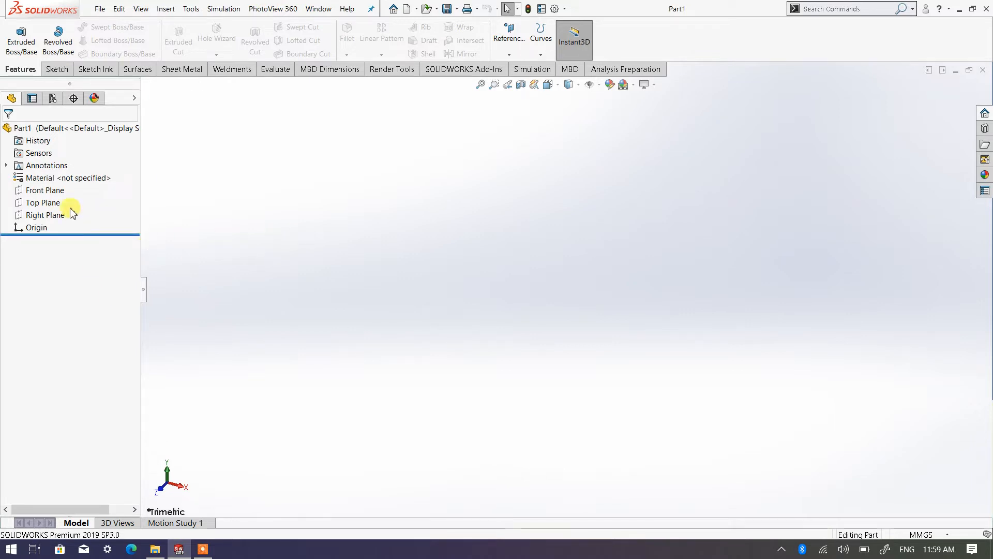
# Step: Sketch a closed L-shaped profile on the Front Plane from the origin, about 74 mm wide and 68 mm tall
pyautogui.click(47, 190)
pyautogui.click(67, 179)
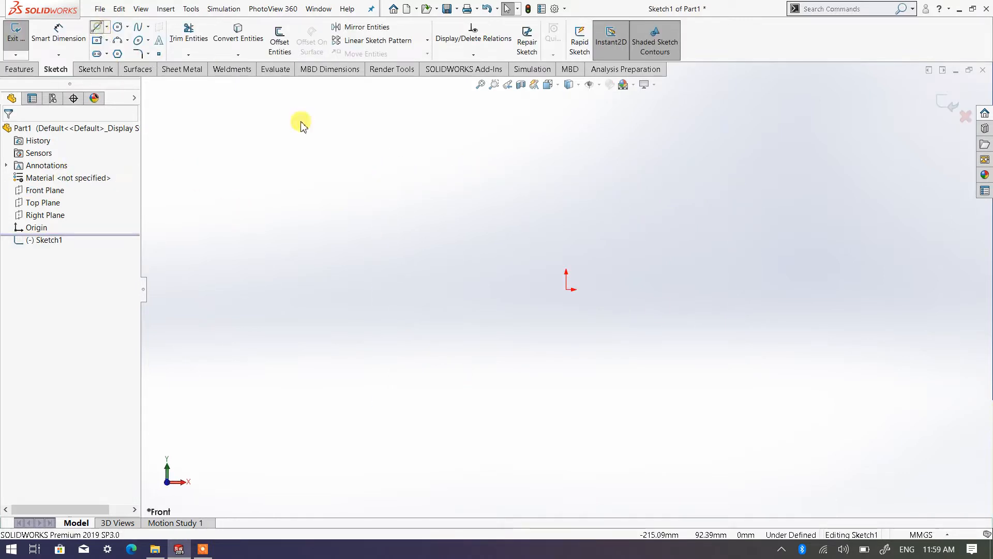
pyautogui.click(566, 288)
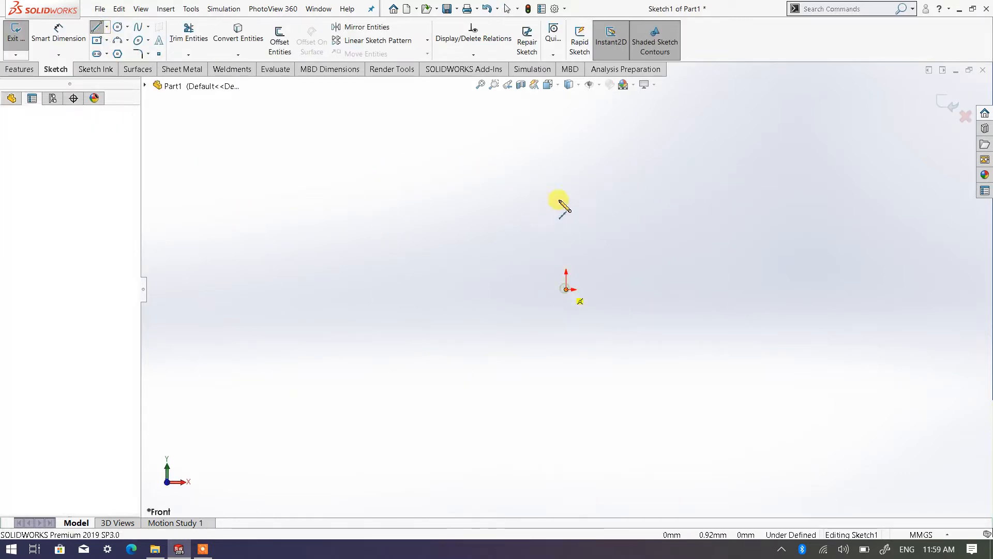
pyautogui.click(566, 155)
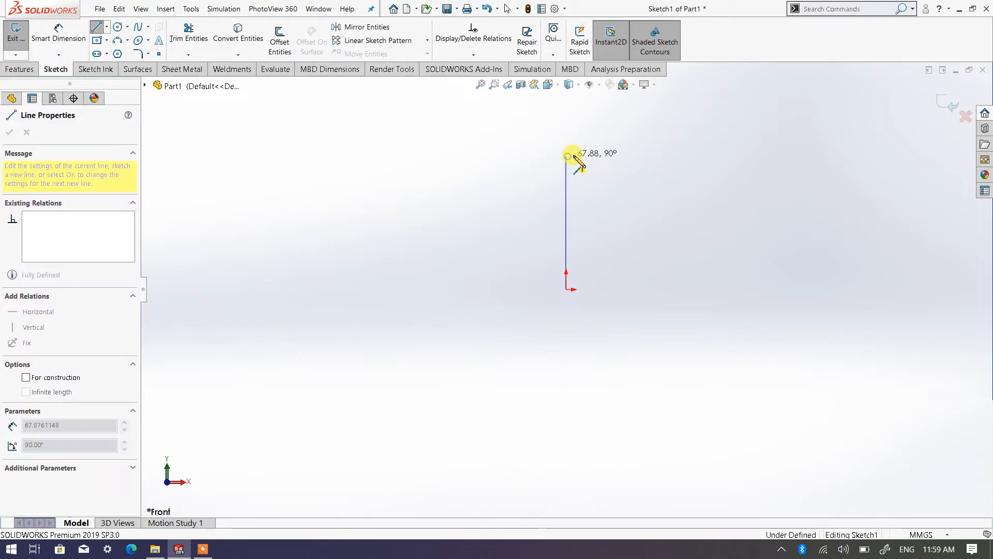
pyautogui.click(598, 156)
pyautogui.click(598, 263)
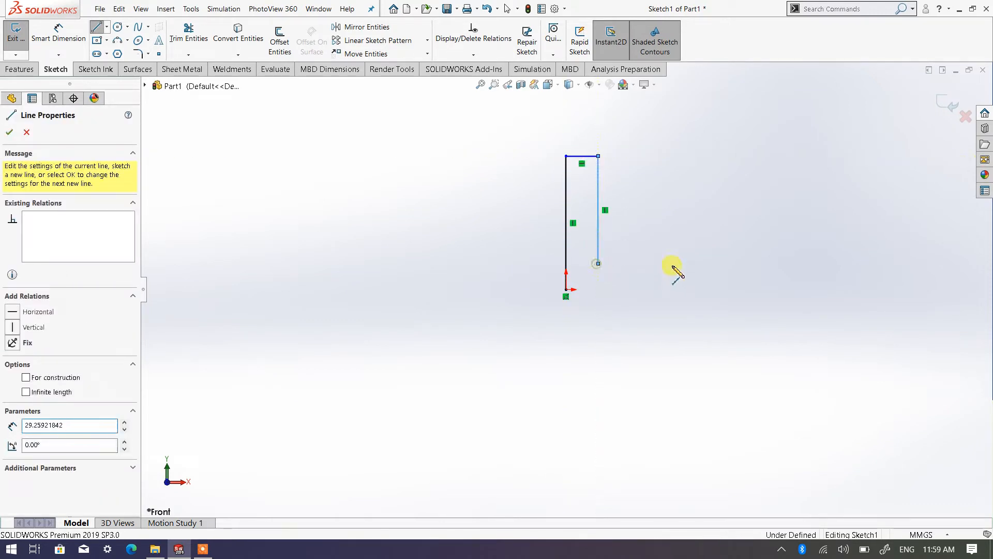
pyautogui.click(711, 263)
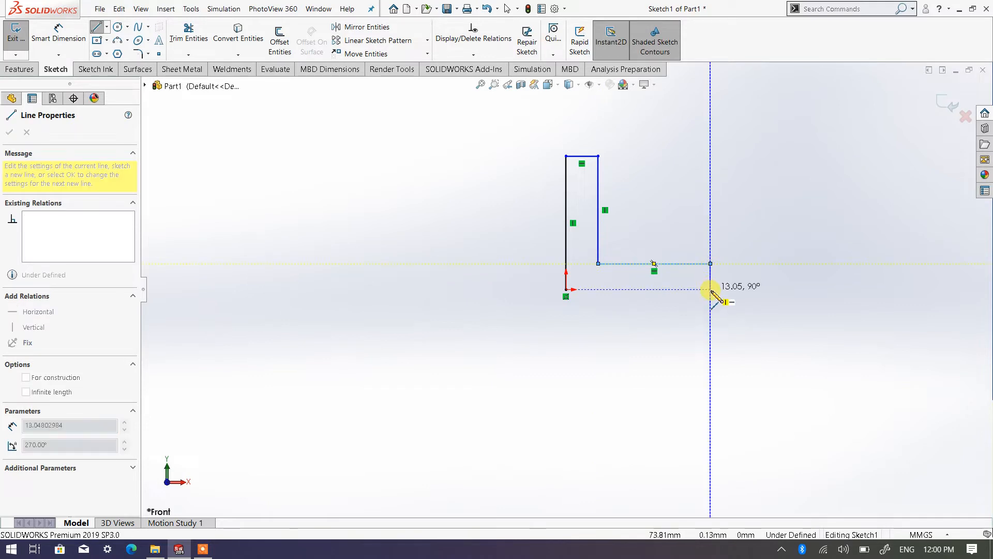
pyautogui.click(710, 289)
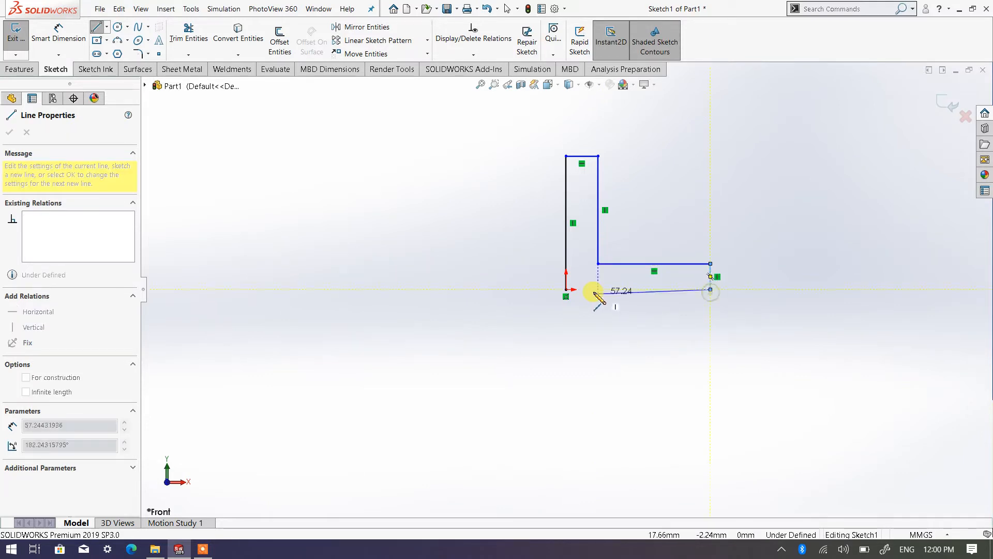
pyautogui.click(566, 290)
pyautogui.rightClick(570, 291)
pyautogui.click(615, 306)
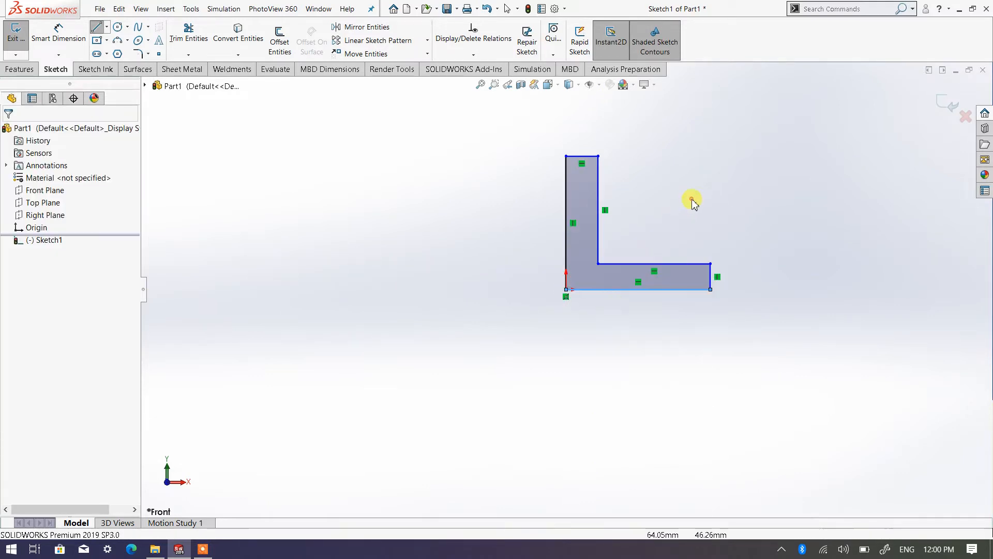
# Step: Dimension the short top edge of the L profile's vertical leg to 20 mm
pyautogui.rightClick(692, 199)
pyautogui.click(746, 155)
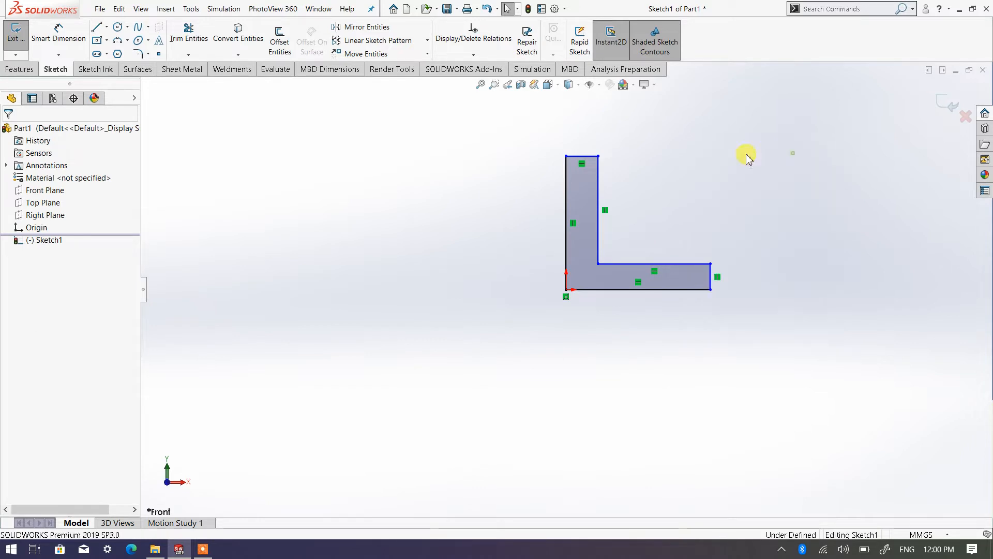
pyautogui.click(589, 162)
pyautogui.click(582, 116)
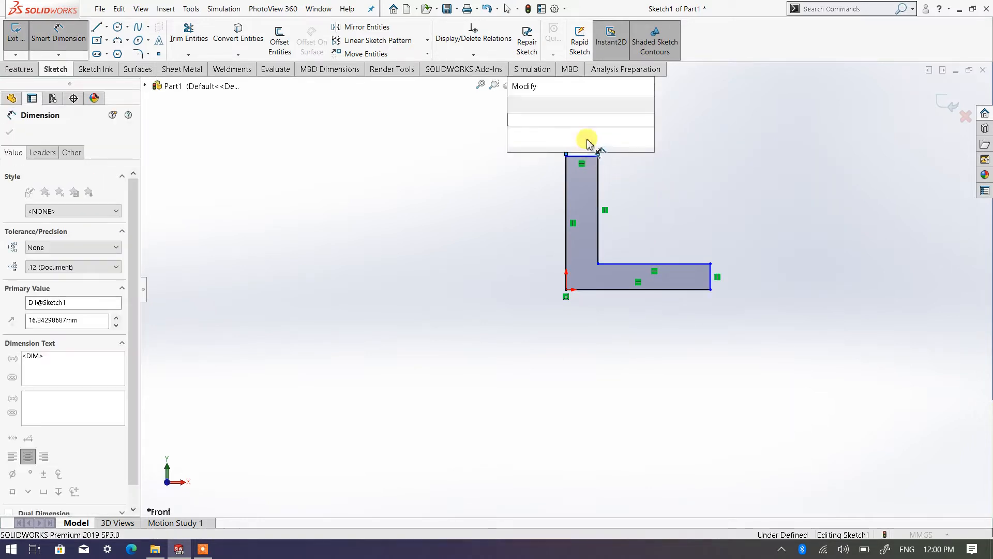
pyautogui.write('20')
pyautogui.click(515, 104)
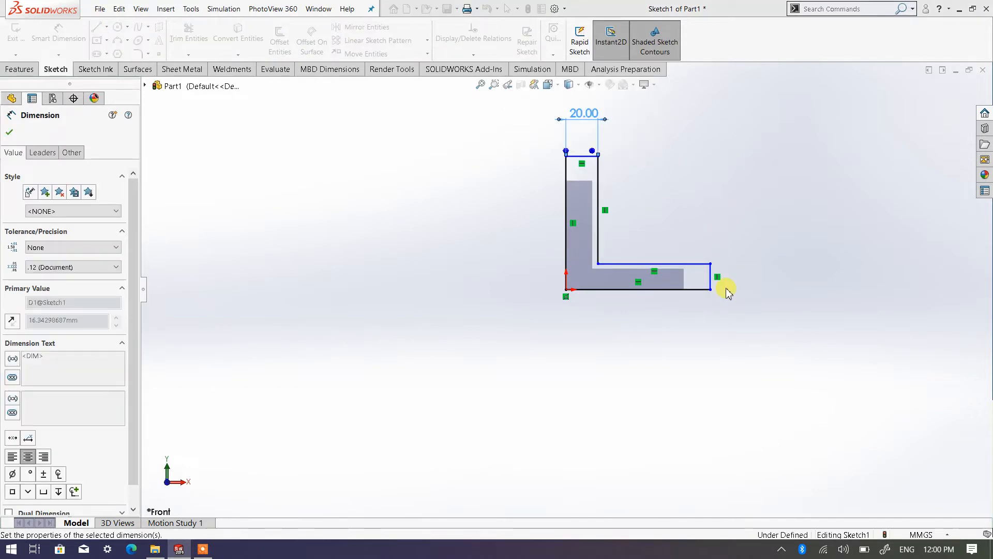
# Step: Dimension the short end edge of the L profile's horizontal leg to 20 mm
pyautogui.click(711, 279)
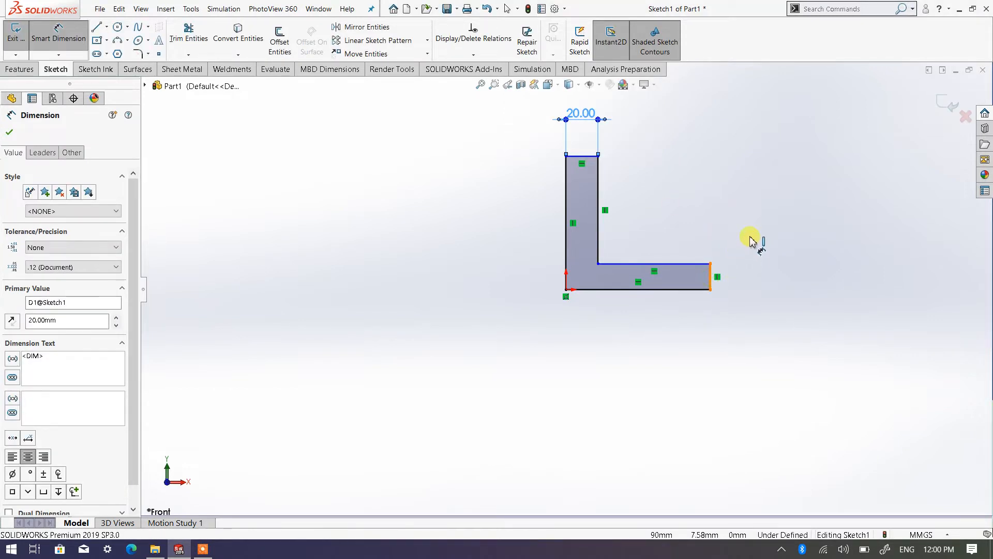
pyautogui.click(750, 237)
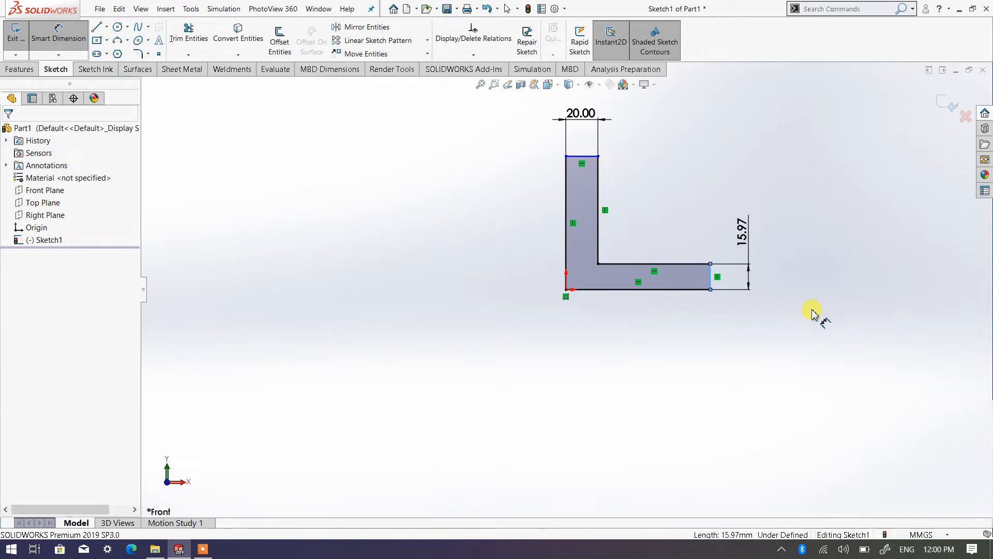
pyautogui.write('20')
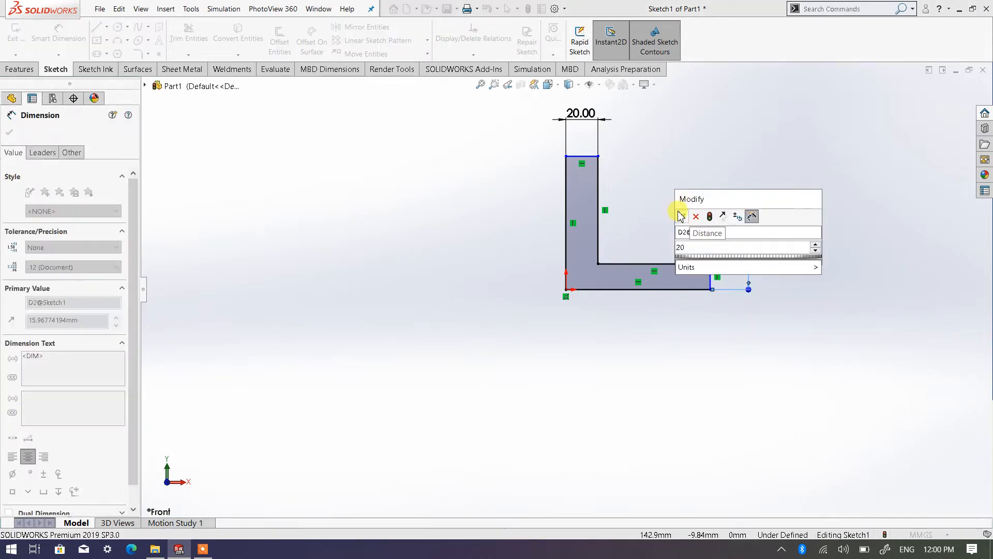
pyautogui.click(681, 217)
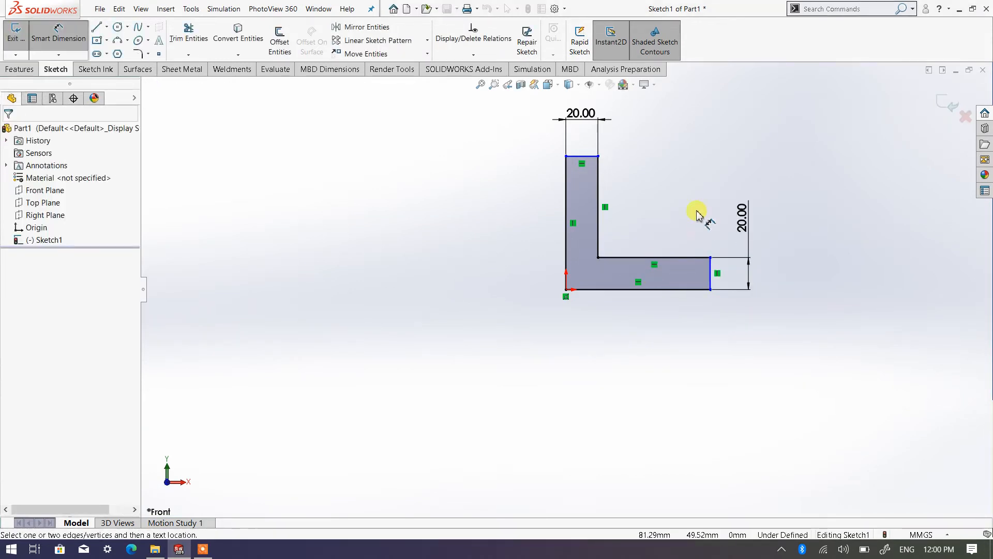
# Step: Dimension the profile's outer vertical edge to 100 mm
pyautogui.scroll(2, 666, 212)
pyautogui.scroll(-3, 604, 255)
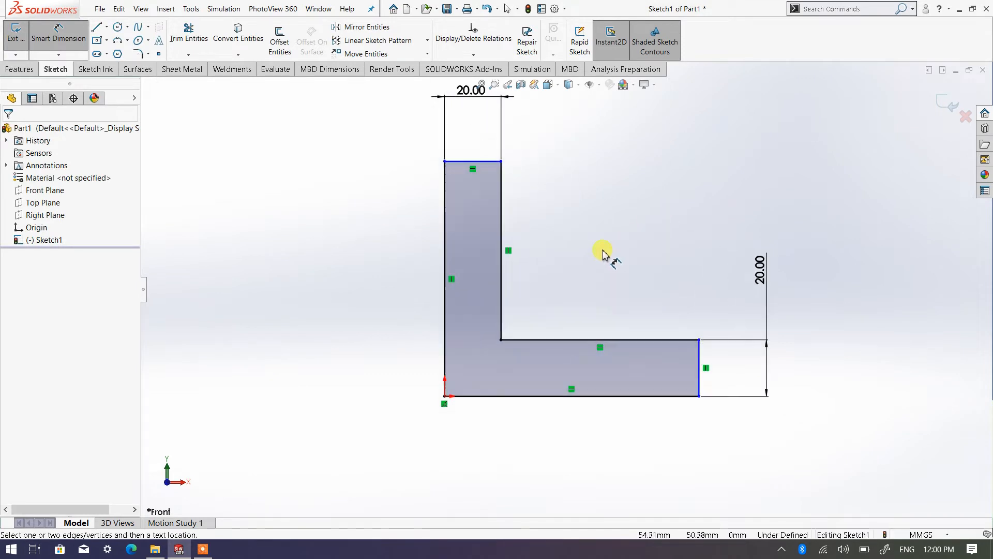
pyautogui.click(447, 271)
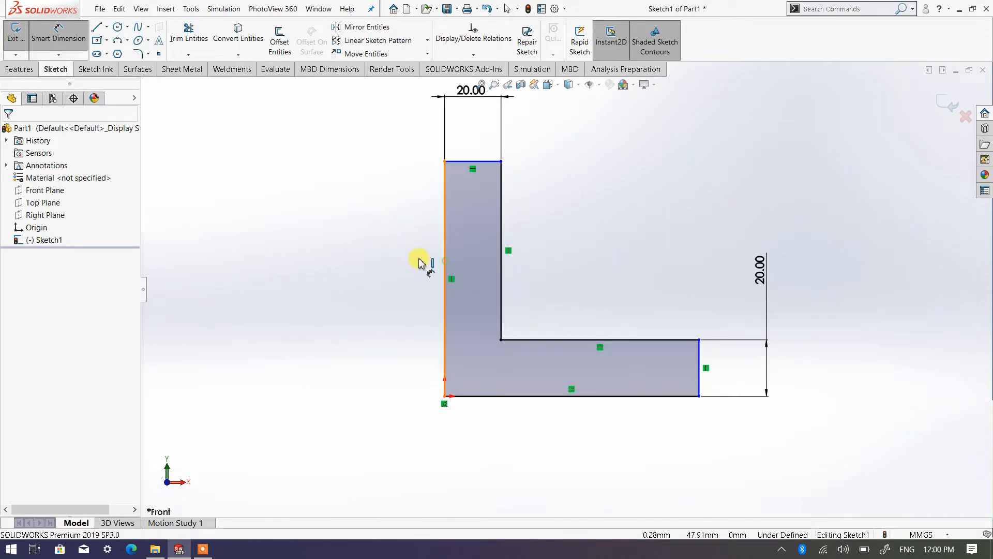
pyautogui.click(343, 278)
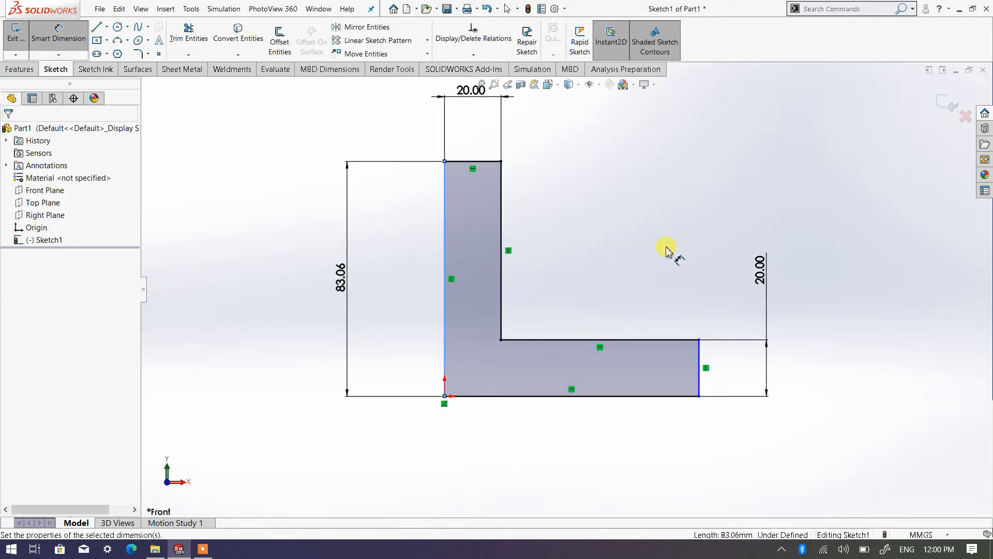
pyautogui.write('1')
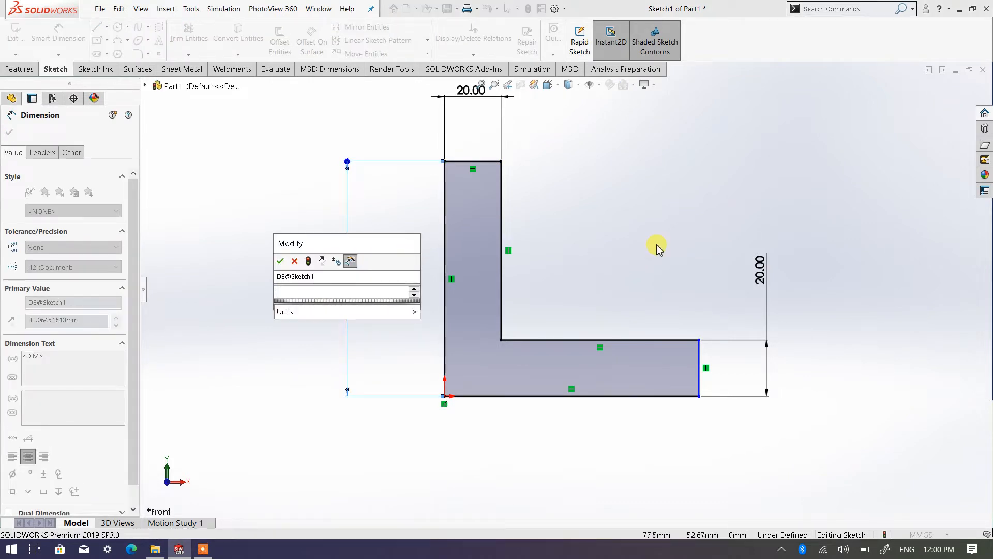
pyautogui.write('00')
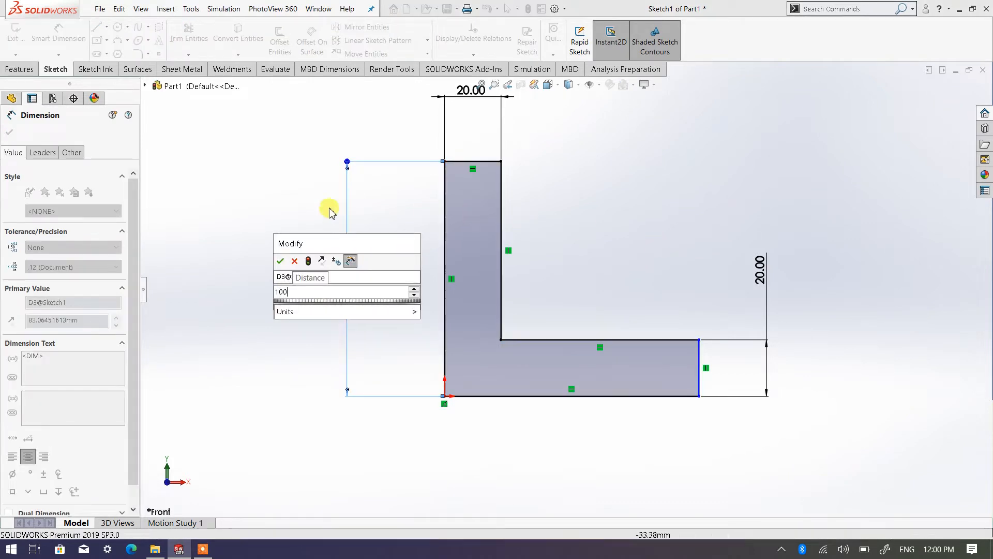
pyautogui.click(280, 261)
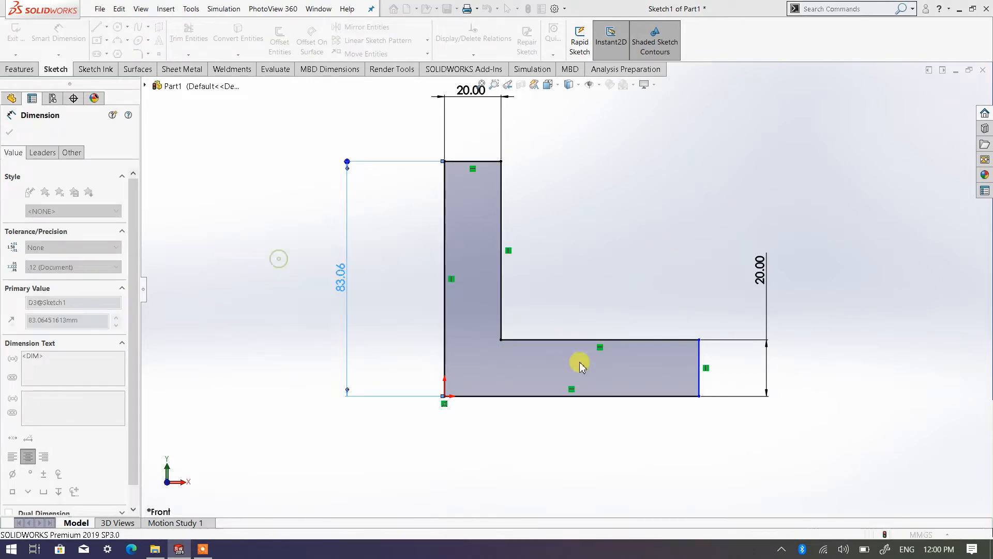
# Step: Dimension the profile's bottom edge to 80 mm and finish dimensioning
pyautogui.click(637, 397)
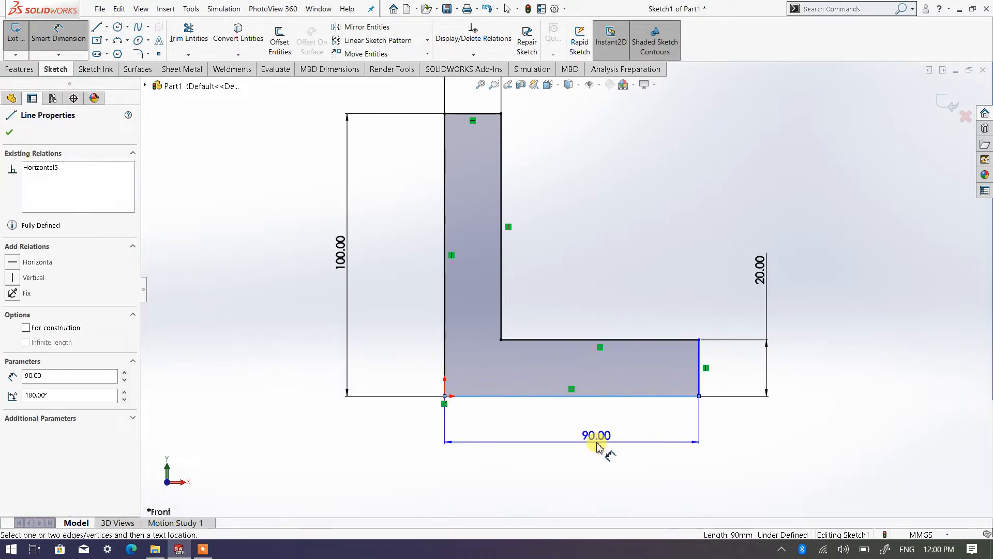
pyautogui.click(598, 444)
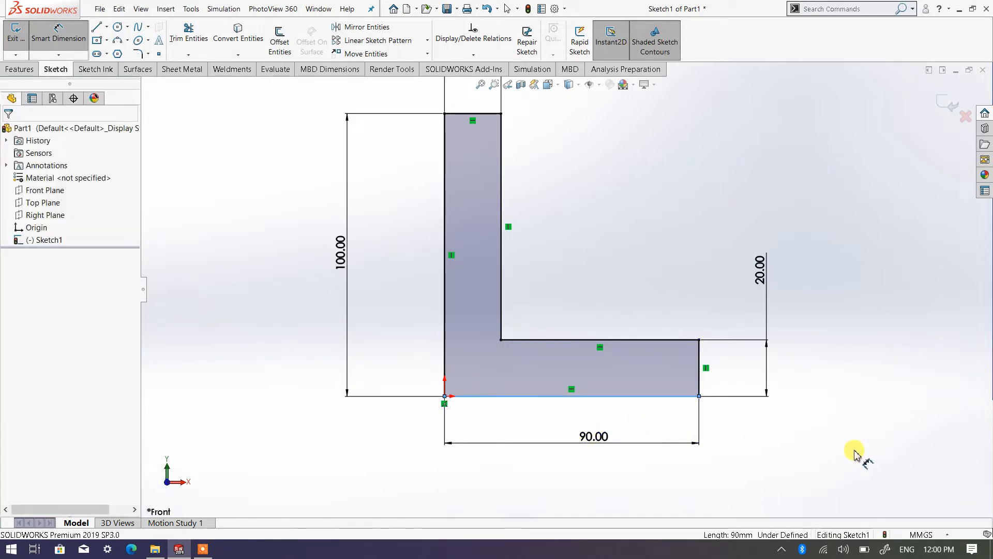
pyautogui.write('80')
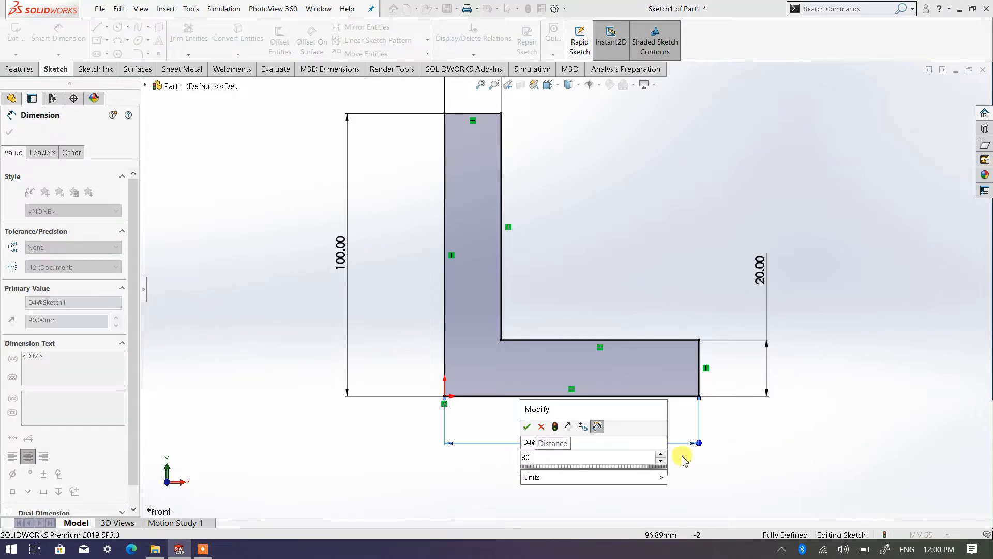
pyautogui.click(528, 429)
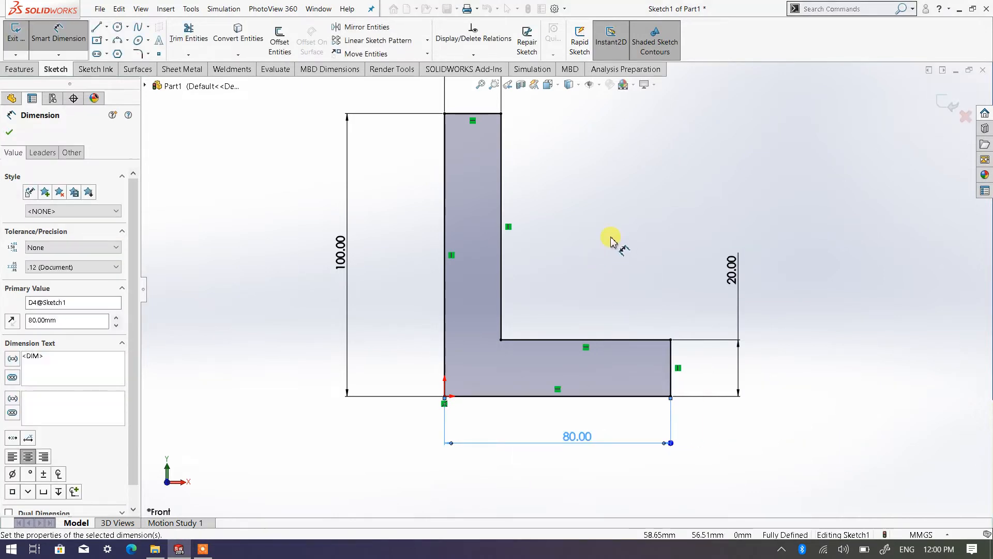
pyautogui.rightClick(627, 265)
pyautogui.click(623, 269)
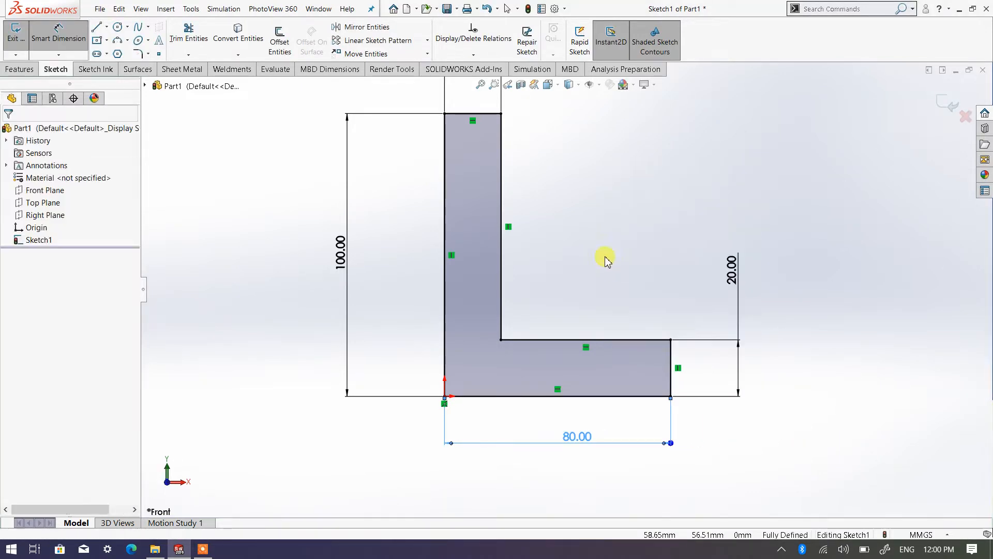
# Step: Extrude the L profile as a boss with the Mid Plane end condition and a total depth of 100 mm
pyautogui.click(557, 88)
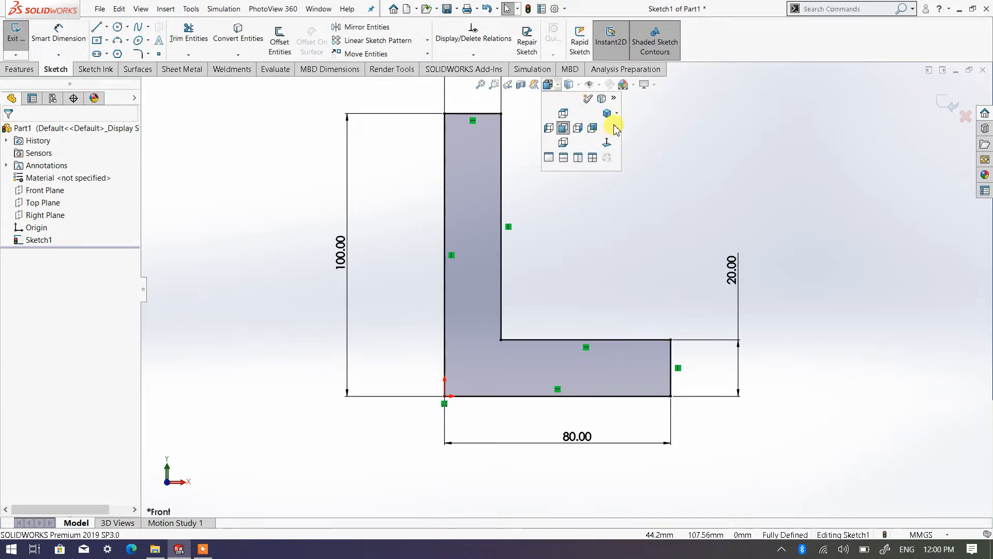
pyautogui.click(616, 114)
pyautogui.click(624, 125)
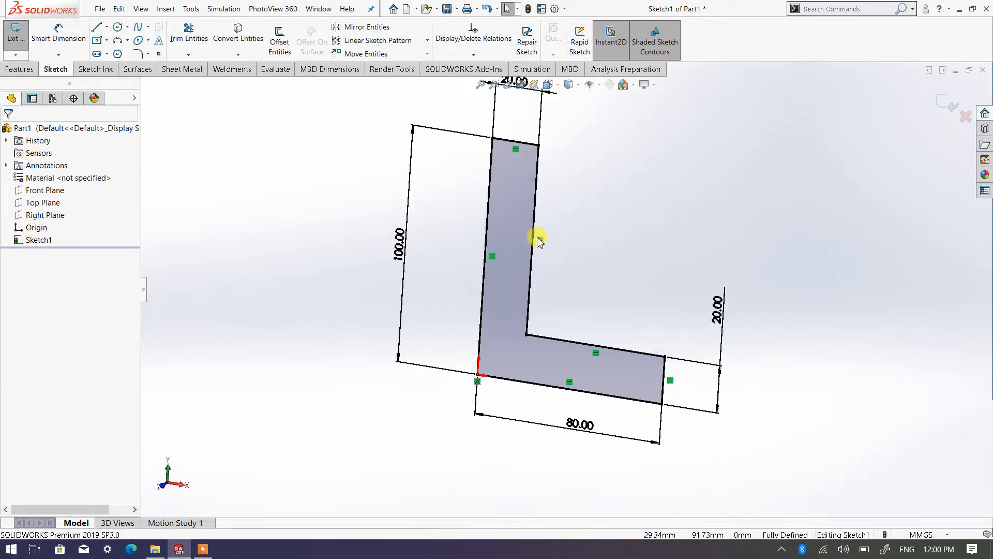
pyautogui.click(17, 71)
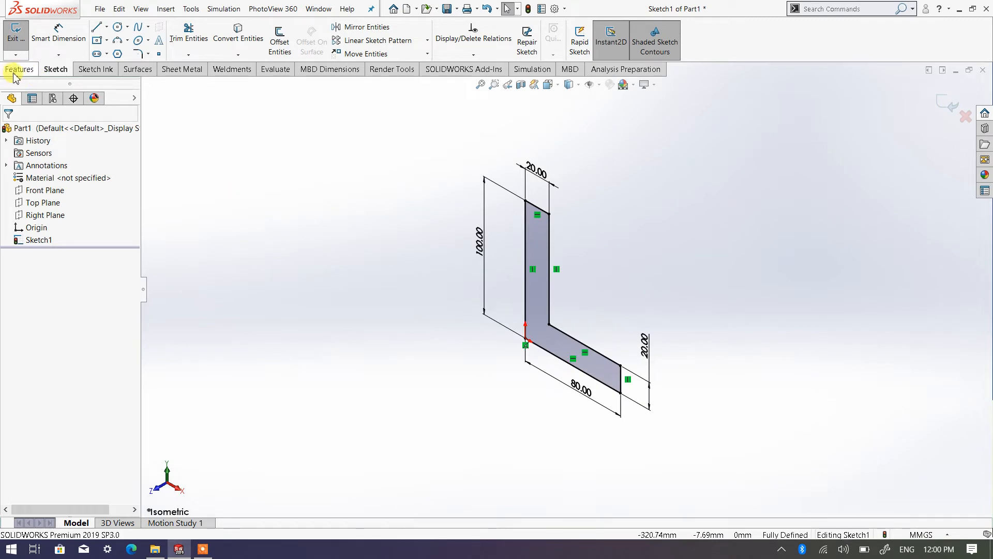
pyautogui.click(23, 41)
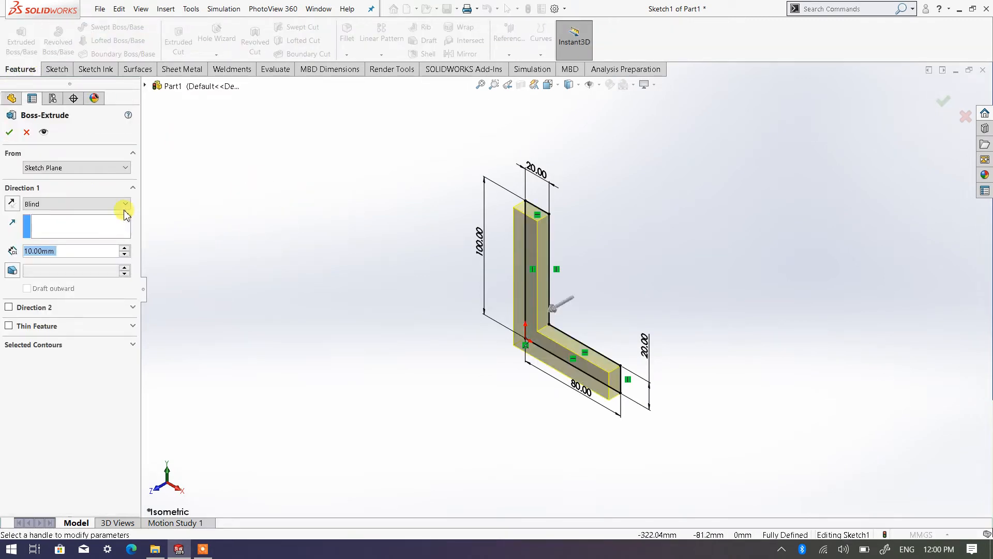
pyautogui.click(126, 204)
pyautogui.click(105, 259)
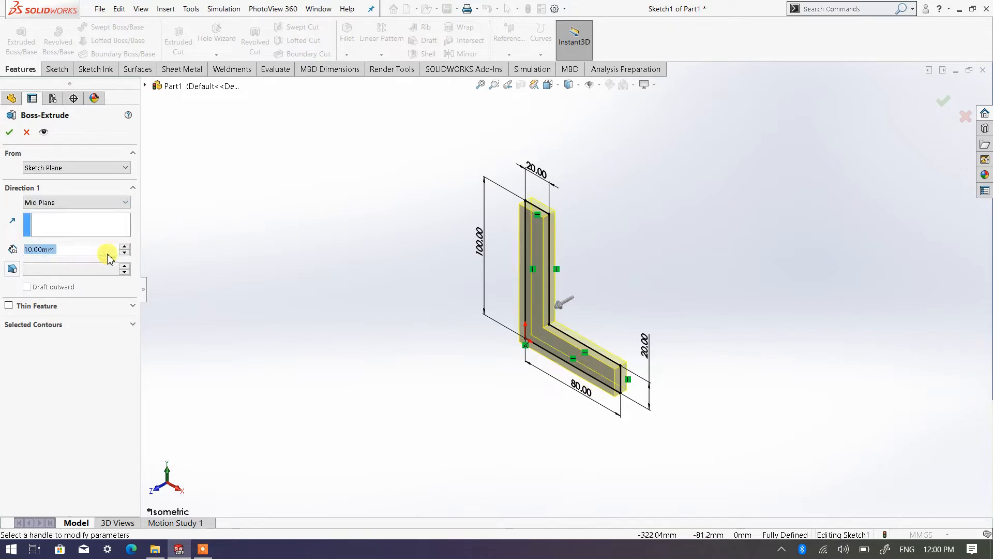
pyautogui.click(127, 247)
pyautogui.click(127, 247)
pyautogui.click(127, 246)
pyautogui.click(127, 247)
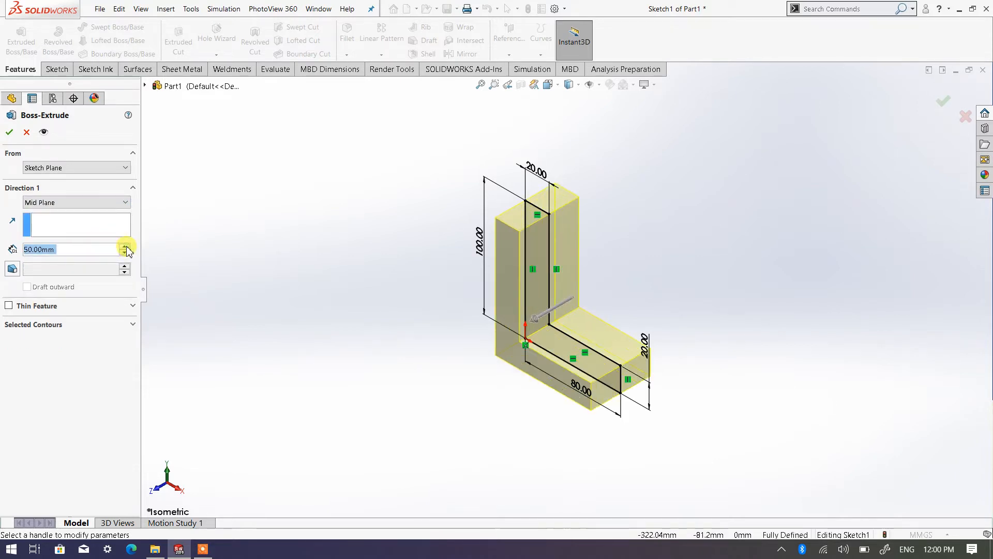
pyautogui.click(127, 246)
pyautogui.doubleClick(127, 247)
pyautogui.click(127, 247)
pyautogui.click(127, 247)
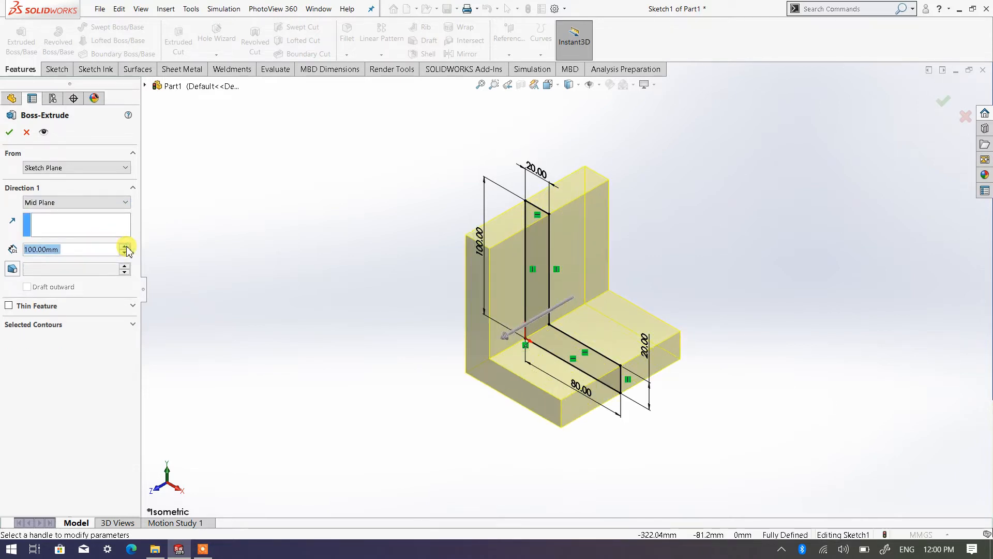
pyautogui.click(9, 132)
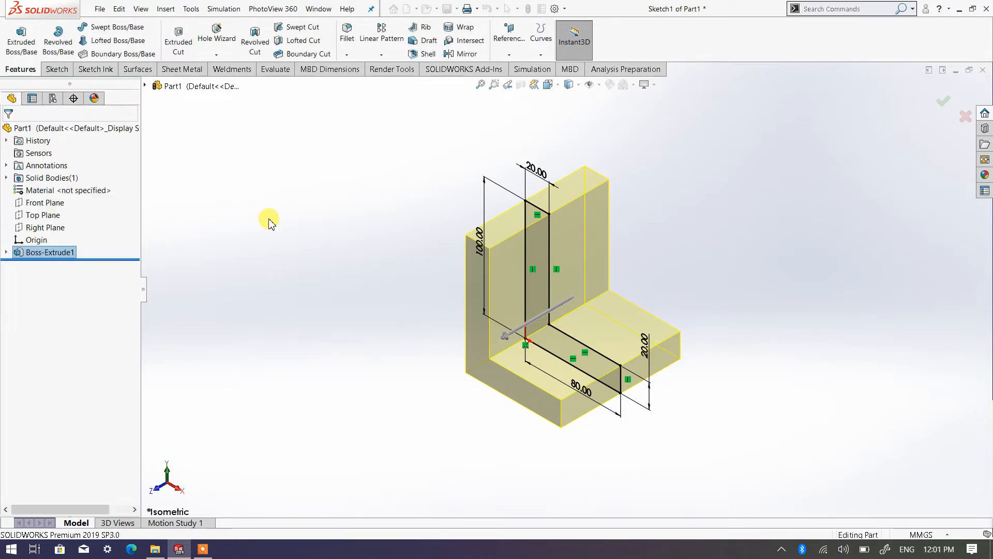
pyautogui.click(684, 357)
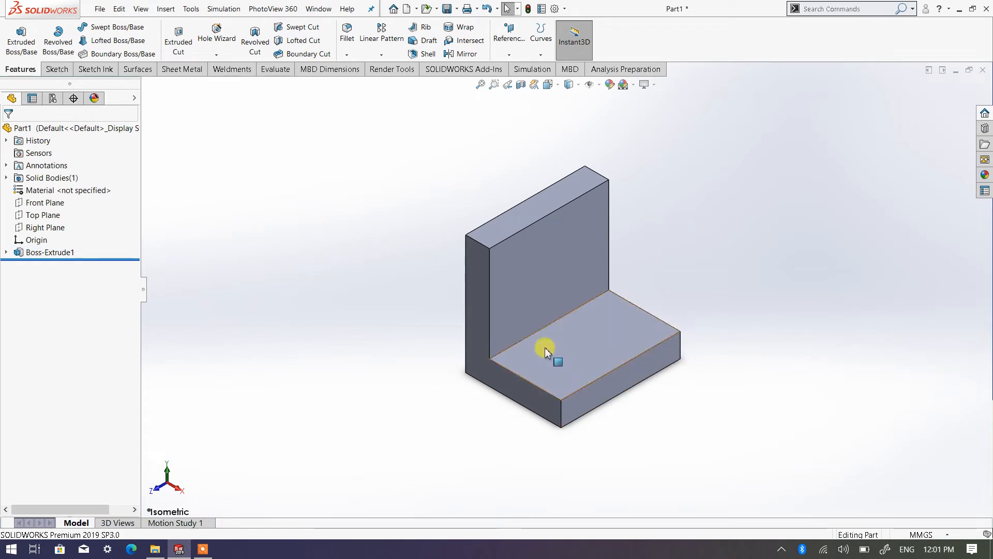
pyautogui.scroll(-1, 545, 349)
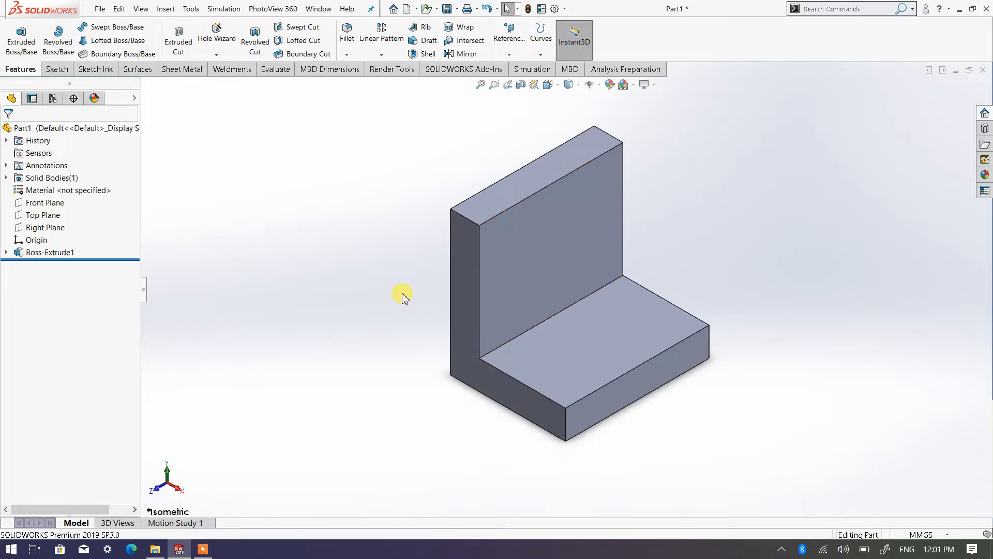
pyautogui.moveTo(401, 293); pyautogui.dragTo(357, 284, button='right')
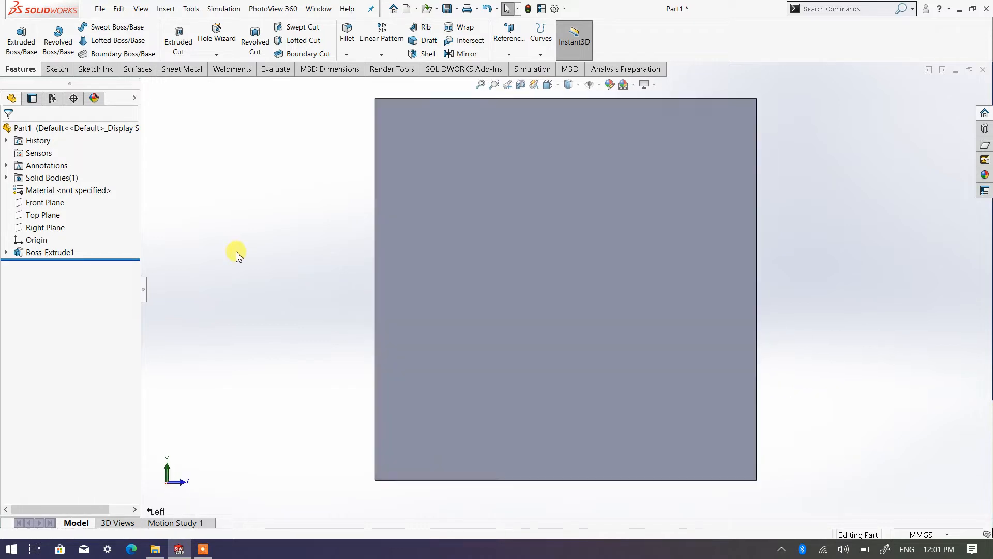
pyautogui.click(548, 85)
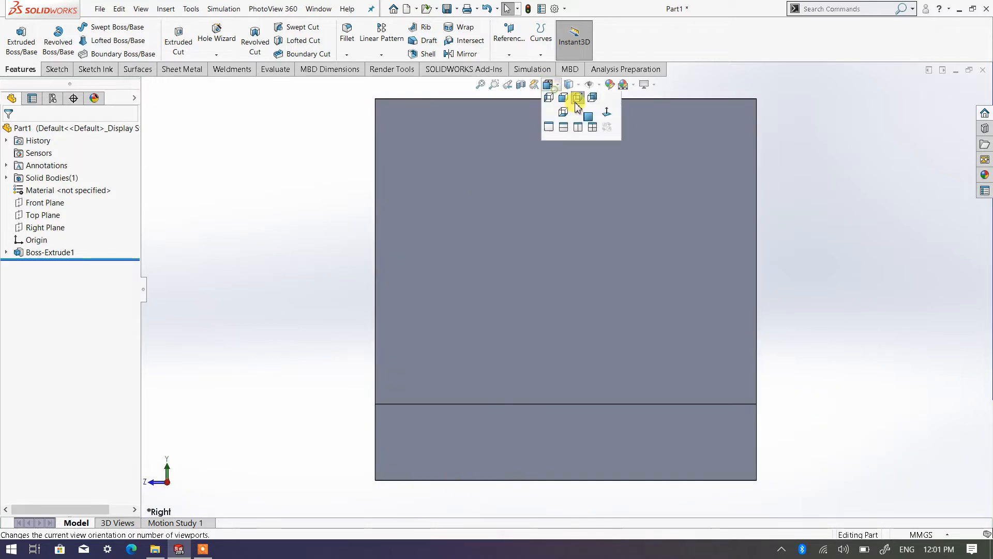
pyautogui.click(616, 113)
pyautogui.click(623, 128)
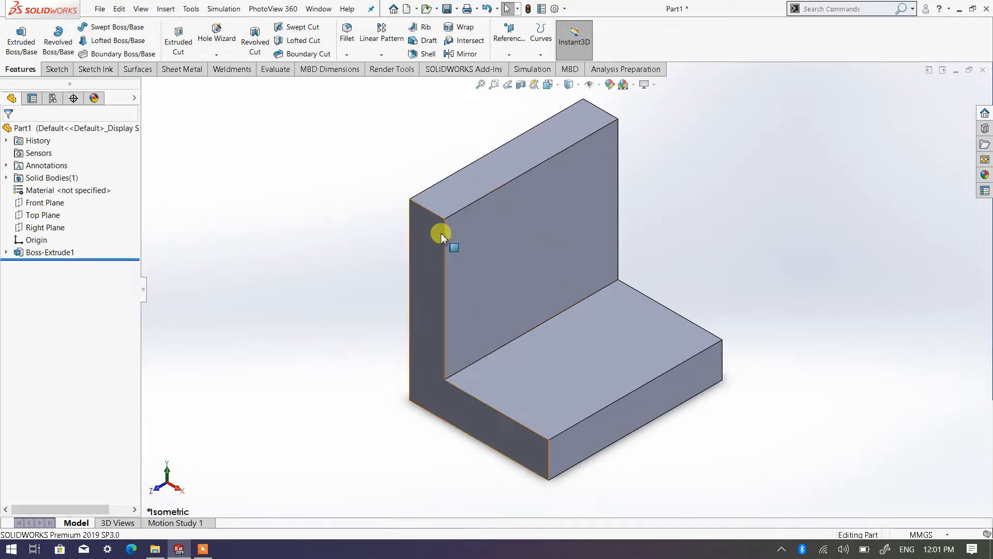
# Step: Start a new sketch on the Front Plane and view it normal to the sketch plane
pyautogui.click(58, 206)
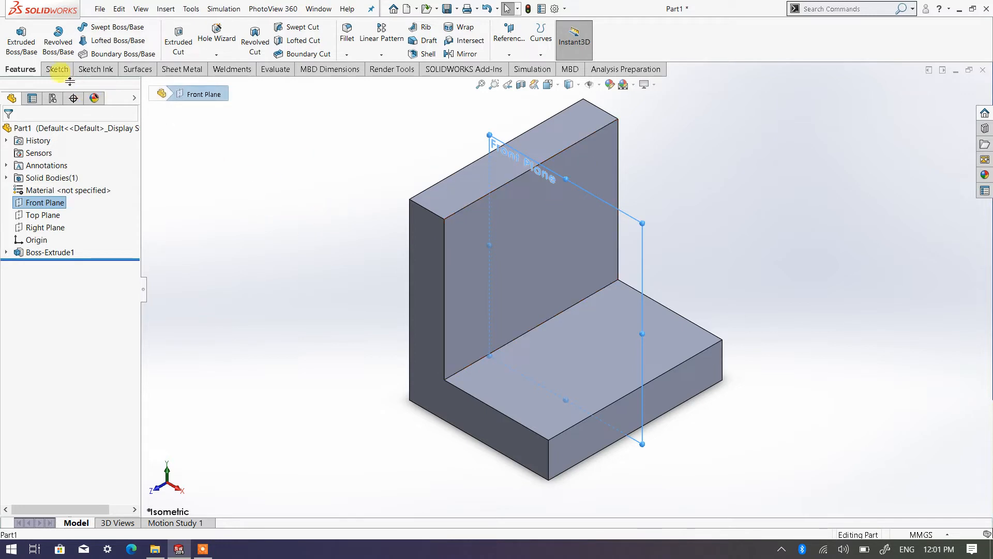
pyautogui.click(58, 70)
pyautogui.click(16, 35)
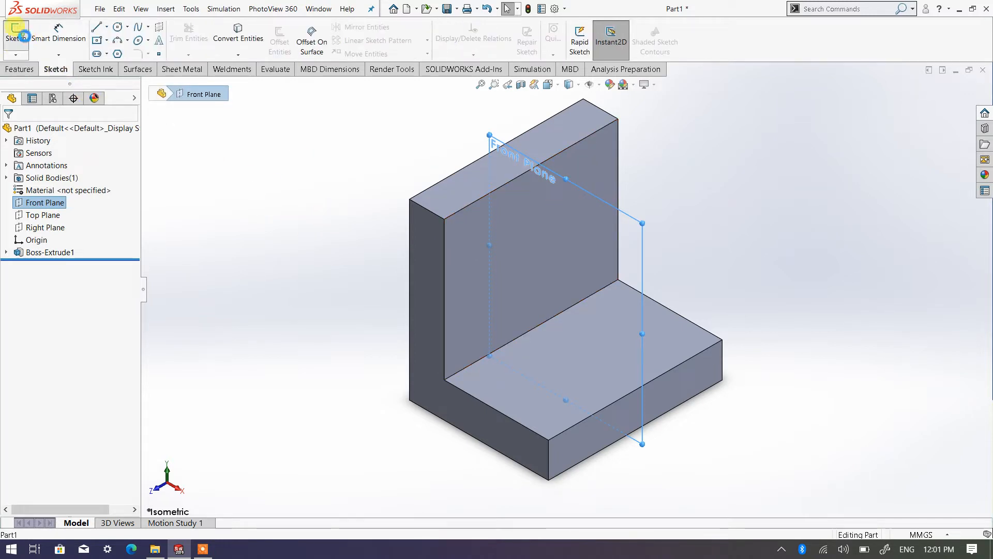
pyautogui.click(549, 88)
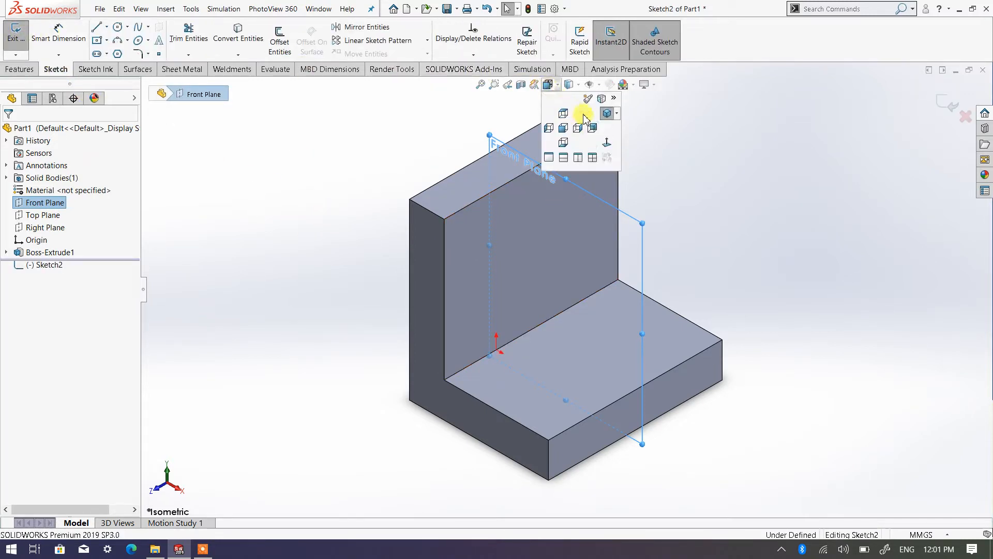
pyautogui.click(606, 146)
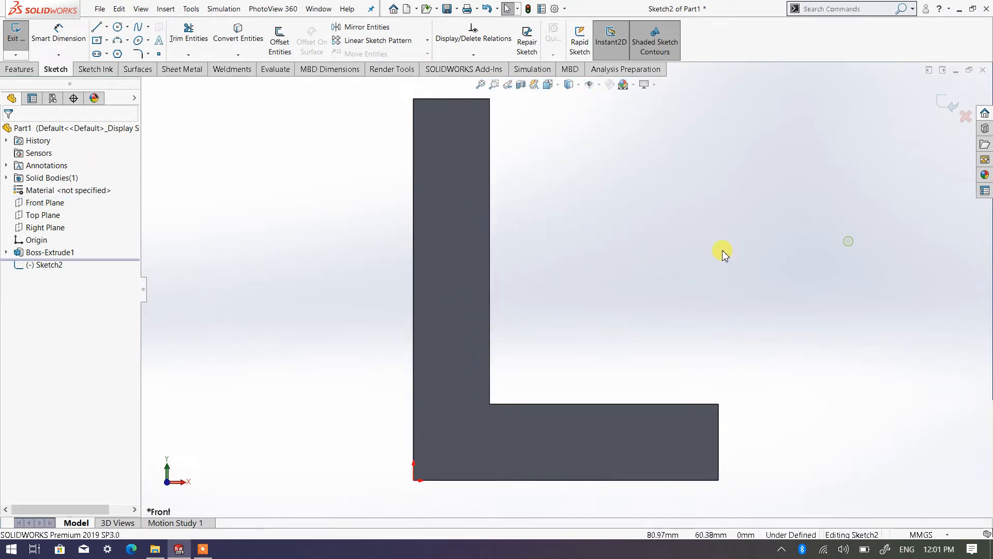
# Step: Sketch a sloped line about 74 mm long in the open corner between the bracket's two legs, without touching either leg
pyautogui.click(98, 29)
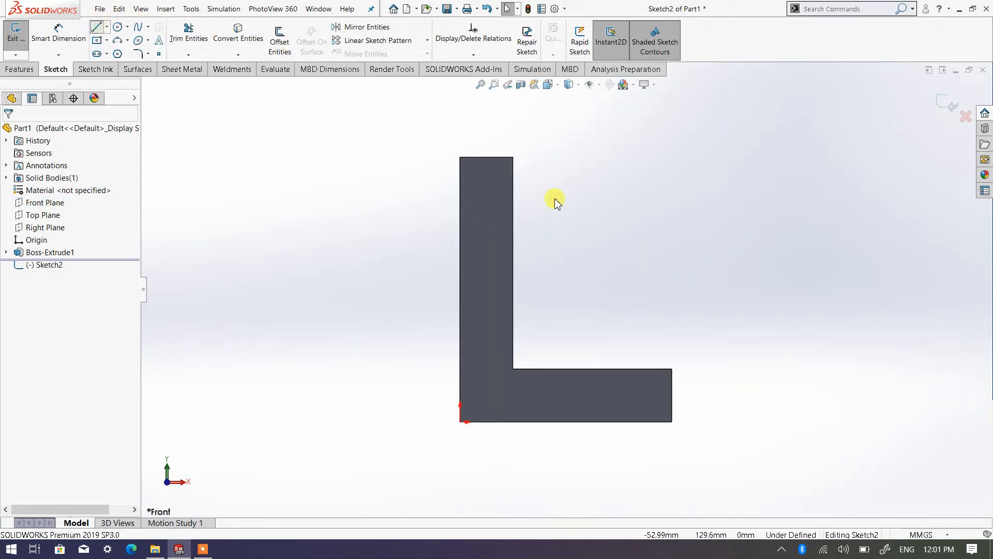
pyautogui.click(531, 187)
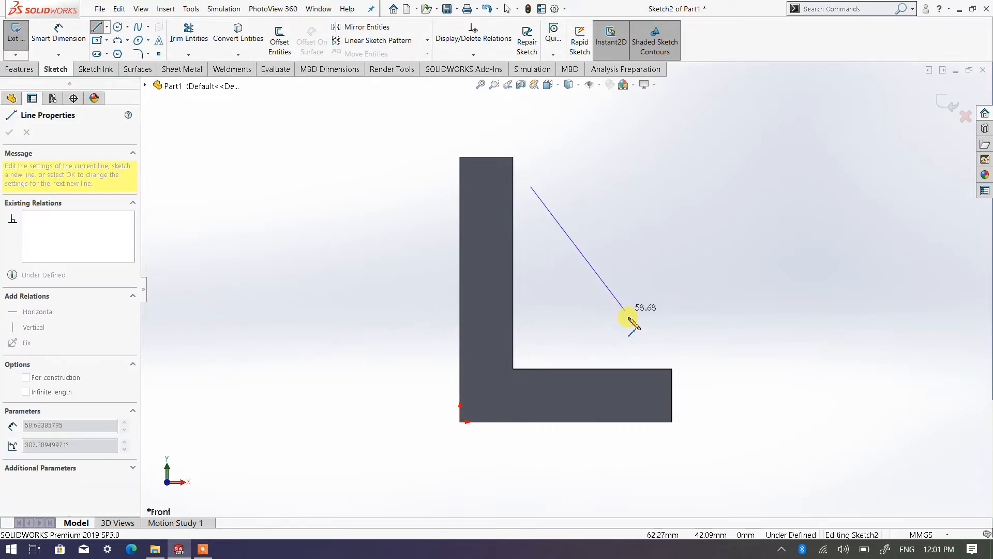
pyautogui.click(645, 349)
pyautogui.rightClick(642, 348)
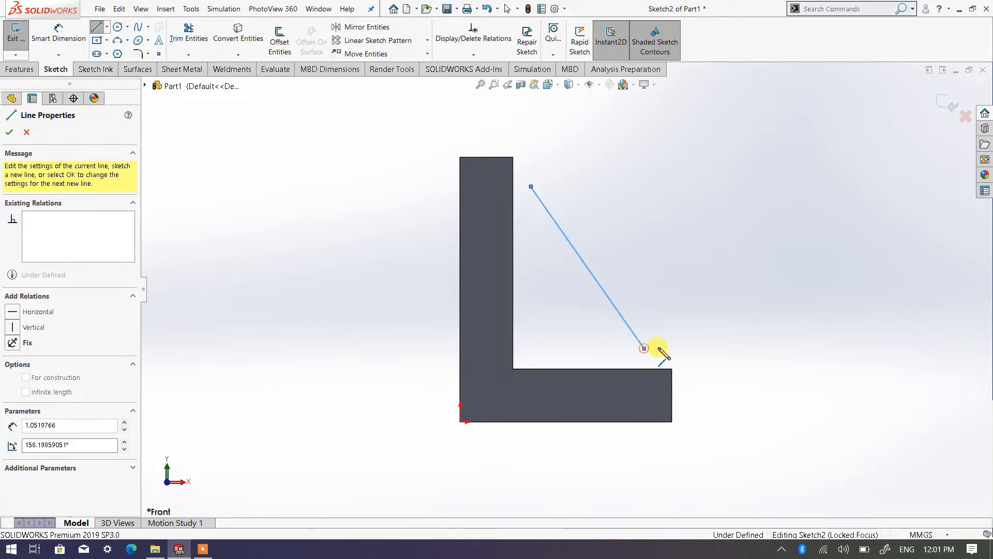
pyautogui.click(669, 354)
pyautogui.scroll(2, 671, 265)
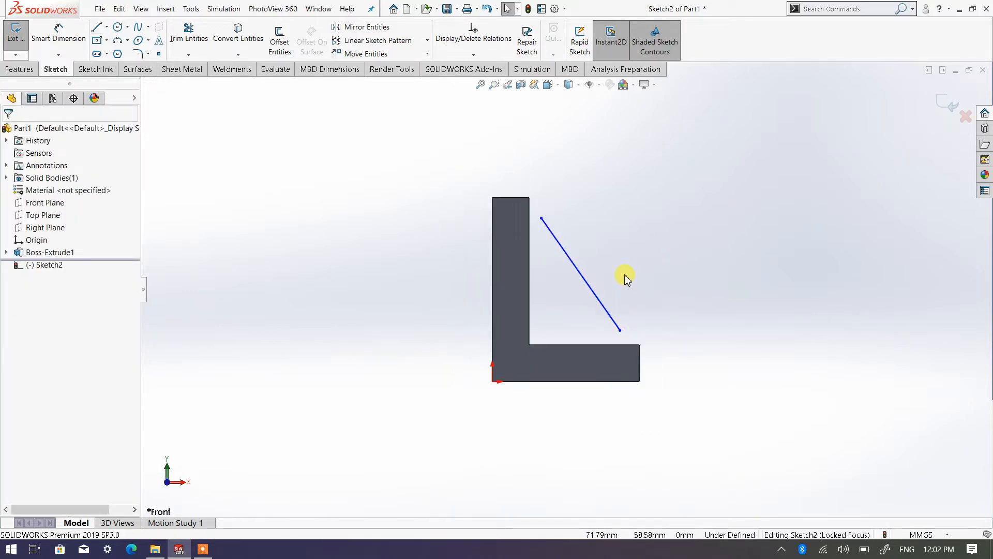
pyautogui.scroll(-3, 627, 274)
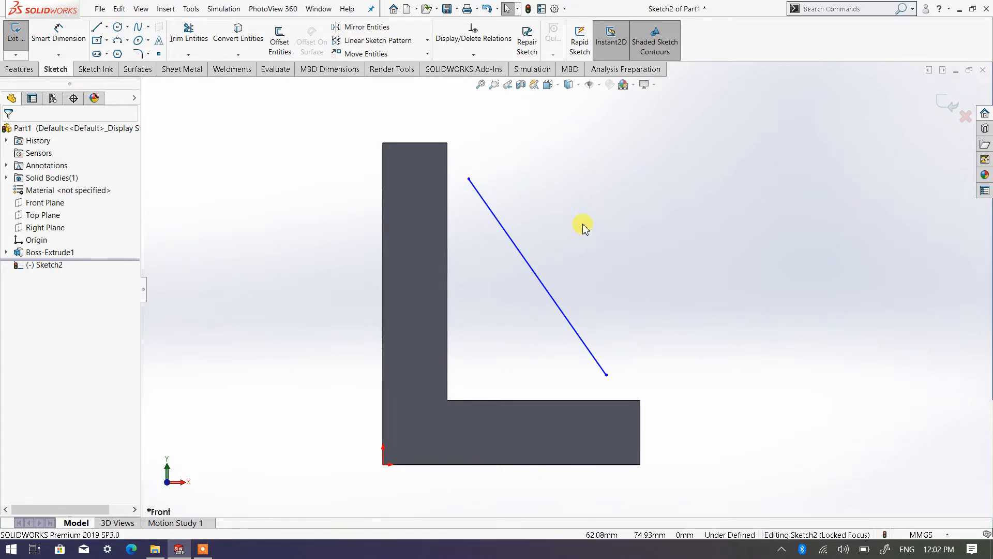
# Step: Move the sloped line's upper endpoint straight down to about X 27 mm, Y 75 mm
pyautogui.click(21, 72)
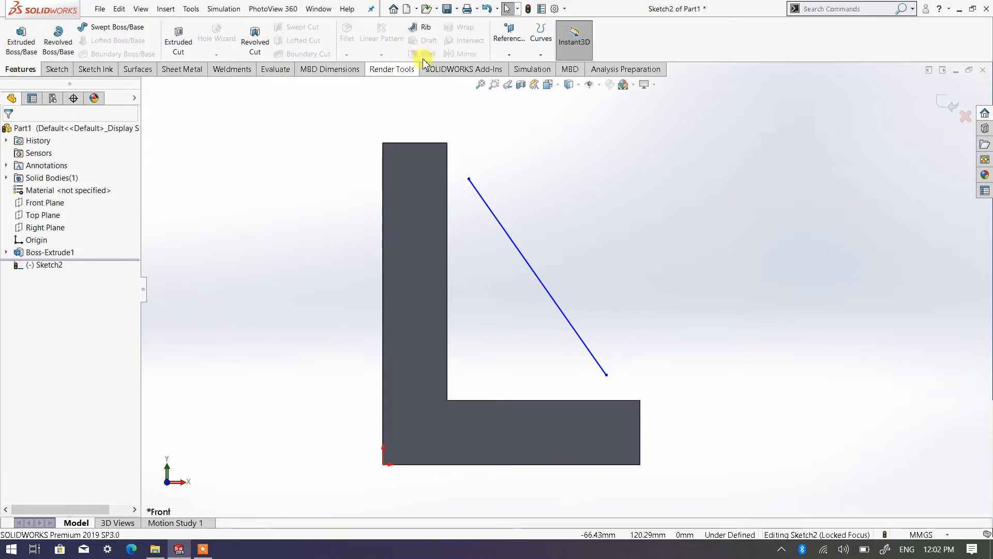
pyautogui.click(56, 70)
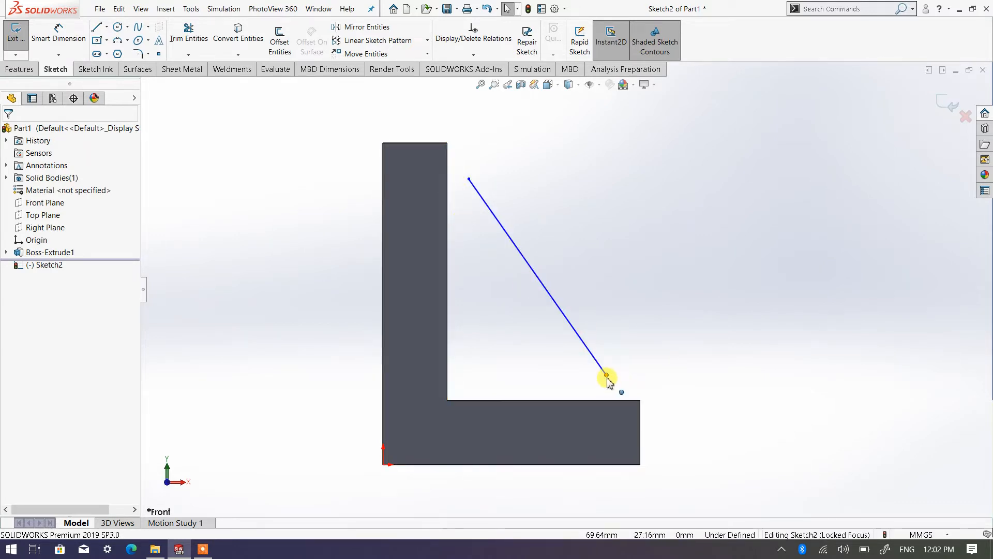
pyautogui.rightClick(579, 196)
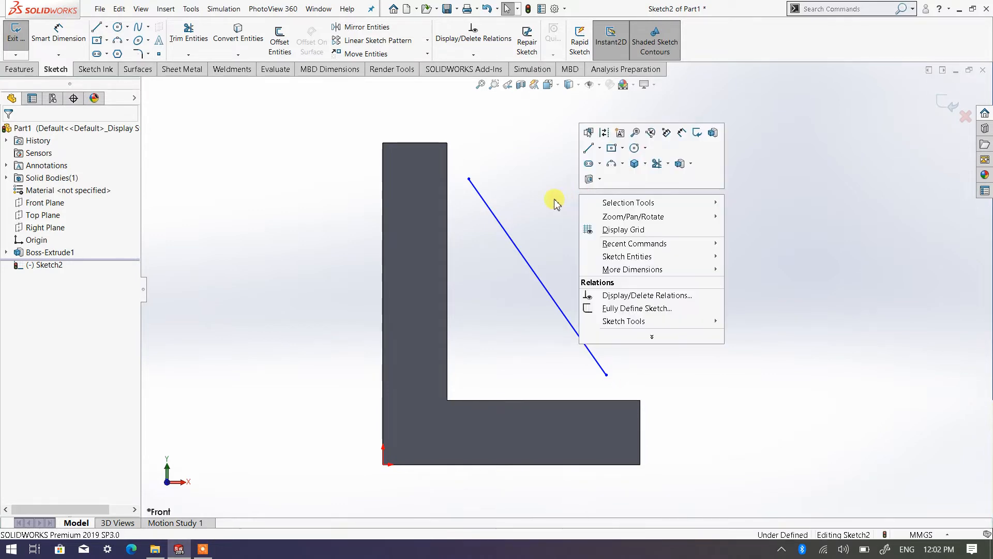
pyautogui.click(508, 170)
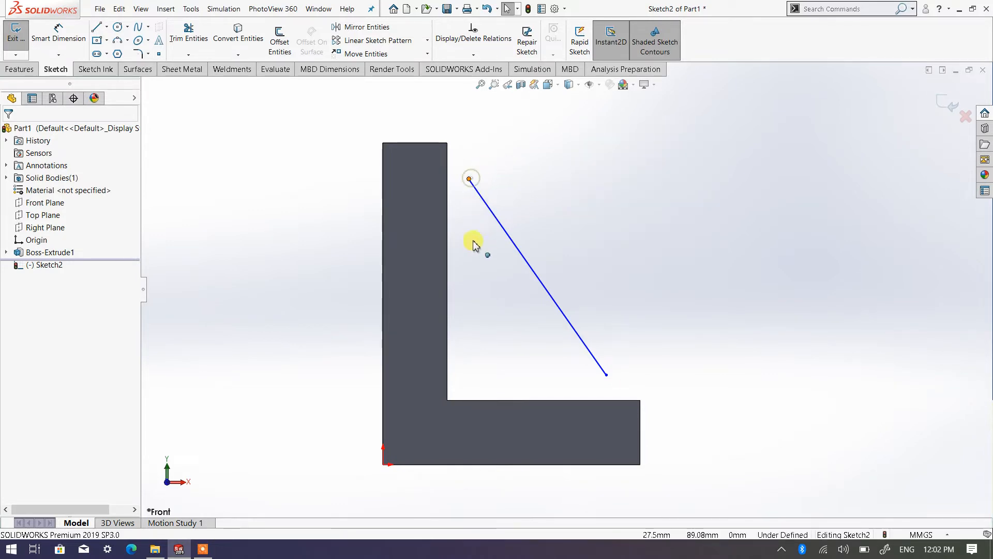
pyautogui.moveTo(470, 179); pyautogui.dragTo(470, 223)
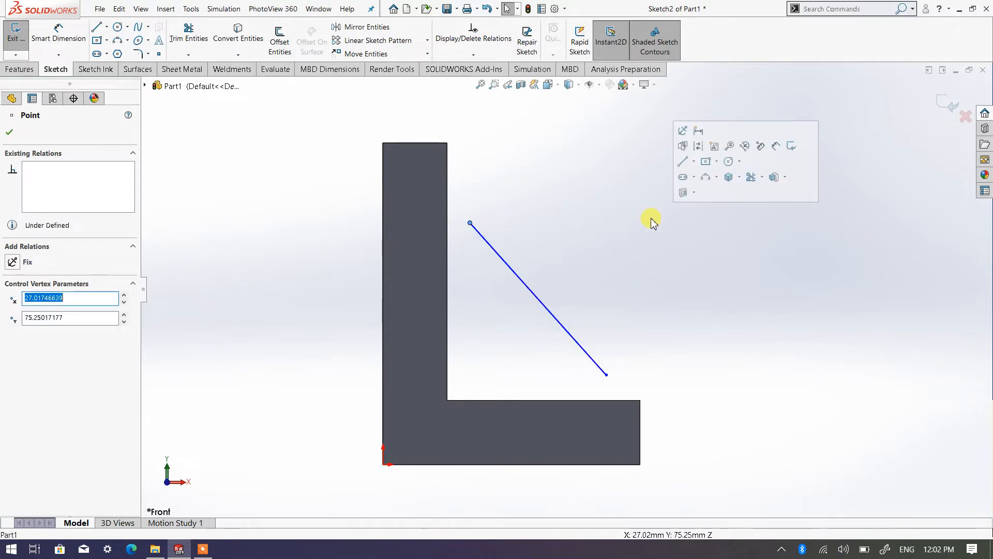
pyautogui.click(572, 184)
# Step: Dimension the vertical distance from the bracket's top edge to the sloped line's upper endpoint as 25 mm
pyautogui.rightClick(580, 182)
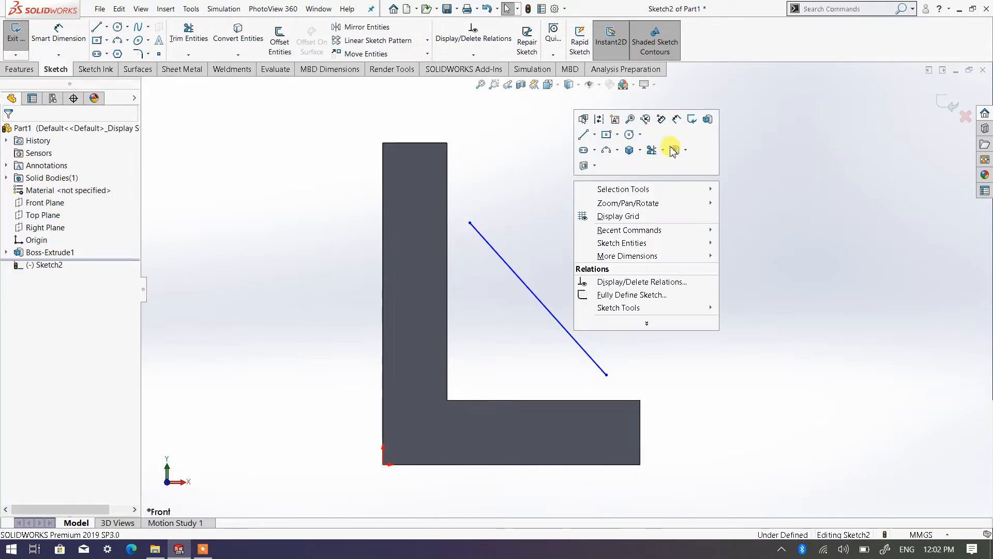
pyautogui.click(673, 150)
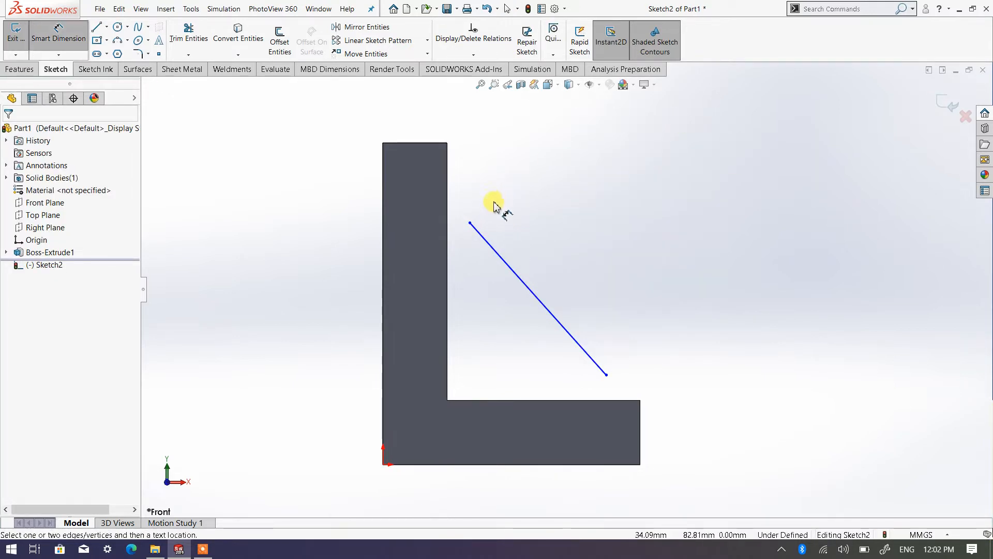
pyautogui.click(470, 222)
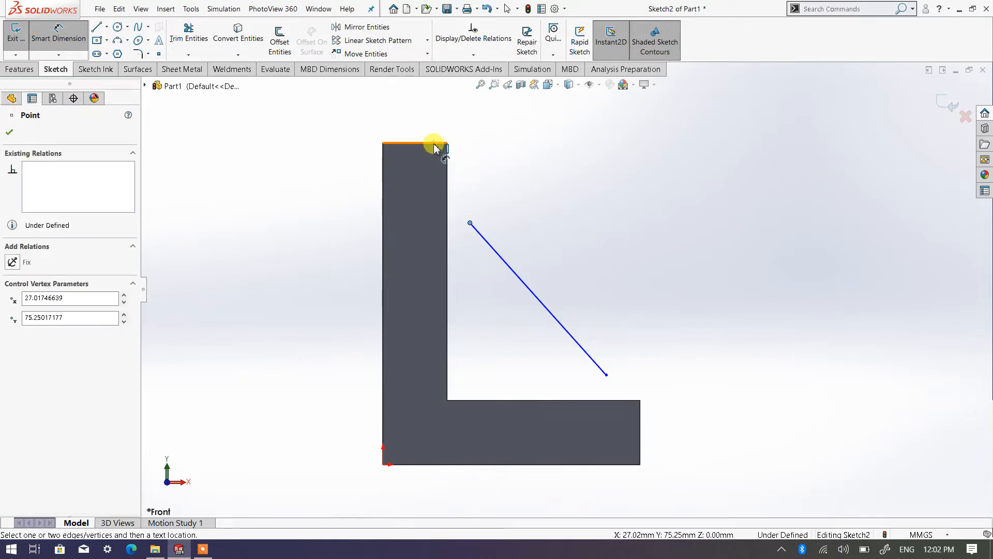
pyautogui.click(434, 145)
pyautogui.click(512, 182)
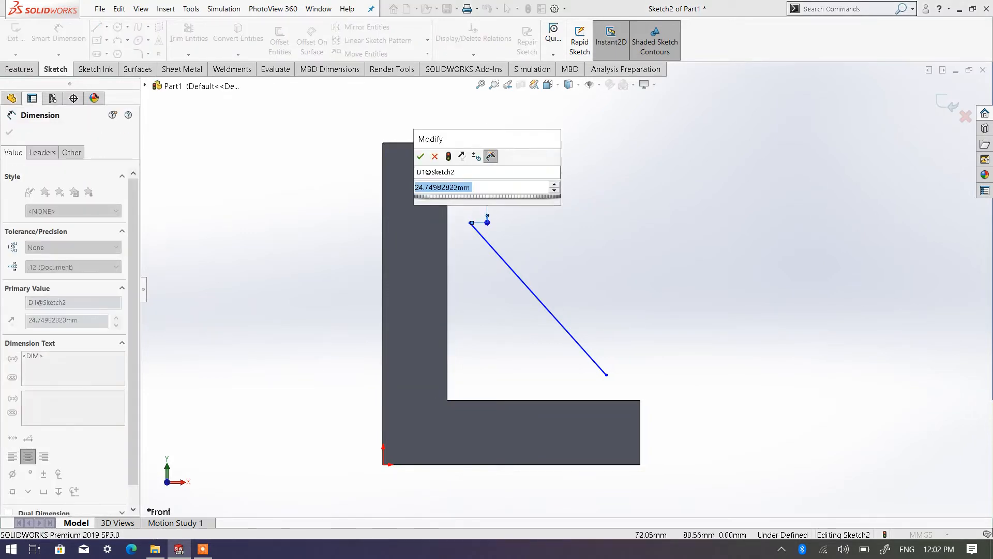
pyautogui.write('20')
pyautogui.click(423, 158)
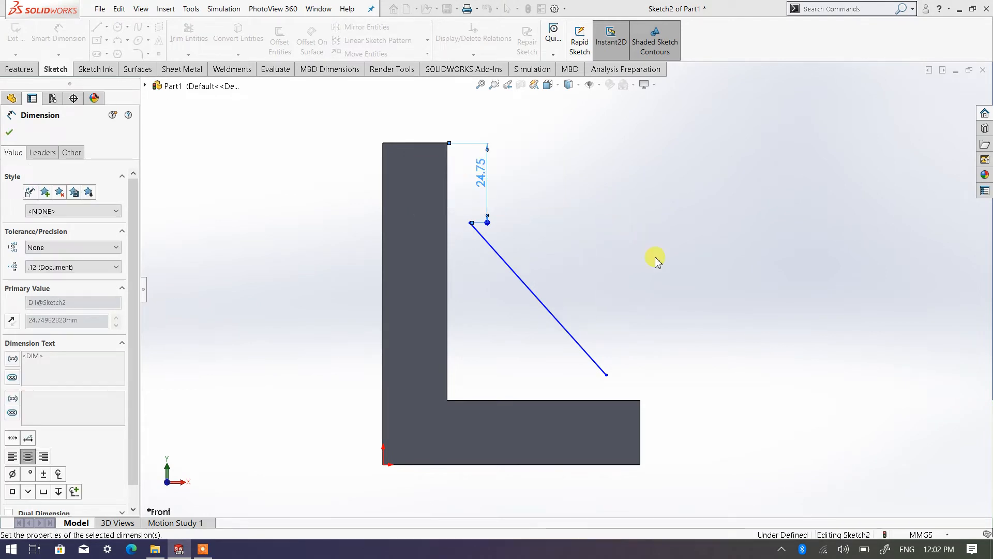
# Step: Dimension the horizontal distance from the sloped line's lower endpoint to the end edge of the horizontal leg as 10 mm
pyautogui.click(606, 376)
pyautogui.click(640, 416)
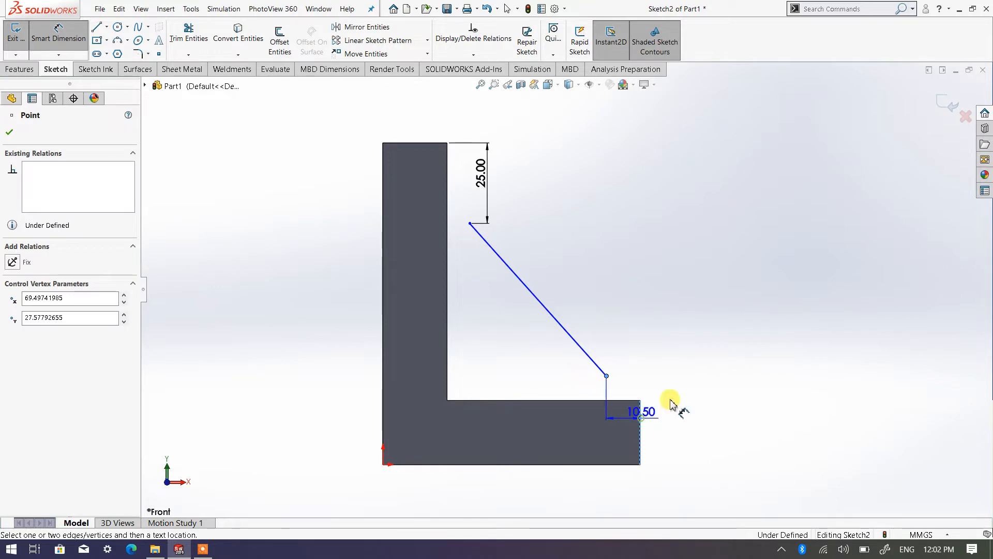
pyautogui.click(682, 338)
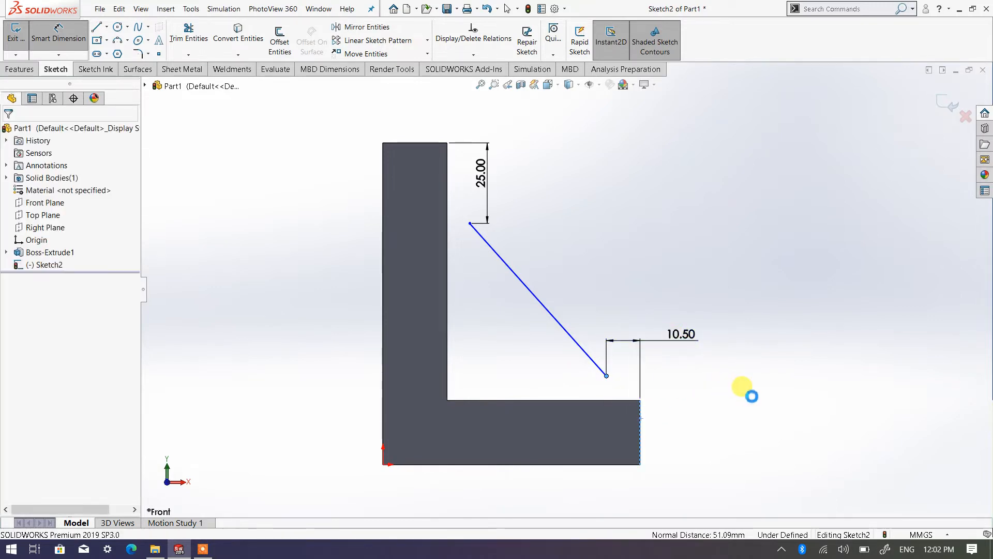
pyautogui.write('10')
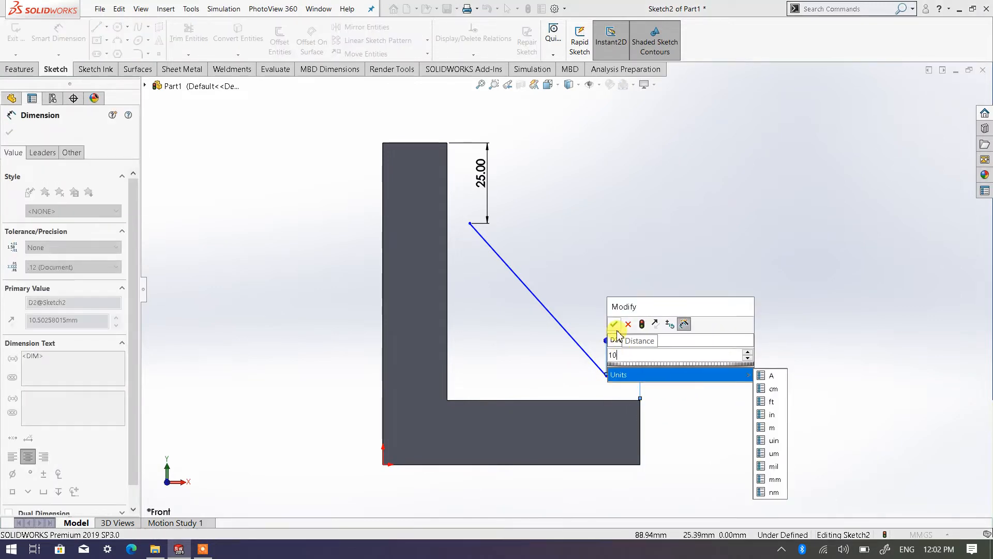
pyautogui.click(614, 324)
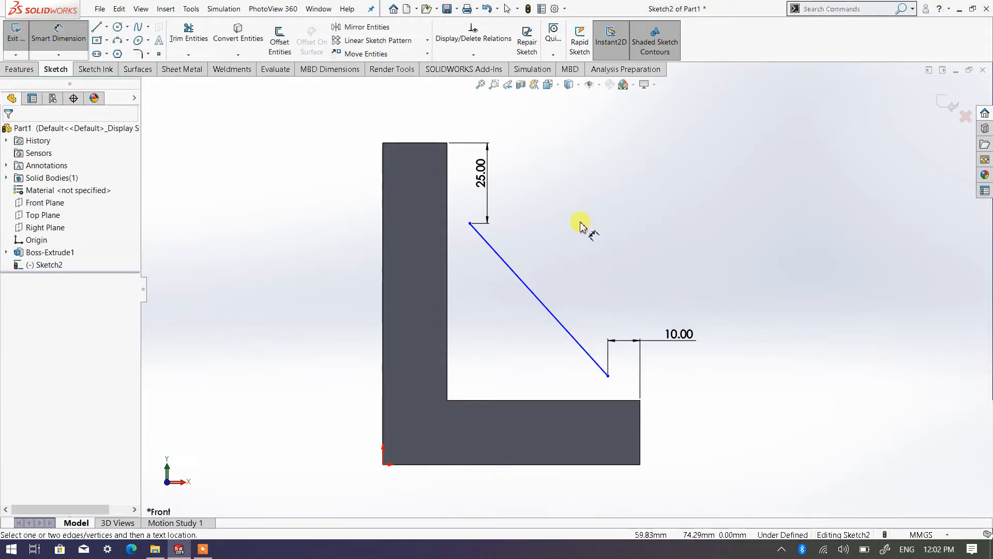
# Step: Dimension the horizontal distance from the sloped line's upper endpoint to the vertical leg's inner edge as 7 mm
pyautogui.click(471, 223)
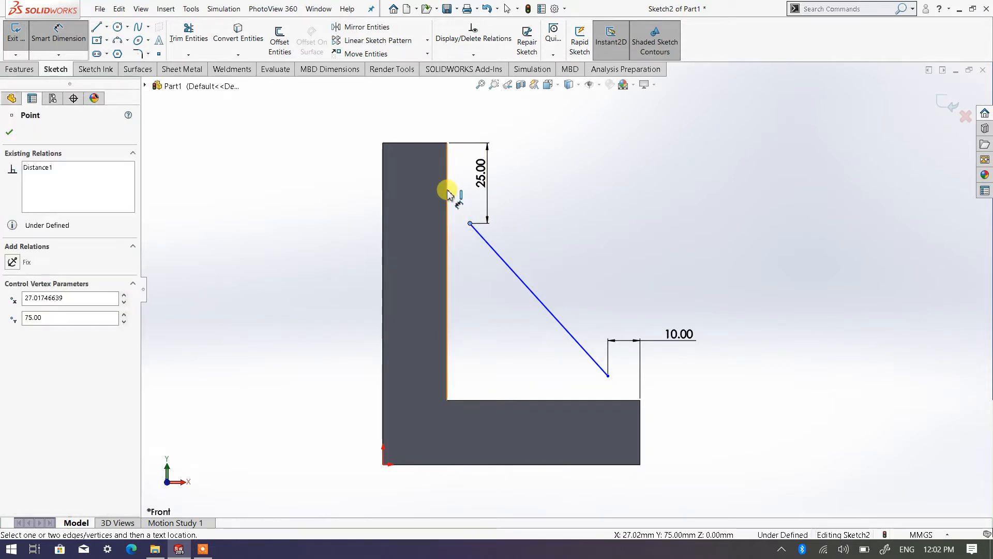
pyautogui.click(448, 194)
pyautogui.click(479, 104)
pyautogui.click(636, 239)
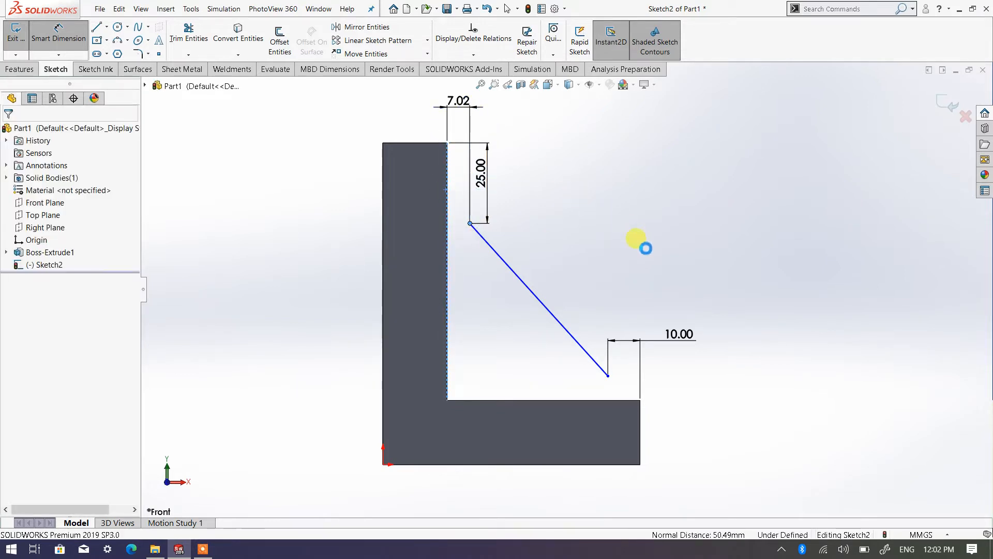
pyautogui.write('7')
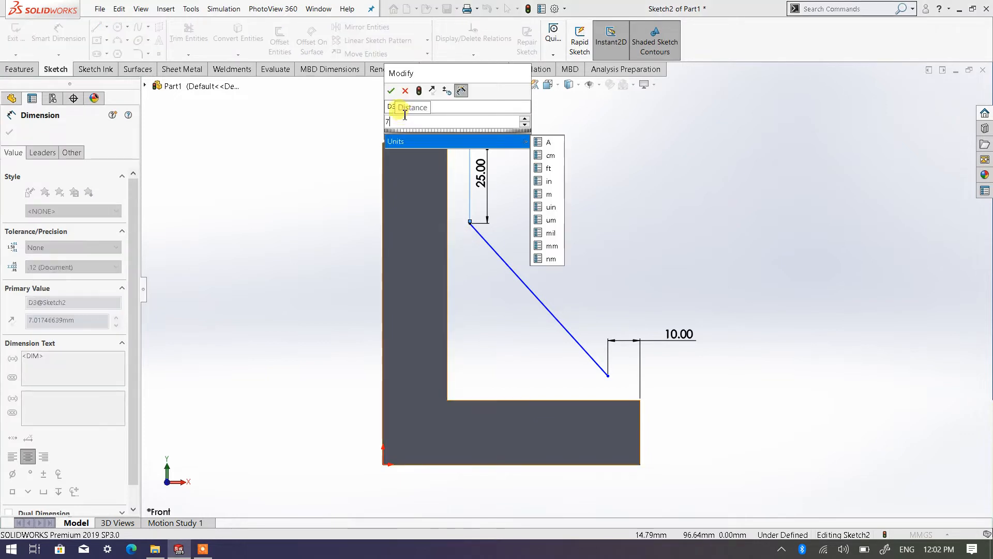
pyautogui.click(392, 92)
pyautogui.click(743, 398)
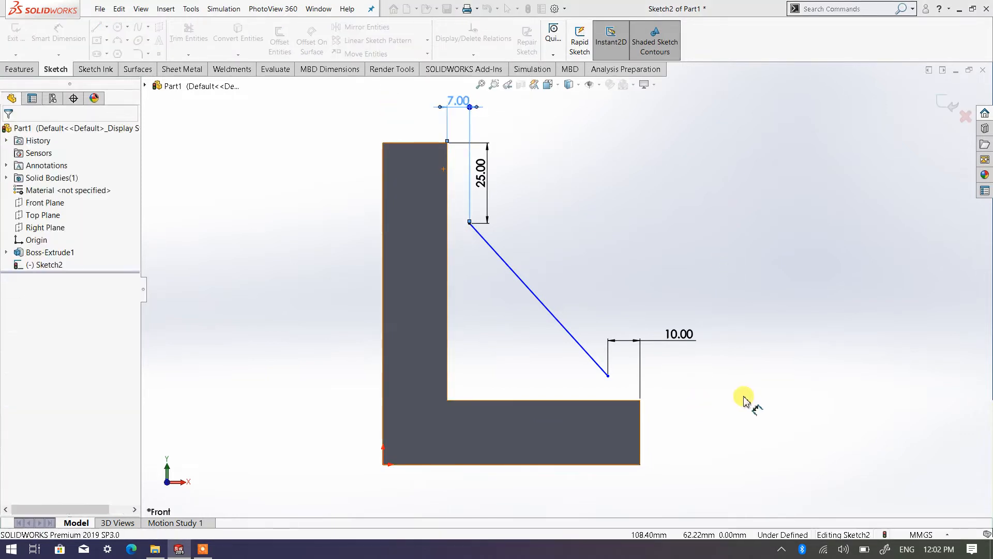
pyautogui.click(608, 375)
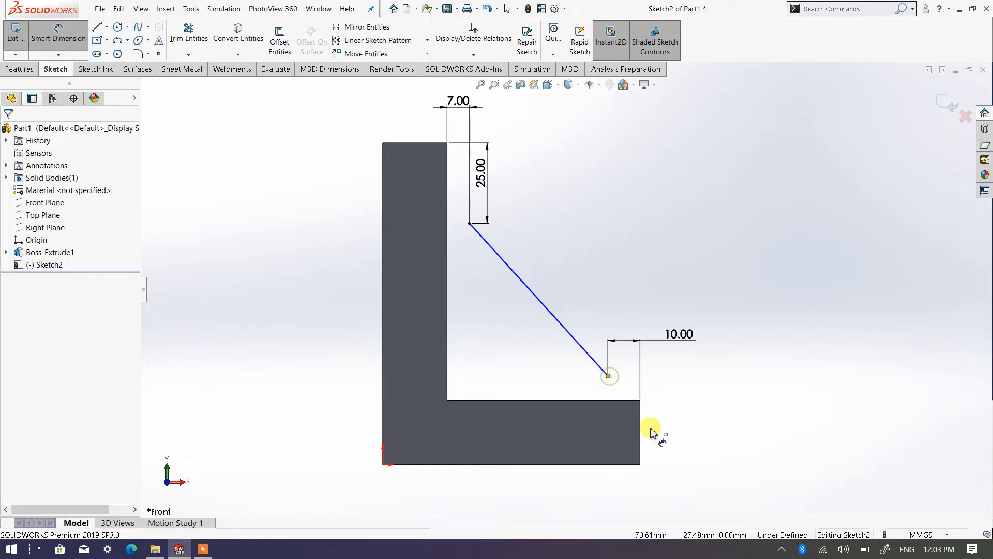
pyautogui.click(641, 431)
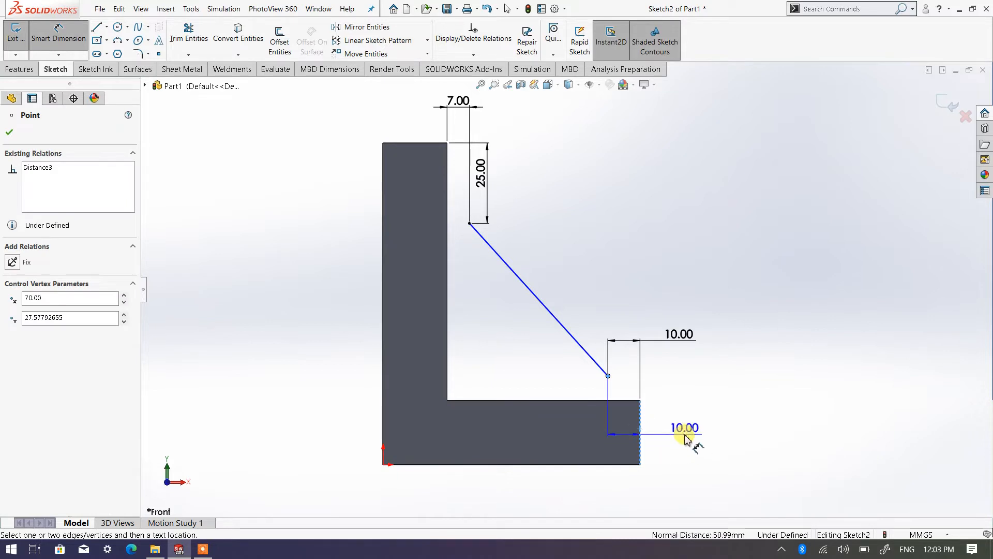
pyautogui.click(685, 437)
pyautogui.click(595, 308)
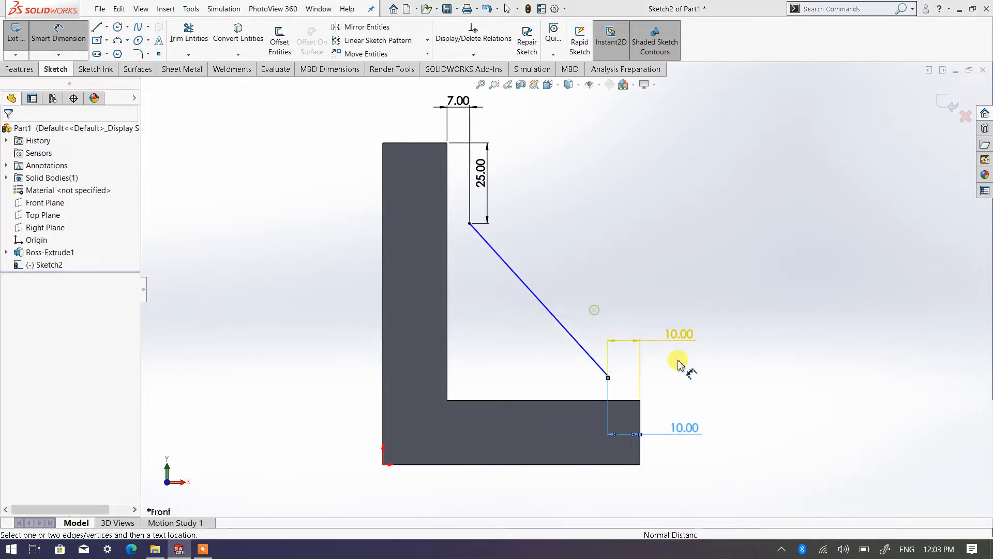
# Step: Dimension the vertical distance from the sloped line's lower endpoint to the horizontal leg's upper edge as 7 mm
pyautogui.click(609, 377)
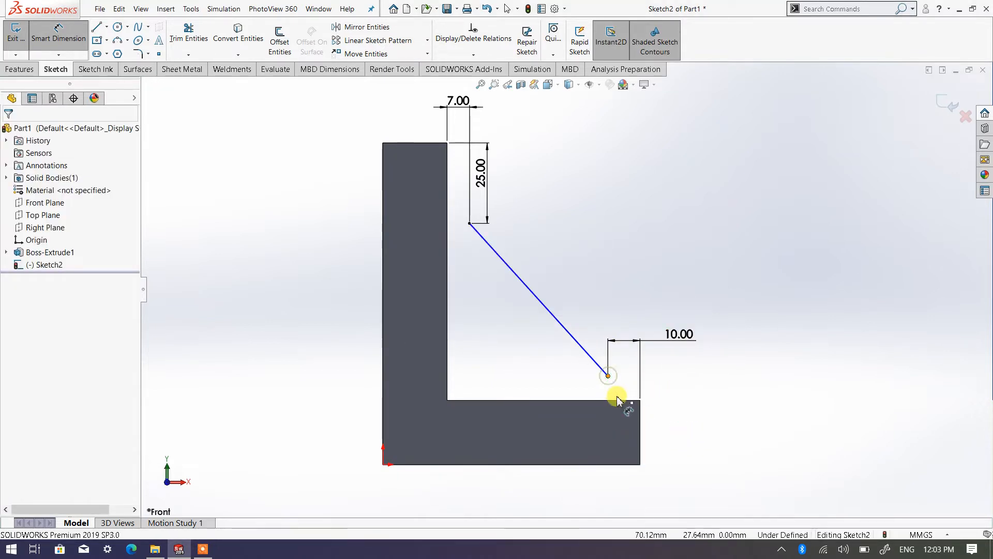
pyautogui.click(619, 400)
pyautogui.click(687, 424)
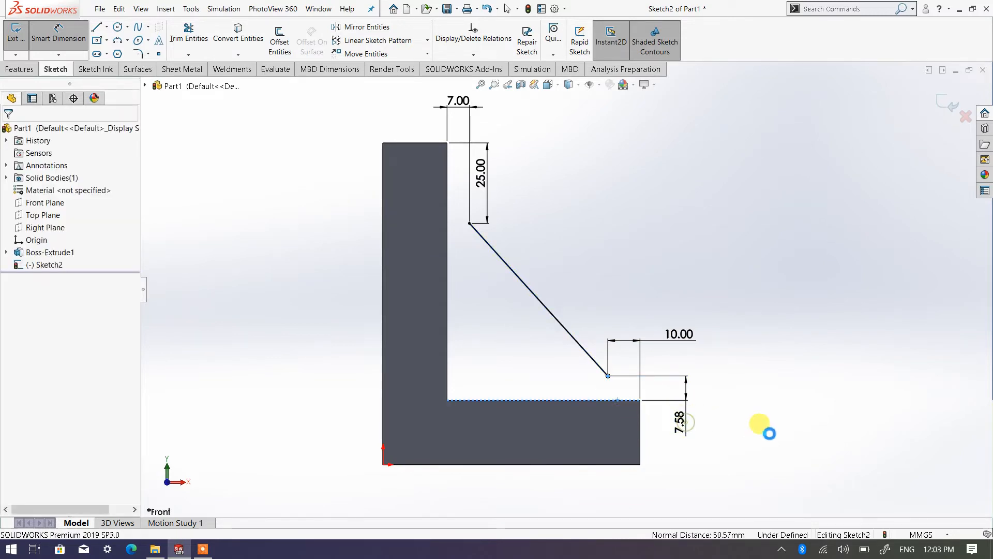
pyautogui.doubleClick(687, 388)
pyautogui.write('7')
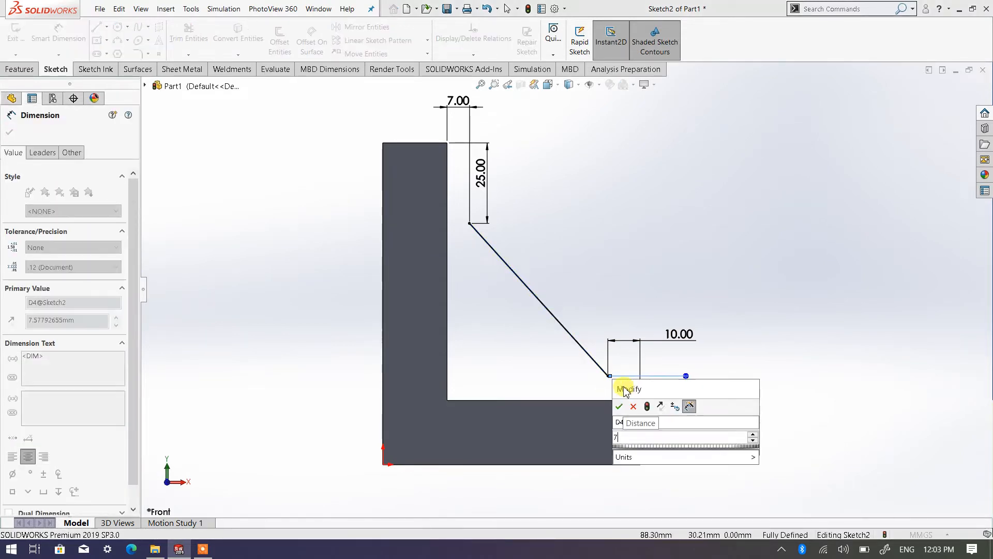
pyautogui.click(620, 407)
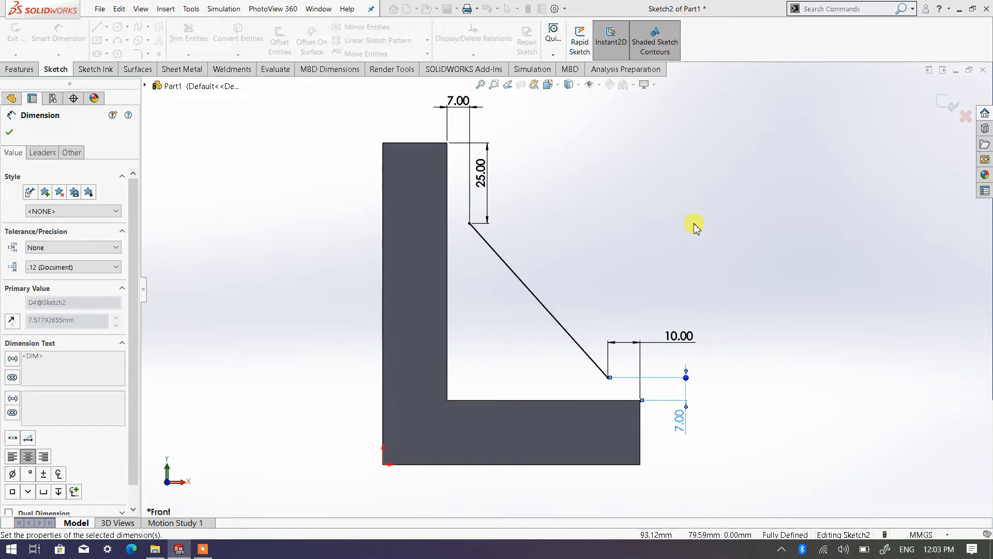
pyautogui.rightClick(694, 223)
pyautogui.click(709, 244)
# Step: Start a Rib feature from the sloped line's sketch and inspect the direction of its preview
pyautogui.scroll(4, 566, 262)
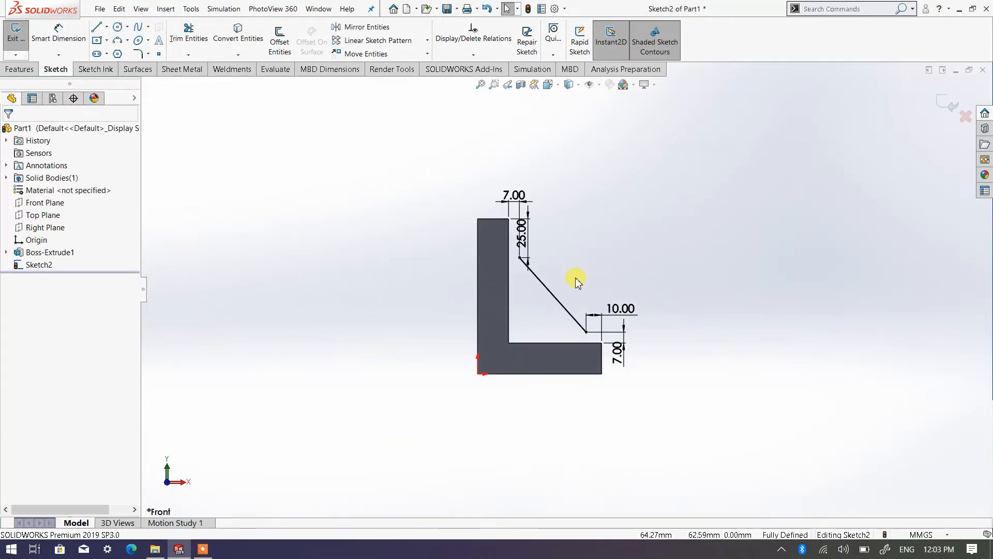
pyautogui.moveTo(576, 280); pyautogui.dragTo(530, 326, button='middle')
pyautogui.scroll(-2, 546, 278)
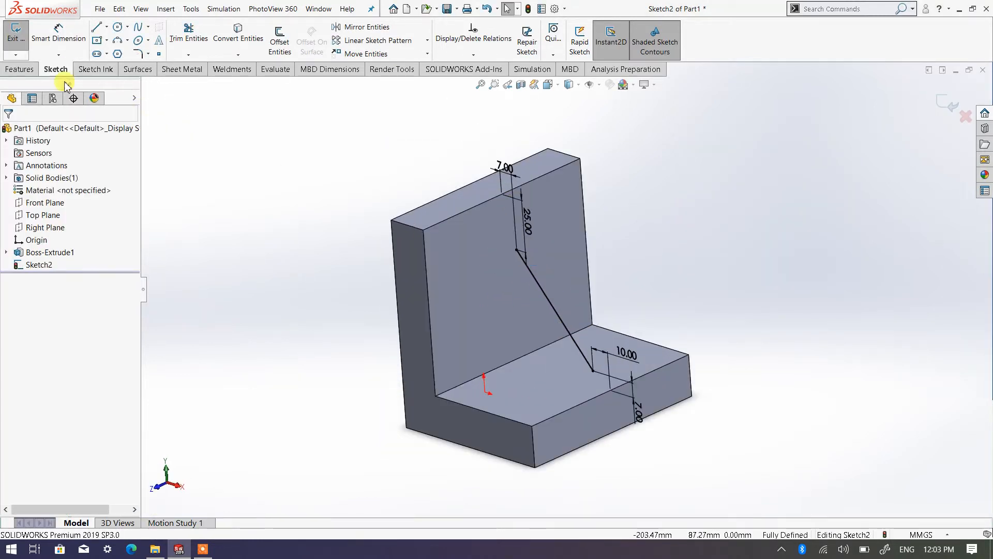
pyautogui.click(34, 70)
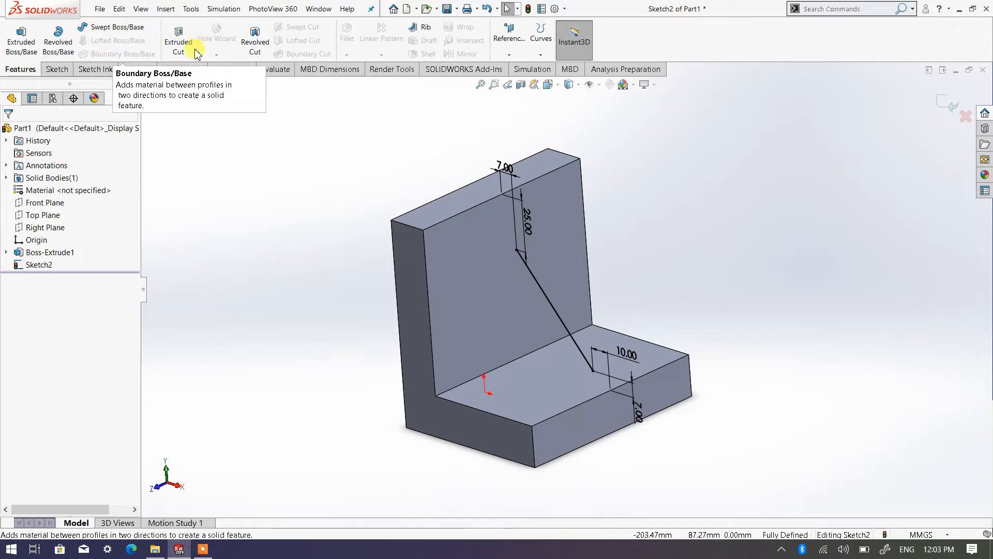
pyautogui.click(424, 30)
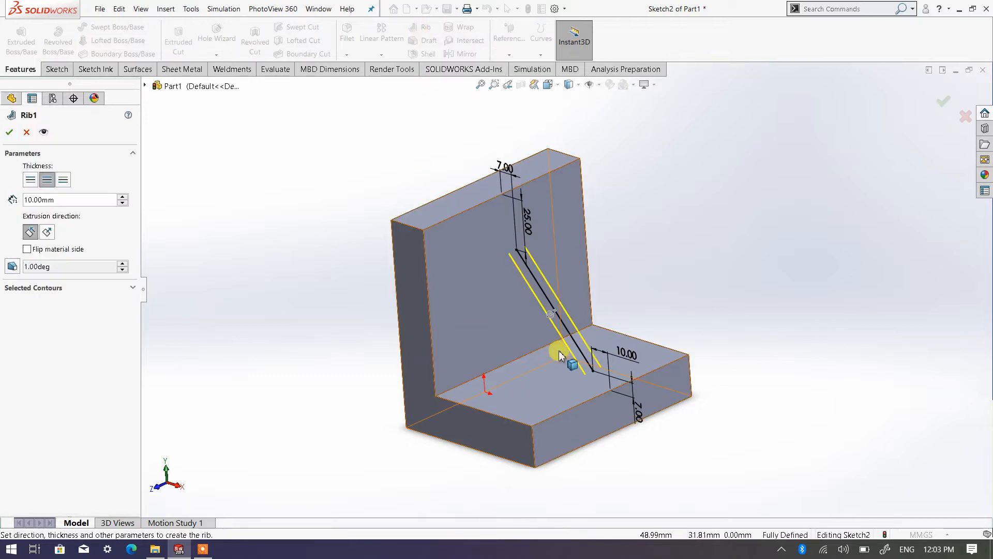
pyautogui.scroll(-2, 561, 355)
pyautogui.moveTo(609, 324); pyautogui.dragTo(587, 319, button='middle')
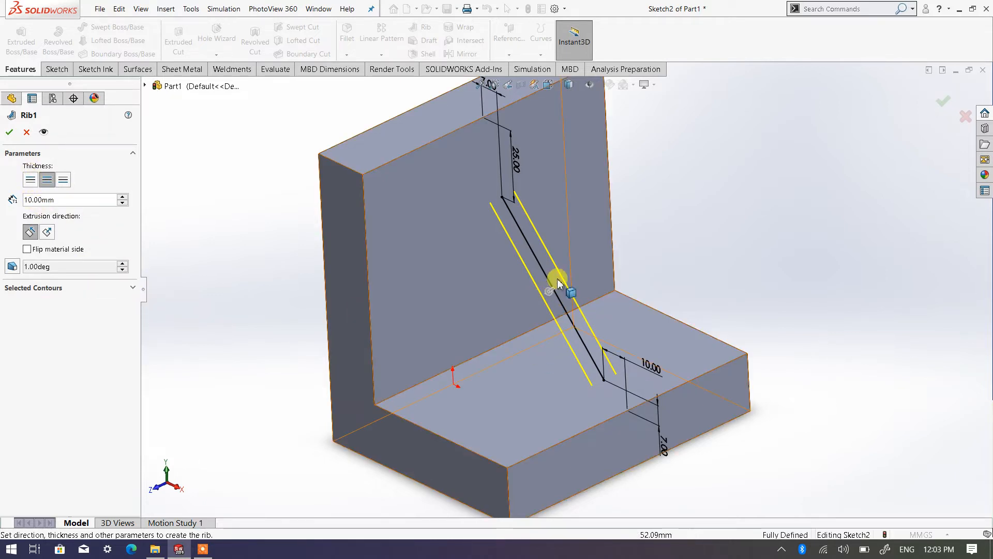
pyautogui.moveTo(547, 315)
pyautogui.mouseDown(button='middle')
pyautogui.moveTo(590, 317)
pyautogui.moveTo(596, 301)
pyautogui.moveTo(558, 317)
pyautogui.mouseUp(button='middle')
pyautogui.scroll(-2, 557, 316)
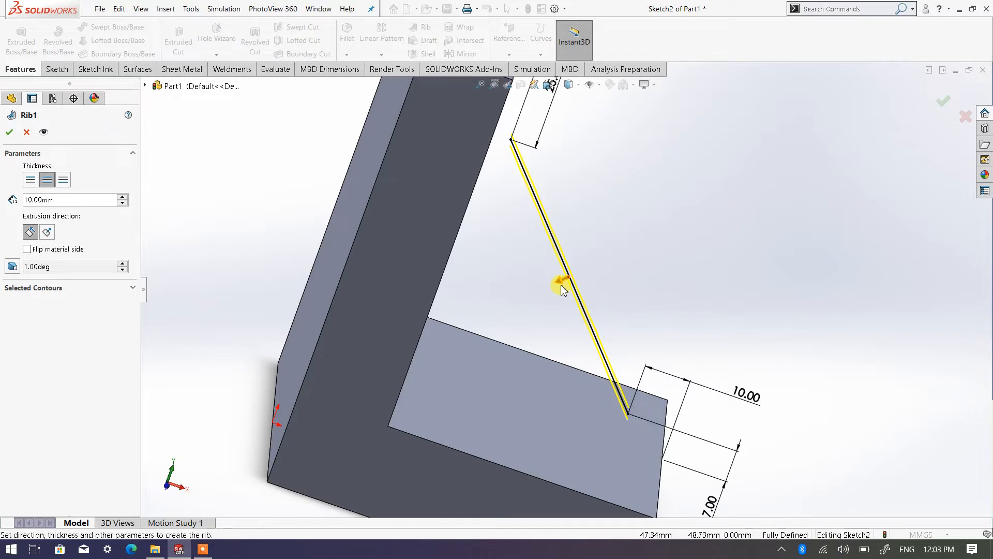
pyautogui.moveTo(549, 308); pyautogui.dragTo(547, 308, button='middle')
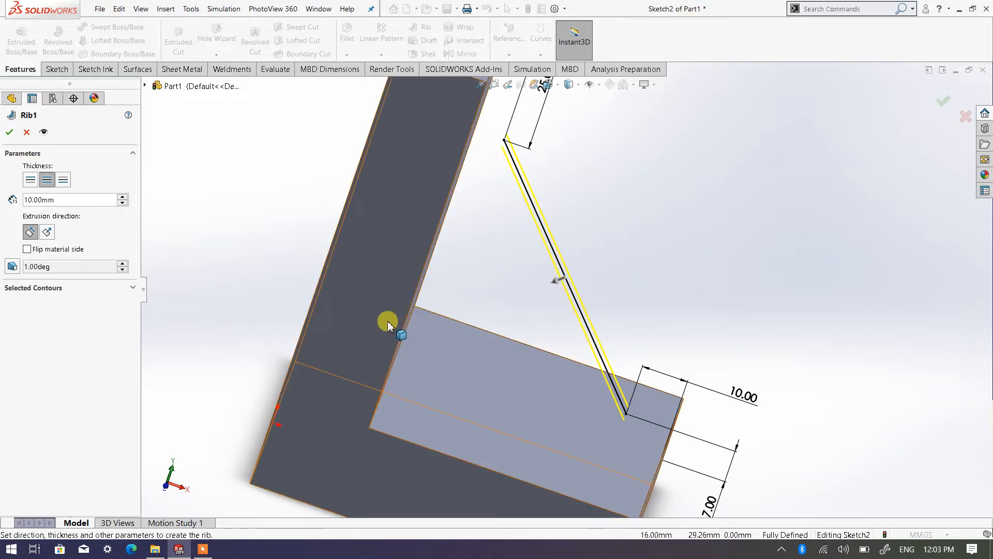
# Step: Try the rib's extrusion direction as Normal to Sketch and return it to Parallel to Sketch
pyautogui.click(47, 232)
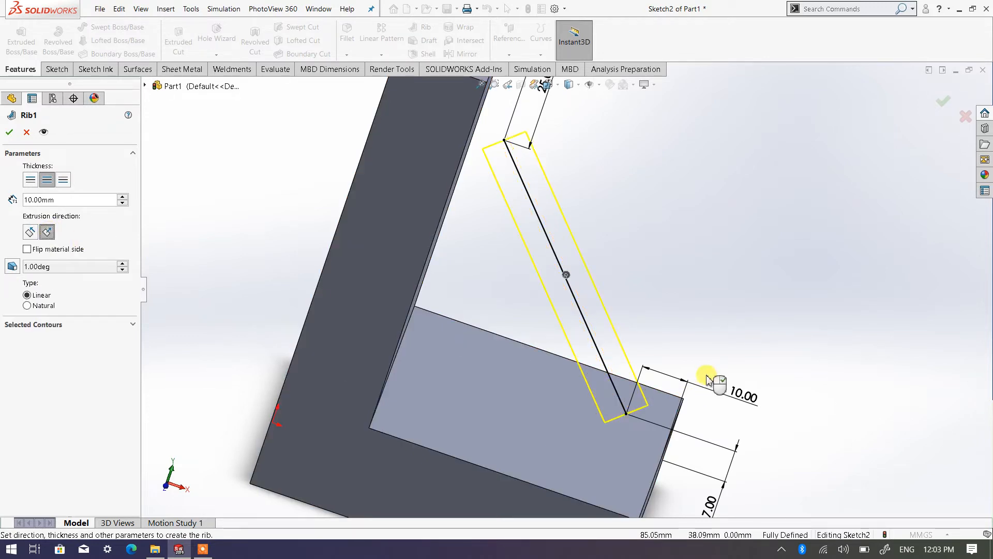
pyautogui.moveTo(675, 377); pyautogui.dragTo(555, 385, button='middle')
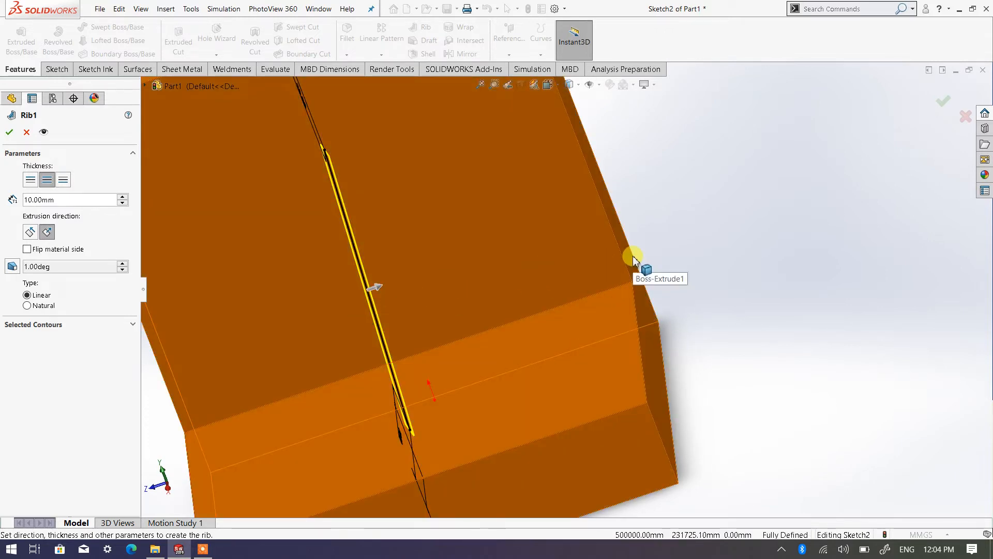
pyautogui.scroll(3, 491, 298)
pyautogui.moveTo(413, 369); pyautogui.dragTo(529, 363, button='middle')
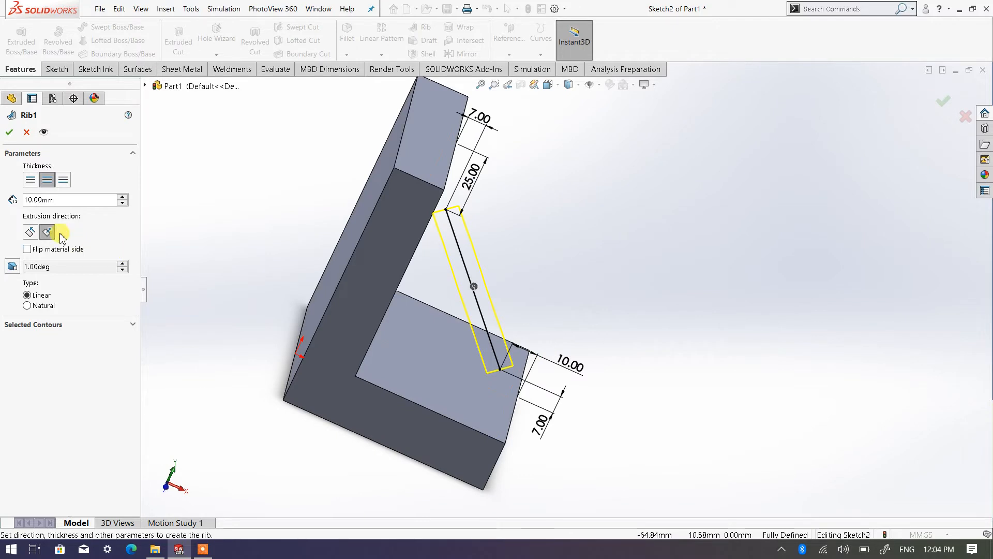
pyautogui.click(29, 233)
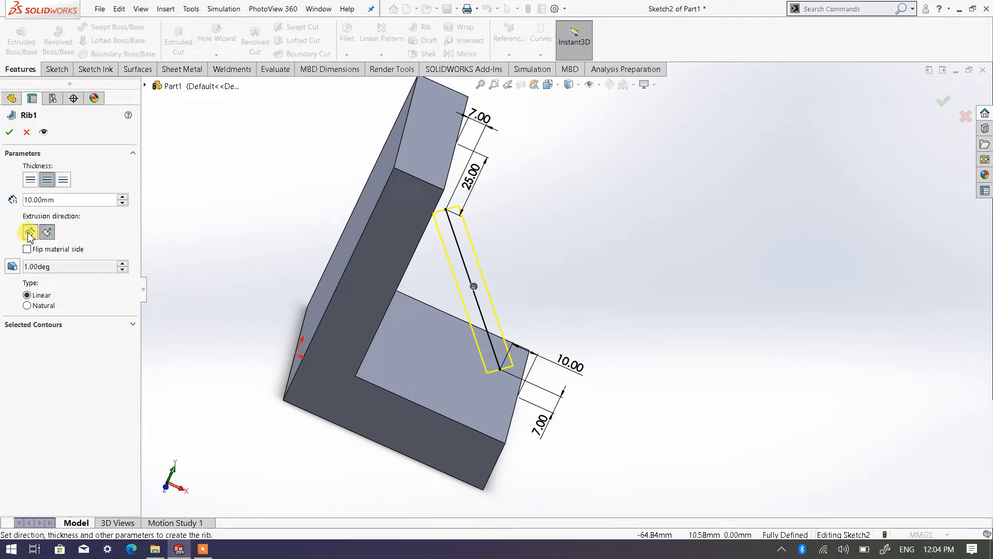
# Step: Try flipping the rib's material side away from the bracket's inner corner and turn the flip off again
pyautogui.scroll(-2, 475, 317)
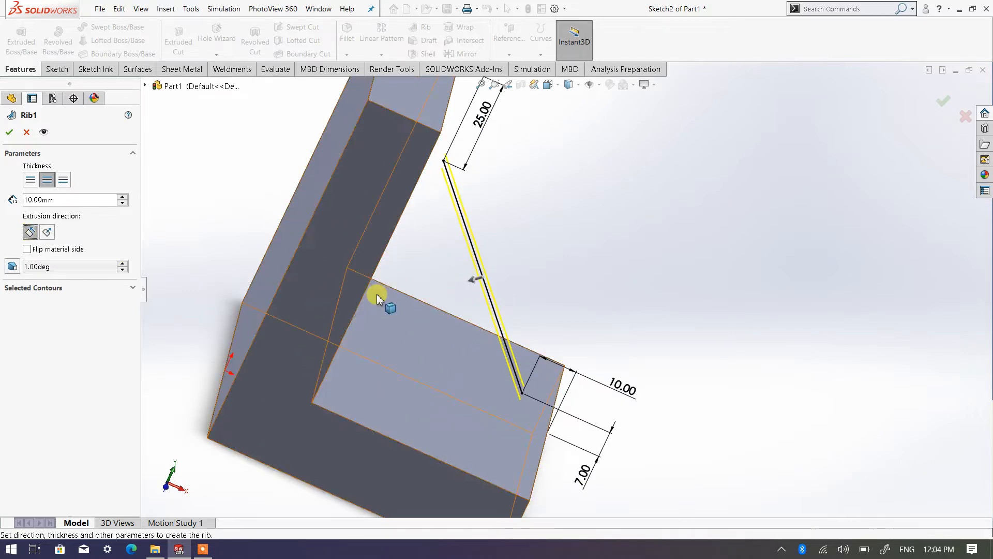
pyautogui.moveTo(420, 291)
pyautogui.mouseDown(button='middle')
pyautogui.moveTo(429, 257)
pyautogui.moveTo(425, 274)
pyautogui.mouseUp(button='middle')
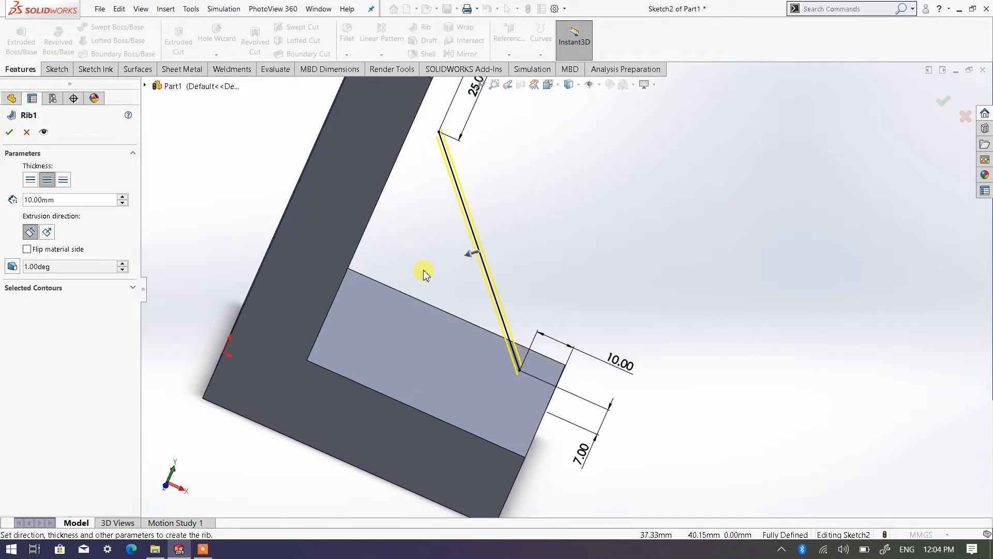
pyautogui.click(27, 250)
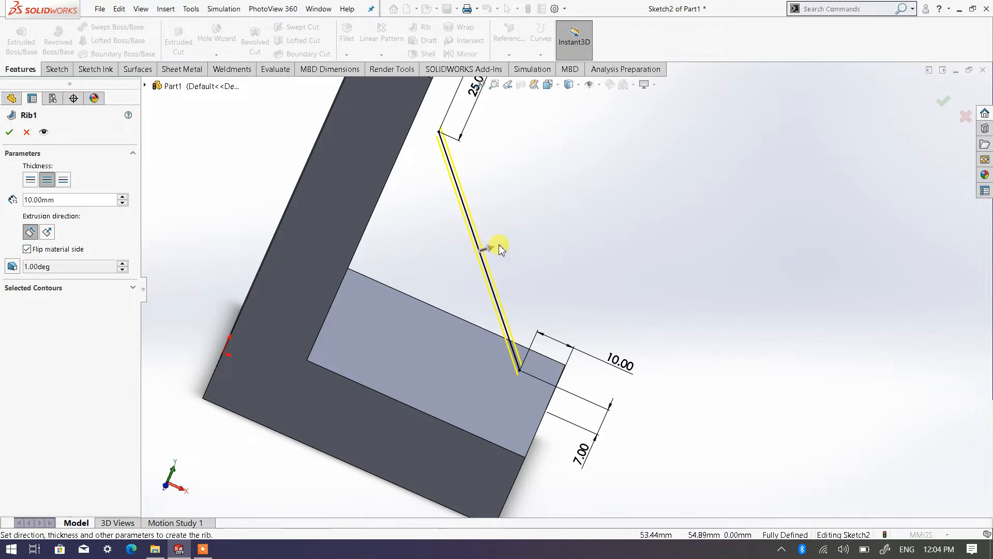
pyautogui.click(28, 251)
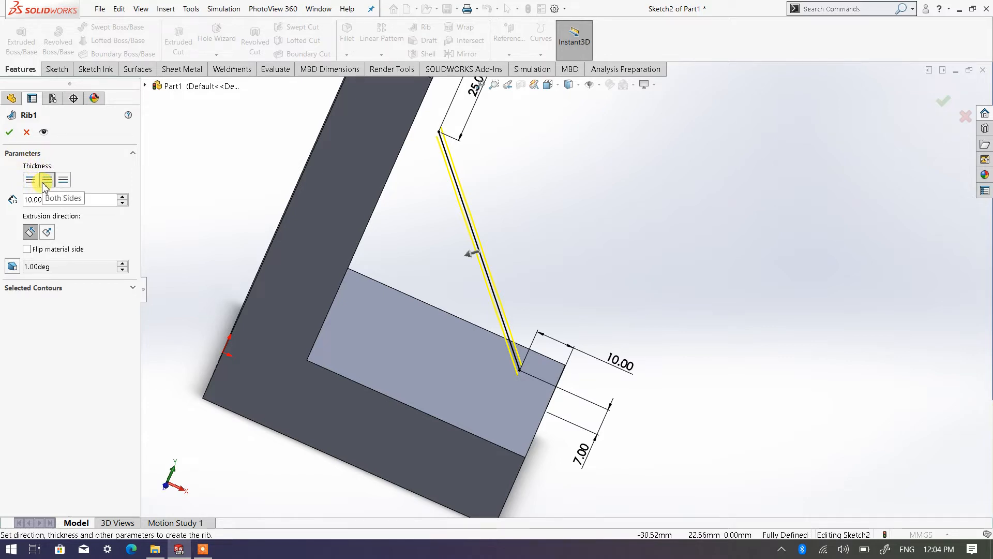
# Step: Try the rib thickness on the first side and on the opposite side, and return it to Both Sides
pyautogui.moveTo(524, 317); pyautogui.dragTo(627, 227, button='middle')
pyautogui.scroll(1, 582, 246)
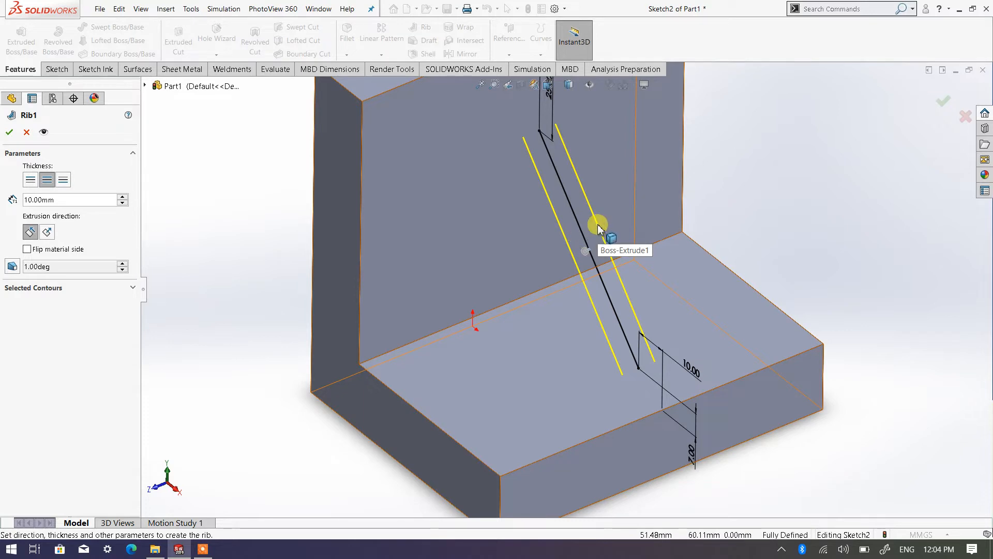
pyautogui.click(30, 181)
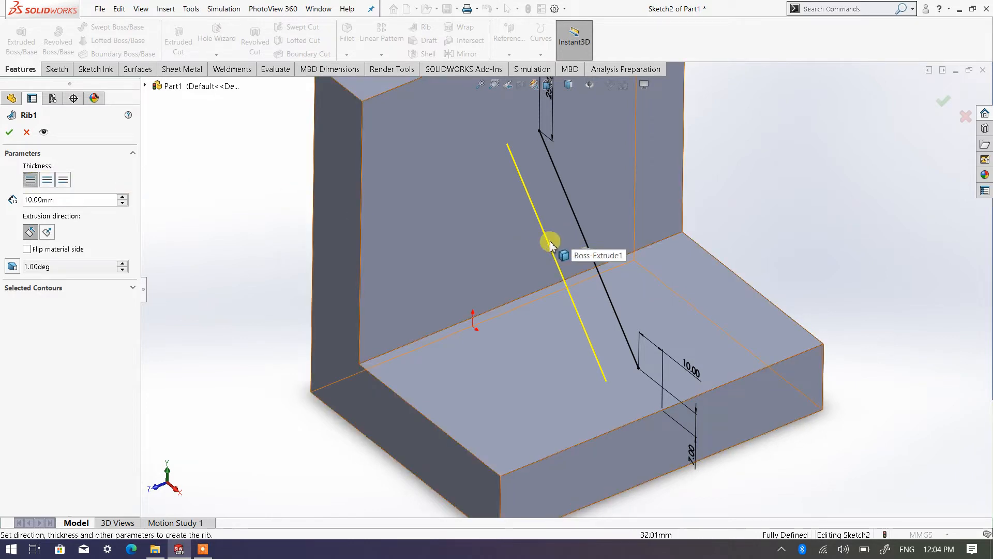
pyautogui.click(63, 181)
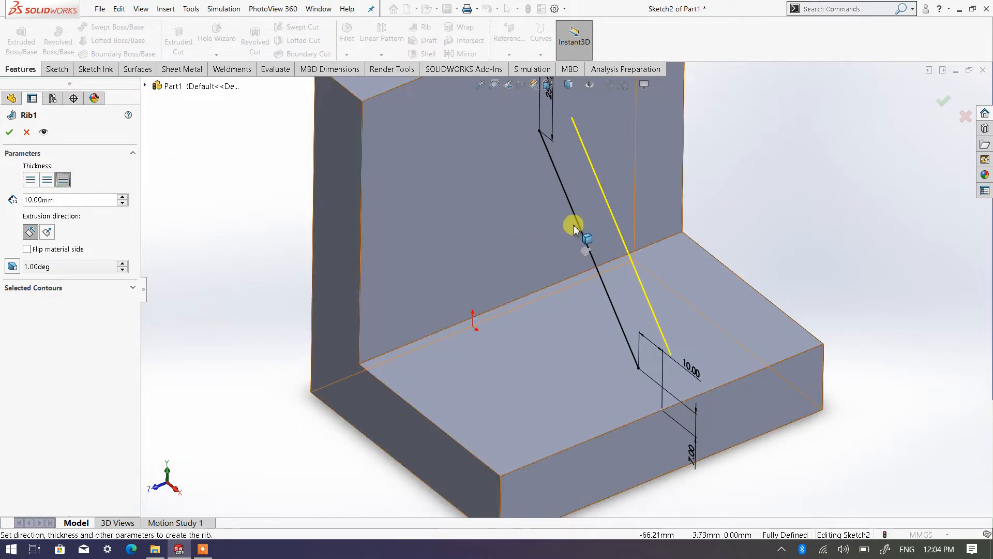
pyautogui.click(48, 181)
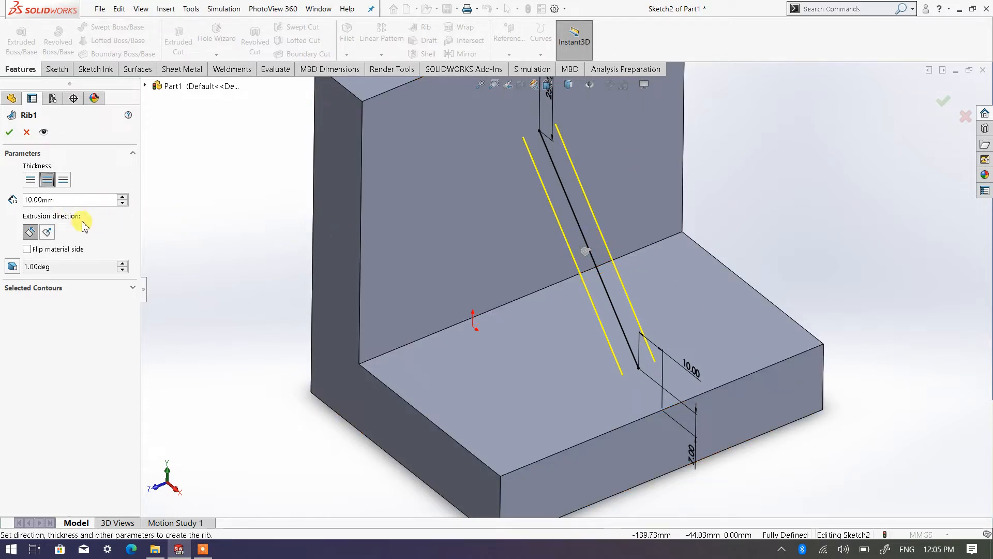
# Step: Try a rib thickness of 30 mm and return it to 10 mm
pyautogui.click(123, 196)
pyautogui.click(123, 196)
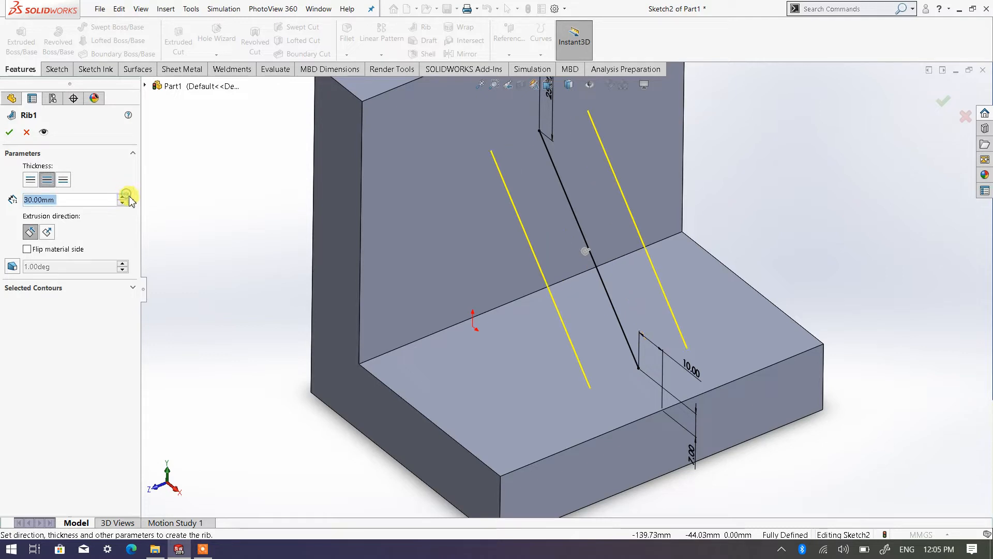
pyautogui.click(125, 203)
pyautogui.click(123, 203)
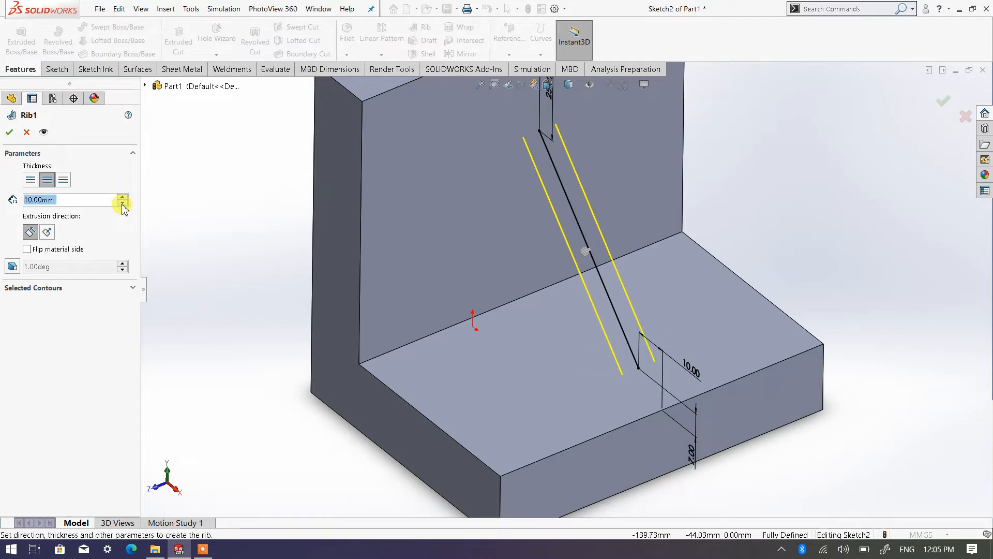
# Step: Compare the one-sided previews of the 10 mm rib thickness once more and restore Both Sides
pyautogui.click(30, 181)
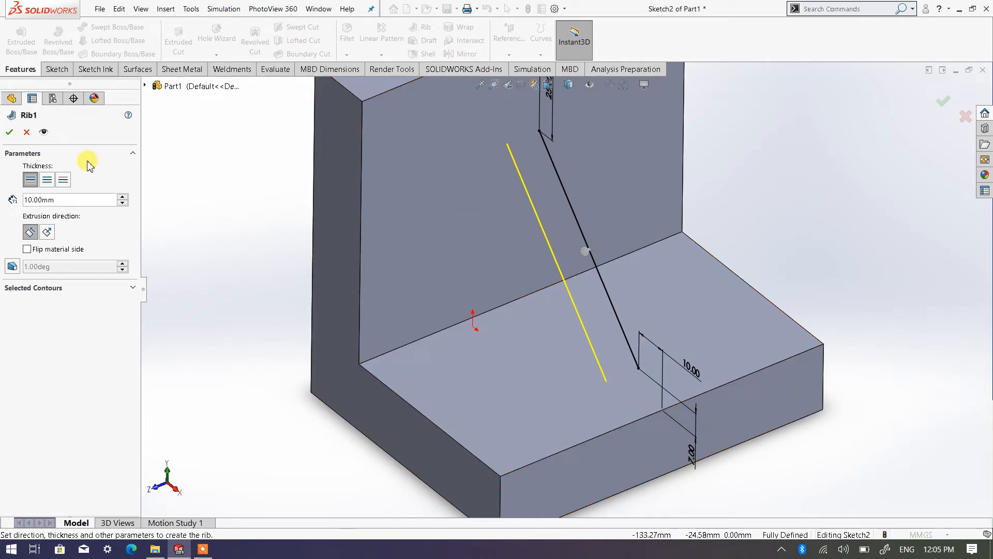
pyautogui.click(64, 180)
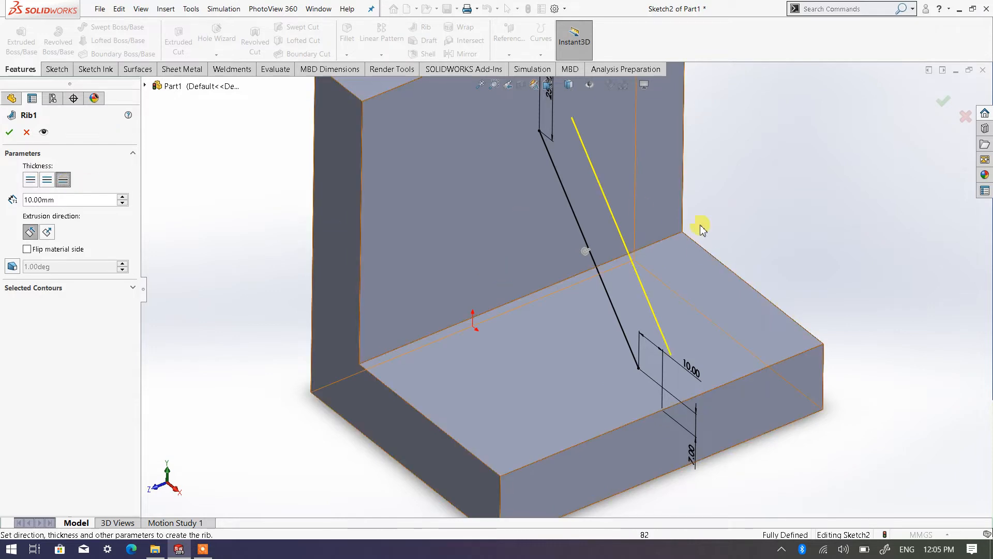
pyautogui.click(47, 180)
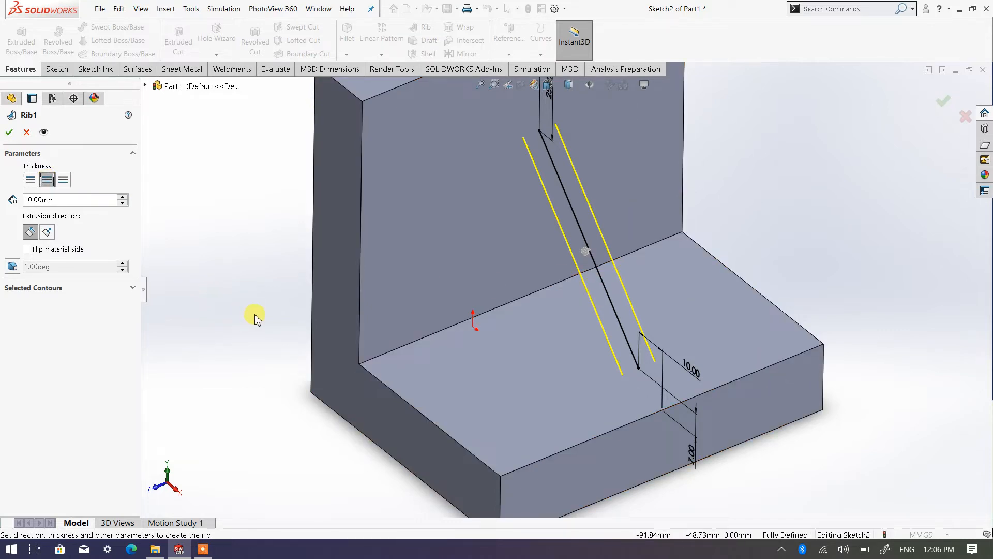
# Step: Create the 10 mm thick rib between the bracket's legs, thickened on both sides and extruded parallel to the sketch
pyautogui.moveTo(295, 316); pyautogui.dragTo(313, 296, button='middle')
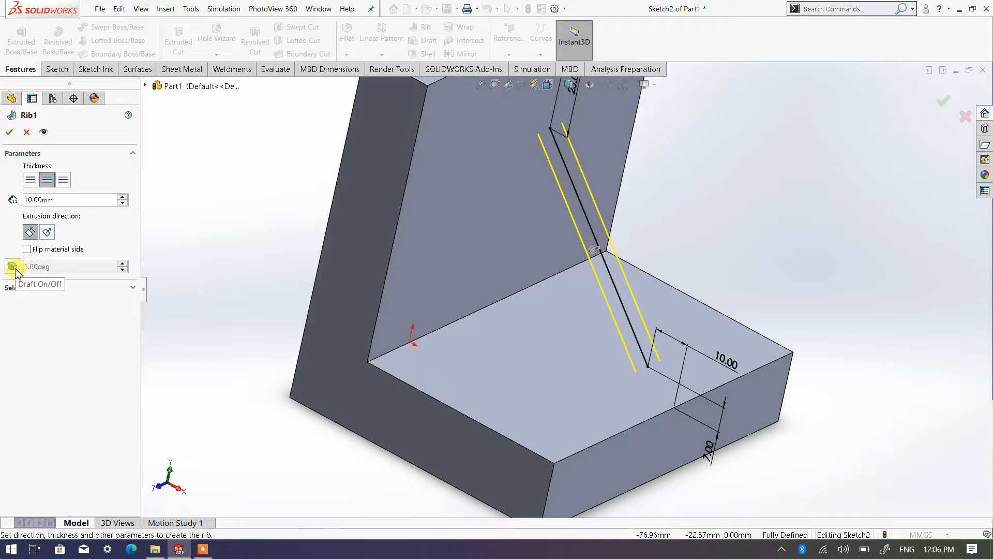
pyautogui.moveTo(321, 288); pyautogui.dragTo(262, 281, button='middle')
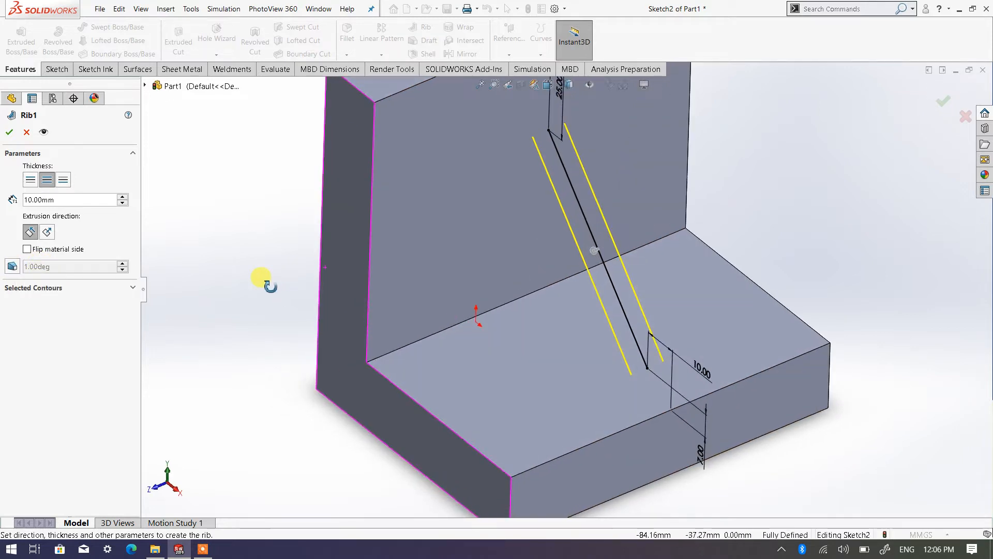
pyautogui.moveTo(631, 334); pyautogui.dragTo(599, 333, button='middle')
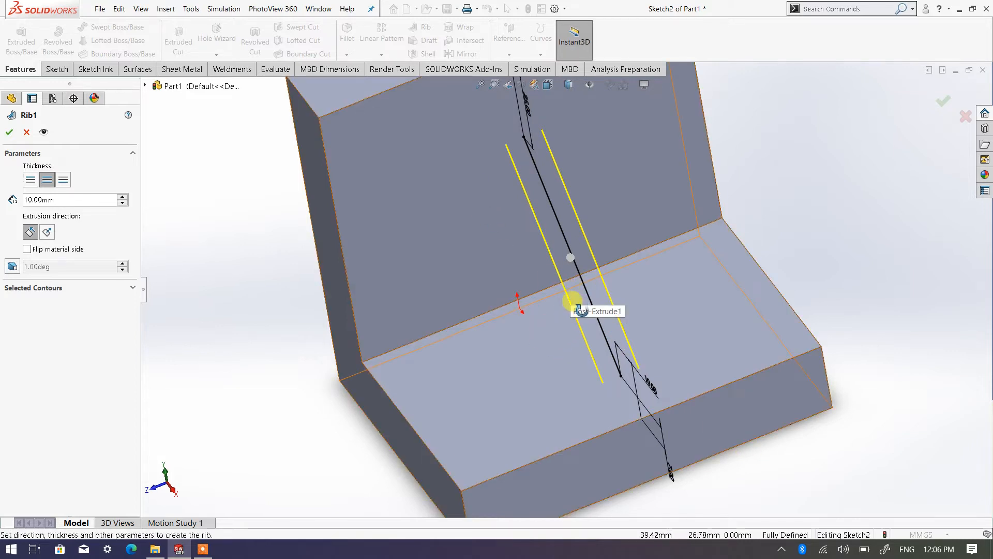
pyautogui.moveTo(573, 299); pyautogui.dragTo(619, 309, button='middle')
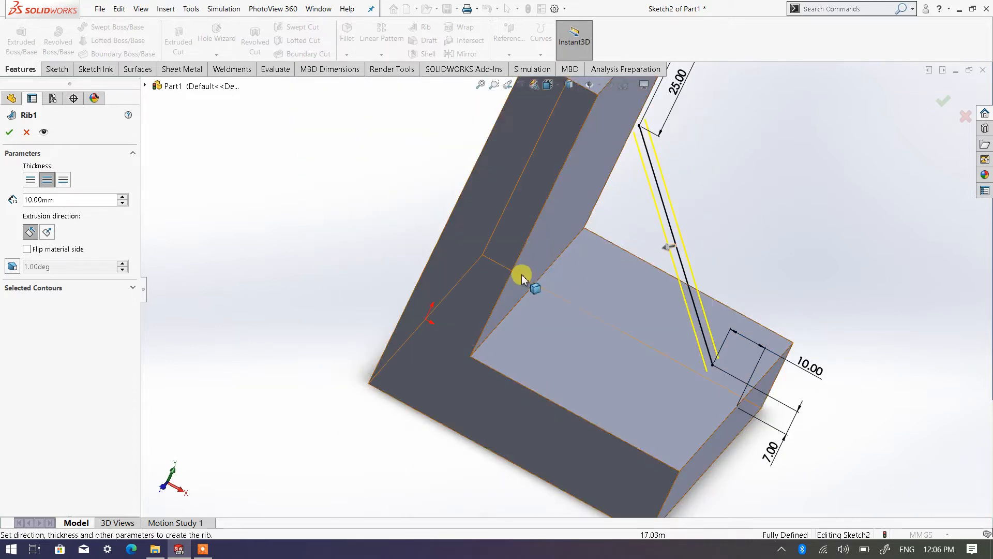
pyautogui.moveTo(759, 269); pyautogui.dragTo(794, 275, button='middle')
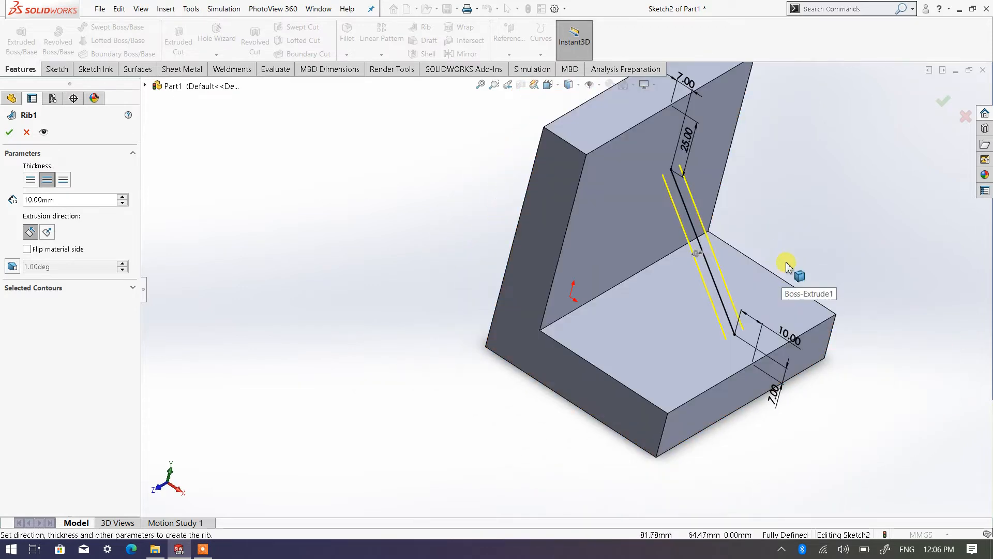
pyautogui.scroll(-2, 782, 202)
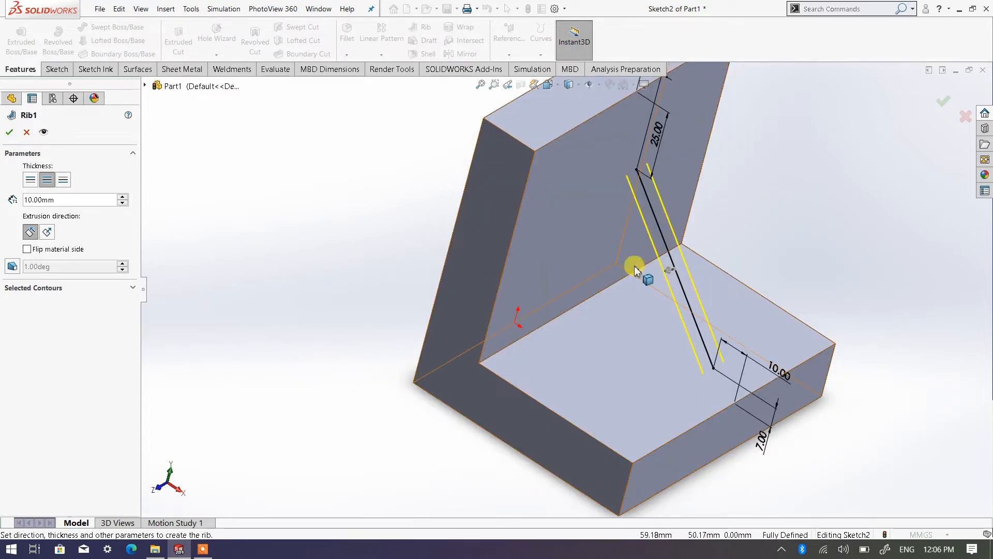
pyautogui.click(11, 134)
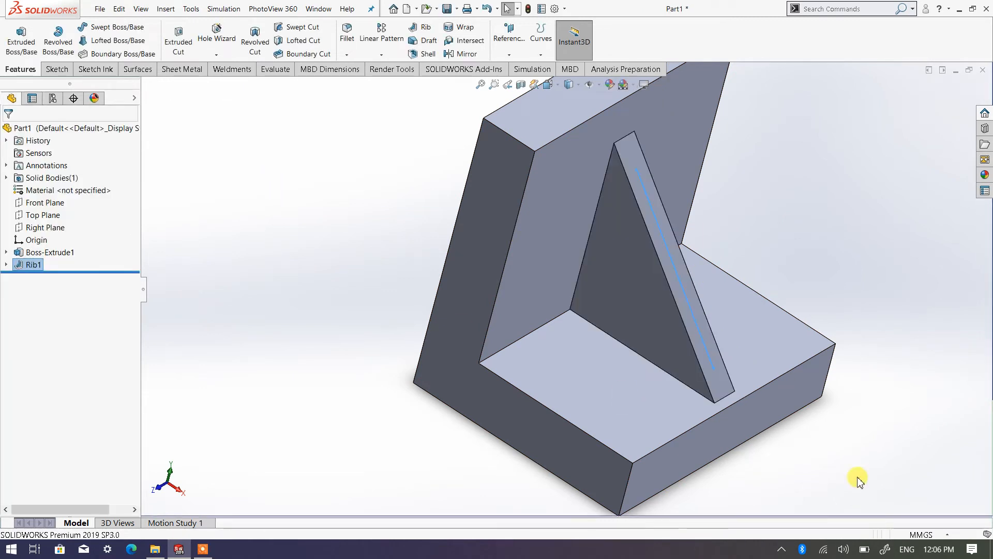
# Step: Open the rib's sketch to review its dimensioned sloped line, and exit the sketch without changing it
pyautogui.moveTo(852, 470); pyautogui.dragTo(861, 450, button='middle')
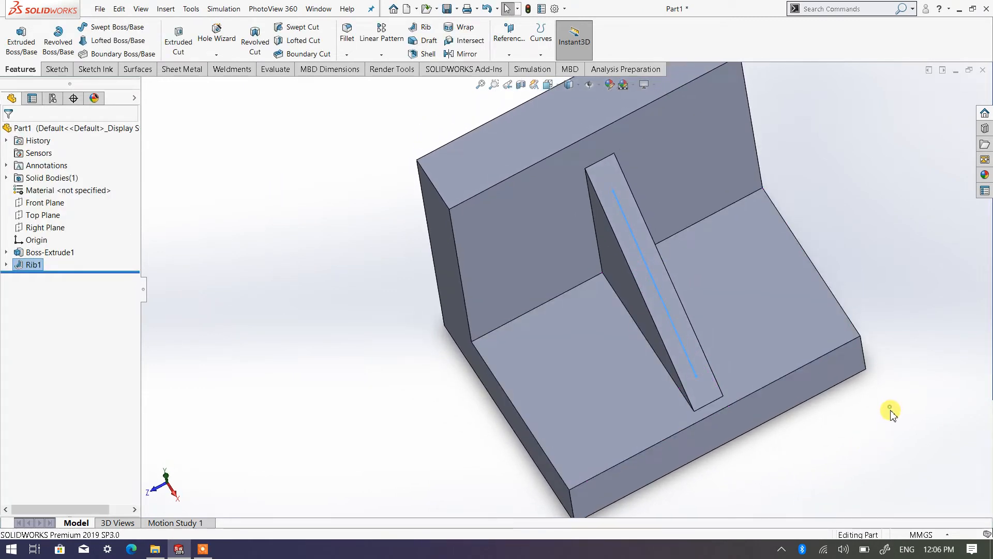
pyautogui.moveTo(760, 437); pyautogui.dragTo(650, 337, button='middle')
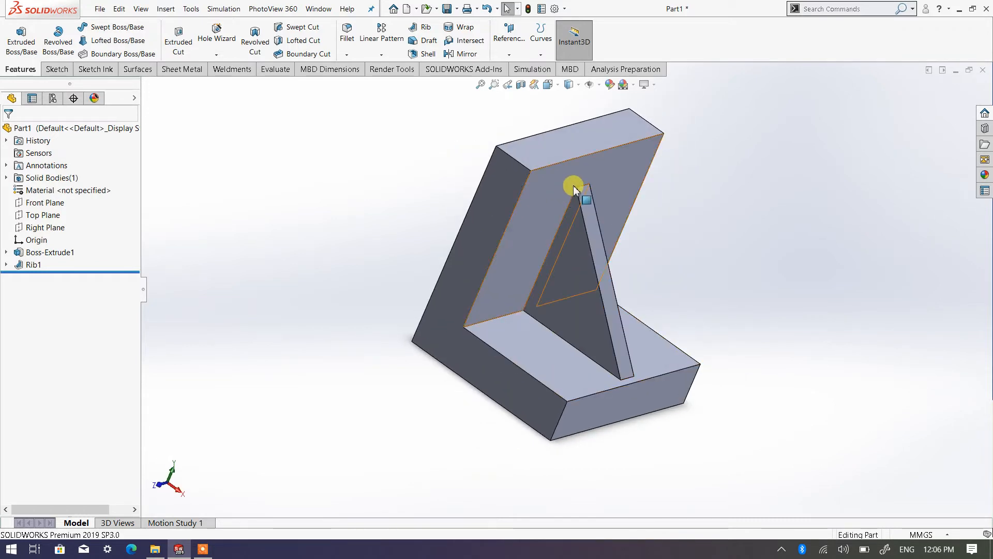
pyautogui.rightClick(28, 269)
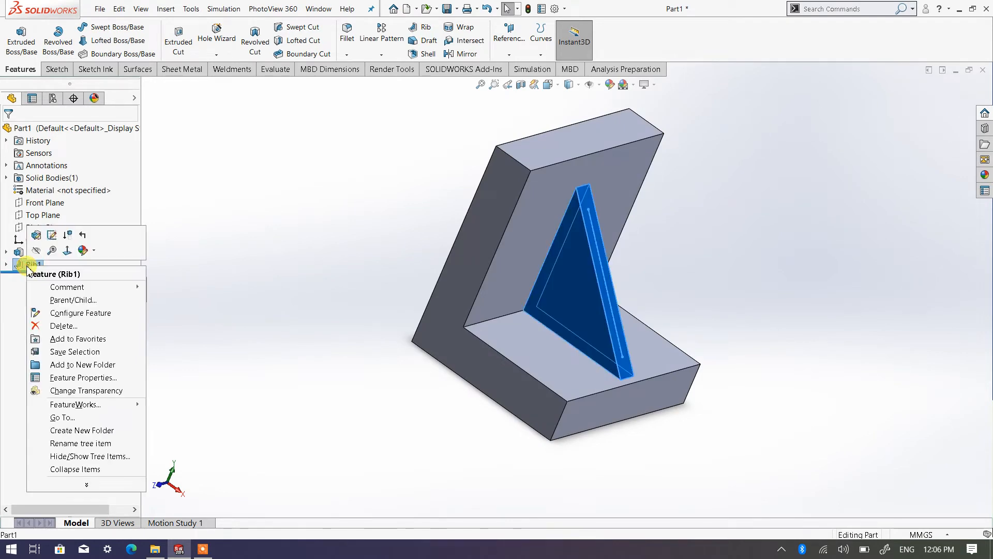
pyautogui.click(52, 236)
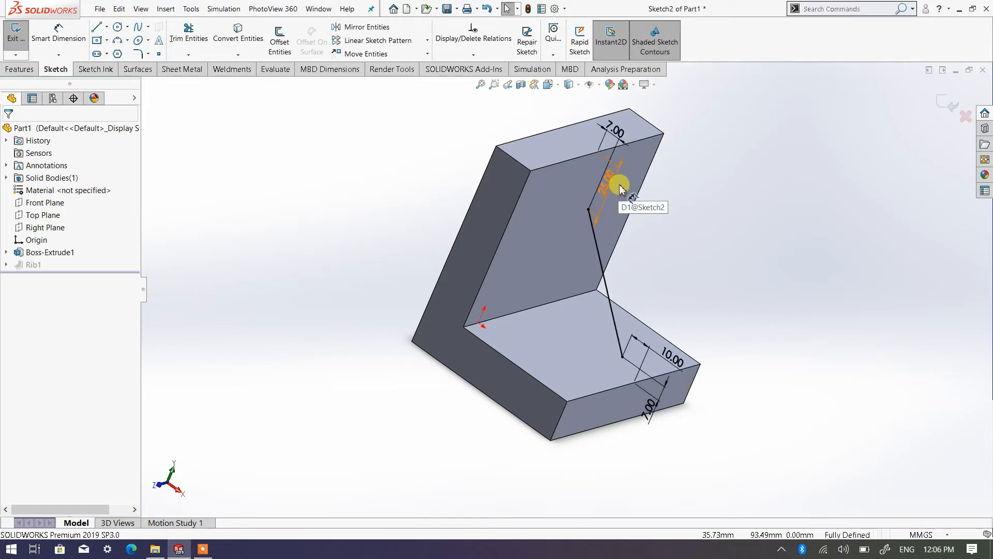
pyautogui.scroll(2, 626, 184)
pyautogui.moveTo(643, 229); pyautogui.dragTo(637, 226, button='middle')
pyautogui.scroll(-2, 633, 228)
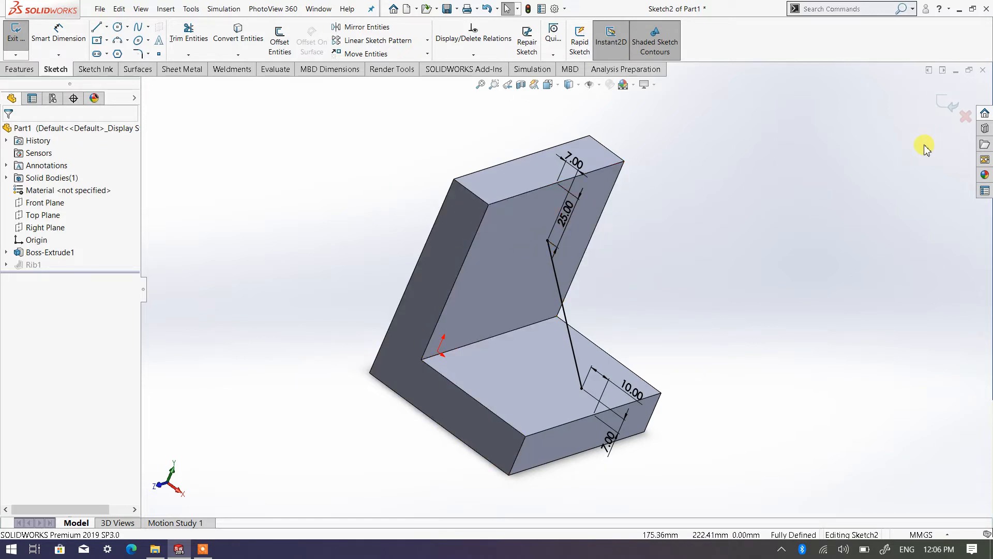
pyautogui.click(941, 109)
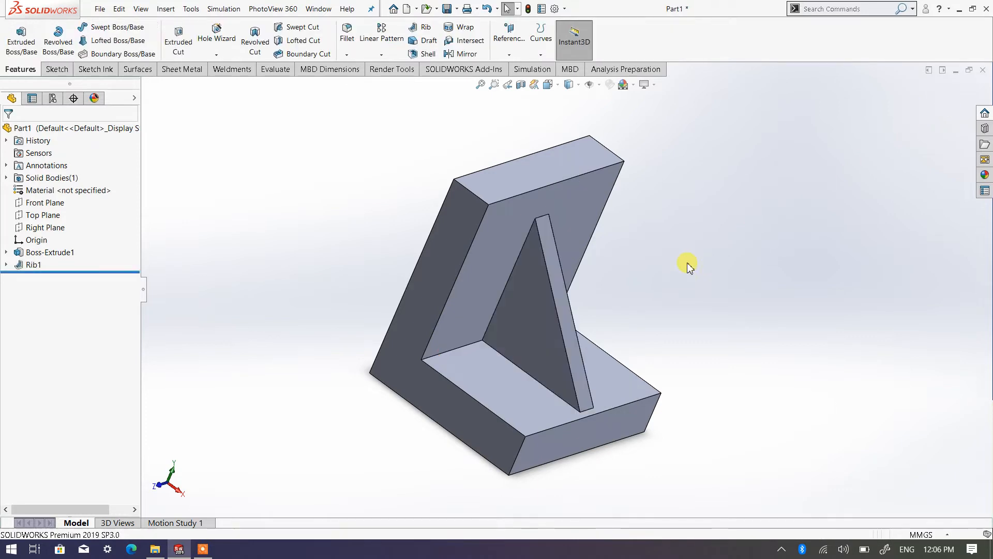
# Step: Edit the rib to add a 20-degree outward draft at the sketch plane, and inspect its tapered sides
pyautogui.moveTo(534, 273); pyautogui.dragTo(479, 288, button='middle')
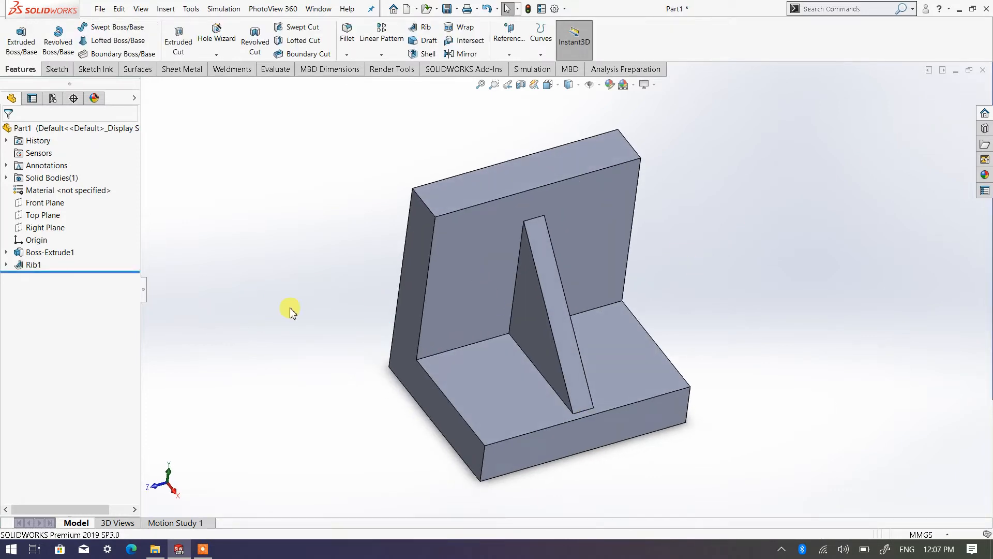
pyautogui.rightClick(29, 266)
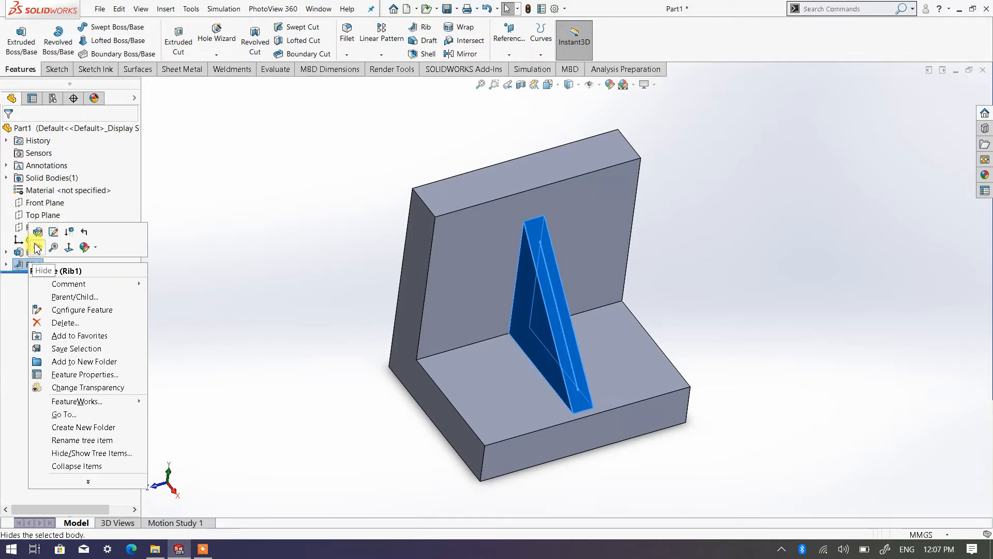
pyautogui.click(57, 228)
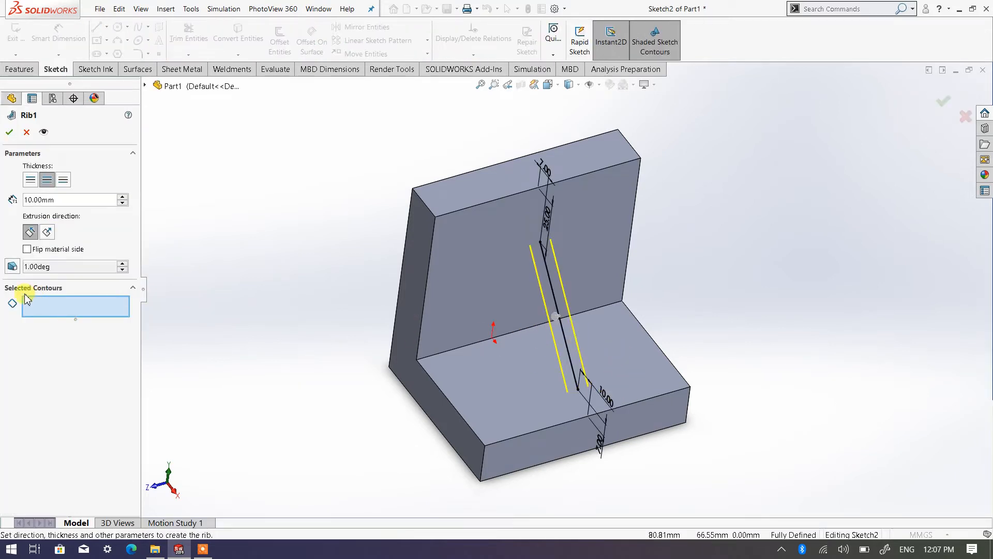
pyautogui.click(15, 267)
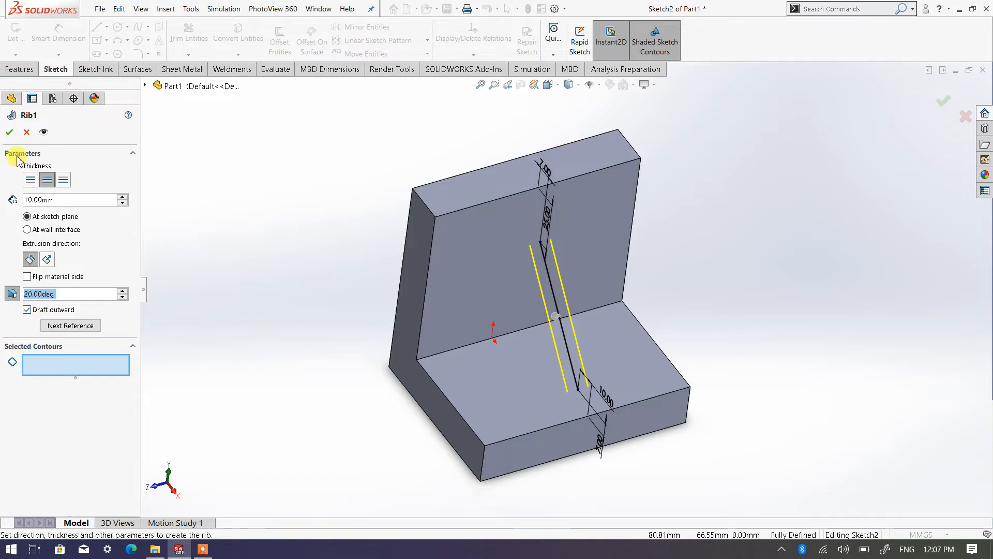
pyautogui.click(10, 132)
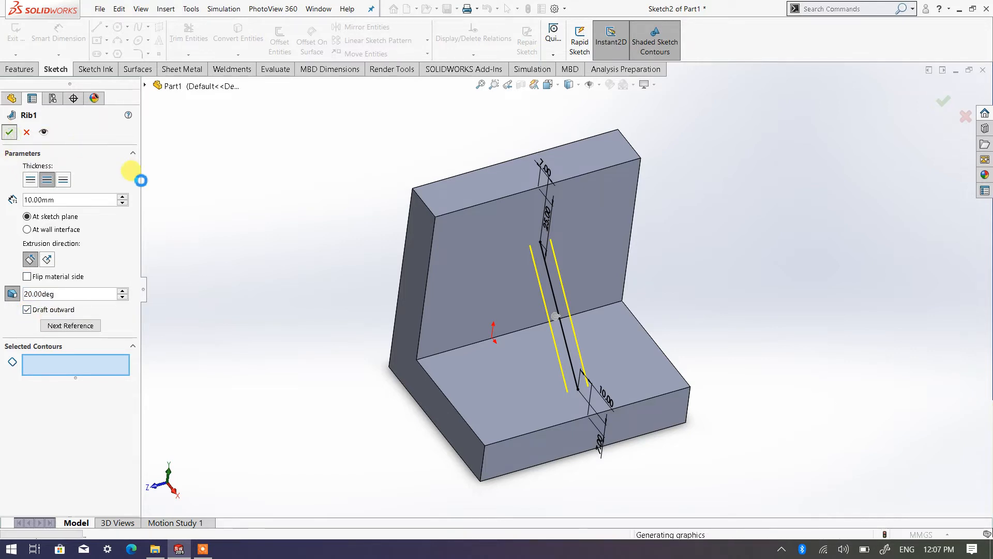
pyautogui.moveTo(405, 359); pyautogui.dragTo(510, 350, button='middle')
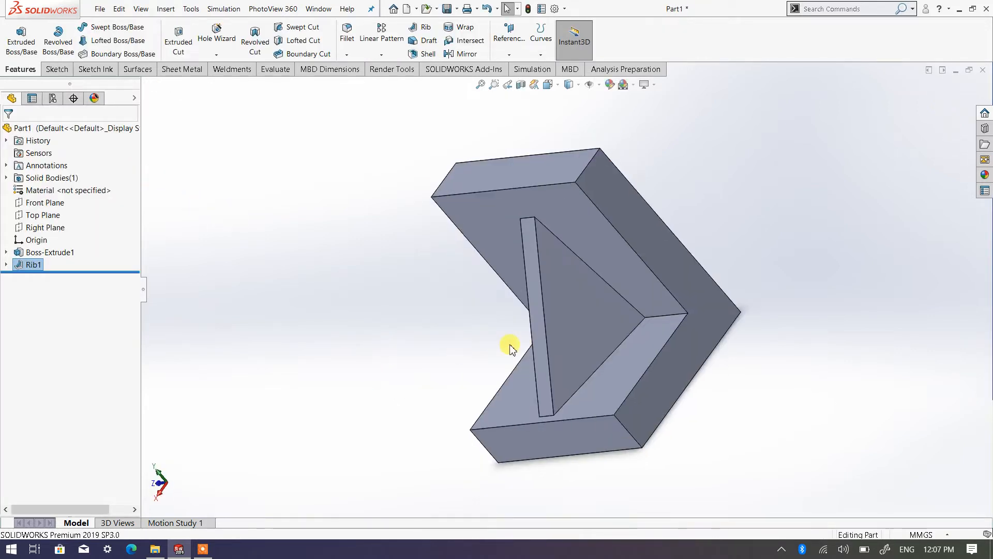
pyautogui.moveTo(583, 360); pyautogui.dragTo(556, 361, button='middle')
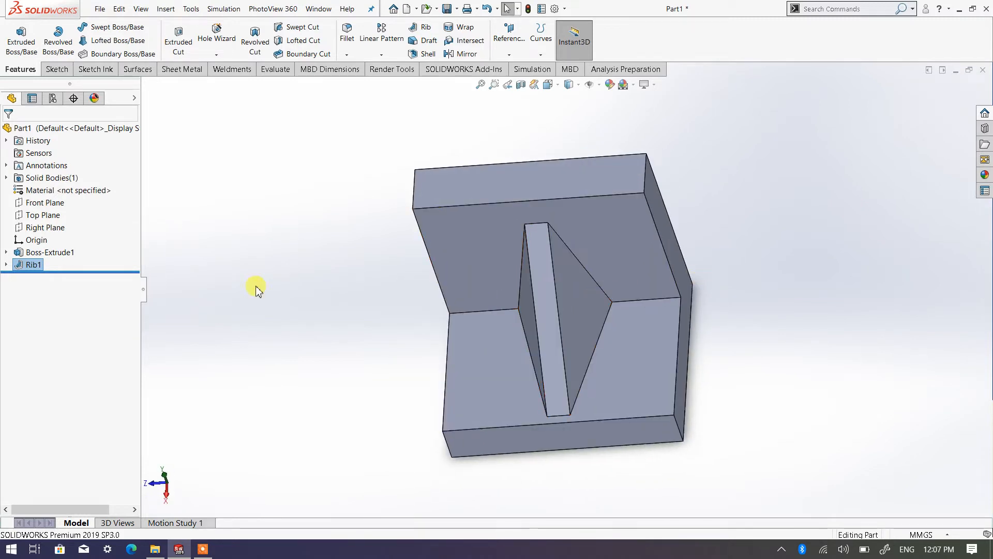
# Step: Edit the rib to turn off its outward draft and set the draft angle to 5 degrees
pyautogui.rightClick(33, 265)
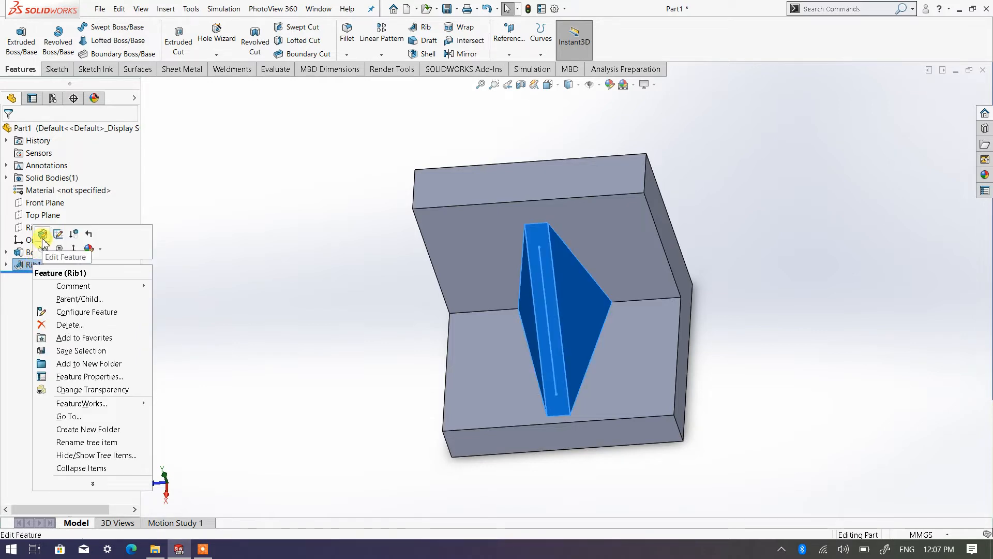
pyautogui.click(42, 236)
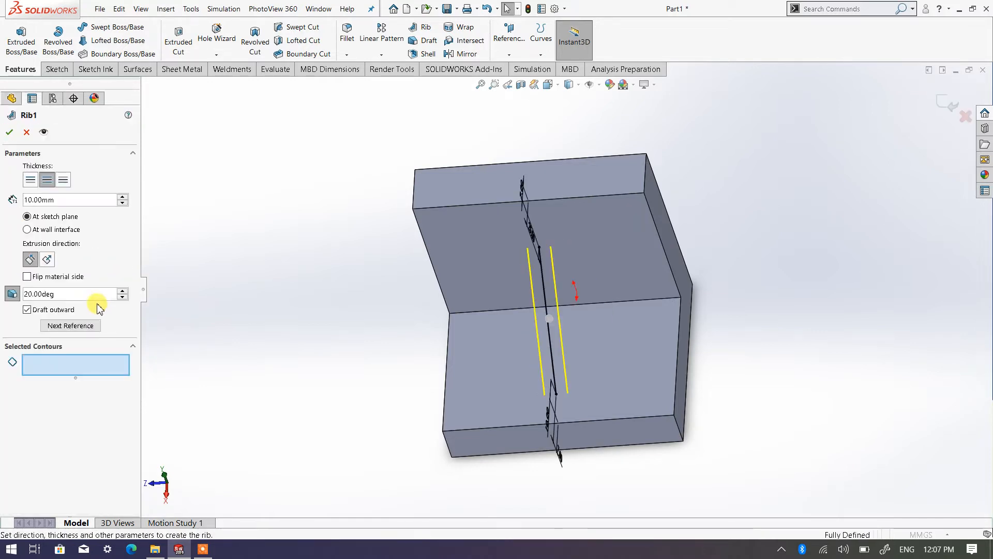
pyautogui.click(31, 311)
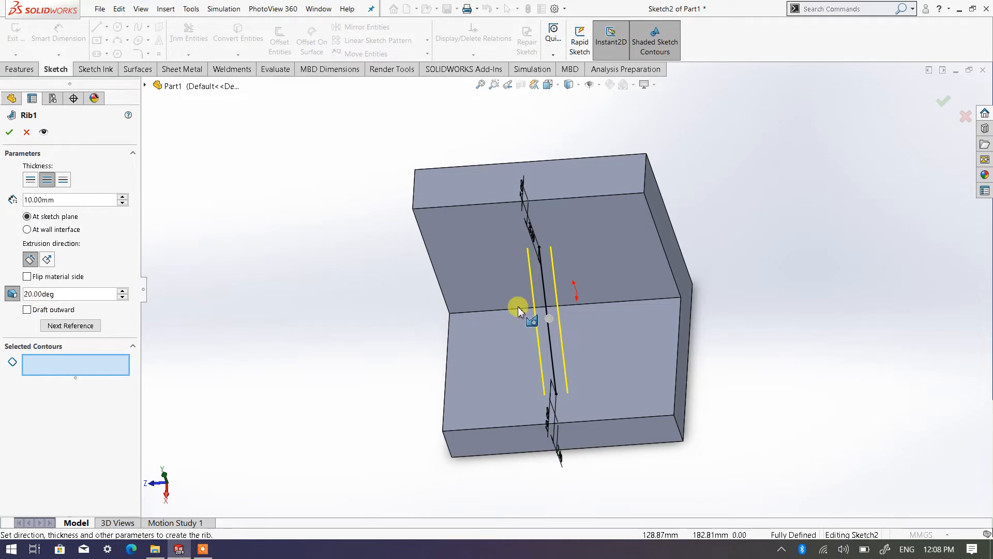
pyautogui.scroll(-3, 566, 320)
pyautogui.moveTo(573, 311); pyautogui.dragTo(587, 316, button='middle')
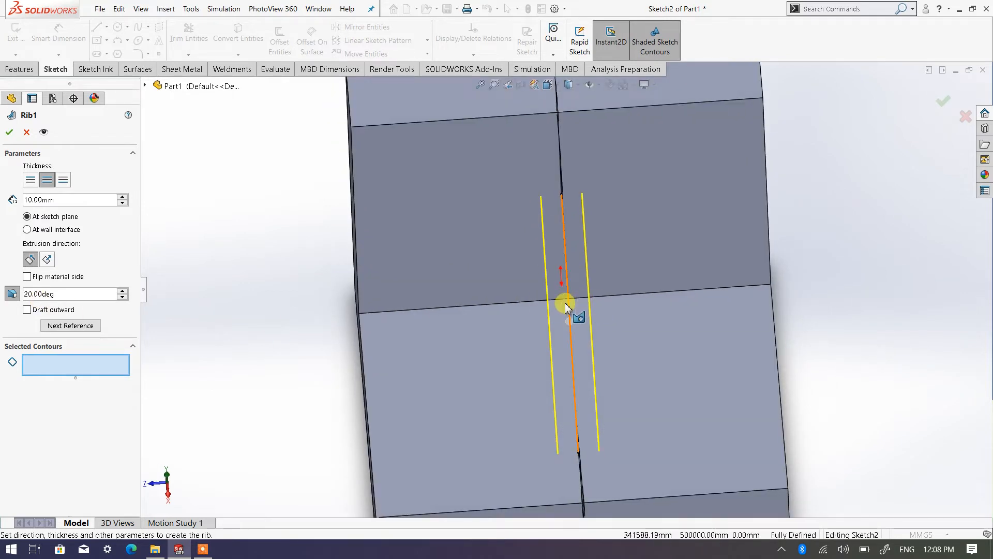
pyautogui.click(123, 298)
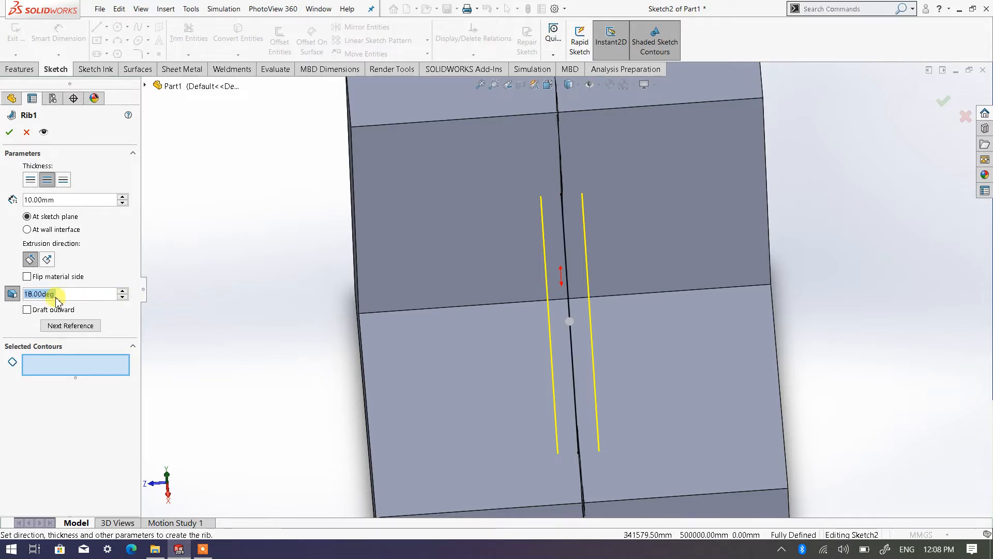
pyautogui.click(122, 298)
pyautogui.click(123, 298)
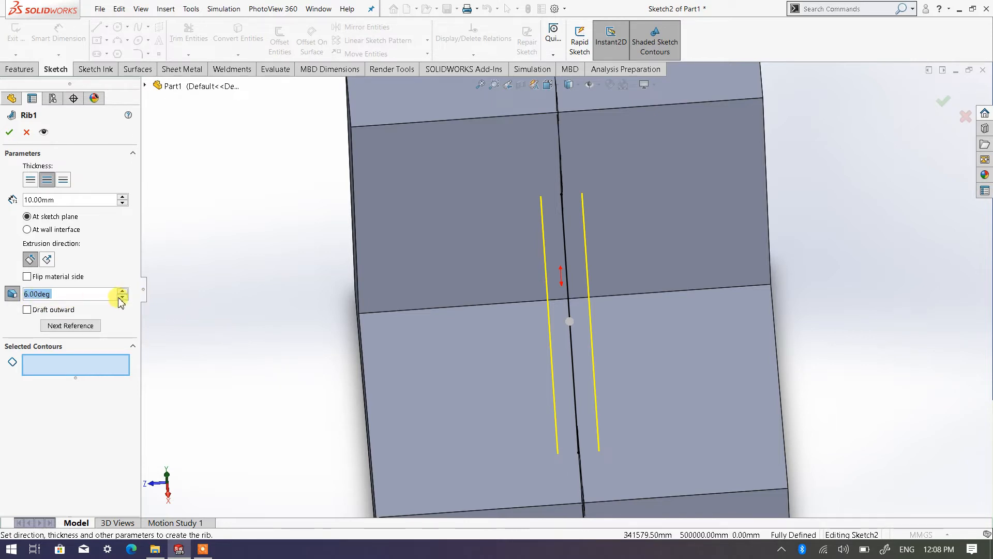
pyautogui.click(9, 133)
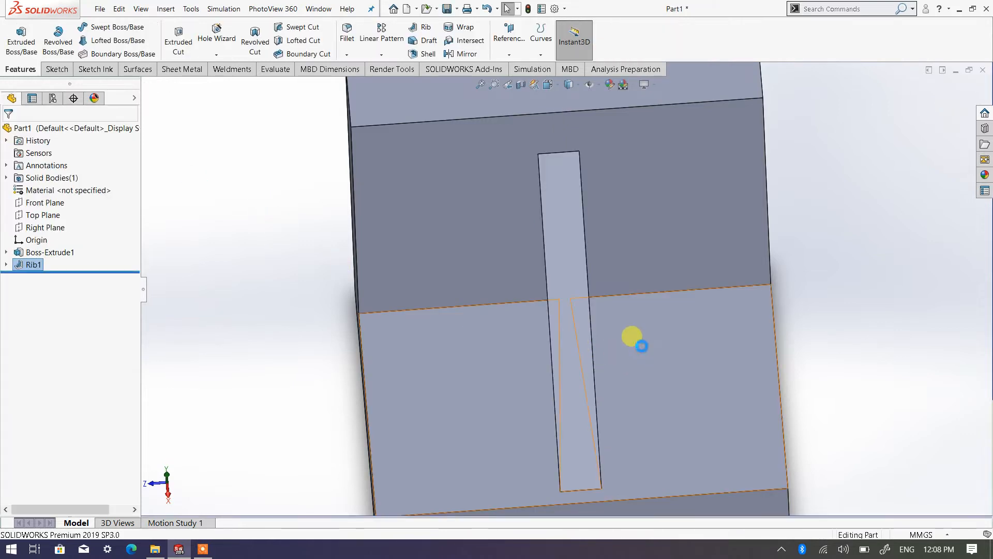
pyautogui.moveTo(641, 345); pyautogui.dragTo(627, 393, button='middle')
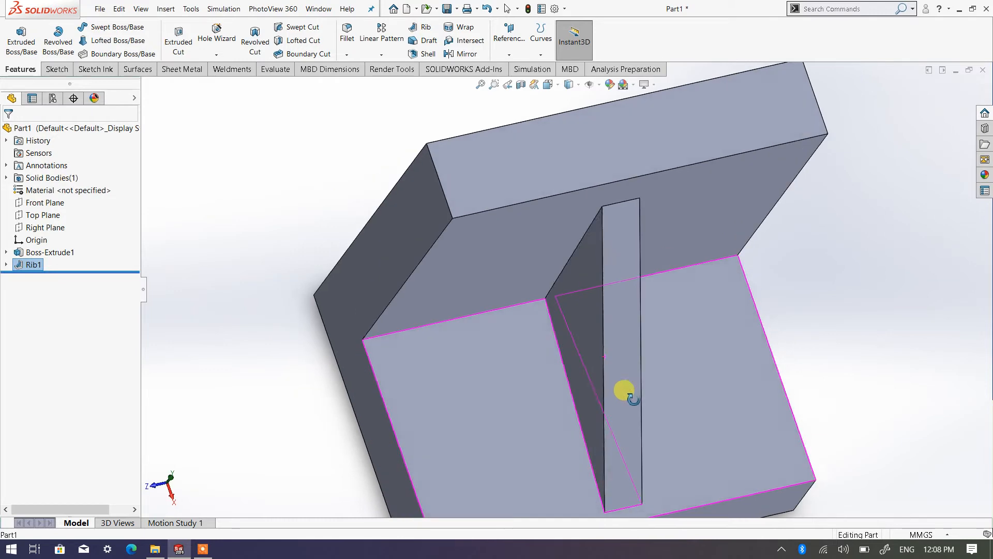
# Step: Try an inward draft angle of 15 degrees on the rib and inspect its inner edge from the side
pyautogui.rightClick(38, 267)
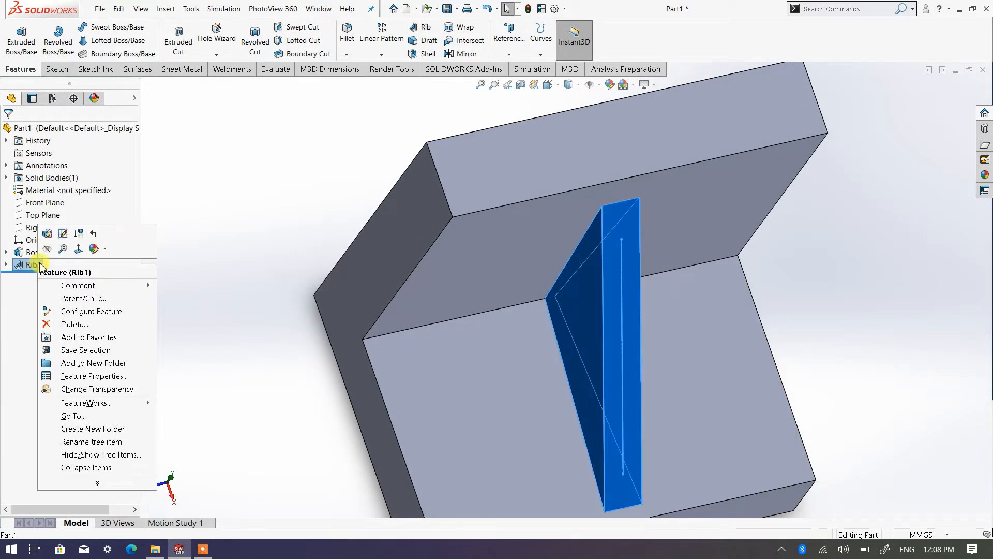
pyautogui.click(58, 232)
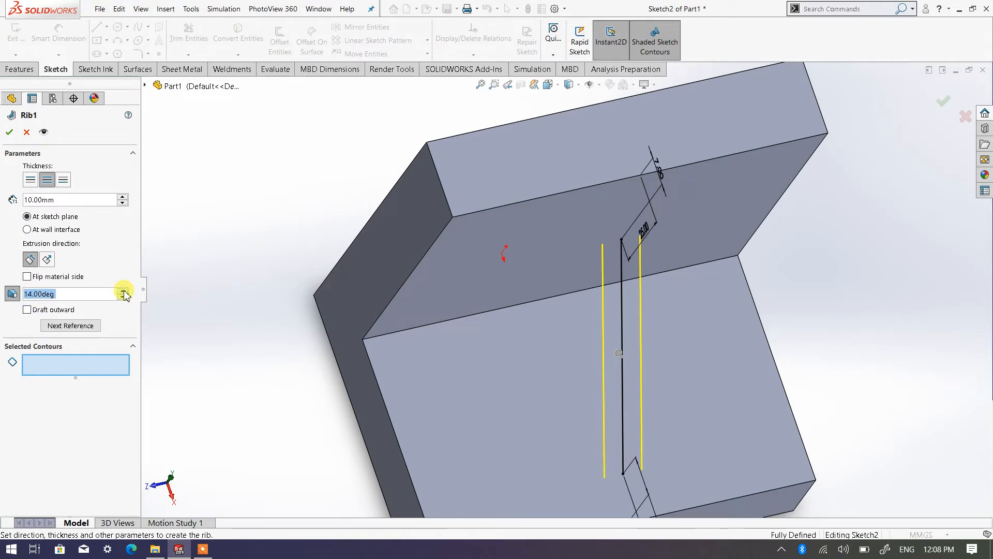
pyautogui.click(10, 134)
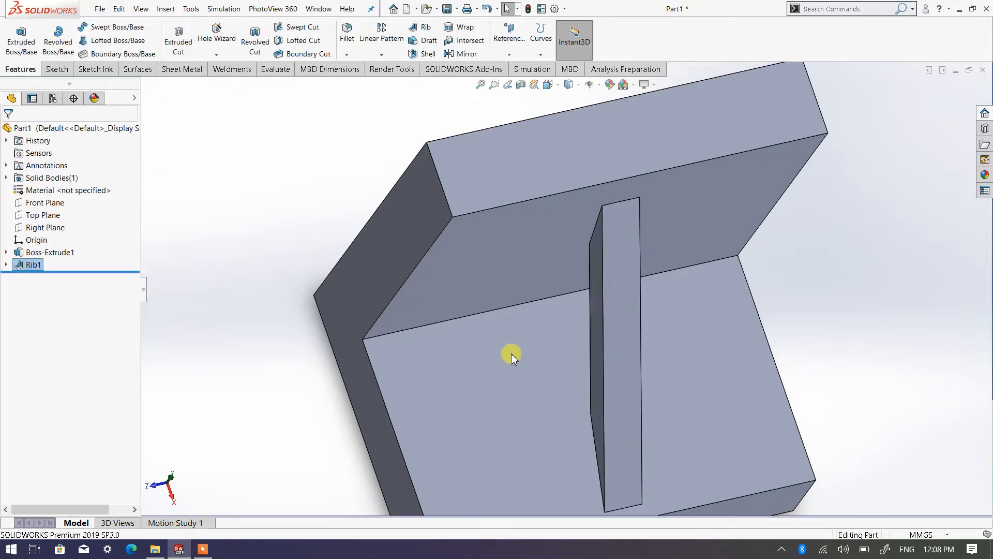
pyautogui.moveTo(512, 355); pyautogui.dragTo(643, 292, button='middle')
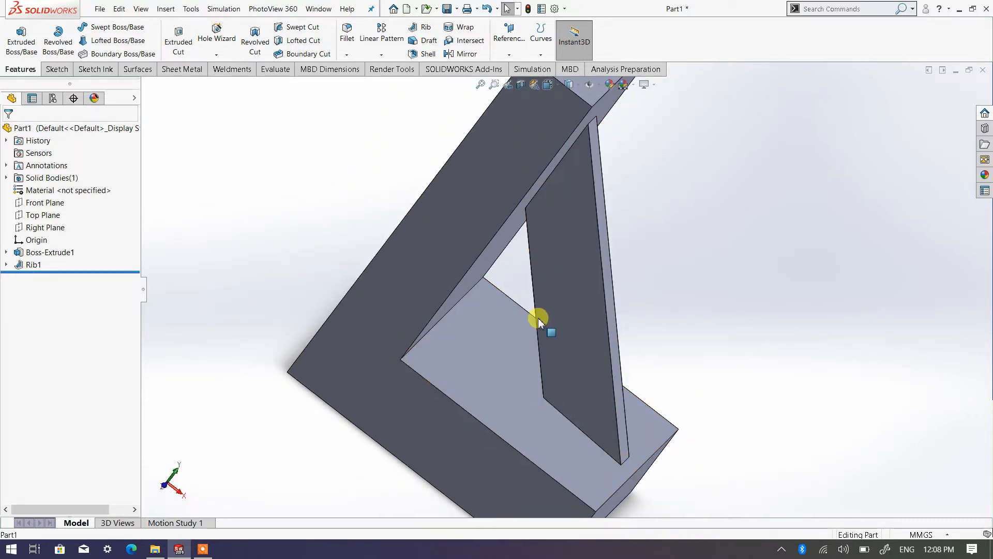
pyautogui.moveTo(538, 318); pyautogui.dragTo(536, 277, button='middle')
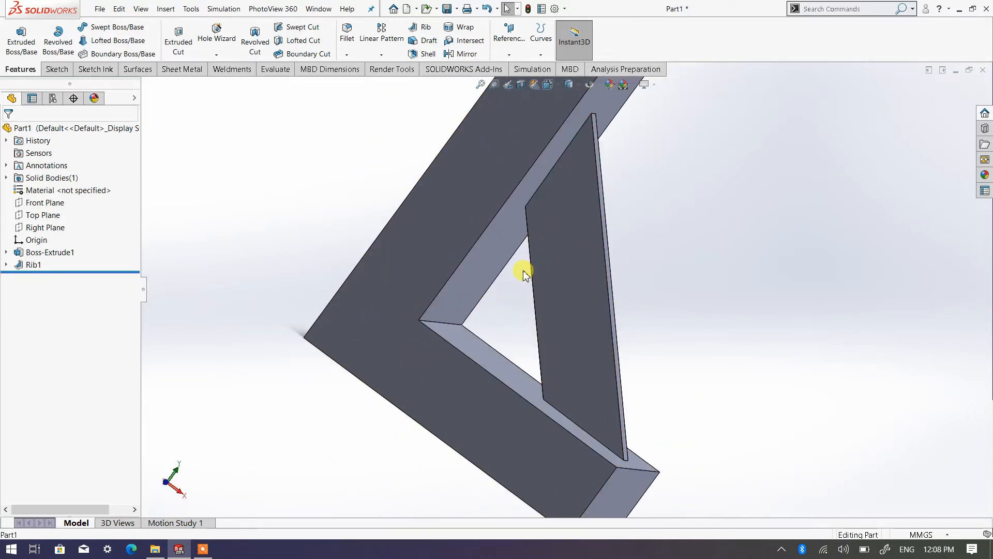
# Step: Try a draft angle of 10 degrees on the rib and inspect how far it reaches into the corner
pyautogui.rightClick(33, 265)
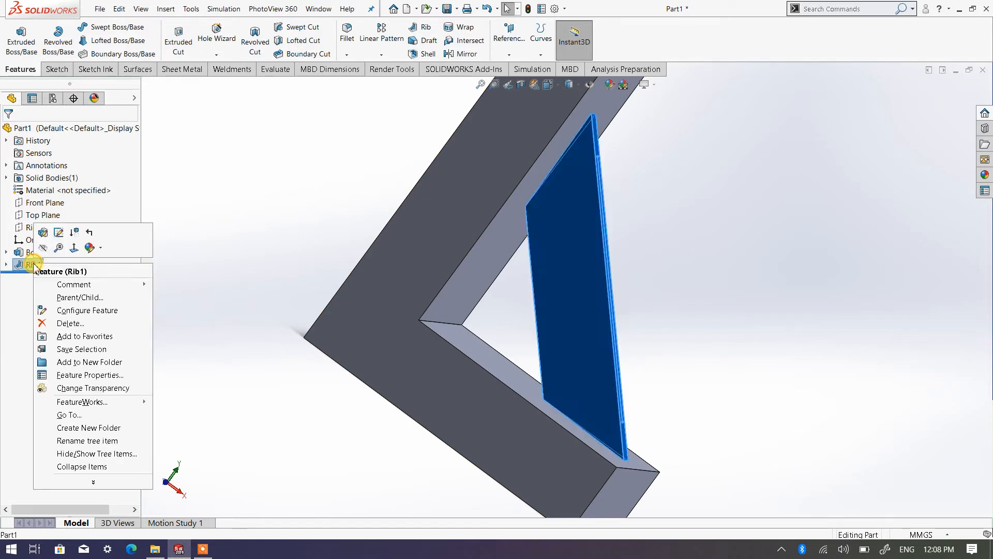
pyautogui.click(45, 235)
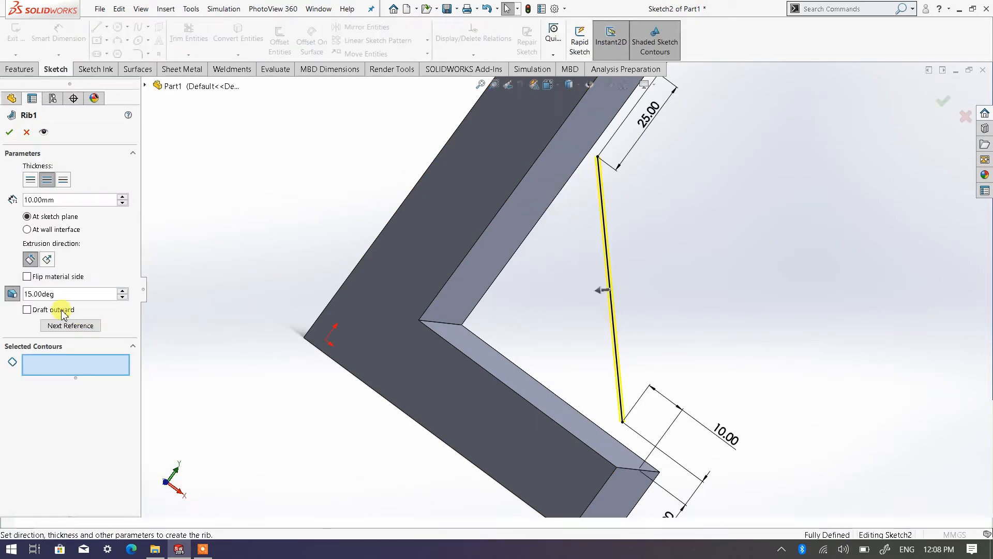
pyautogui.moveTo(570, 340); pyautogui.dragTo(545, 345, button='middle')
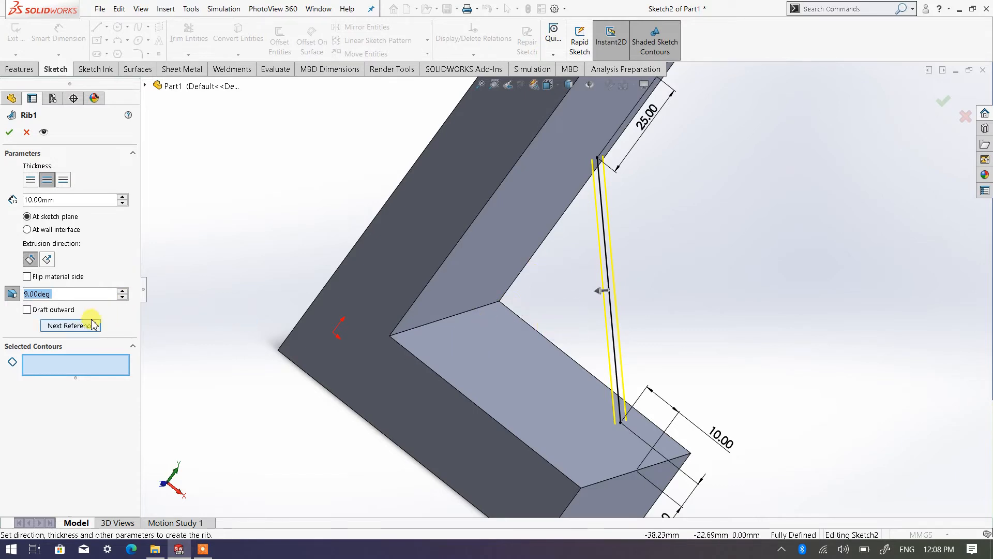
pyautogui.click(124, 290)
pyautogui.click(9, 134)
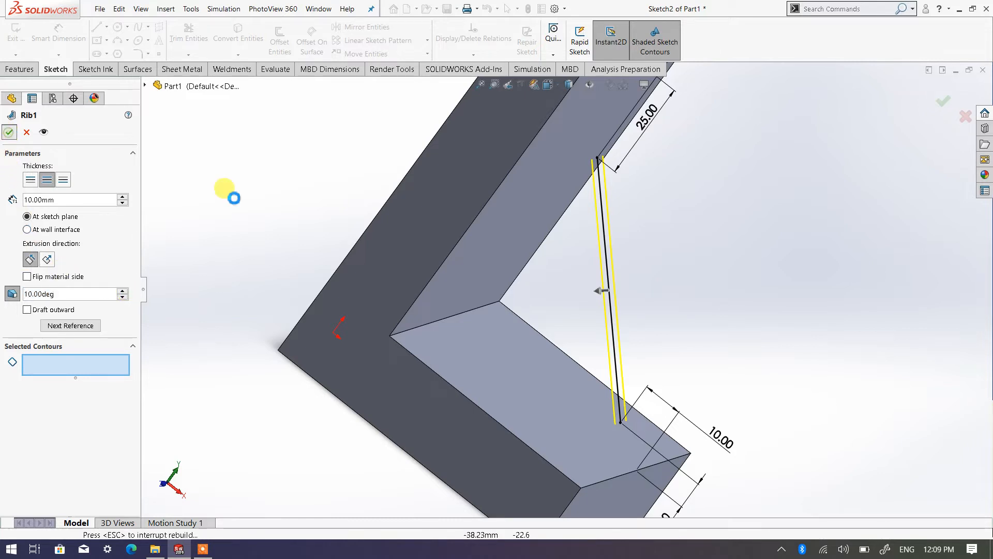
pyautogui.moveTo(506, 355); pyautogui.dragTo(459, 348, button='middle')
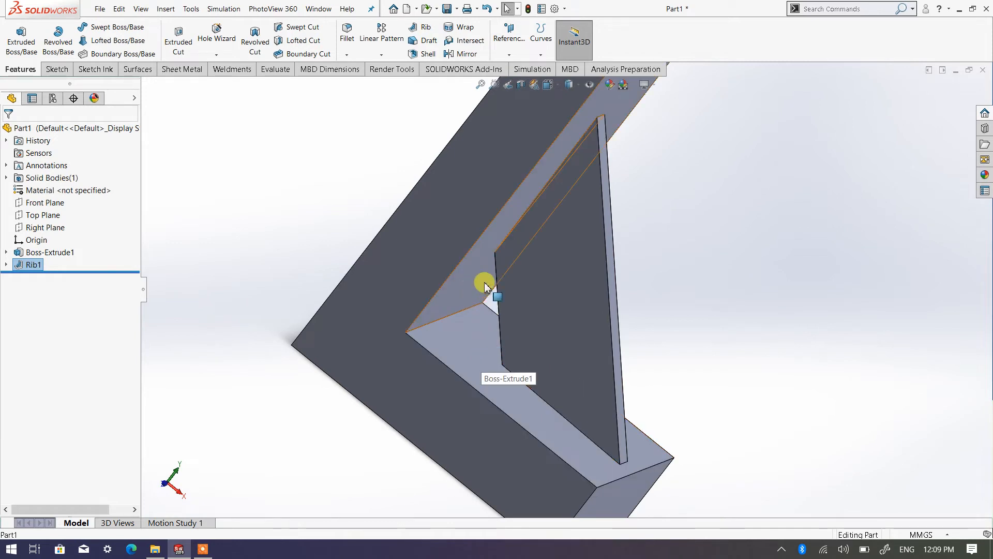
# Step: Set the rib's draft angle to 6 degrees and inspect the rib between the bracket's legs
pyautogui.rightClick(35, 266)
pyautogui.click(45, 228)
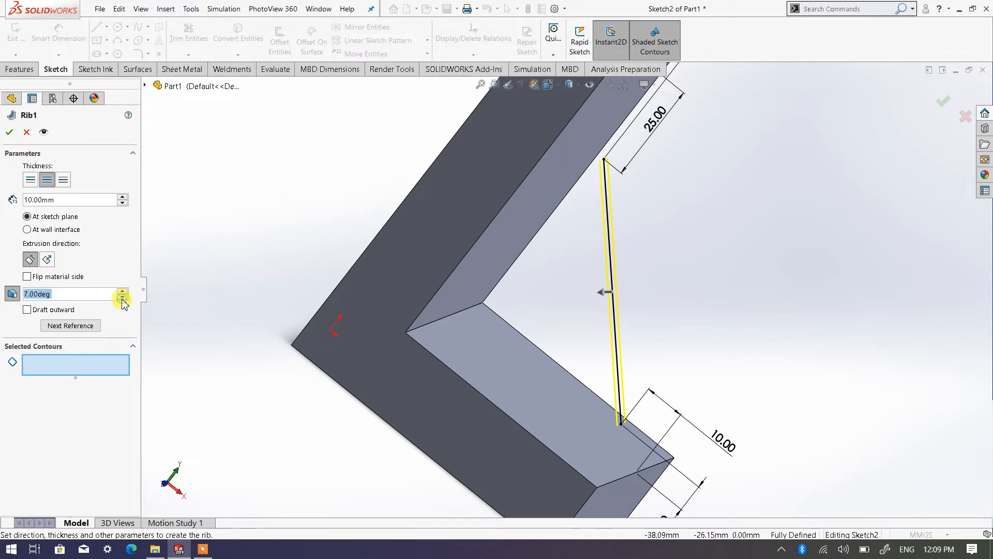
pyautogui.click(10, 133)
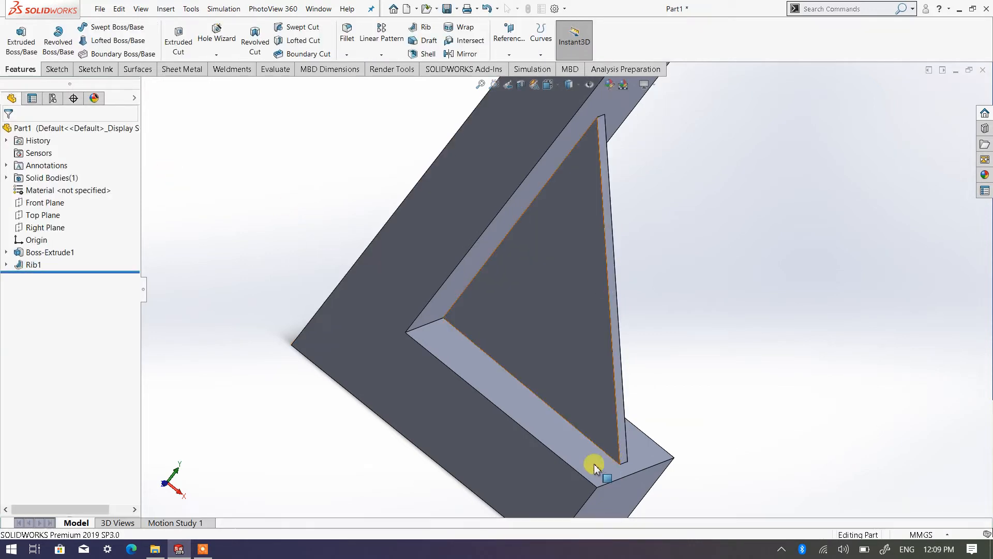
pyautogui.moveTo(539, 468); pyautogui.dragTo(503, 435, button='middle')
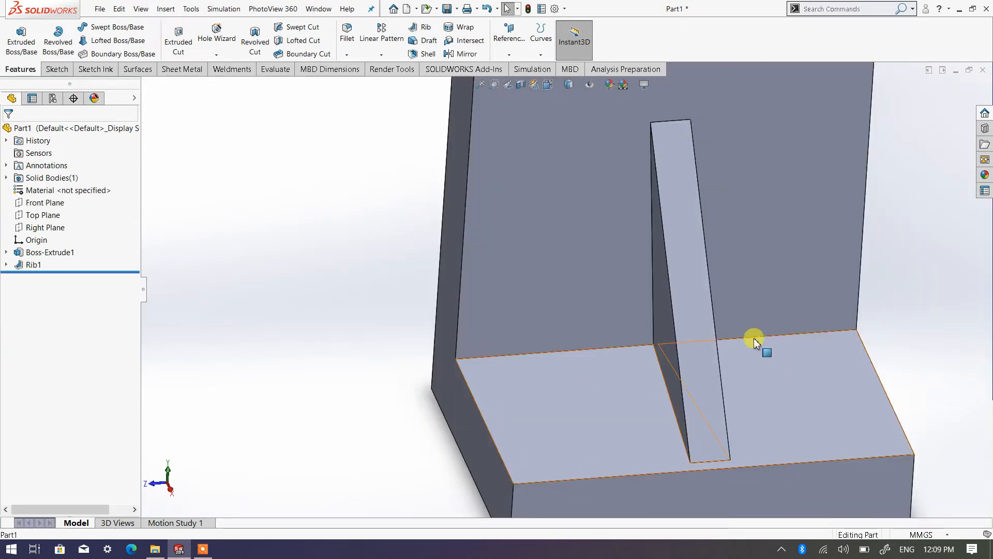
pyautogui.scroll(-2, 712, 296)
pyautogui.moveTo(658, 322); pyautogui.dragTo(614, 308, button='middle')
pyautogui.scroll(3, 627, 303)
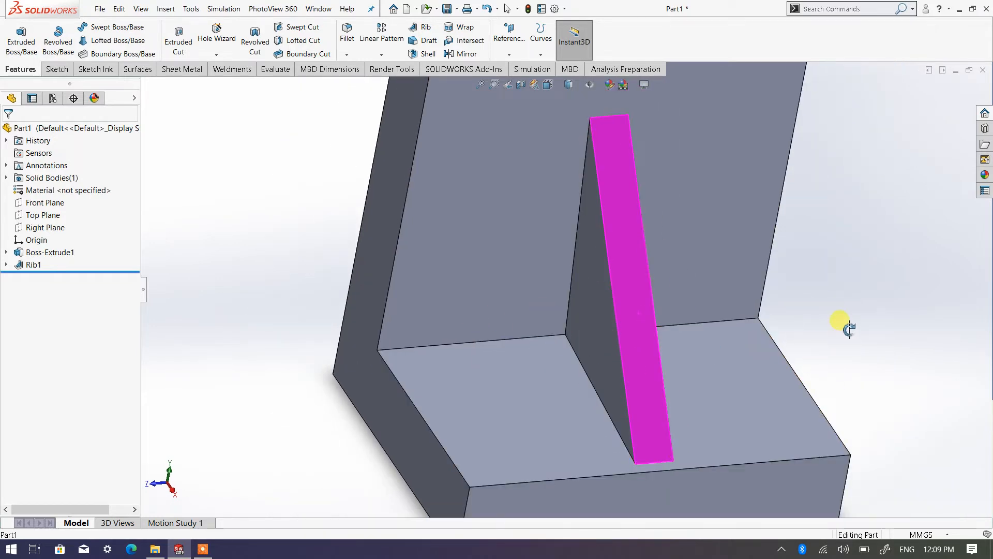
# Step: Inspect the finished bracket and its drafted rib from an angled view and from the front
pyautogui.press('Escape')
pyautogui.scroll(2, 653, 371)
pyautogui.scroll(2, 657, 341)
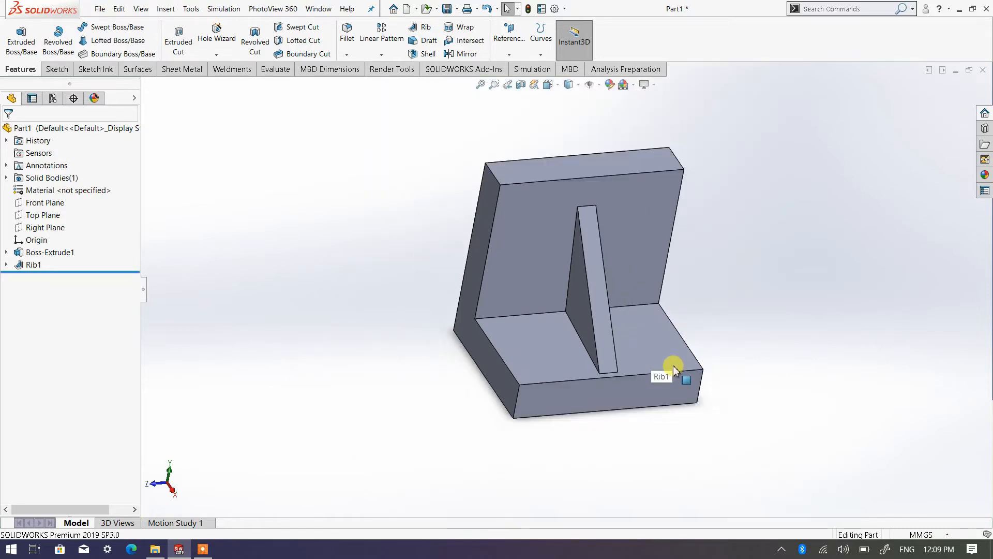
pyautogui.scroll(2, 619, 312)
pyautogui.scroll(-2, 595, 273)
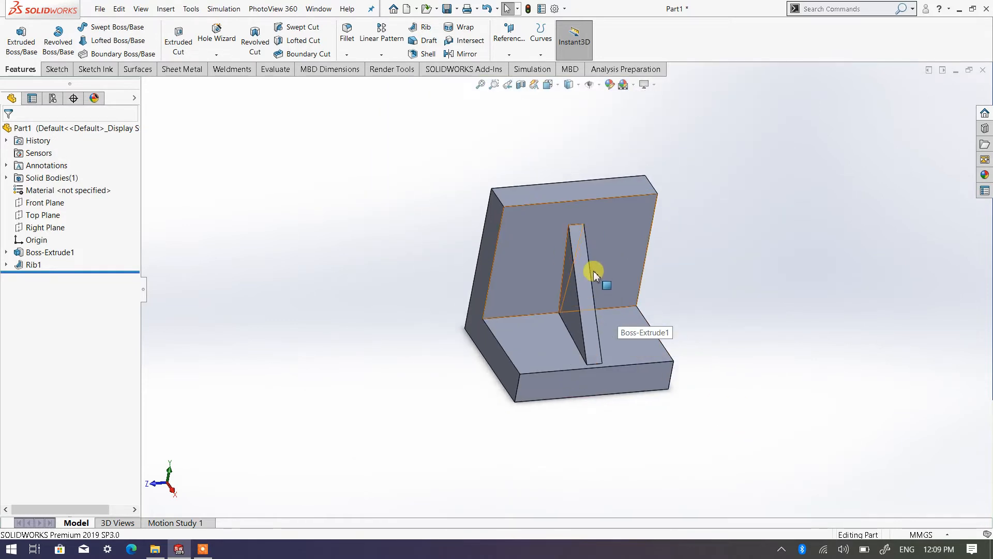
pyautogui.moveTo(595, 328); pyautogui.dragTo(516, 283, button='middle')
pyautogui.moveTo(549, 318); pyautogui.dragTo(618, 314, button='middle')
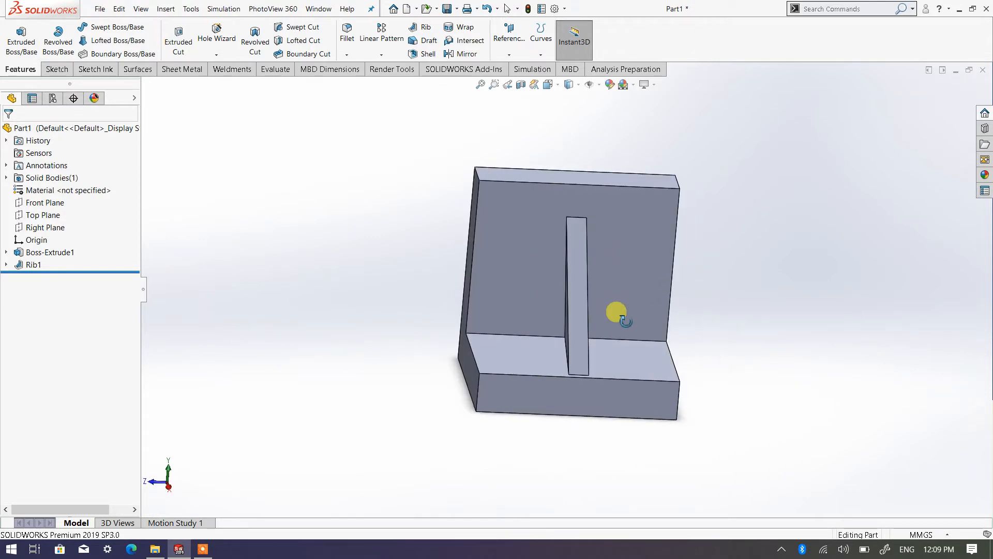
# Step: Close the bracket part without saving its changes and create a new part document
pyautogui.click(981, 70)
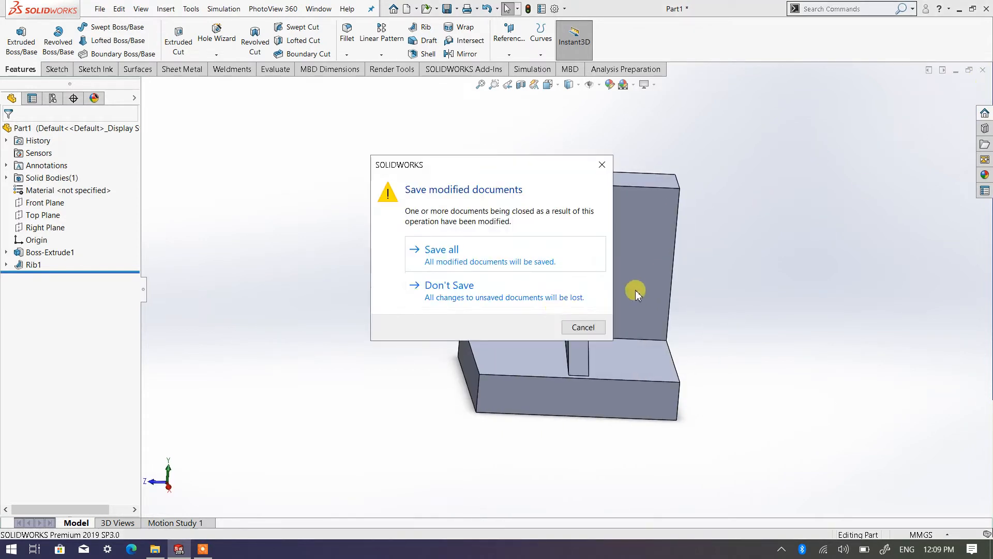
pyautogui.click(486, 288)
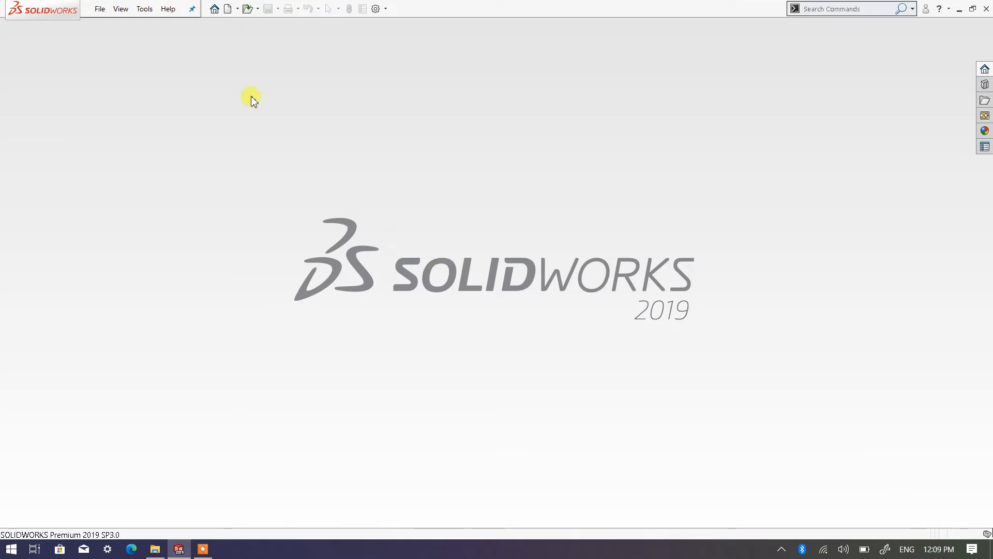
pyautogui.click(227, 9)
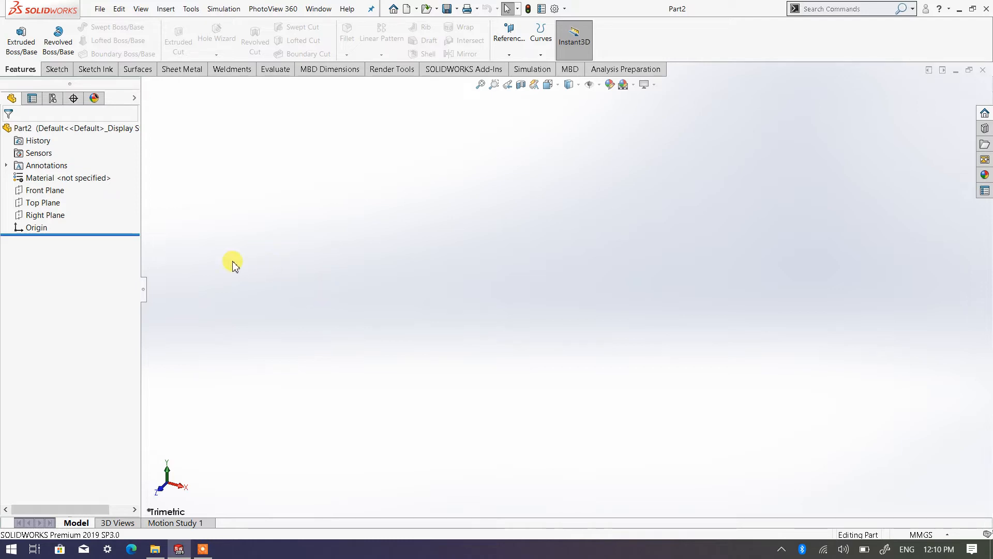
# Step: Sketch a center rectangle about 87 by 129 mm on the Top Plane, centered on the origin
pyautogui.click(43, 202)
pyautogui.click(70, 191)
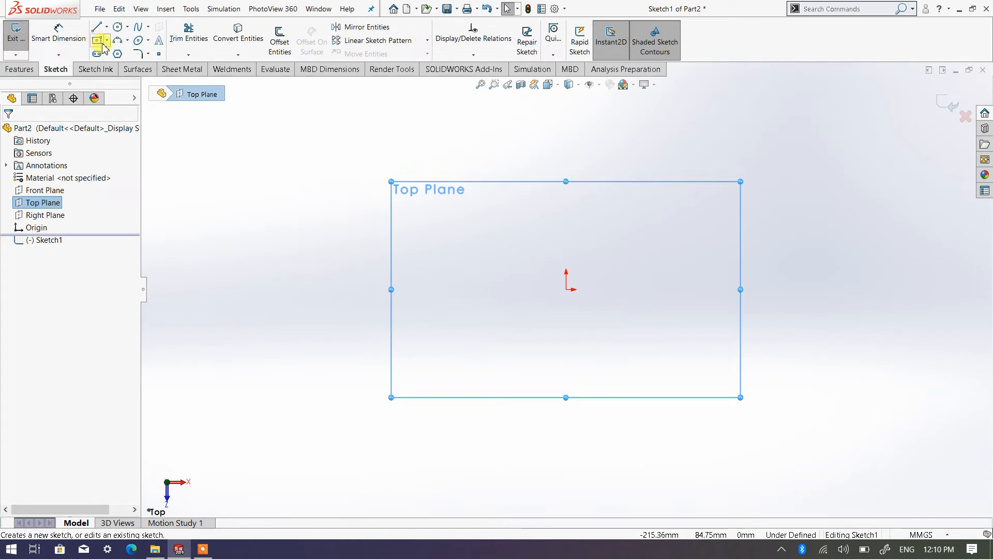
pyautogui.click(102, 45)
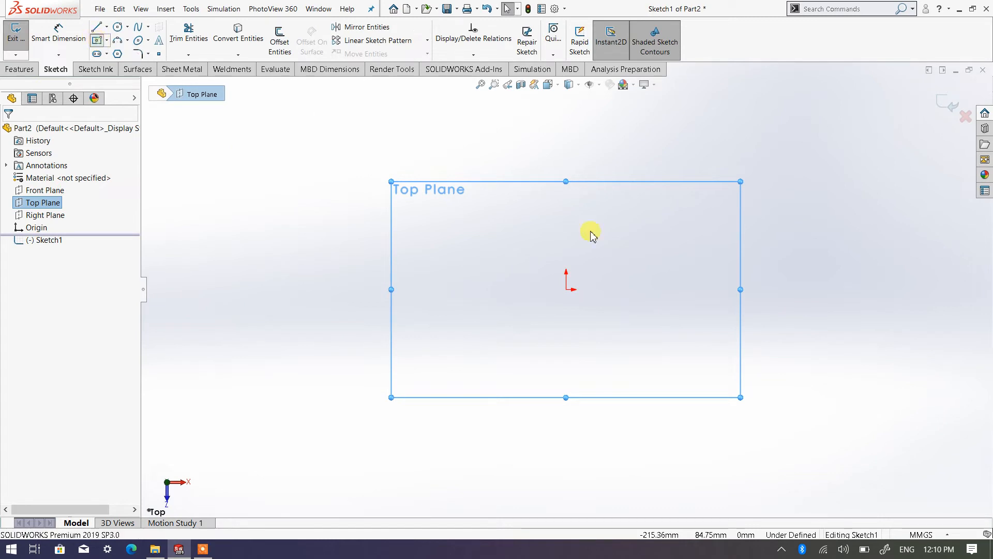
pyautogui.click(566, 290)
pyautogui.click(651, 163)
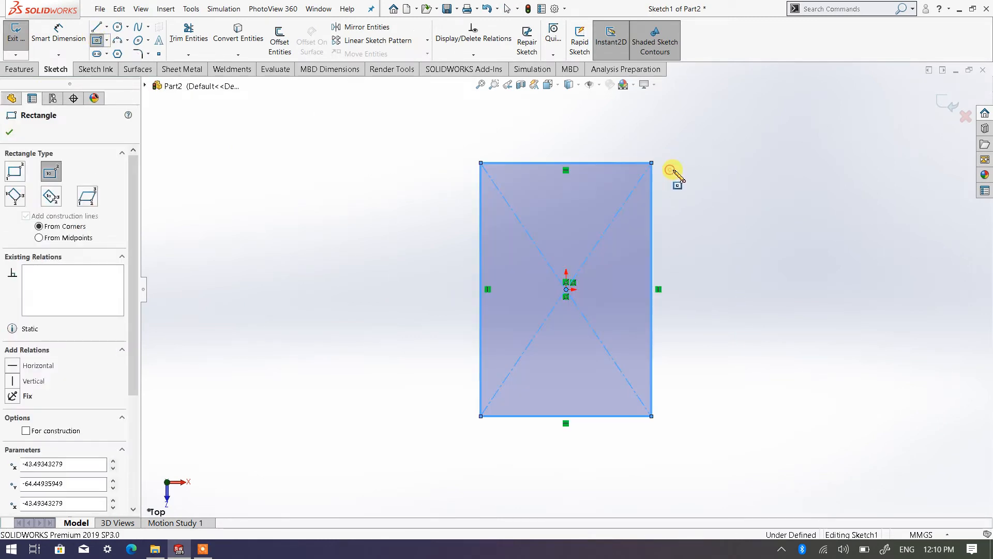
pyautogui.rightClick(672, 173)
pyautogui.click(717, 179)
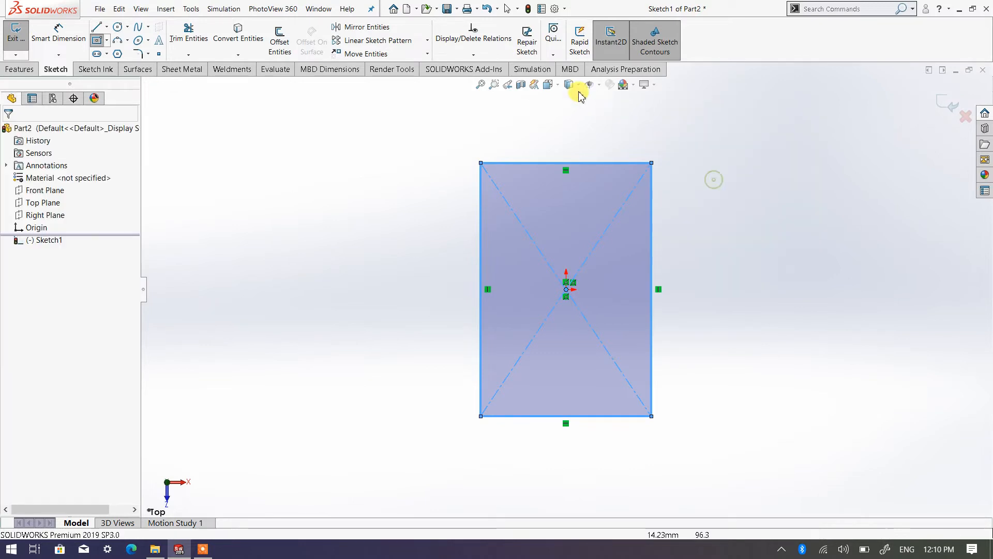
# Step: Switch to the isometric view and dimension the rectangle's short side to 100 mm
pyautogui.click(549, 85)
pyautogui.click(618, 114)
pyautogui.click(627, 124)
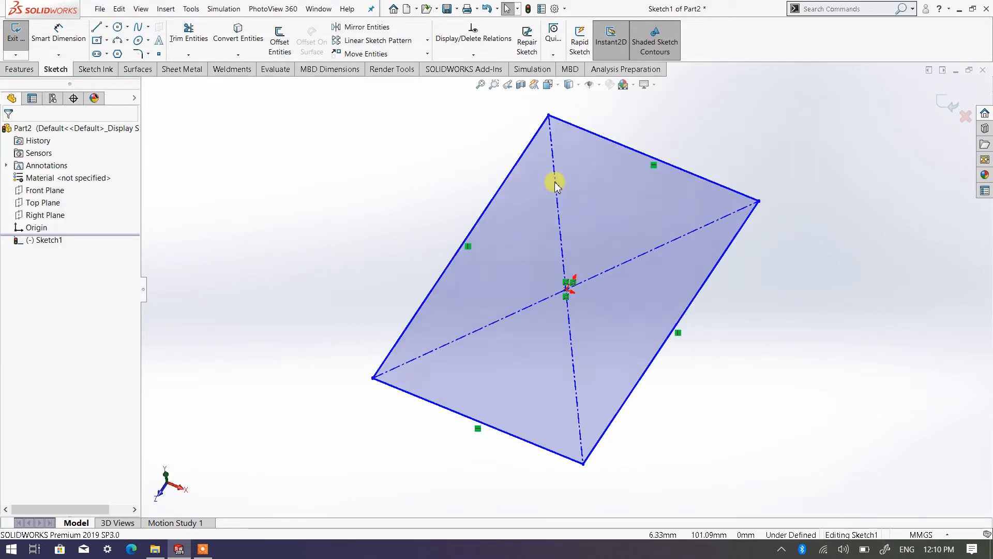
pyautogui.rightClick(418, 196)
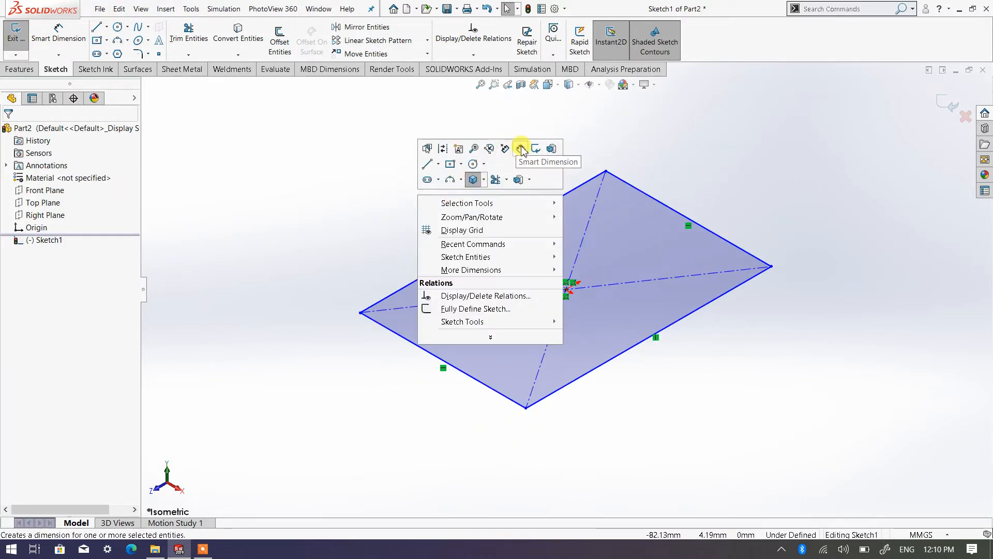
pyautogui.click(494, 146)
pyautogui.click(476, 384)
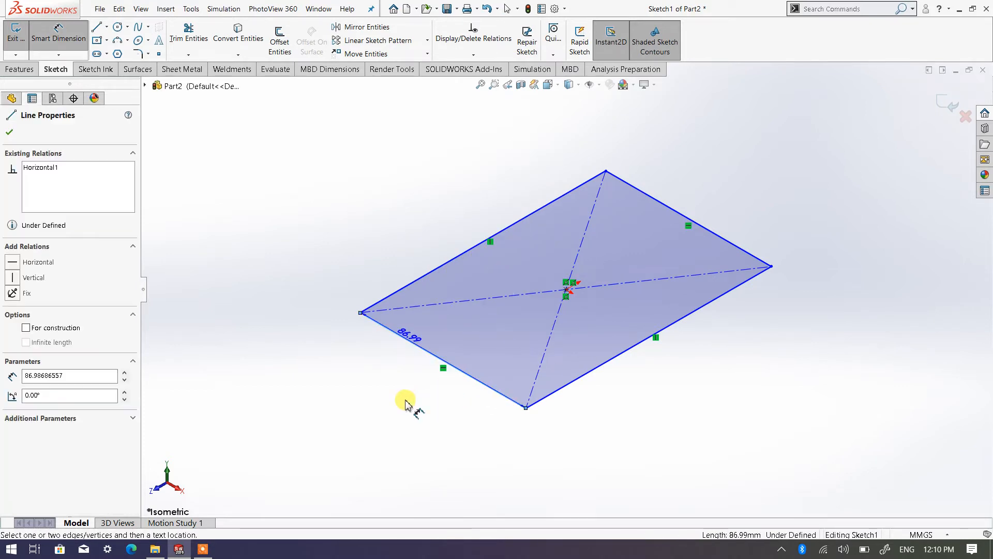
pyautogui.click(385, 393)
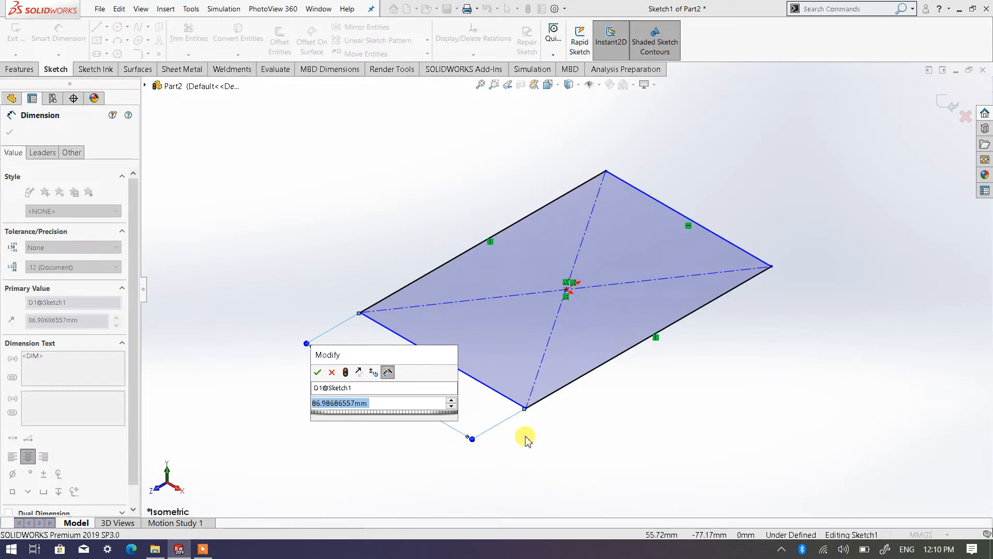
pyautogui.write('100')
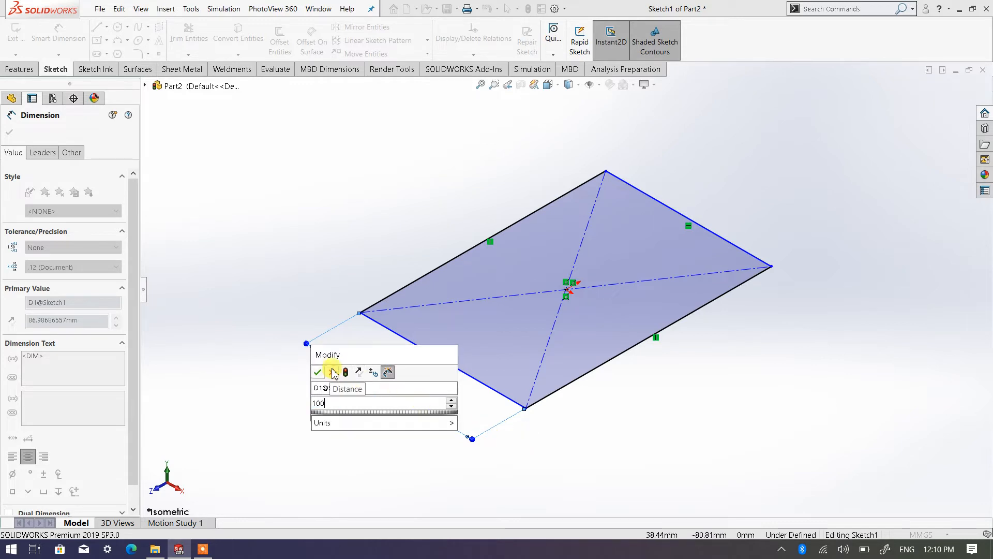
pyautogui.click(317, 373)
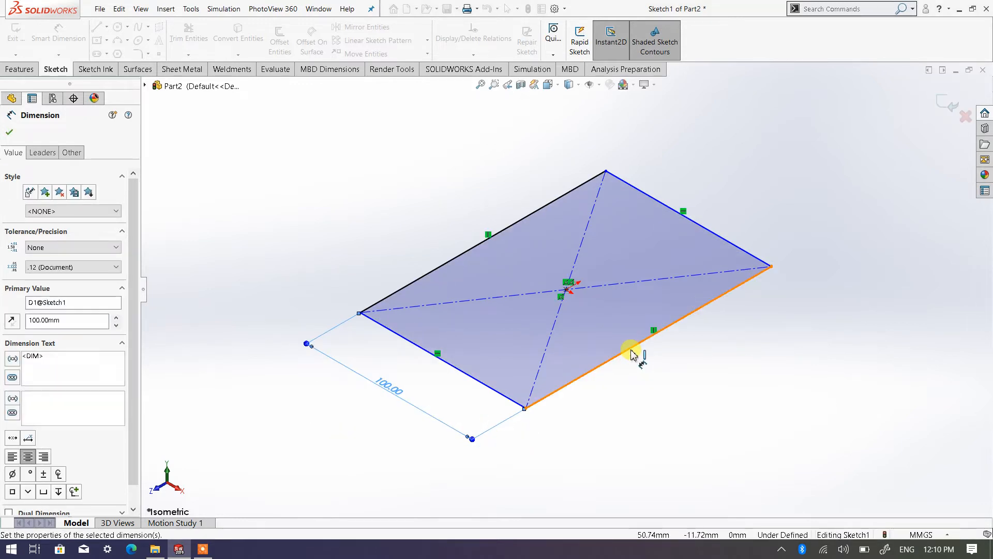
# Step: Dimension the rectangle's long side to 200 mm and leave the dimension command
pyautogui.click(644, 365)
pyautogui.click(695, 395)
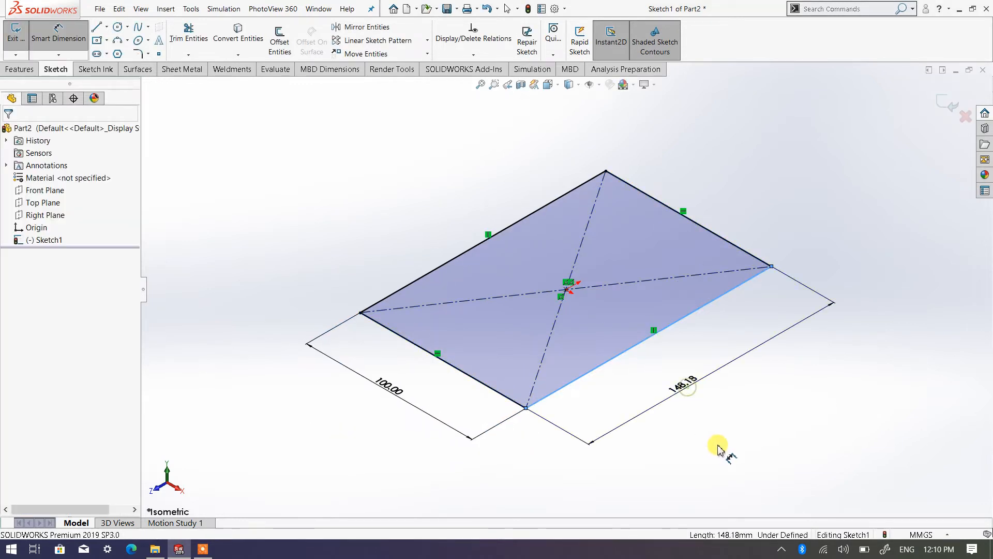
pyautogui.write('2')
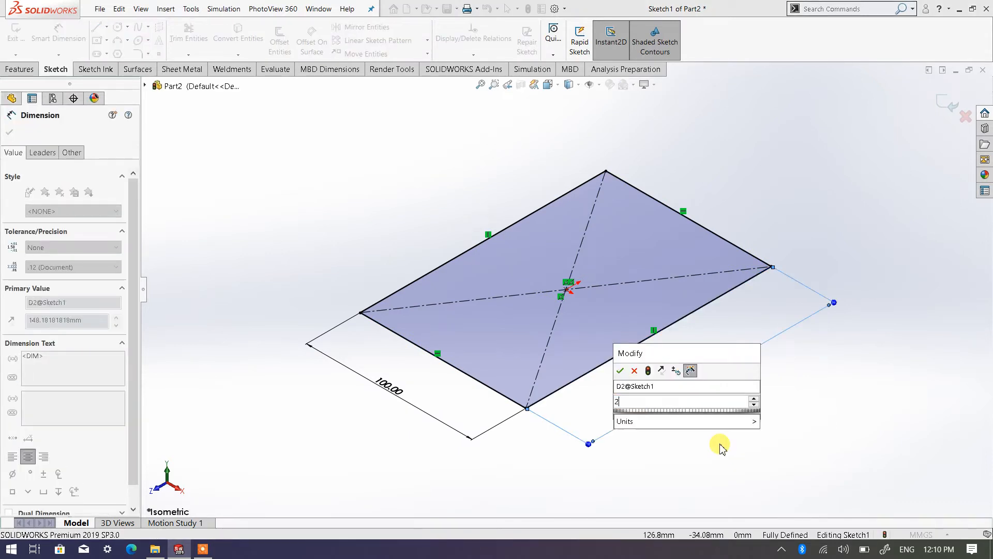
pyautogui.write('00')
pyautogui.click(620, 371)
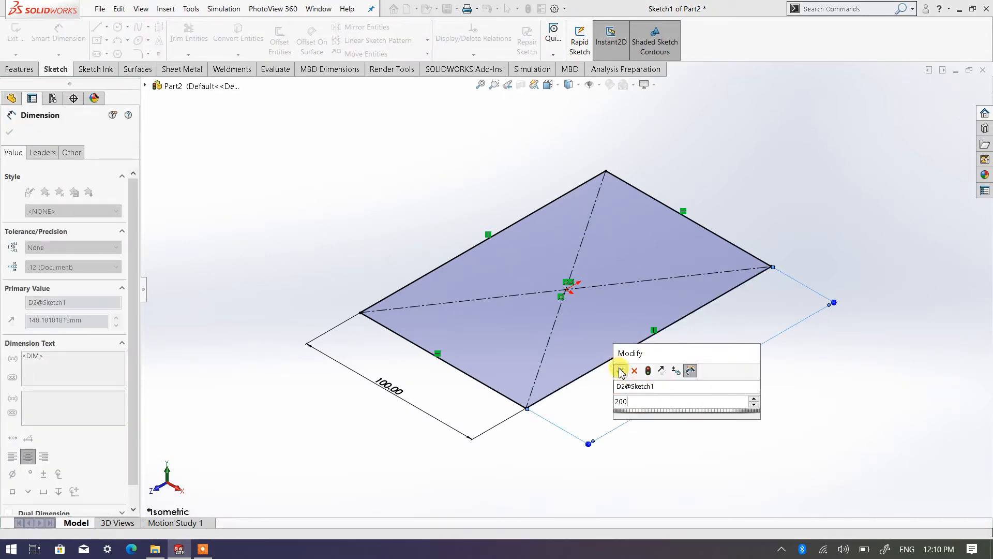
pyautogui.rightClick(237, 213)
pyautogui.click(271, 246)
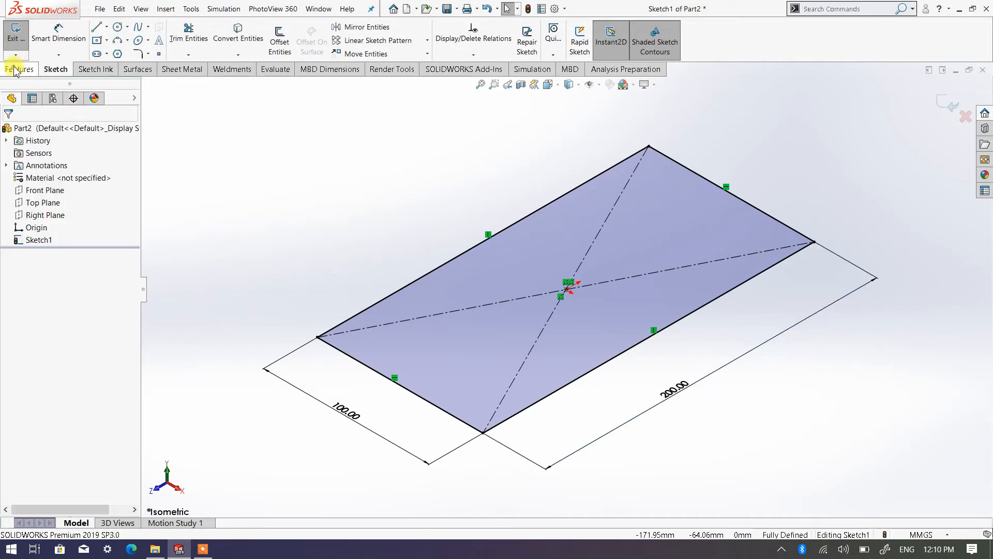
# Step: Extrude the rectangle upward as a blind boss 70 mm deep
pyautogui.click(14, 71)
pyautogui.click(21, 42)
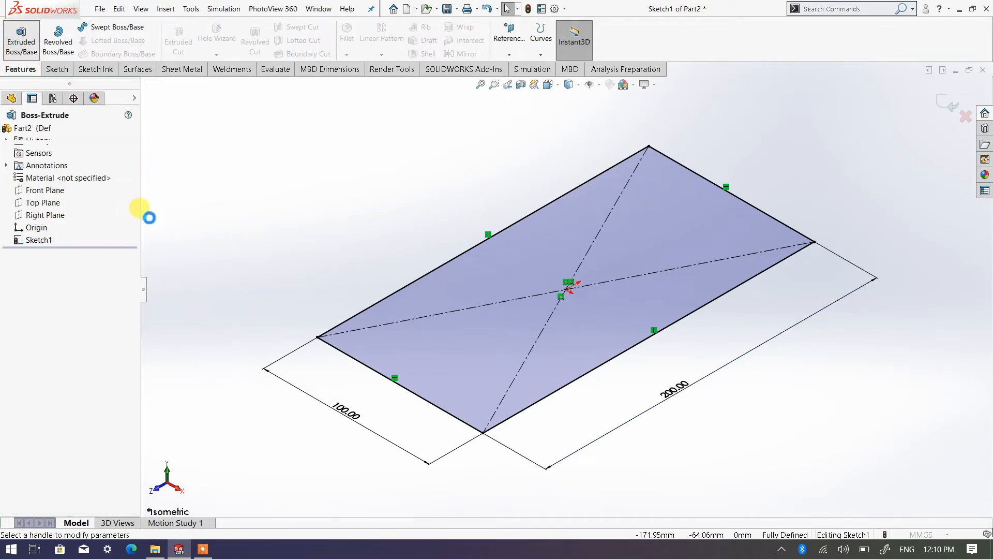
pyautogui.click(127, 250)
pyautogui.click(127, 250)
pyautogui.click(127, 250)
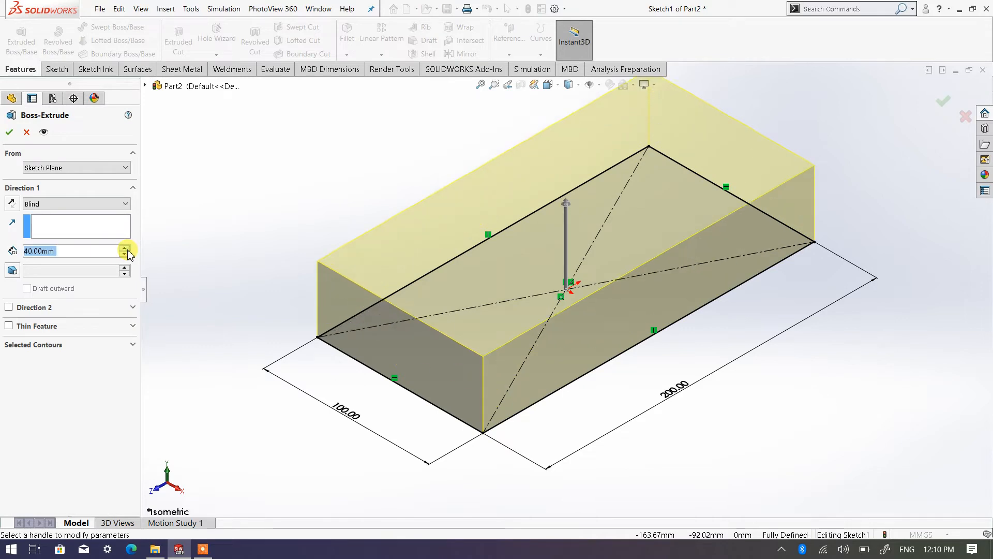
pyautogui.click(127, 250)
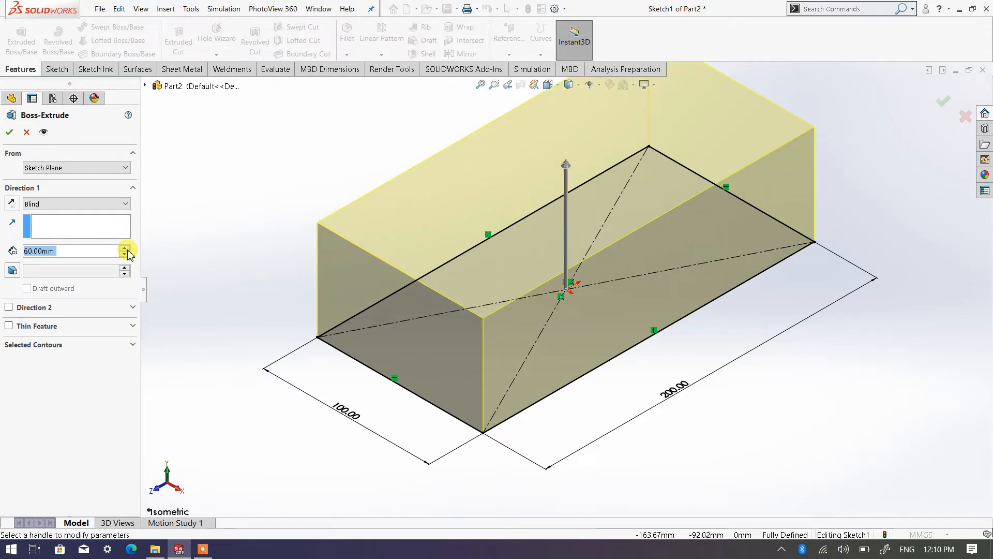
pyautogui.click(128, 249)
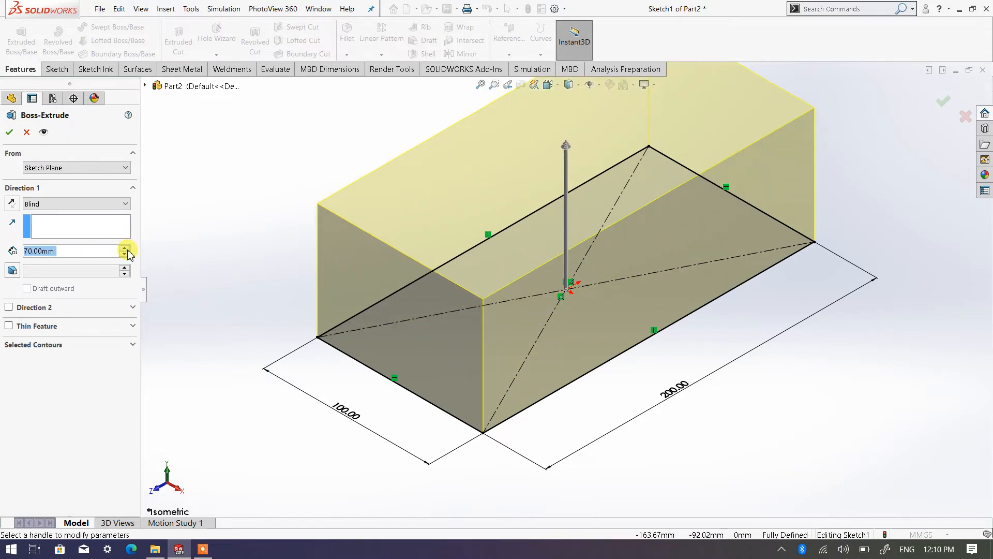
pyautogui.click(11, 133)
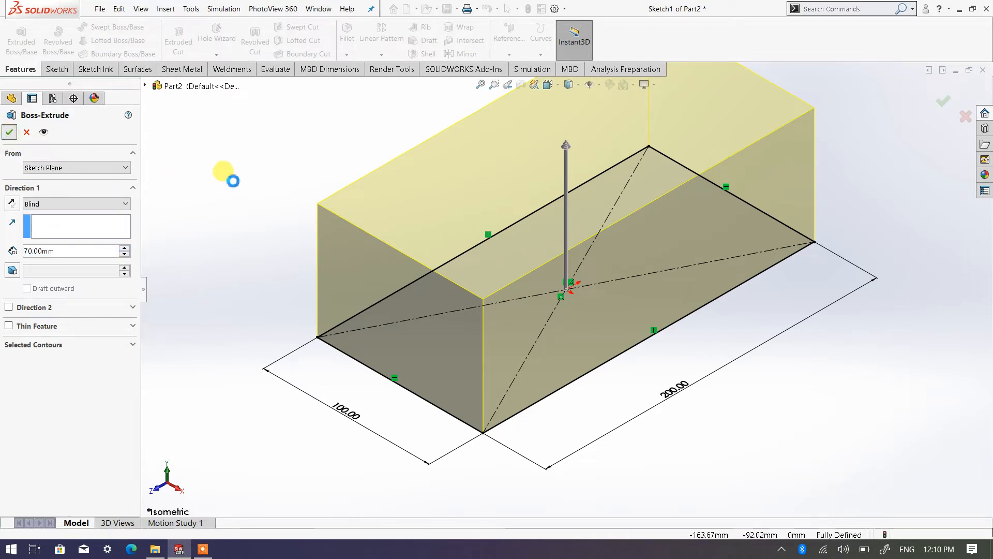
pyautogui.click(232, 180)
# Step: Fillet the block's four vertical corner edges with a symmetric 20 mm radius
pyautogui.scroll(3, 233, 180)
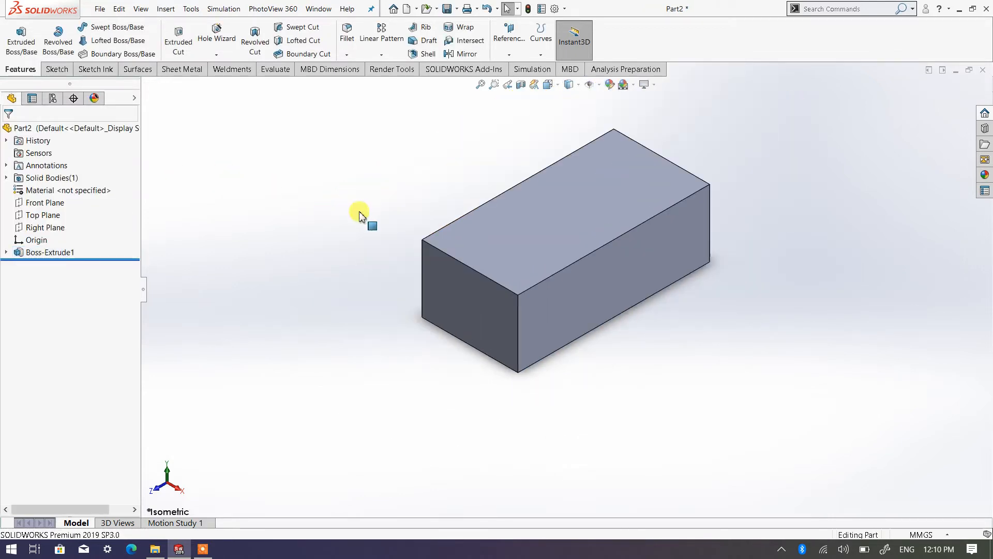
pyautogui.scroll(-1, 539, 236)
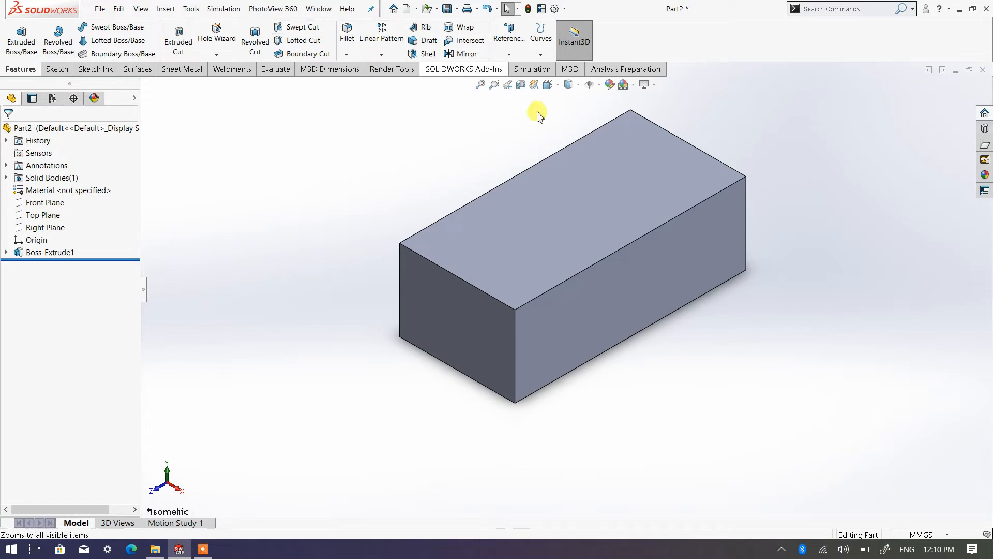
pyautogui.scroll(1, 589, 140)
pyautogui.scroll(-1, 607, 164)
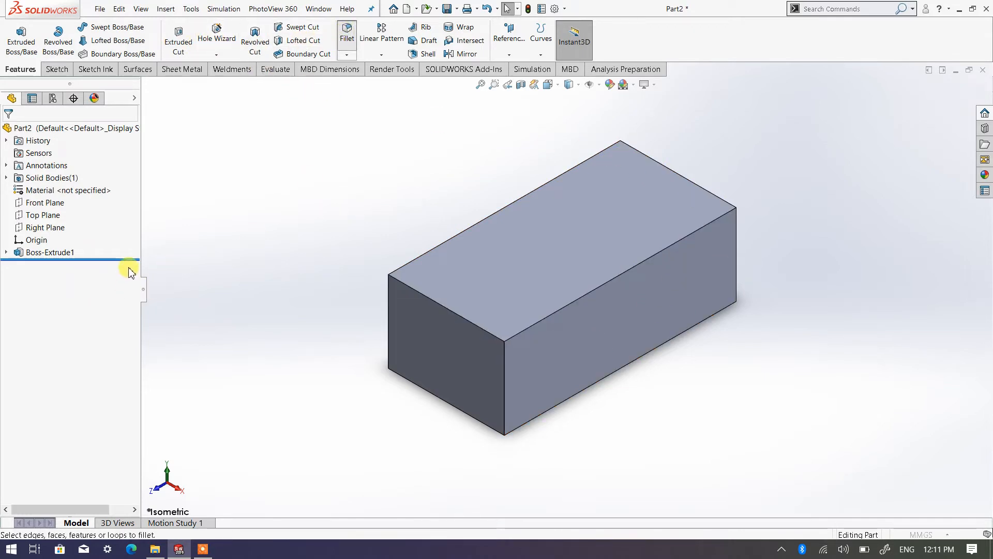
pyautogui.click(505, 377)
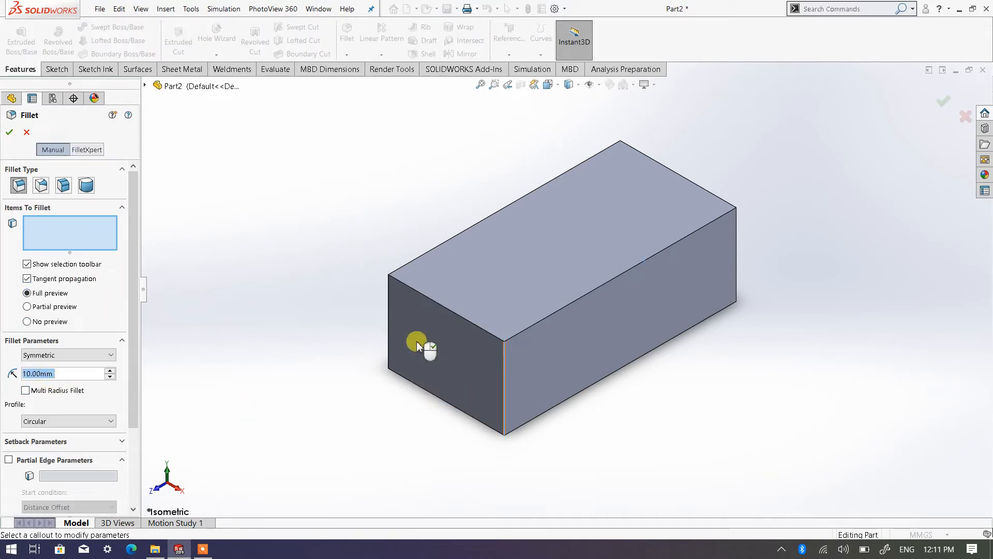
pyautogui.click(388, 307)
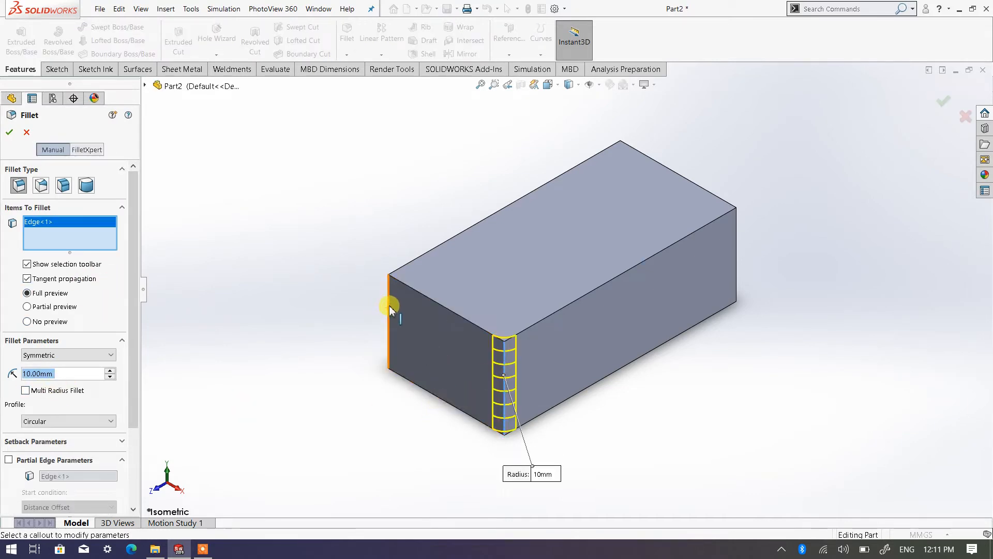
pyautogui.click(737, 242)
pyautogui.click(621, 152)
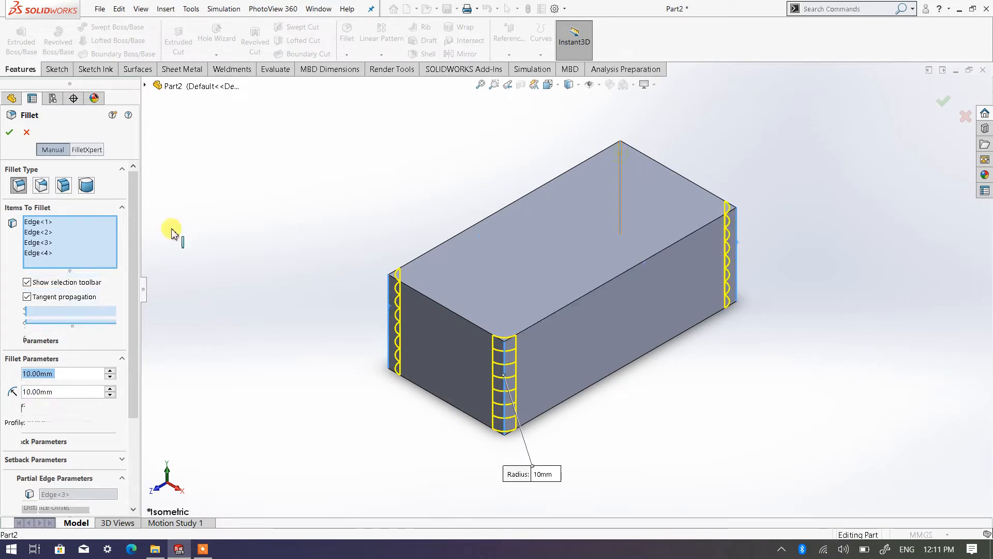
pyautogui.click(109, 389)
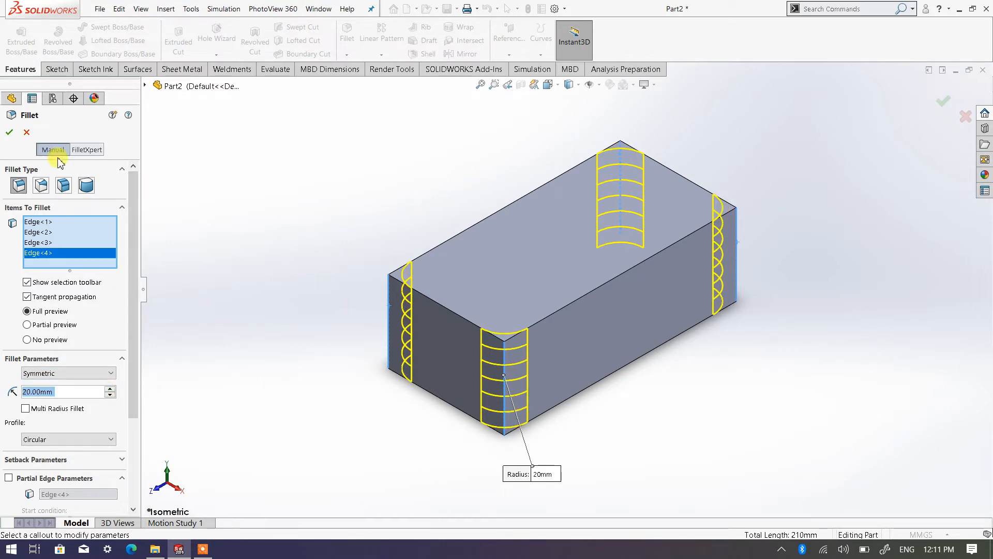
pyautogui.click(10, 132)
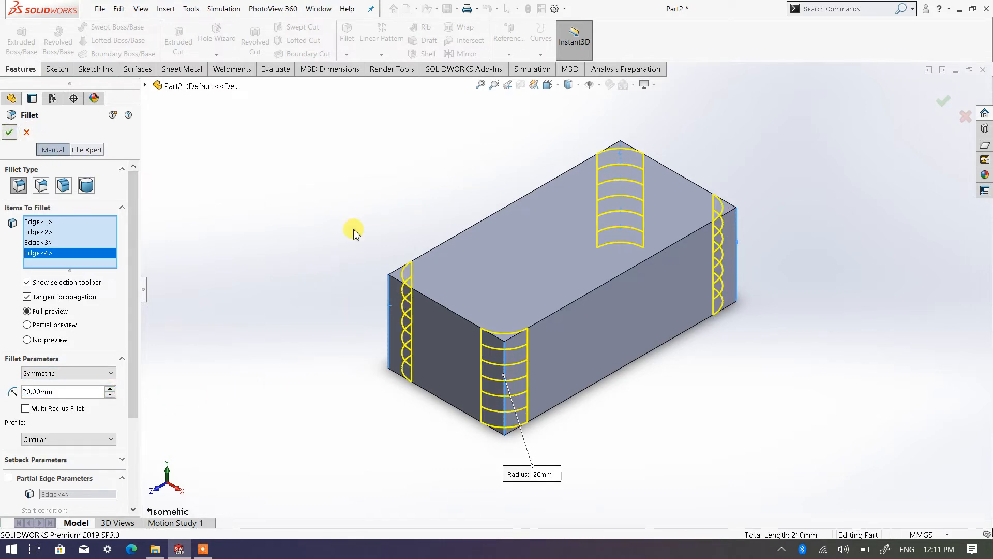
pyautogui.moveTo(479, 435); pyautogui.dragTo(527, 281, button='middle')
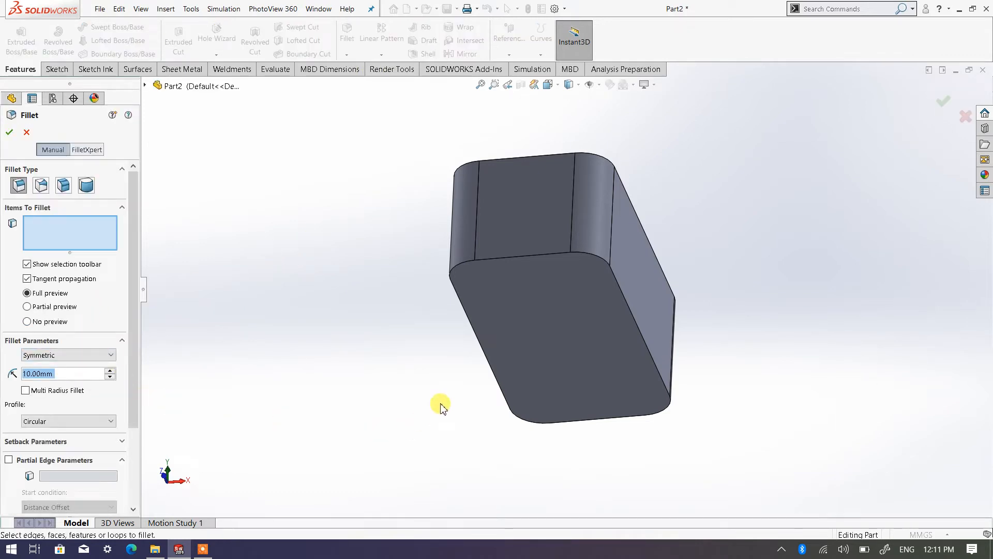
pyautogui.click(528, 259)
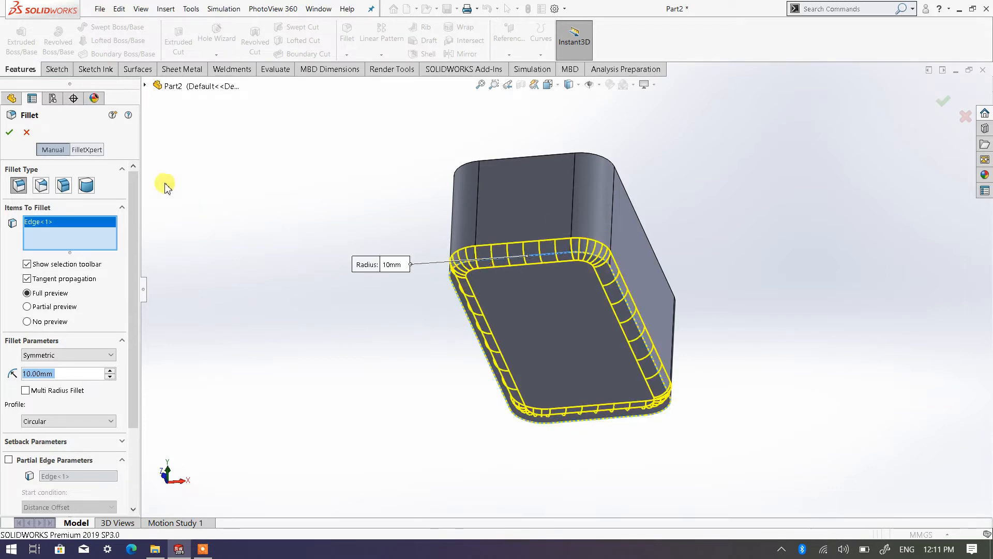
pyautogui.rightClick(46, 223)
pyautogui.click(76, 245)
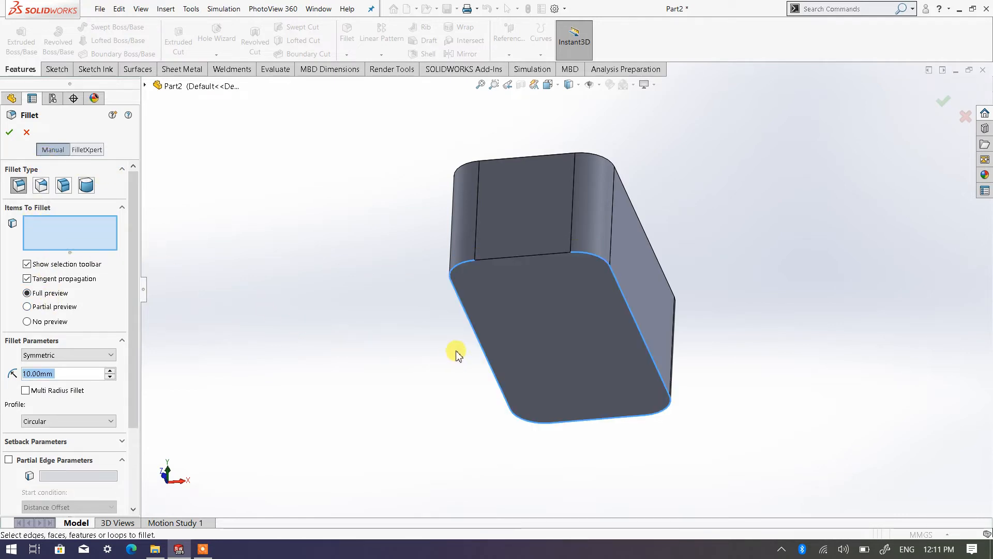
# Step: Fillet all edges around the block's bottom face with a 10 mm radius
pyautogui.click(553, 331)
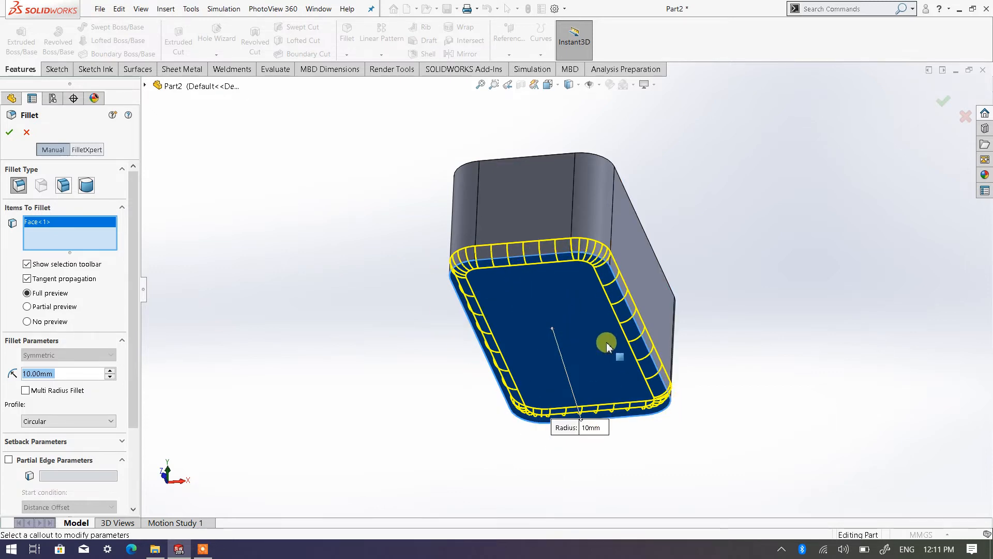
pyautogui.moveTo(643, 228); pyautogui.dragTo(519, 293, button='middle')
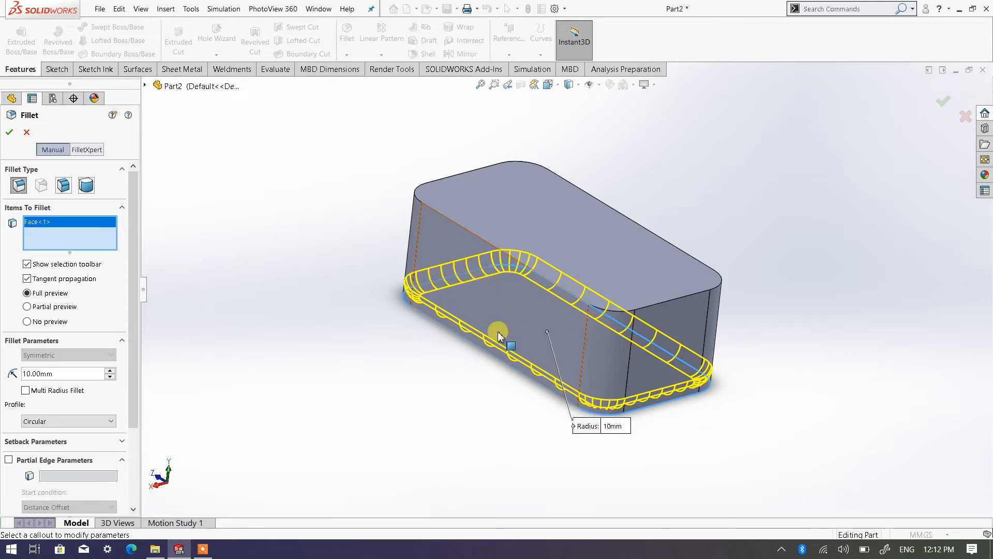
pyautogui.moveTo(499, 346); pyautogui.dragTo(485, 304, button='middle')
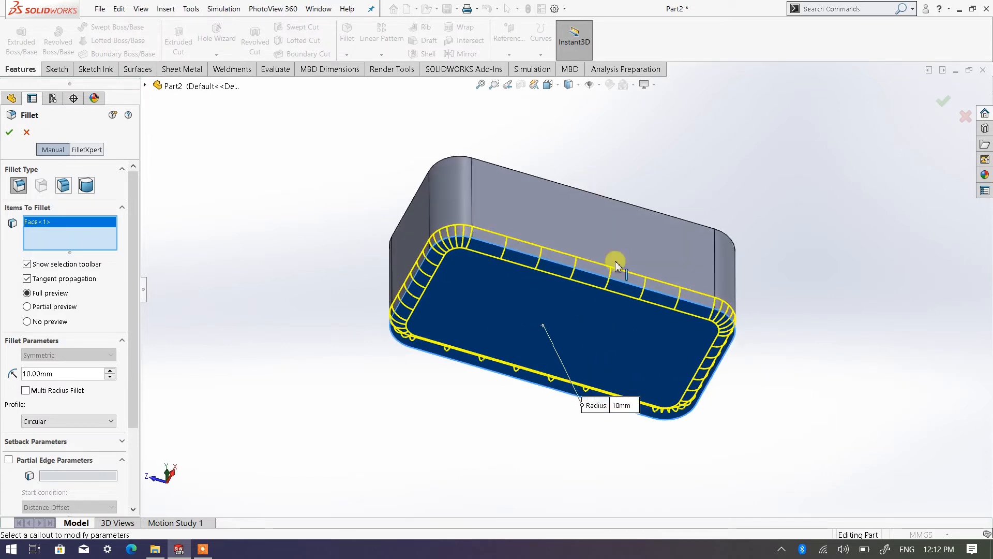
pyautogui.moveTo(616, 260); pyautogui.dragTo(516, 337, button='middle')
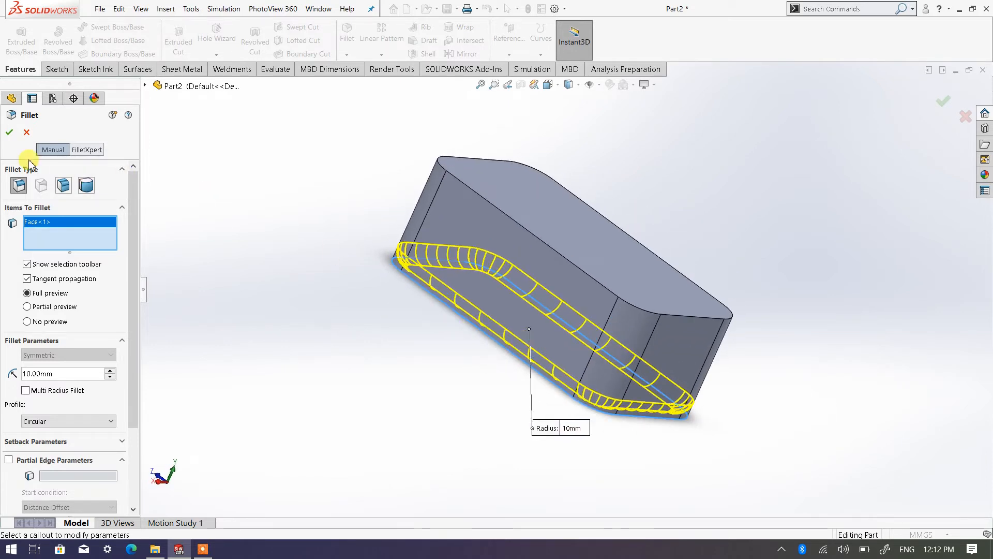
pyautogui.click(9, 133)
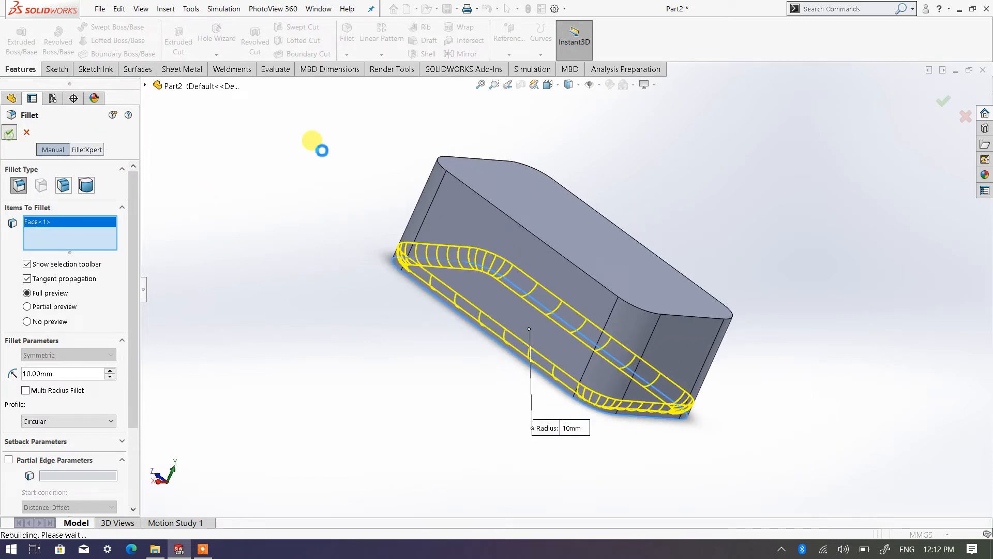
# Step: Return to the isometric view and shell the block inward to a 5 mm wall thickness with the top face removed
pyautogui.click(555, 85)
pyautogui.click(616, 112)
pyautogui.click(628, 128)
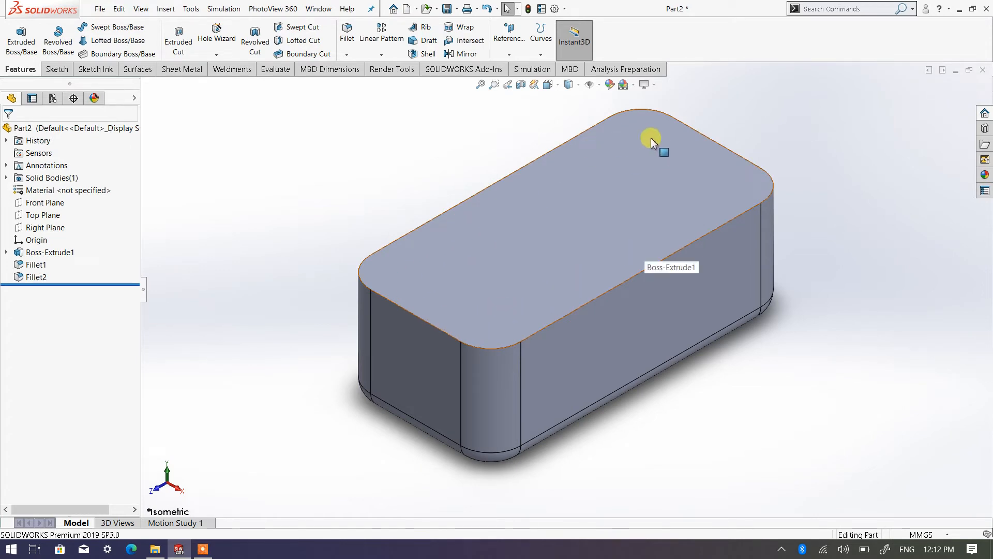
pyautogui.click(424, 54)
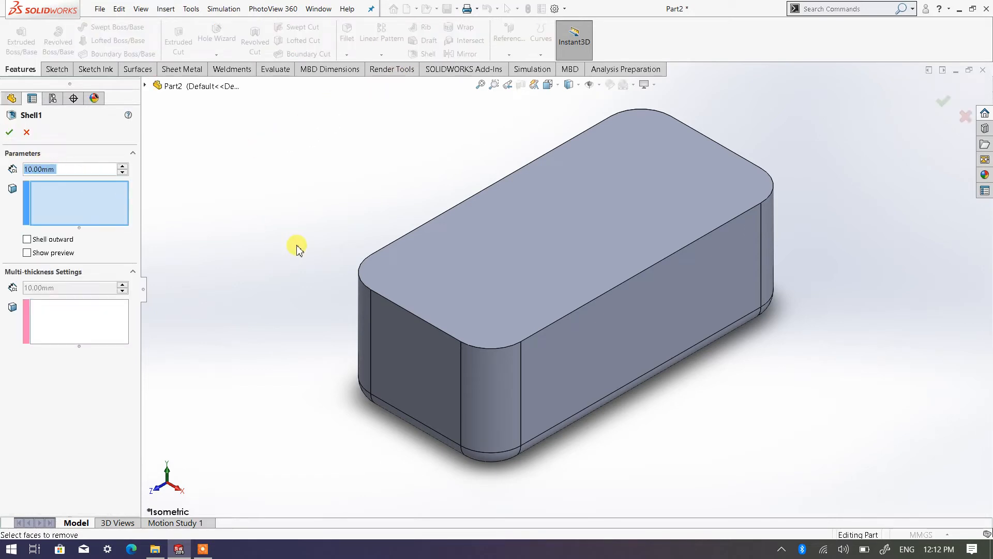
pyautogui.write('5mm')
pyautogui.press('Return')
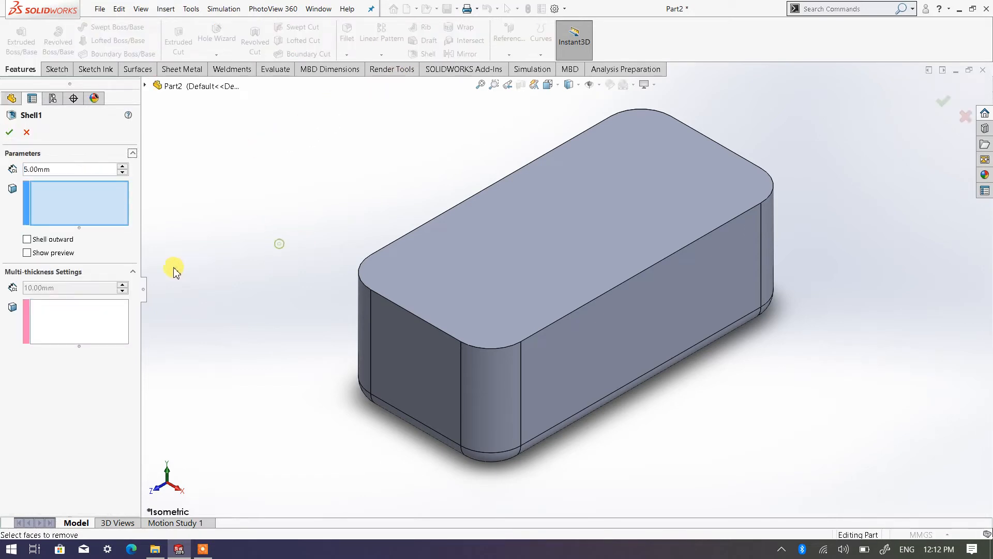
pyautogui.click(28, 253)
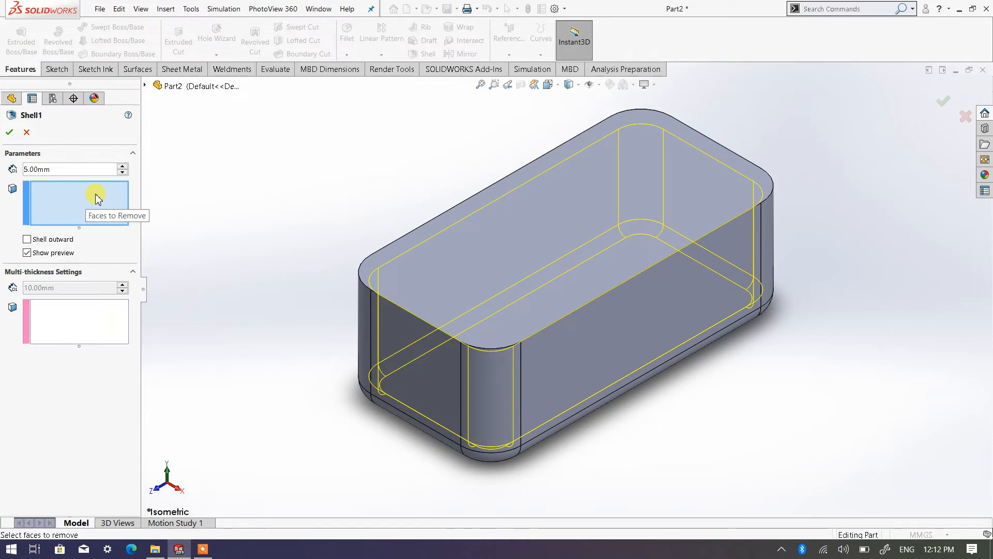
pyautogui.click(540, 210)
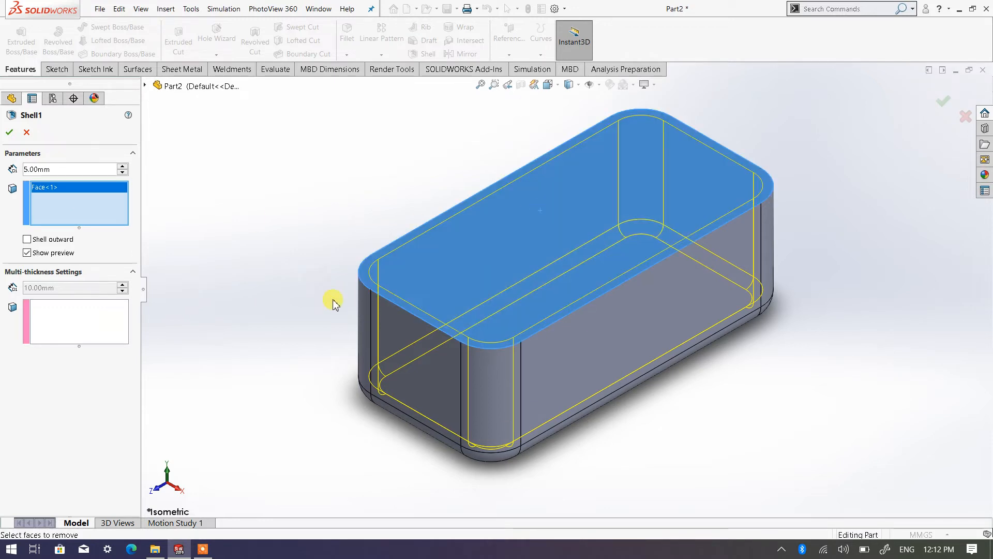
pyautogui.click(9, 132)
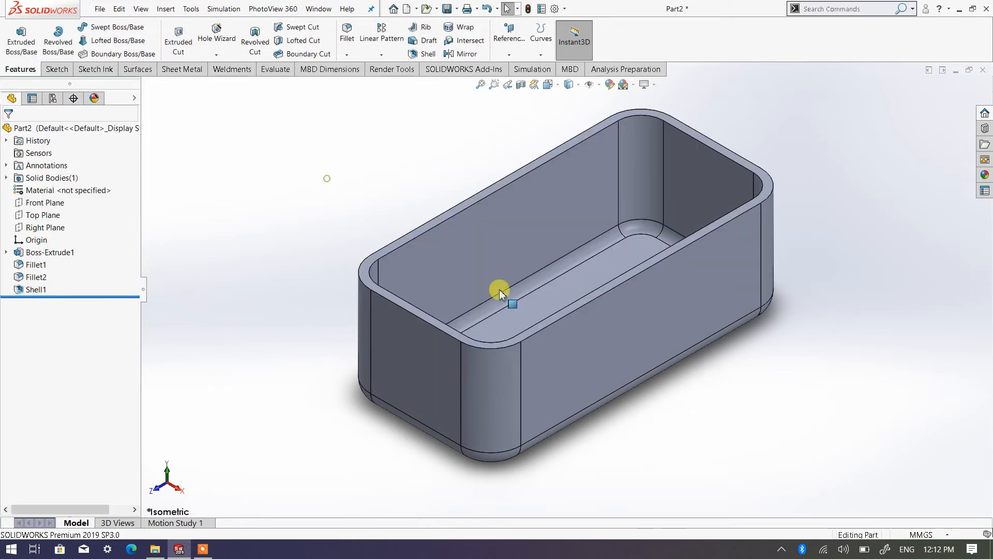
# Step: Examine the inner walls and floor of the shelled box from several angles
pyautogui.moveTo(658, 344)
pyautogui.mouseDown(button='middle')
pyautogui.moveTo(645, 406)
pyautogui.moveTo(661, 328)
pyautogui.mouseUp(button='middle')
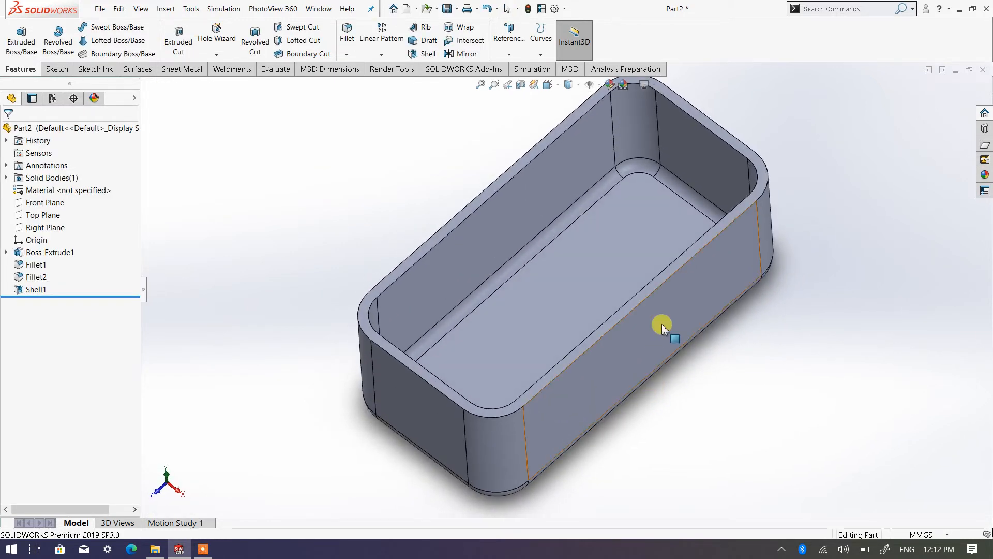
pyautogui.scroll(2, 642, 300)
pyautogui.scroll(-2, 577, 256)
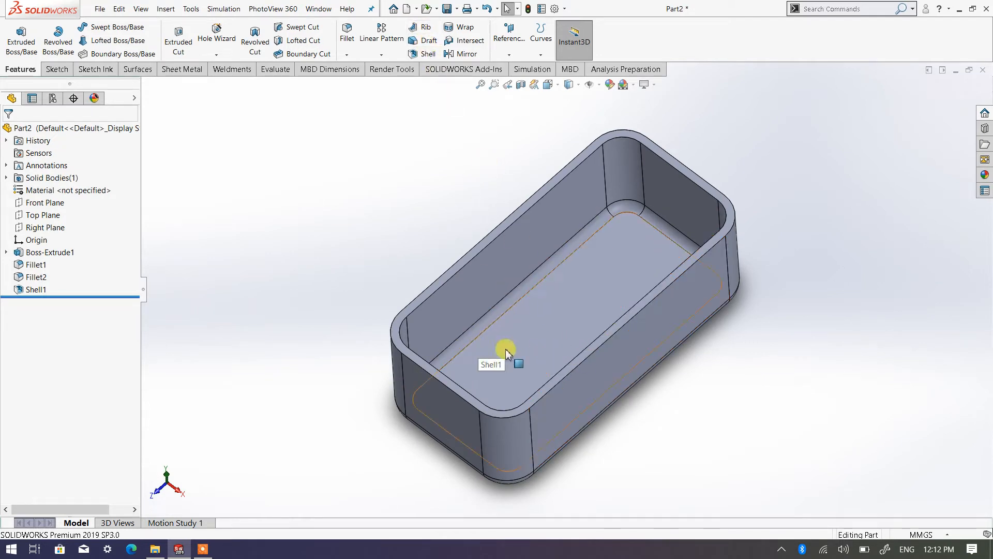
pyautogui.moveTo(504, 348); pyautogui.dragTo(510, 300, button='middle')
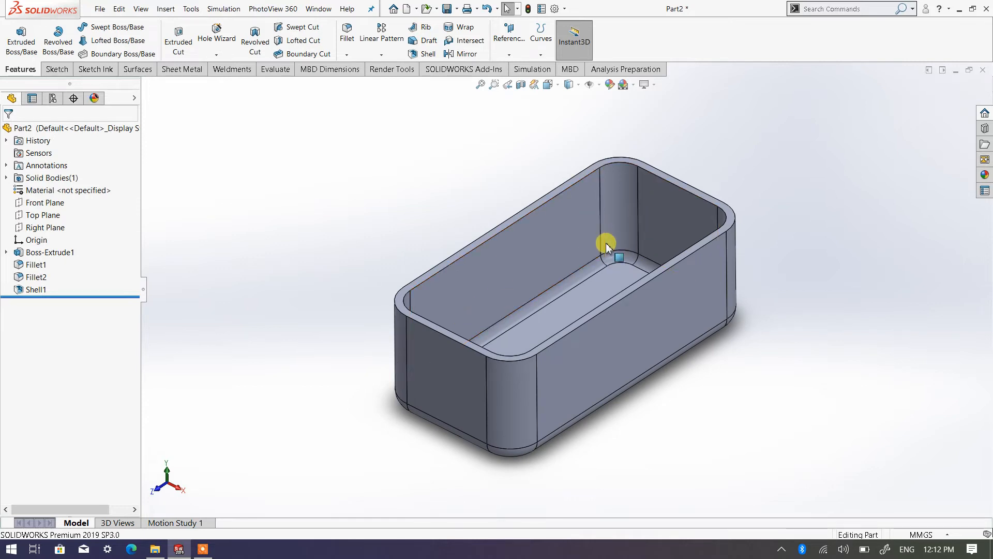
pyautogui.moveTo(576, 326); pyautogui.dragTo(562, 412, button='middle')
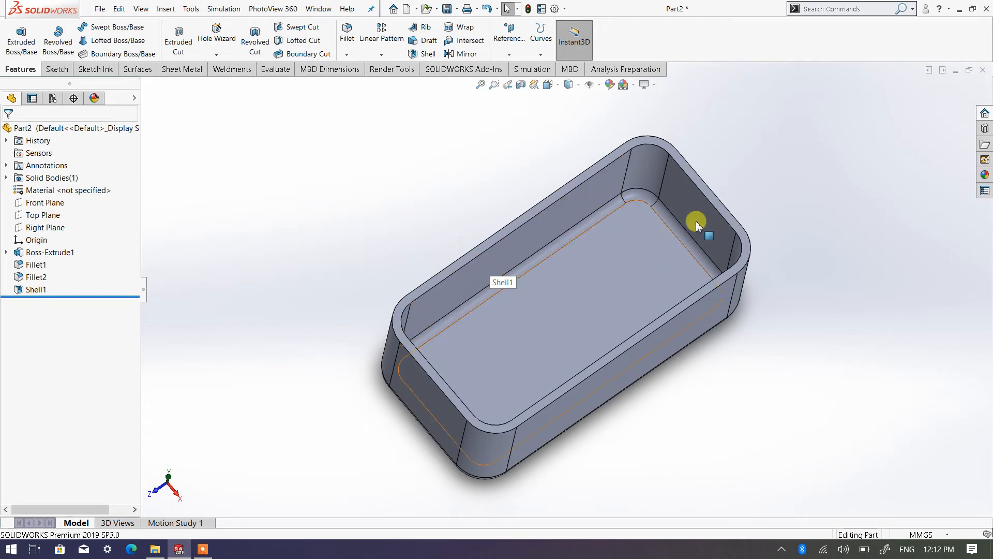
pyautogui.moveTo(569, 296); pyautogui.dragTo(628, 228, button='middle')
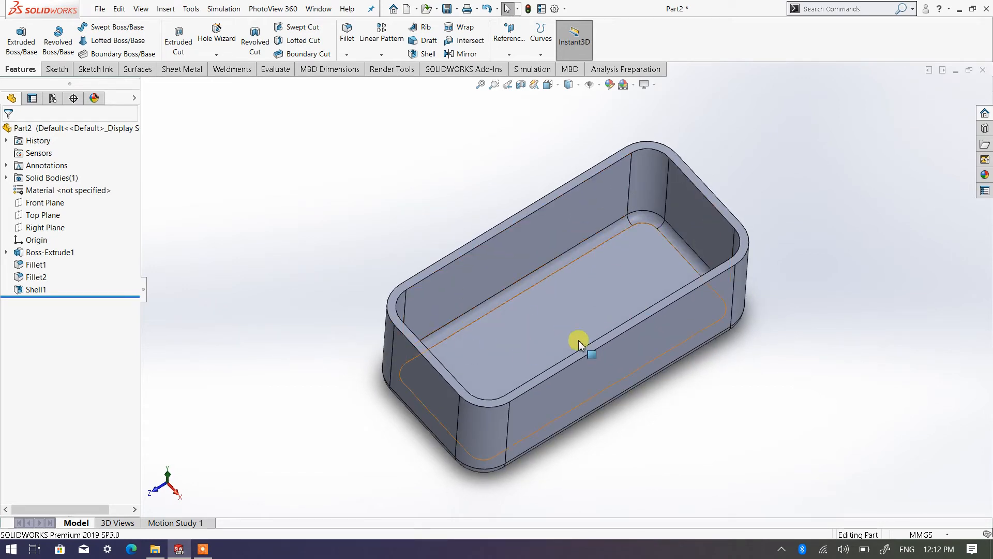
pyautogui.scroll(-2, 578, 341)
pyautogui.moveTo(493, 313); pyautogui.dragTo(479, 301, button='middle')
pyautogui.scroll(-2, 549, 371)
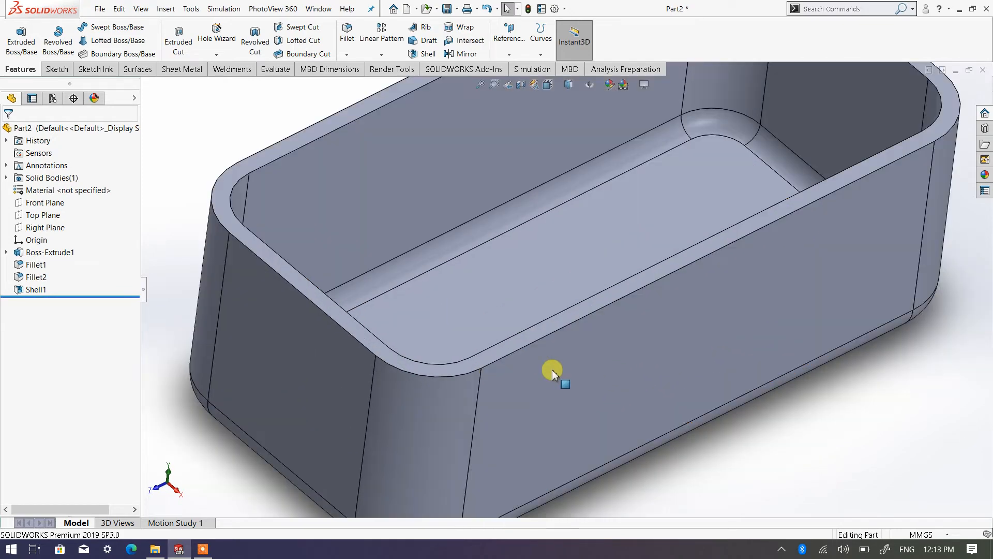
pyautogui.scroll(3, 405, 195)
pyautogui.moveTo(390, 195); pyautogui.dragTo(505, 271, button='middle')
pyautogui.scroll(-1, 443, 185)
pyautogui.scroll(2, 443, 185)
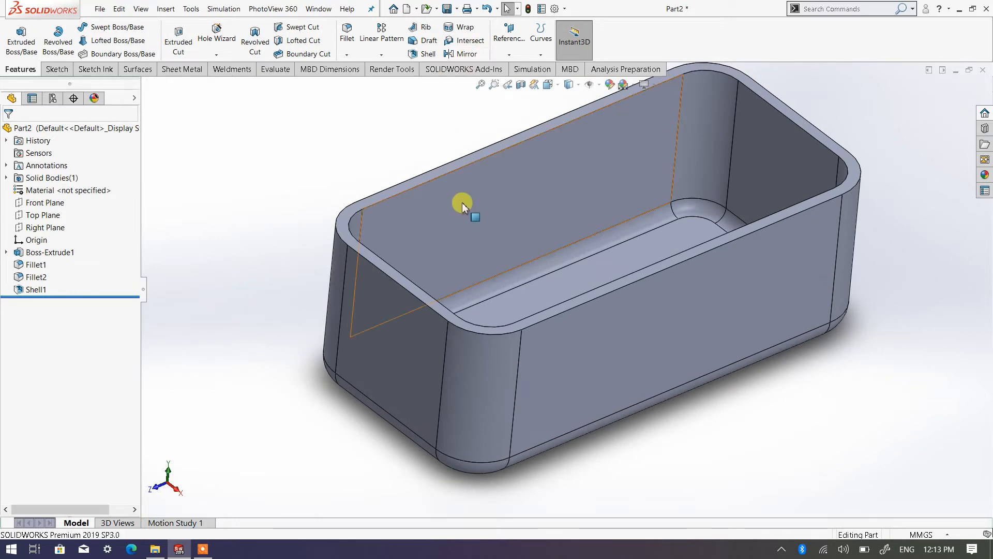
pyautogui.scroll(-1, 464, 202)
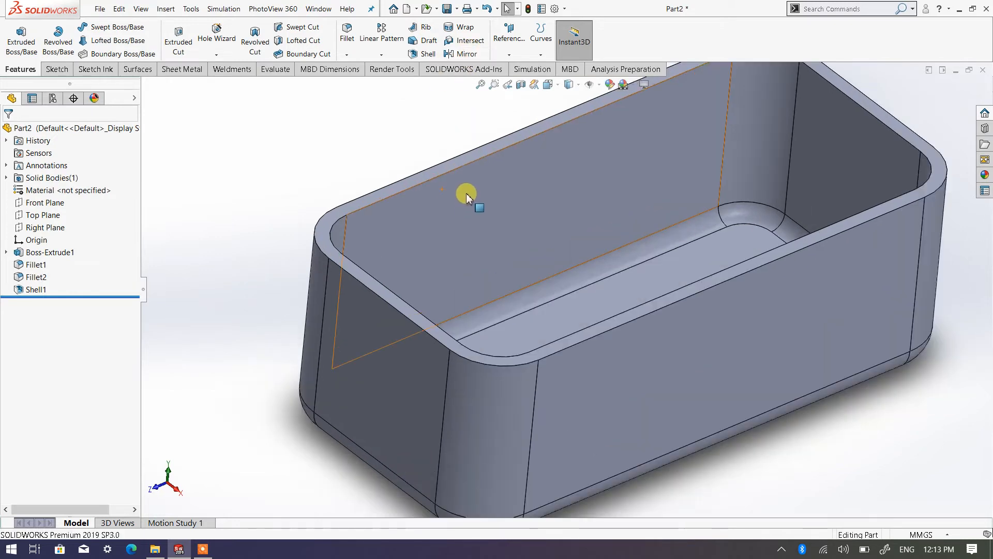
# Step: Create a reference plane offset 3 mm below the box's top rim face, using the flipped offset direction
pyautogui.click(510, 56)
pyautogui.click(517, 71)
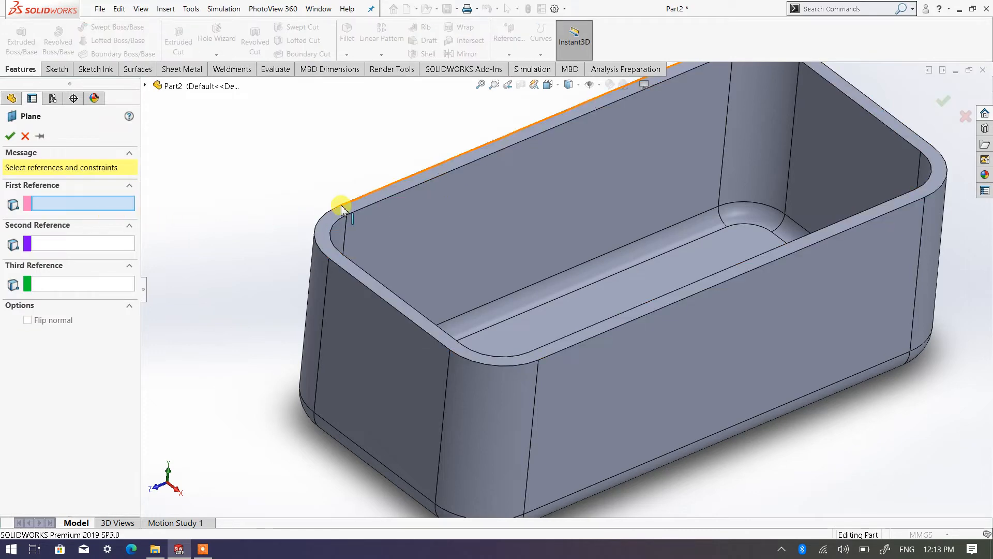
pyautogui.click(426, 178)
pyautogui.moveTo(222, 322); pyautogui.dragTo(259, 266, button='middle')
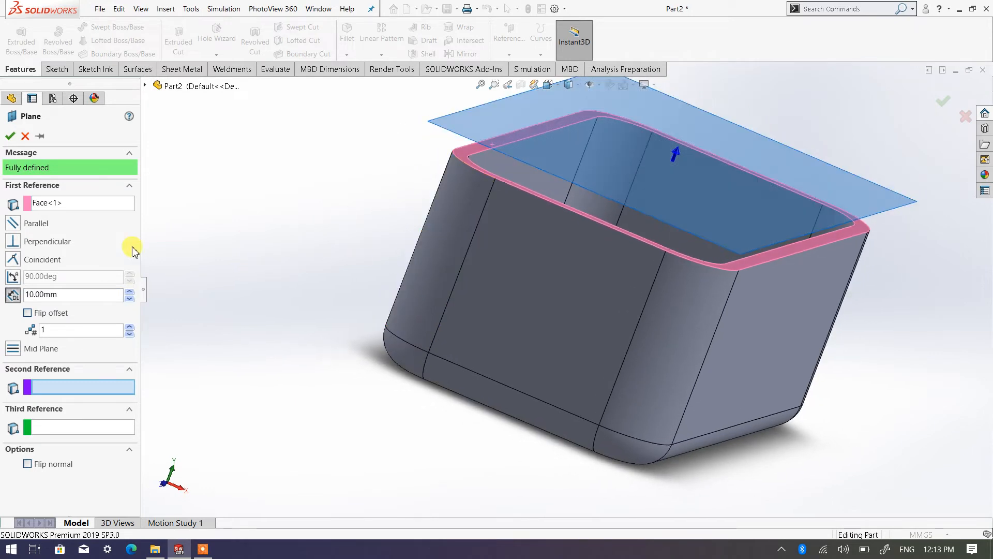
pyautogui.click(28, 313)
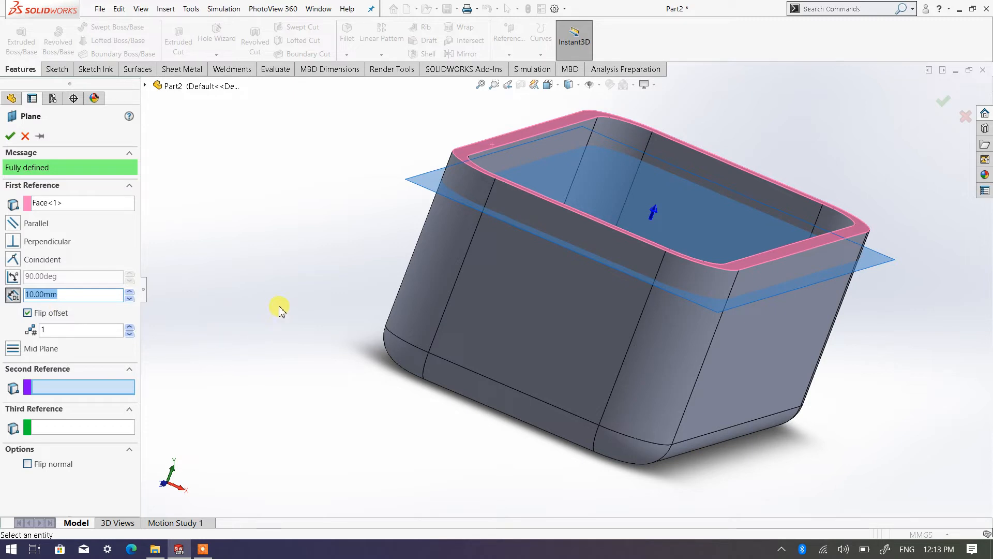
pyautogui.press('Return')
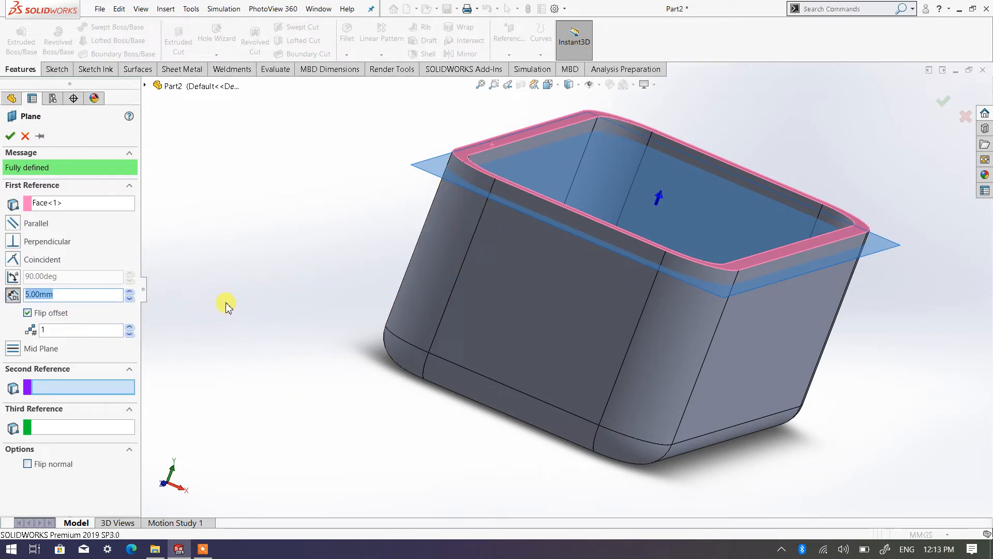
pyautogui.write('3')
pyautogui.press('Return')
pyautogui.scroll(-5, 492, 195)
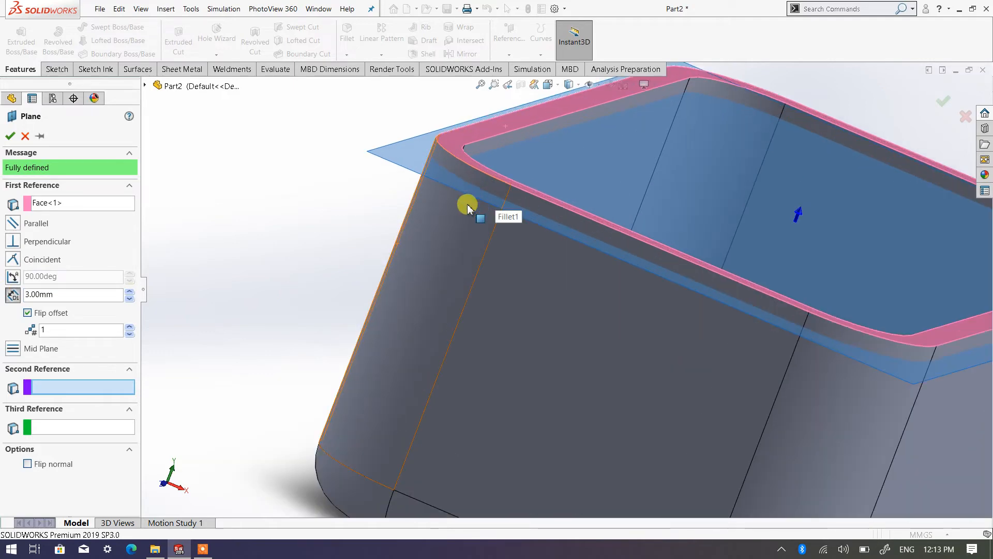
pyautogui.moveTo(469, 191); pyautogui.dragTo(455, 210, button='middle')
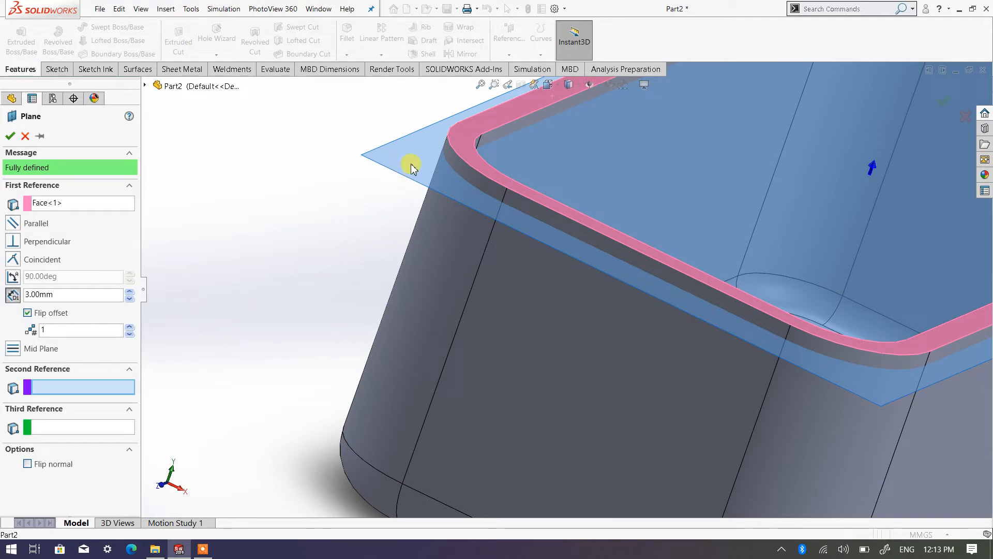
pyautogui.click(10, 137)
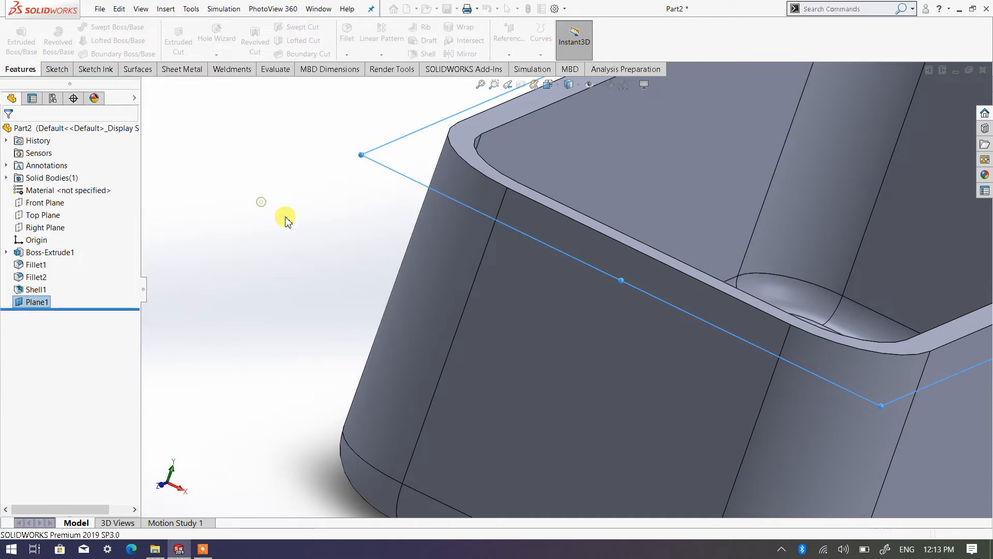
pyautogui.click(261, 202)
# Step: Start a sketch on the plane just below the box's rim and switch to the top view
pyautogui.scroll(8, 286, 218)
pyautogui.moveTo(706, 259); pyautogui.dragTo(611, 324, button='middle')
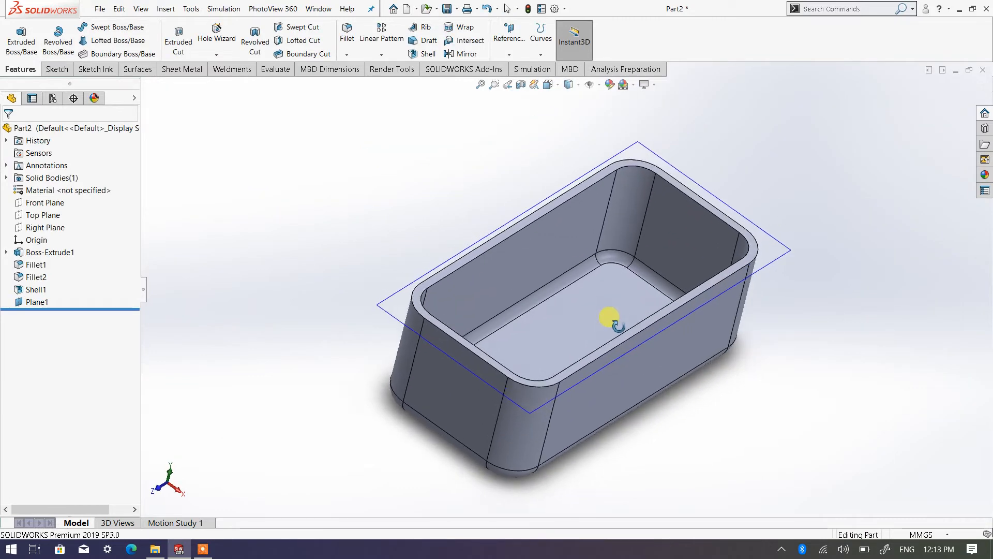
pyautogui.click(783, 260)
pyautogui.click(51, 68)
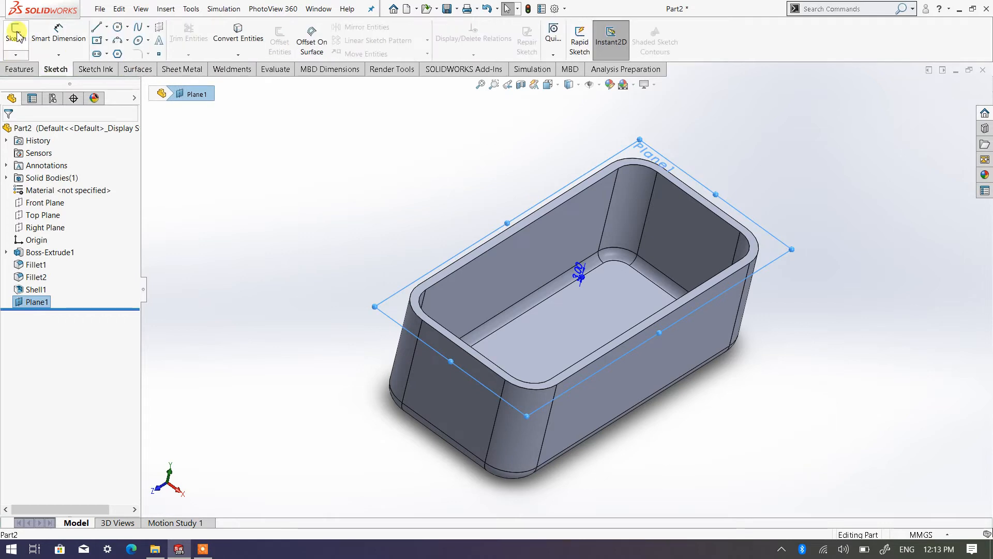
pyautogui.click(15, 35)
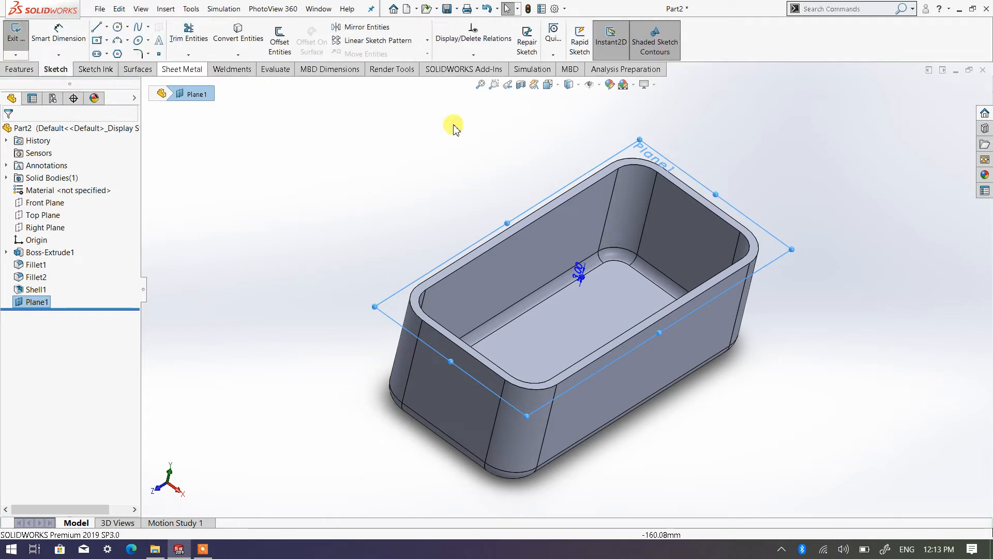
pyautogui.click(548, 84)
pyautogui.click(607, 145)
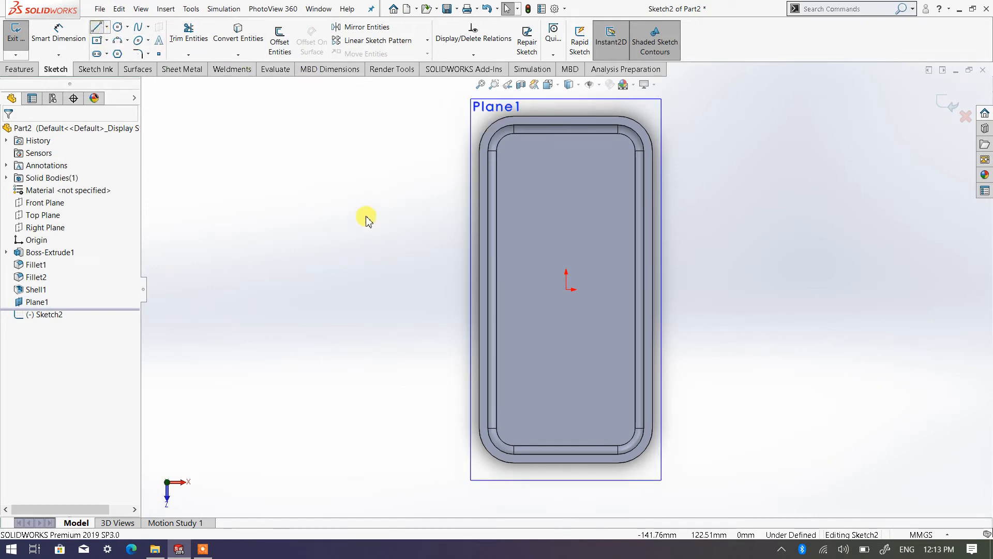
# Step: Sketch a vertical line through the origin along the box's length, with both ends short of the end walls
pyautogui.press('l')
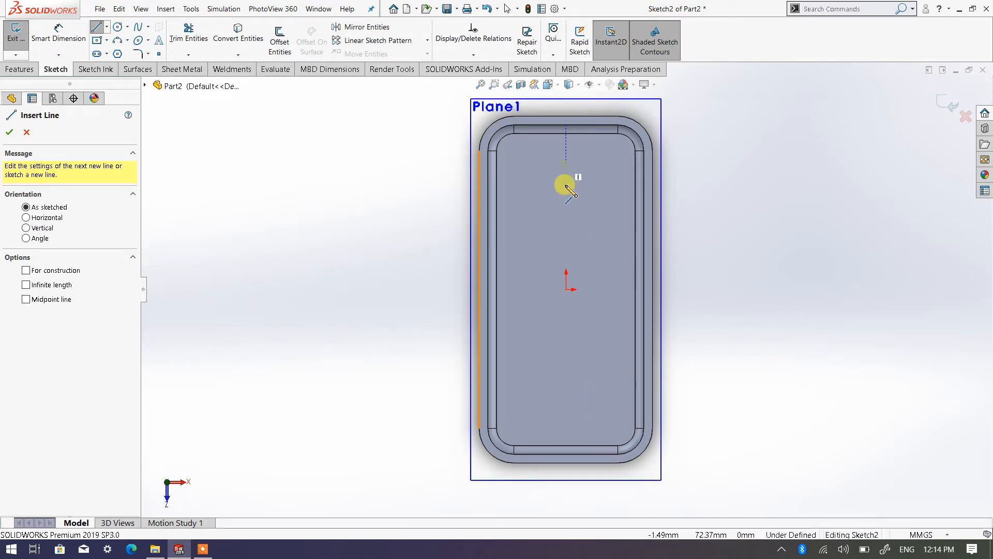
pyautogui.moveTo(567, 187)
pyautogui.mouseDown()
pyautogui.moveTo(574, 417)
pyautogui.moveTo(577, 195)
pyautogui.moveTo(556, 350)
pyautogui.moveTo(569, 428)
pyautogui.mouseUp()
pyautogui.rightClick(612, 423)
pyautogui.click(612, 433)
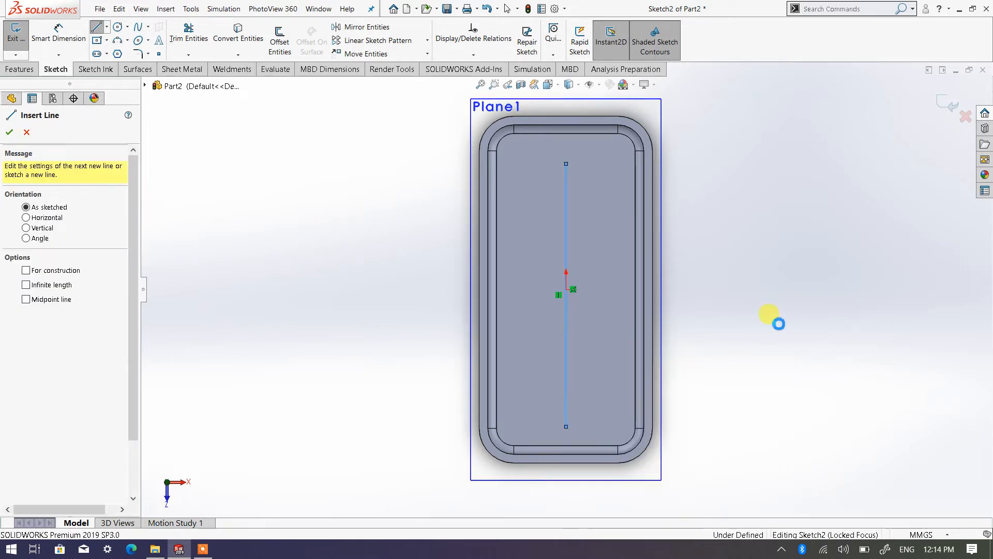
# Step: Sketch a horizontal line about 64 mm long through the origin, with both ends short of the side walls
pyautogui.rightClick(409, 207)
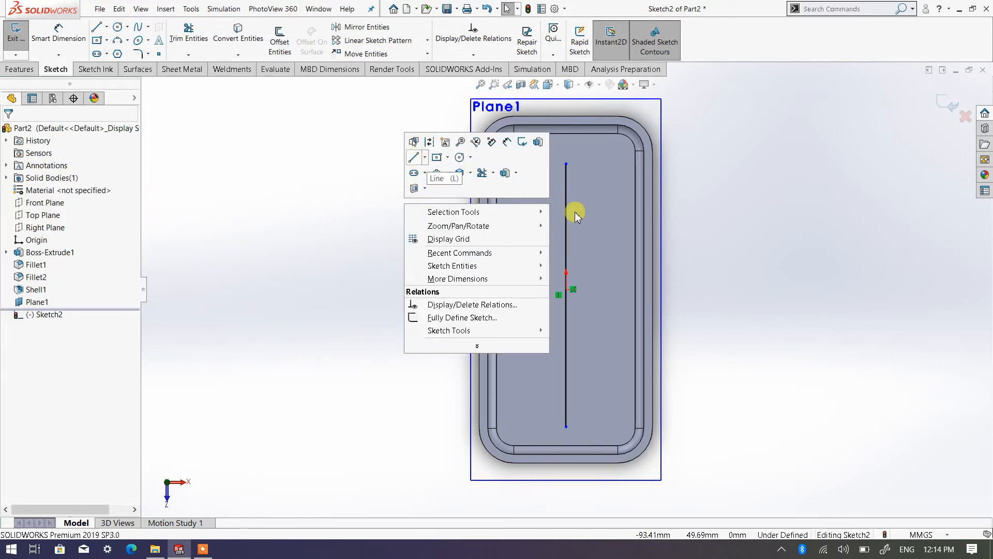
pyautogui.press('l')
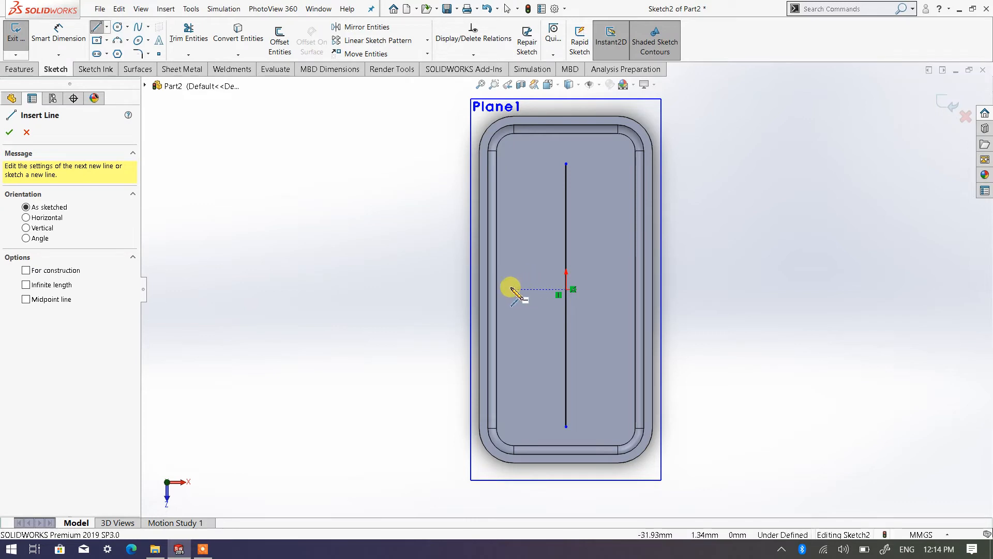
pyautogui.moveTo(513, 290); pyautogui.dragTo(621, 289)
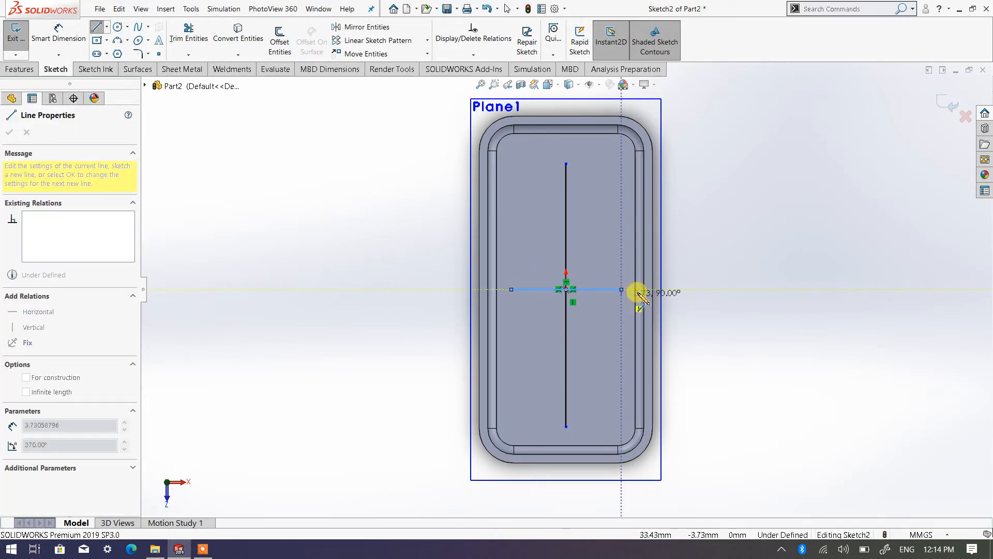
pyautogui.rightClick(846, 308)
pyautogui.click(864, 313)
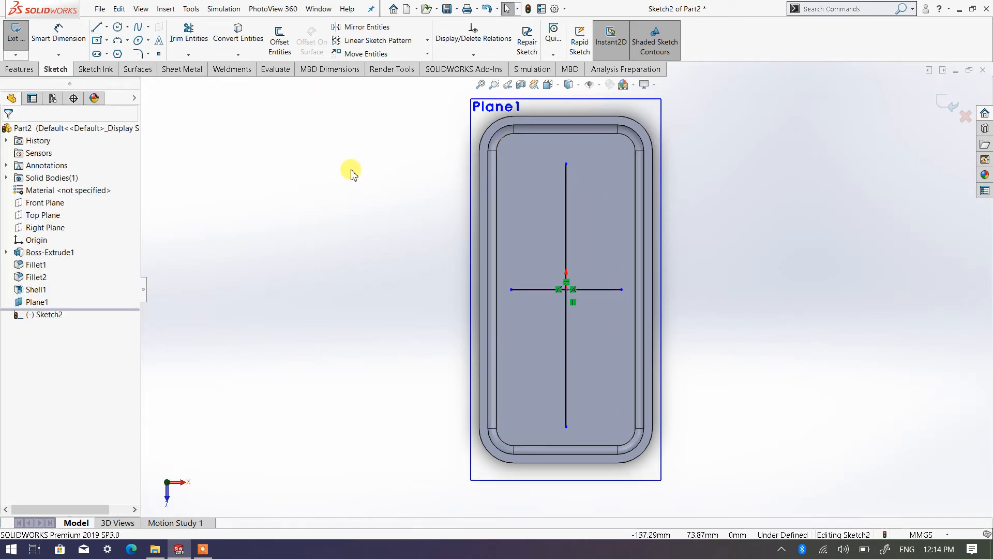
# Step: Sketch a second horizontal line about 46 mm above the origin and extend its right end to align with the middle line's end
pyautogui.rightClick(383, 181)
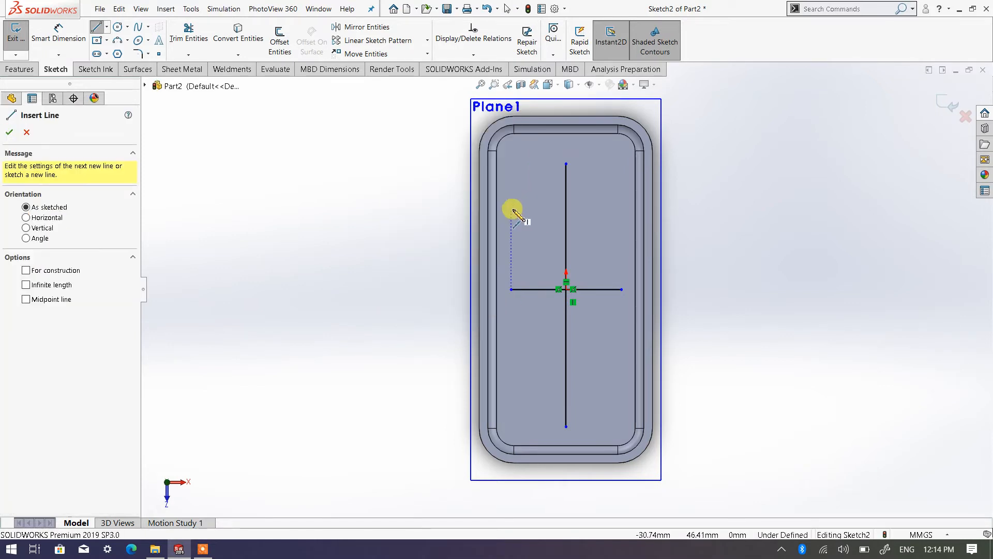
pyautogui.moveTo(513, 210); pyautogui.dragTo(612, 209)
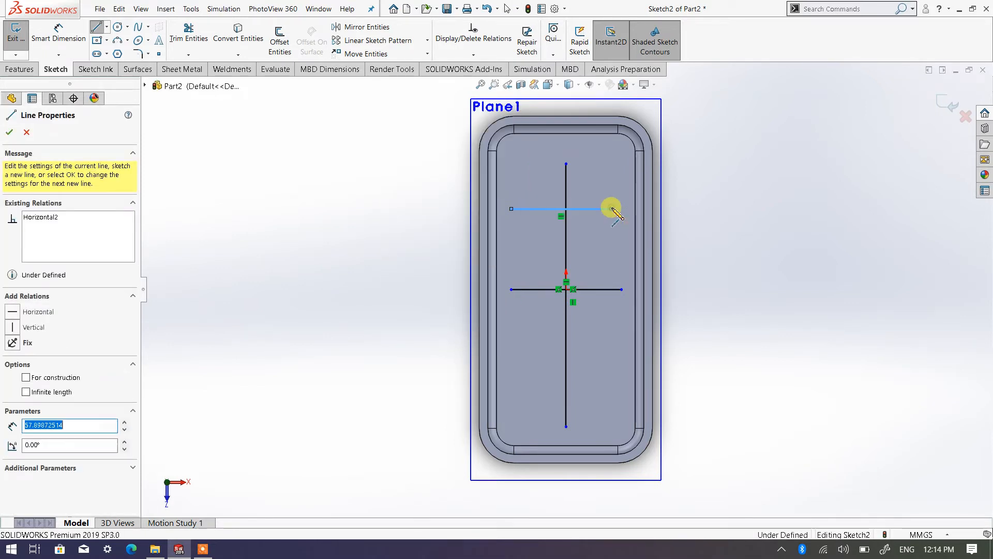
pyautogui.rightClick(613, 209)
pyautogui.click(645, 216)
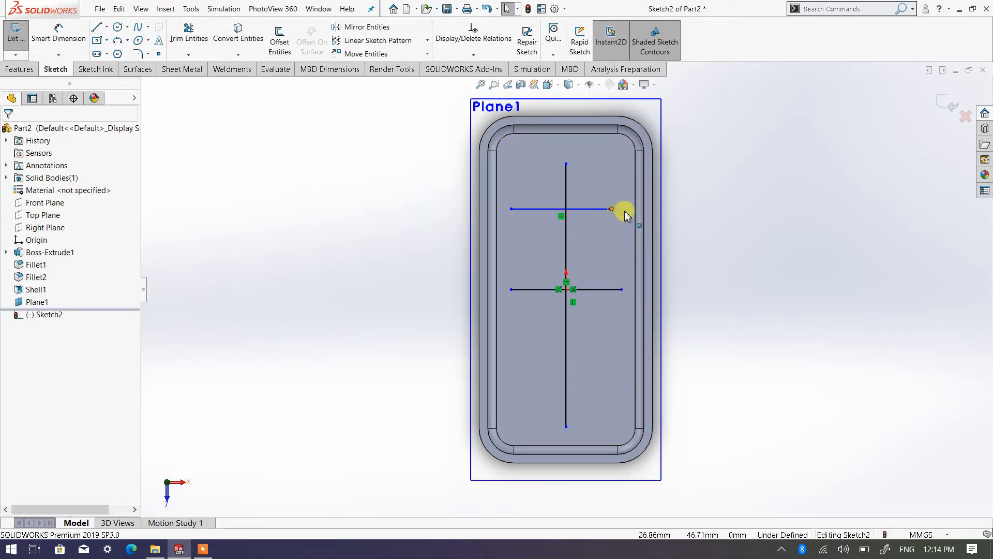
pyautogui.moveTo(625, 212)
pyautogui.mouseDown()
pyautogui.moveTo(610, 211)
pyautogui.moveTo(622, 211)
pyautogui.mouseUp()
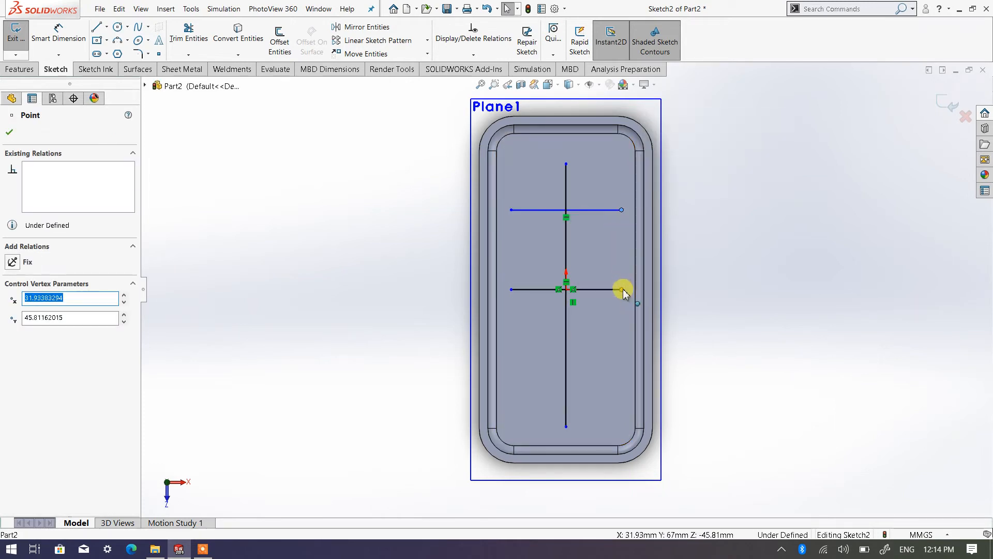
pyautogui.click(719, 293)
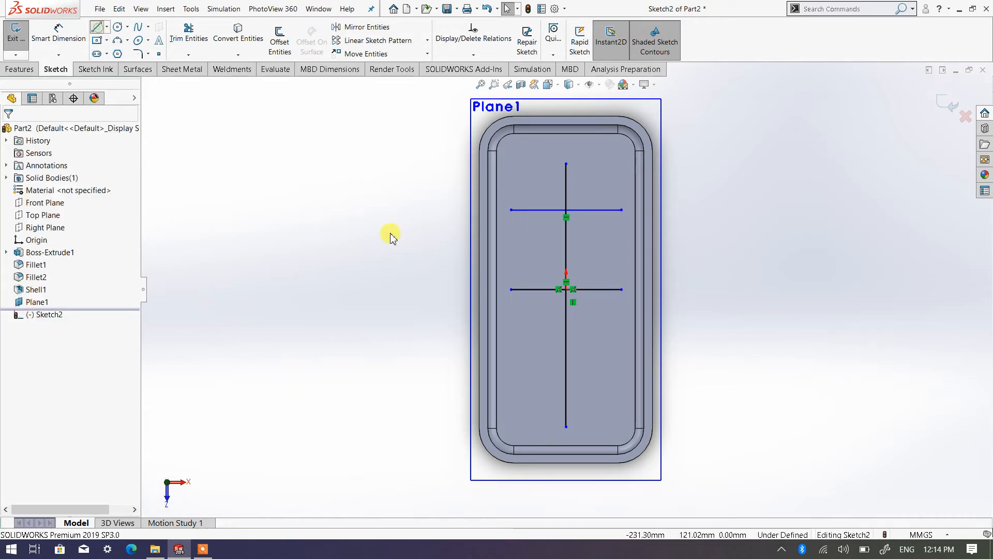
# Step: Sketch a third horizontal line about 45 mm long, about 51 mm below the origin, crossing the vertical line
pyautogui.press('l')
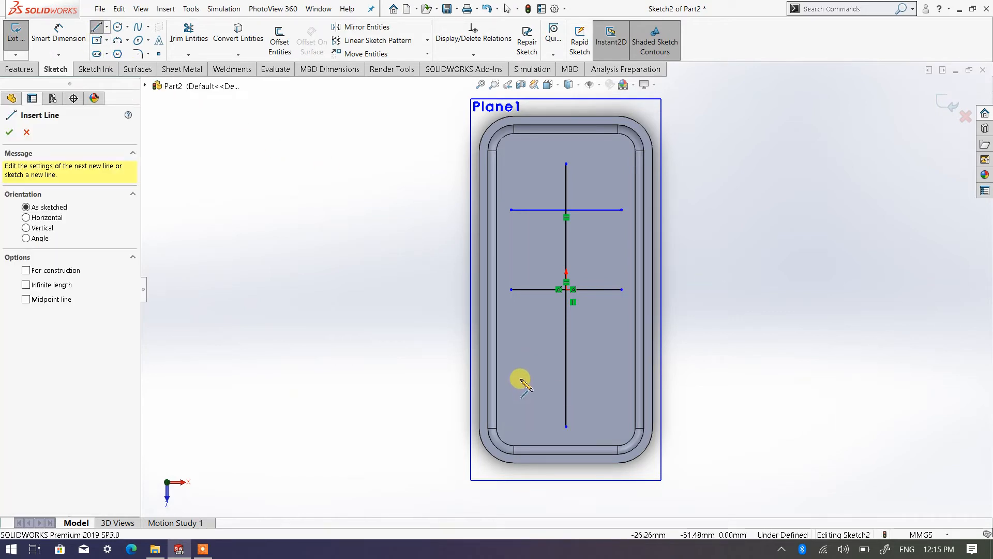
pyautogui.click(599, 379)
pyautogui.rightClick(599, 381)
pyautogui.click(615, 389)
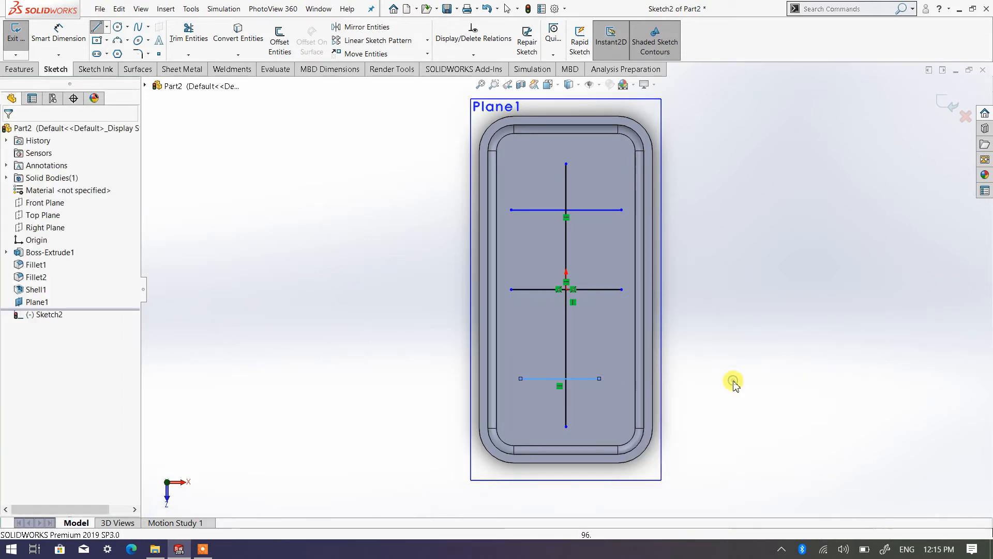
# Step: Dimension the distance between the upper and middle horizontal lines as 45 mm
pyautogui.rightClick(755, 207)
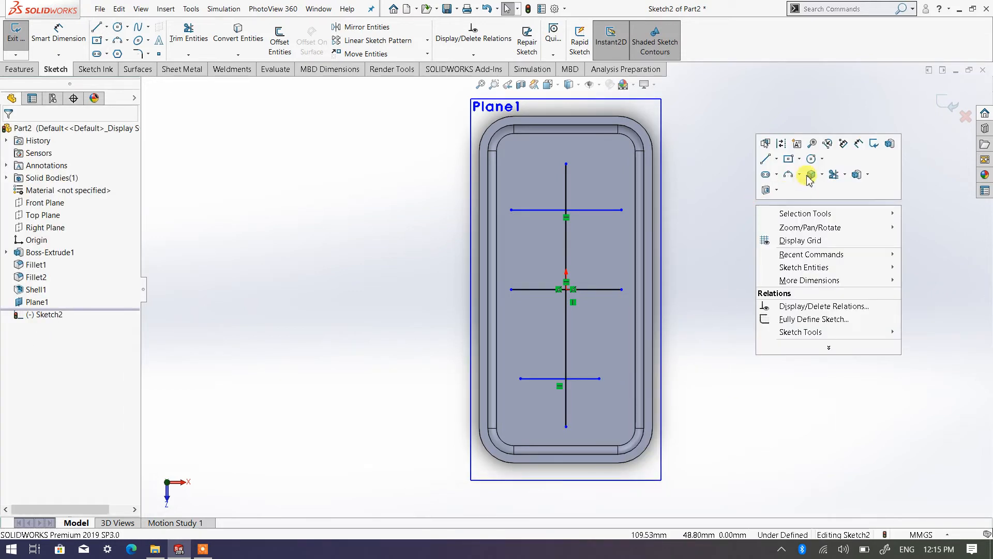
pyautogui.click(859, 147)
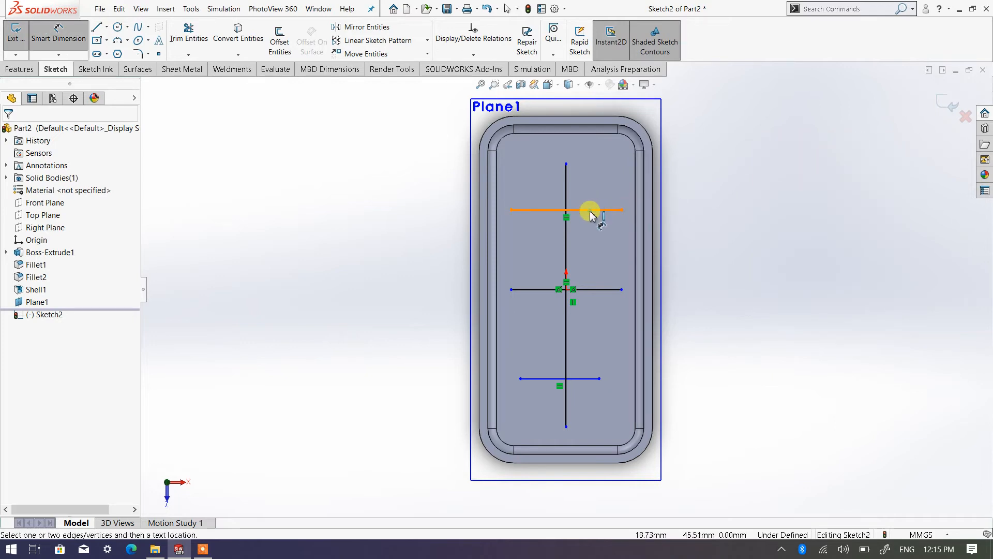
pyautogui.click(598, 209)
pyautogui.click(606, 291)
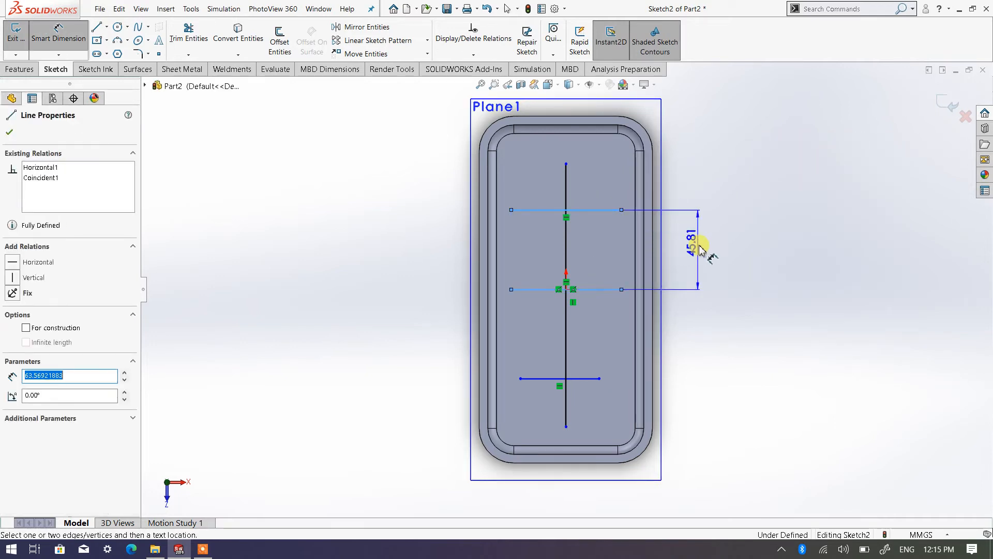
pyautogui.click(703, 253)
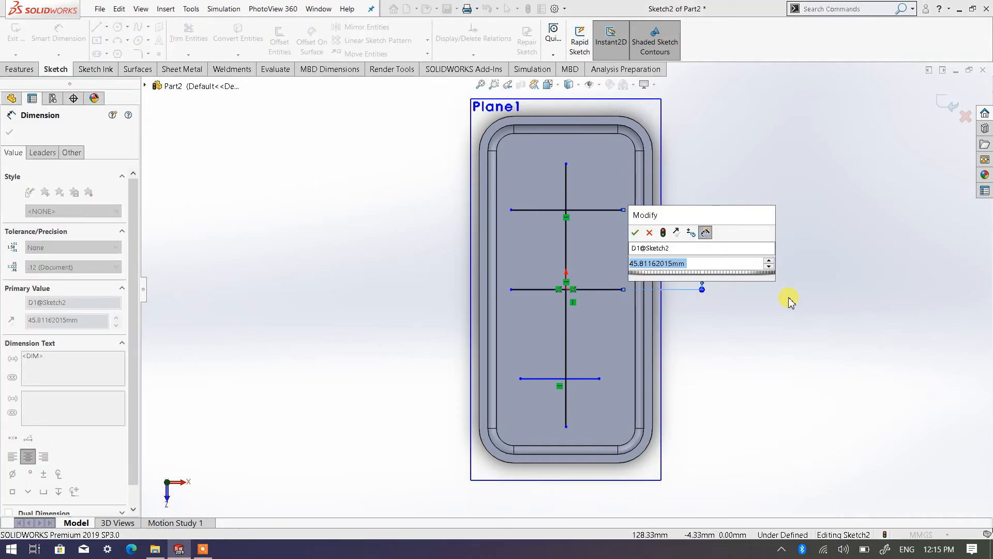
pyautogui.write('45')
pyautogui.click(635, 233)
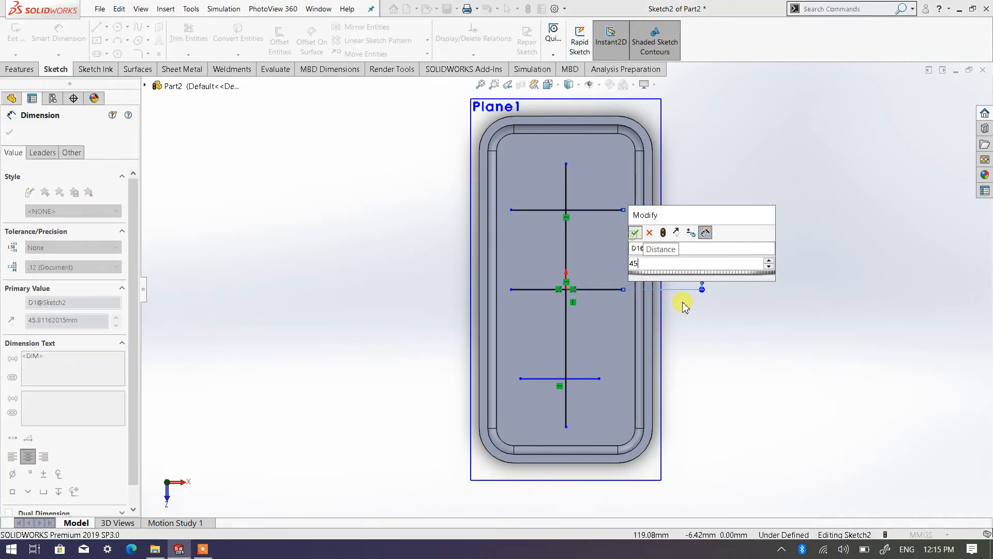
pyautogui.click(737, 356)
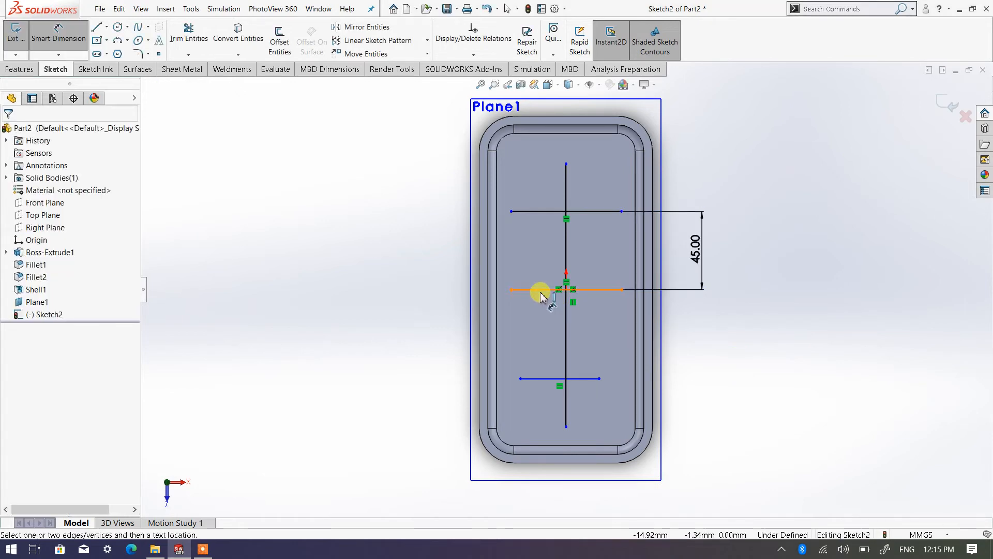
# Step: Dimension the distance between the middle and lower horizontal lines as 45 mm and finish dimensioning
pyautogui.click(541, 290)
pyautogui.click(544, 378)
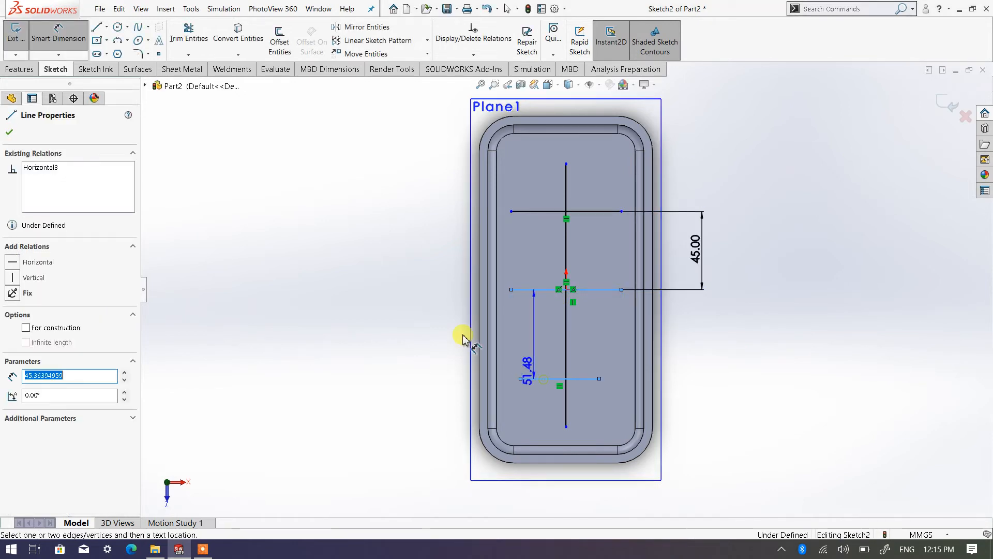
pyautogui.click(423, 335)
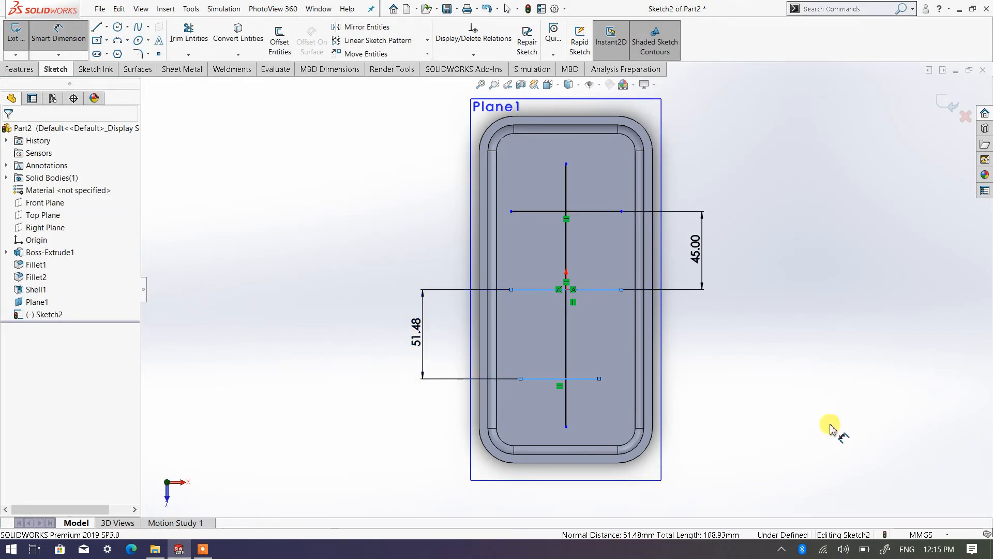
pyautogui.write('45')
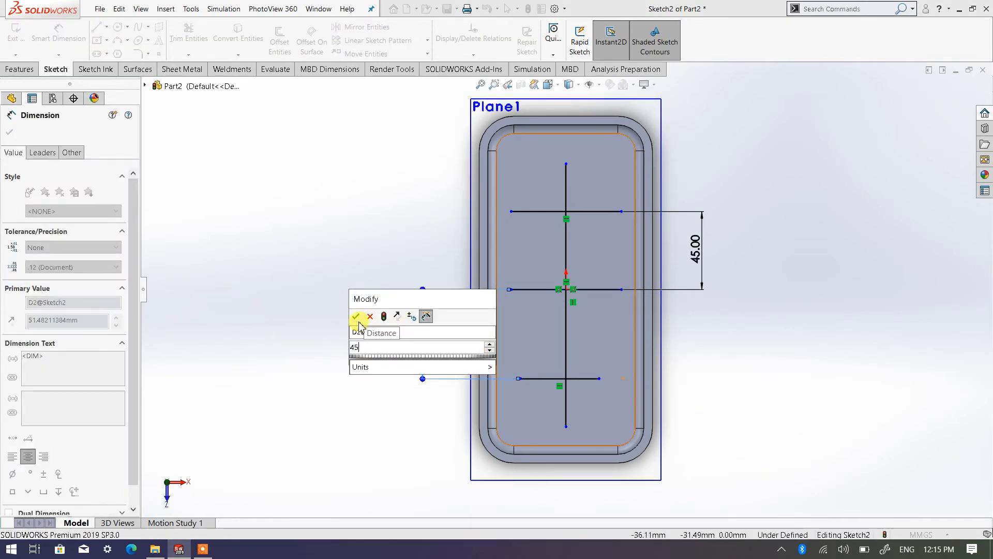
pyautogui.click(356, 317)
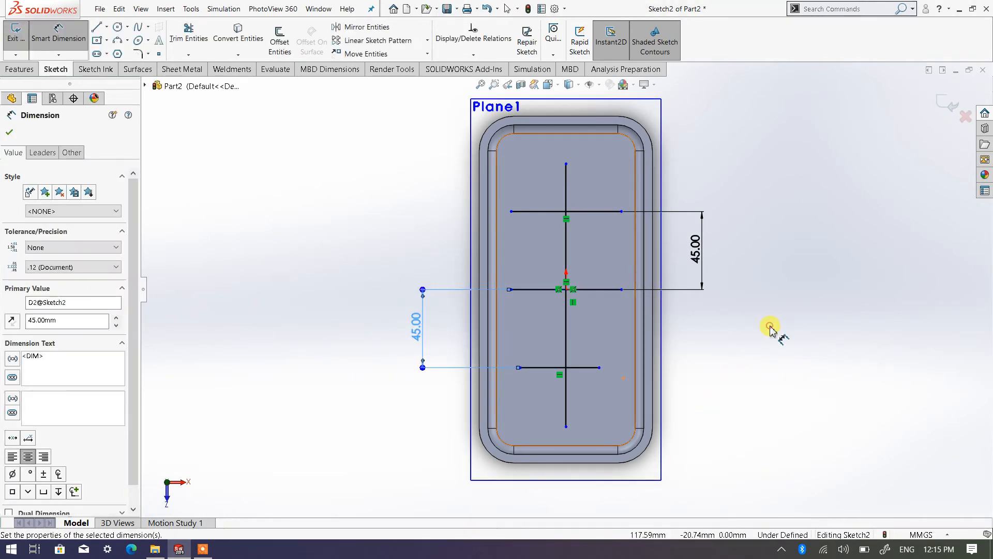
pyautogui.rightClick(772, 331)
pyautogui.click(771, 359)
# Step: Start a Rib feature from the sketch of one lengthwise line and three cross lines inside the box
pyautogui.moveTo(548, 344)
pyautogui.mouseDown(button='middle')
pyautogui.moveTo(512, 337)
pyautogui.moveTo(443, 265)
pyautogui.moveTo(499, 354)
pyautogui.moveTo(523, 330)
pyautogui.moveTo(517, 257)
pyautogui.mouseUp(button='middle')
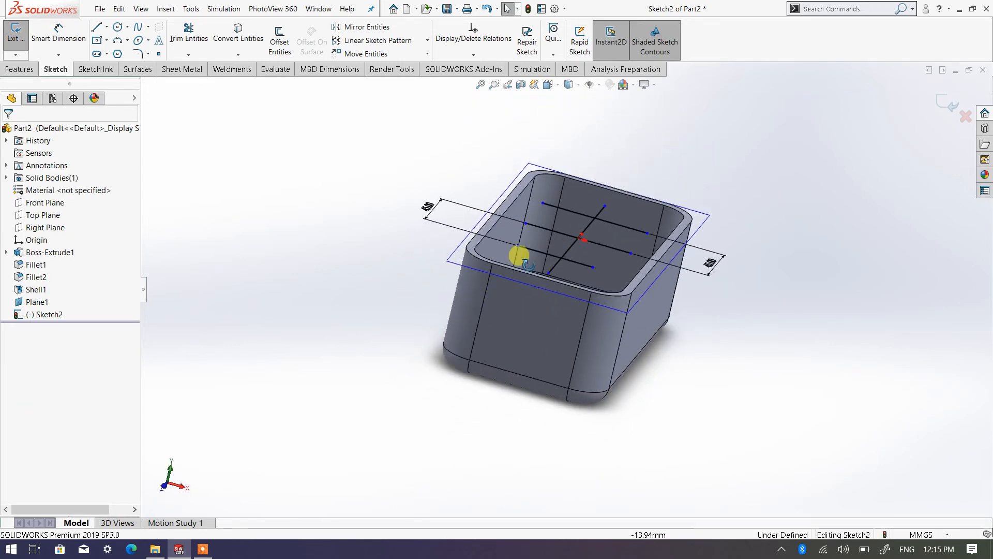
pyautogui.scroll(-4, 636, 224)
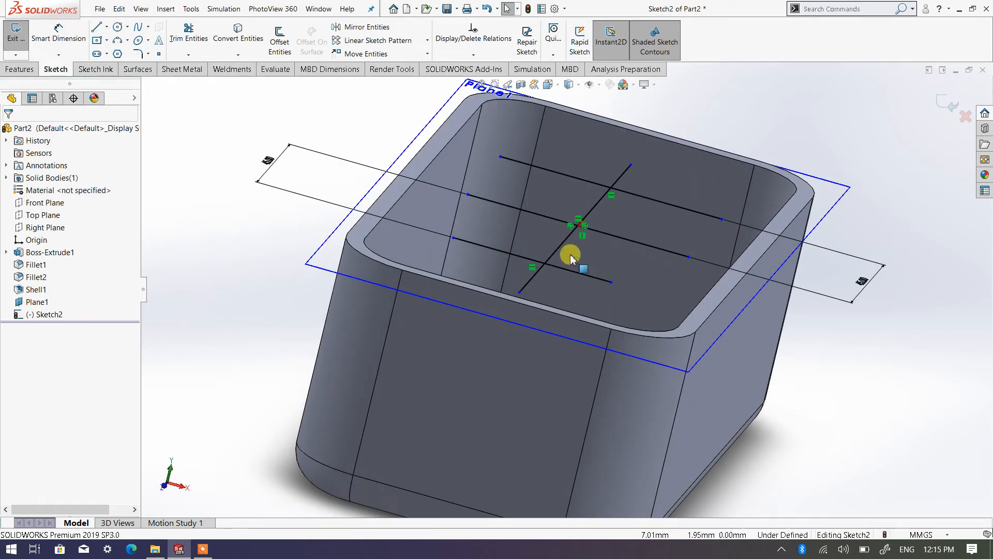
pyautogui.moveTo(560, 250)
pyautogui.mouseDown(button='middle')
pyautogui.moveTo(561, 219)
pyautogui.moveTo(556, 247)
pyautogui.moveTo(578, 216)
pyautogui.moveTo(541, 239)
pyautogui.moveTo(548, 218)
pyautogui.moveTo(521, 221)
pyautogui.mouseUp(button='middle')
pyautogui.scroll(-2, 517, 220)
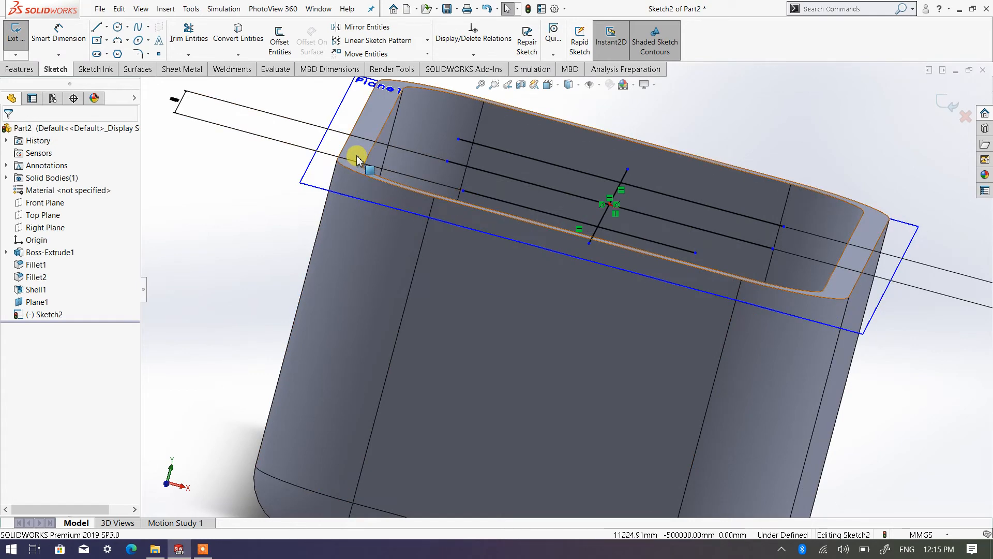
pyautogui.scroll(3, 559, 247)
pyautogui.moveTo(561, 249); pyautogui.dragTo(576, 304, button='middle')
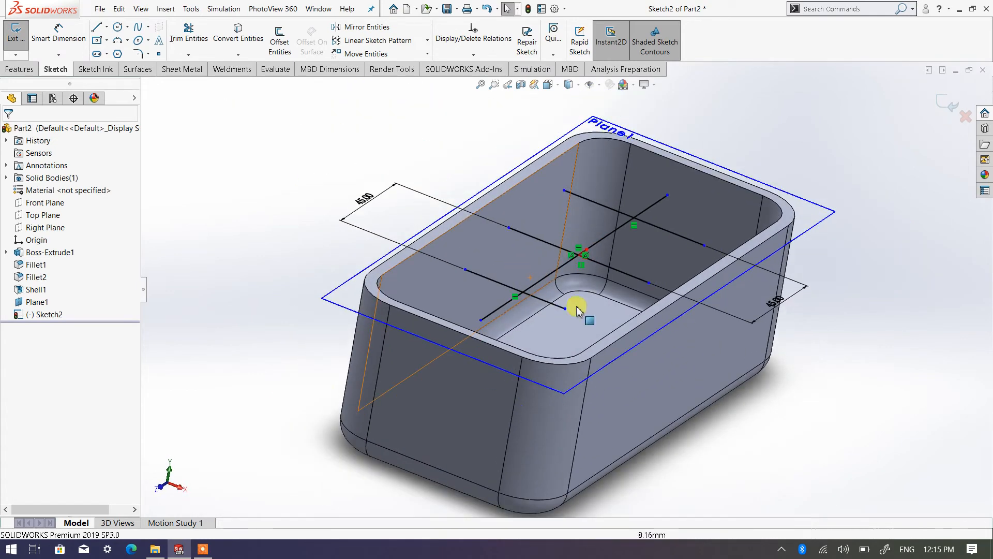
pyautogui.click(20, 70)
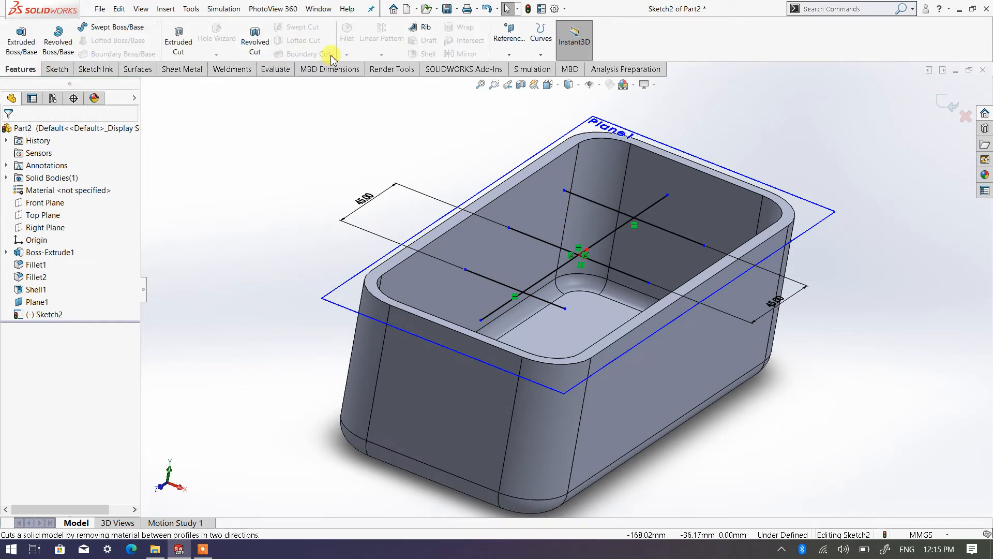
pyautogui.click(420, 28)
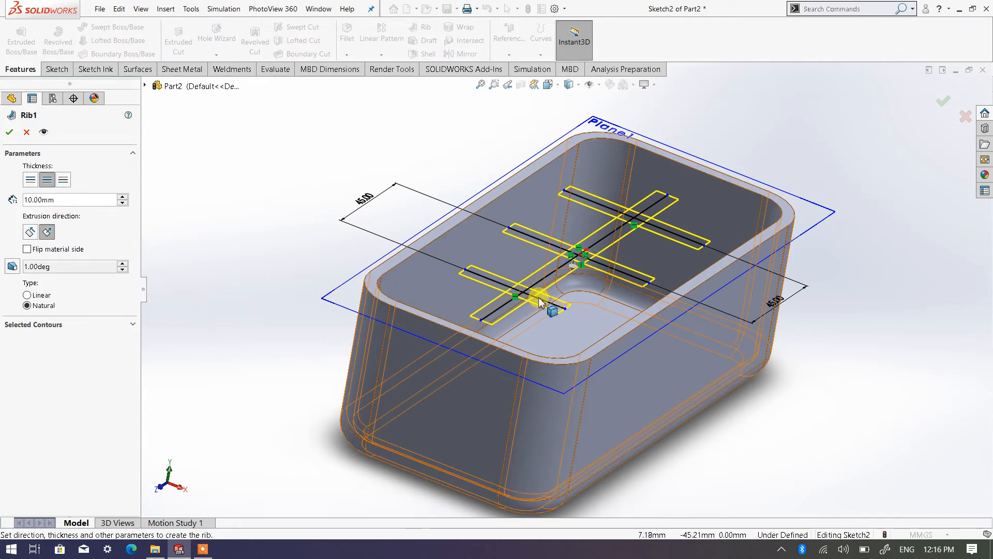
pyautogui.scroll(-2, 539, 298)
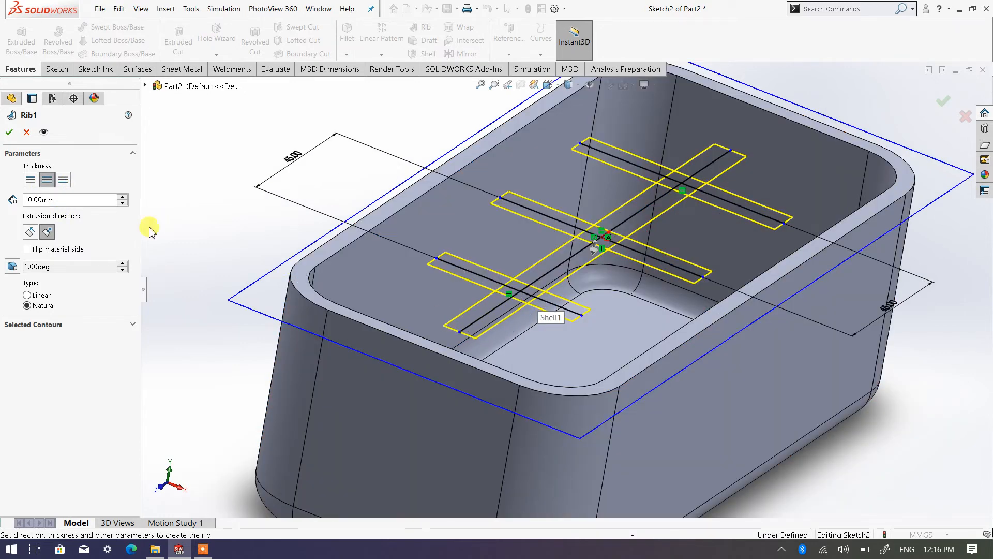
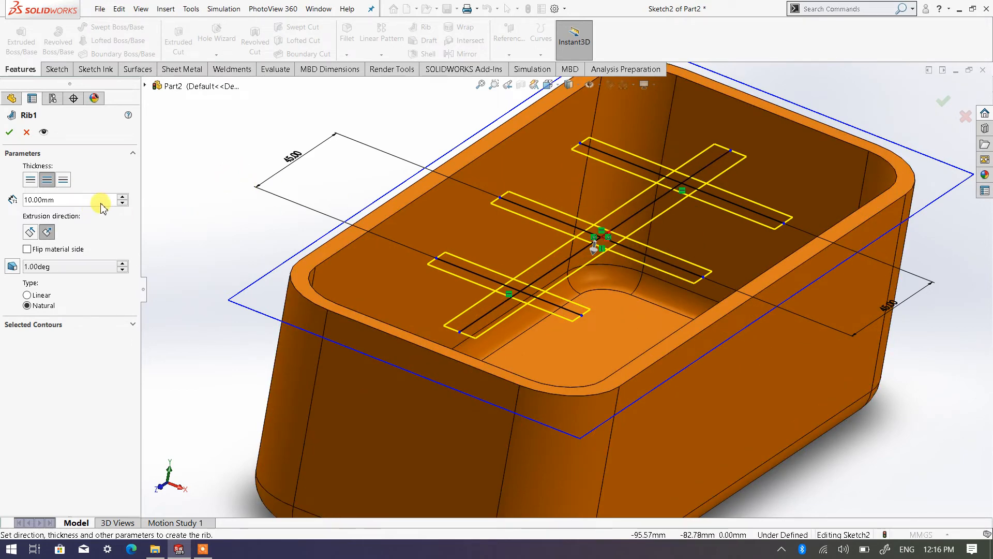
# Step: Set the rib thickness to 5 mm and create the crossing rib network inside the box
pyautogui.click(77, 199)
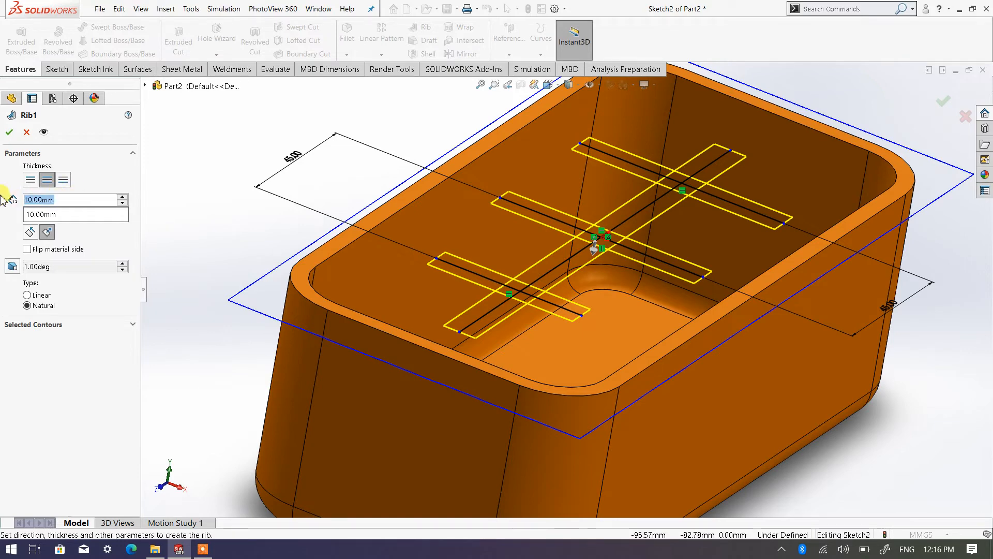
pyautogui.write('5')
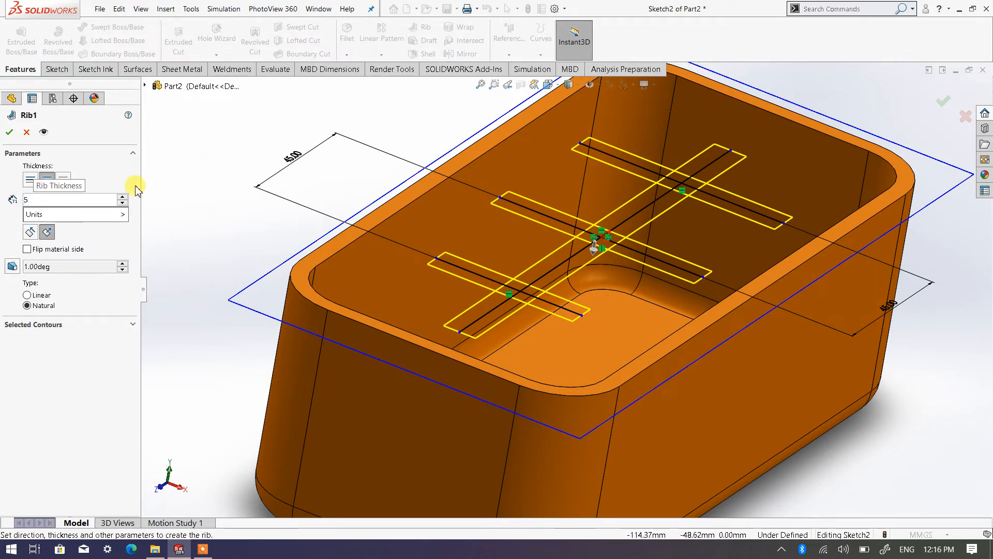
pyautogui.press('Return')
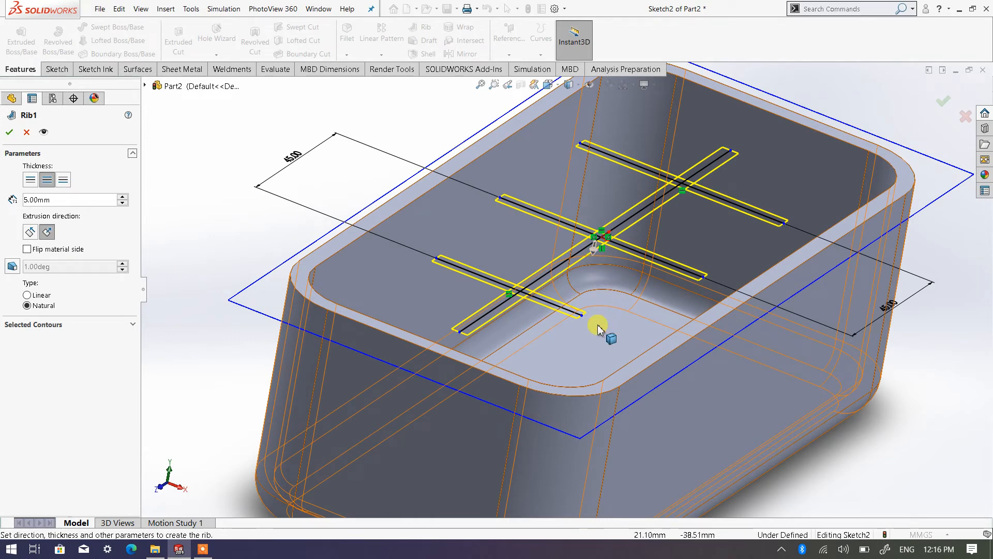
pyautogui.scroll(3, 214, 209)
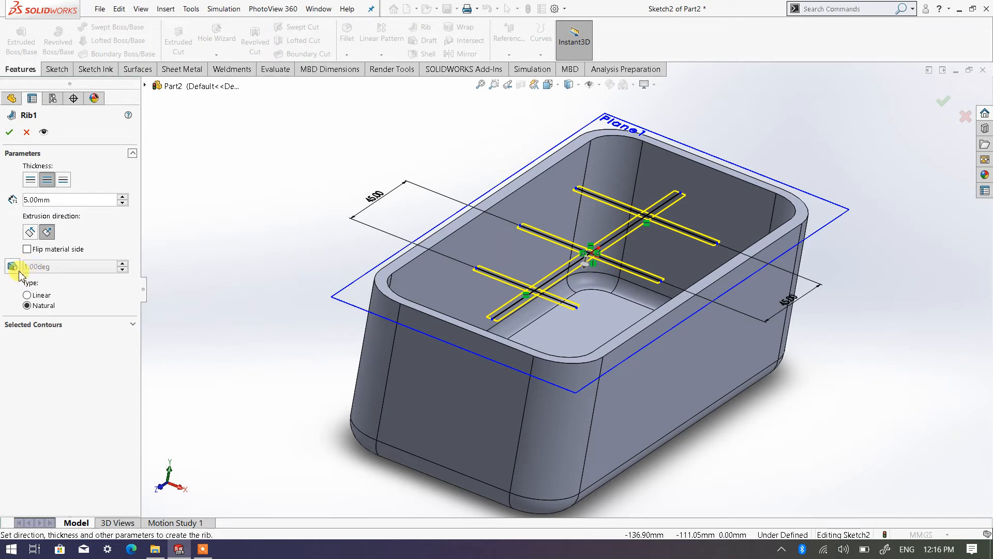
pyautogui.click(9, 132)
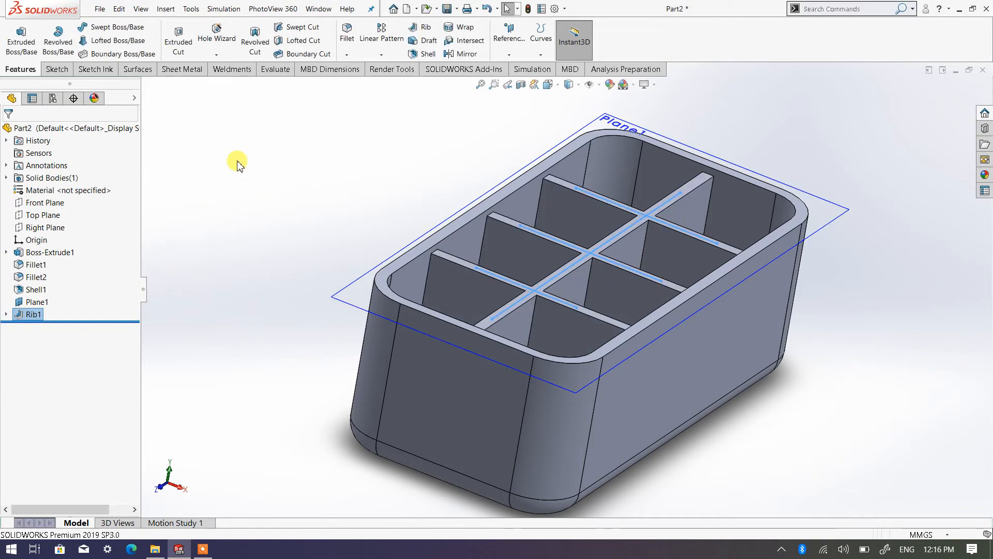
# Step: Examine the crossing ribs from above and up close where they meet the box's walls and rounded floor edges
pyautogui.moveTo(239, 164); pyautogui.dragTo(204, 222, button='middle')
pyautogui.scroll(2, 512, 320)
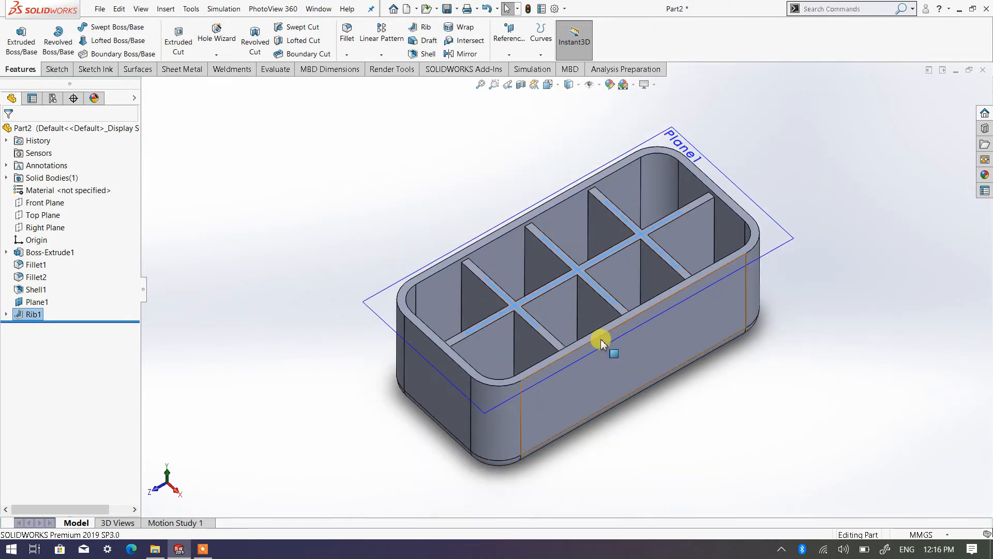
pyautogui.scroll(-1, 601, 339)
pyautogui.moveTo(588, 316); pyautogui.dragTo(579, 358, button='middle')
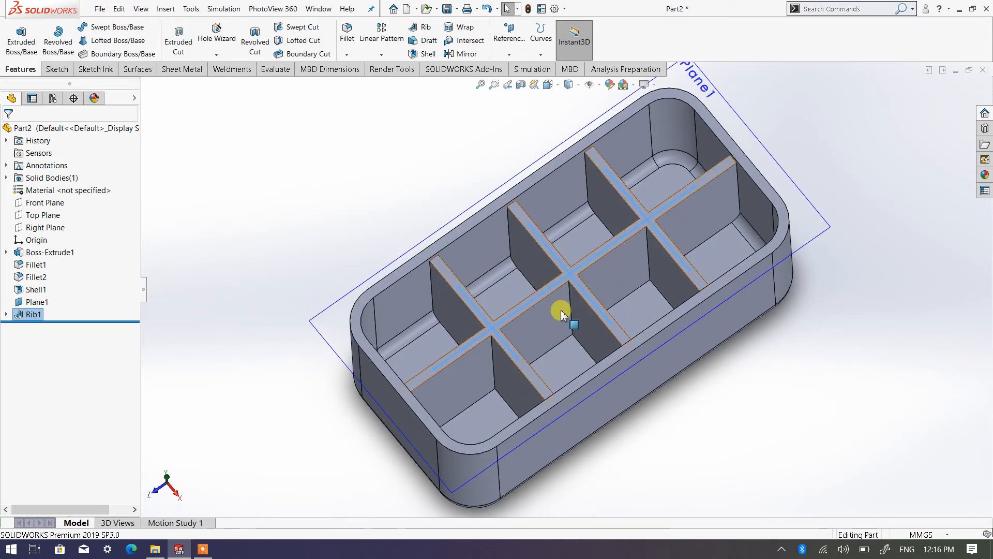
pyautogui.scroll(-1, 558, 314)
pyautogui.scroll(-3, 497, 263)
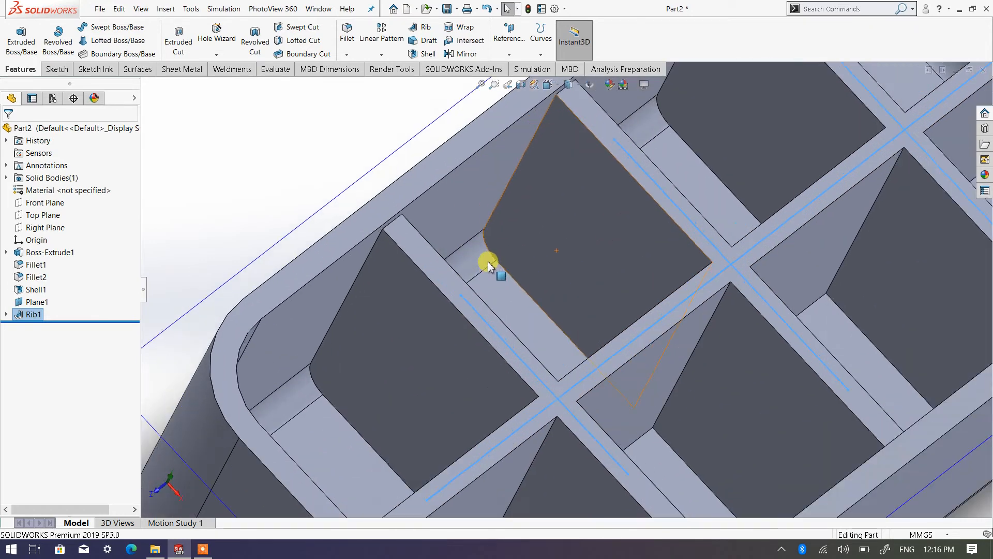
pyautogui.scroll(-3, 490, 265)
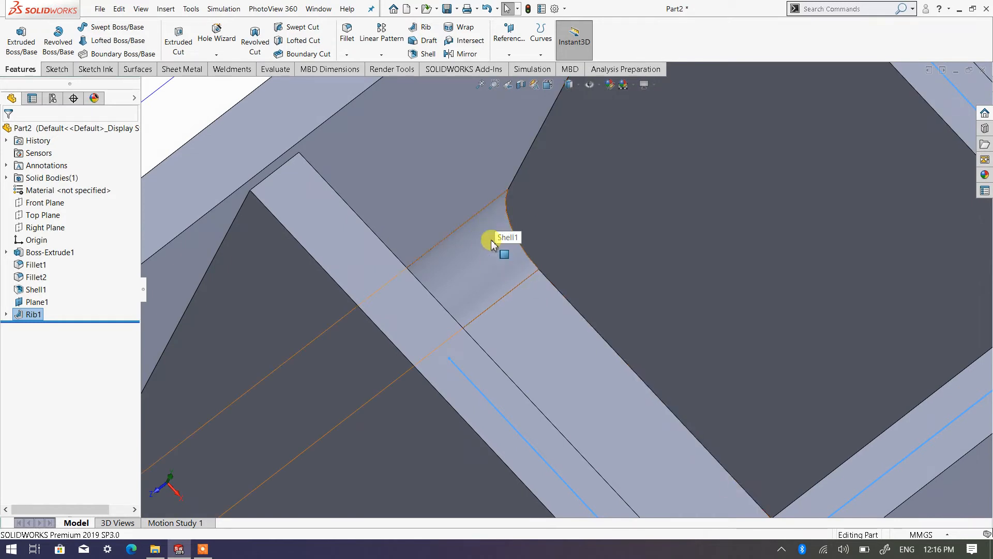
pyautogui.scroll(2, 507, 283)
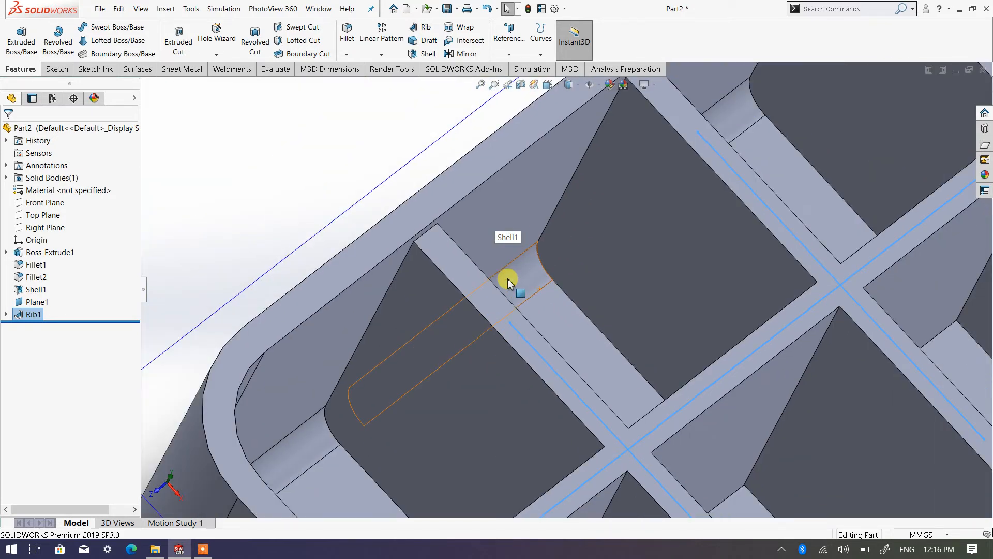
pyautogui.scroll(5, 531, 290)
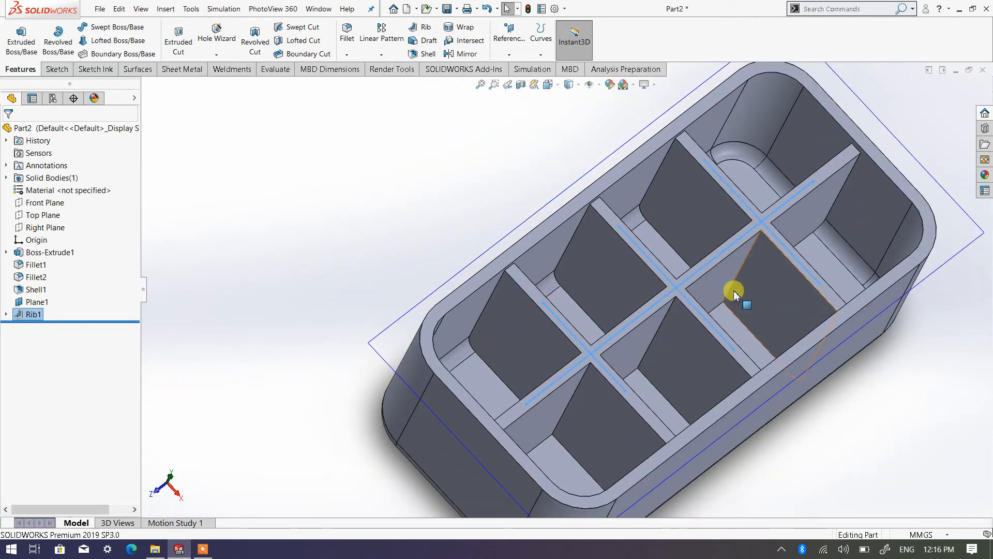
pyautogui.moveTo(714, 377); pyautogui.dragTo(700, 354, button='middle')
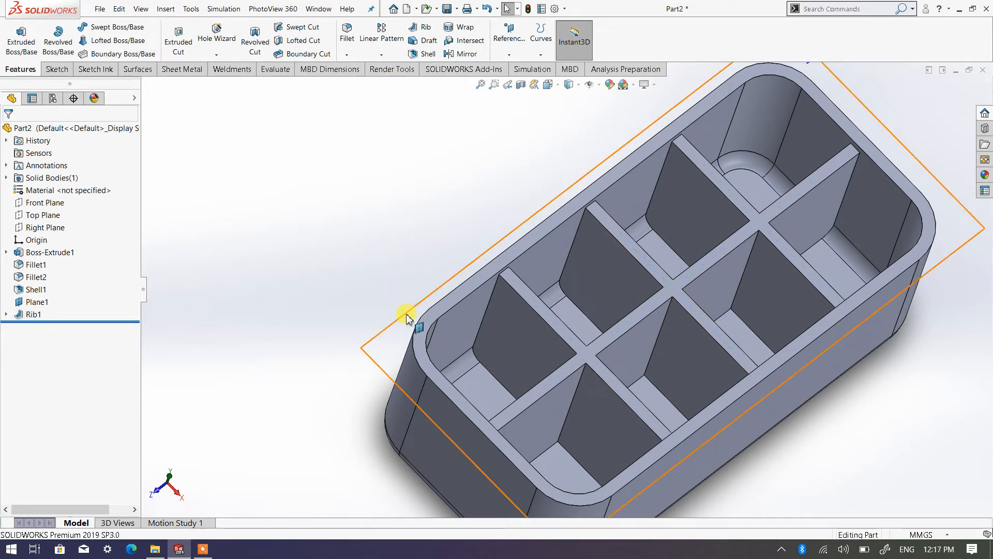
# Step: Hide the reference plane used for the rib sketch
pyautogui.scroll(3, 414, 305)
pyautogui.click(456, 319)
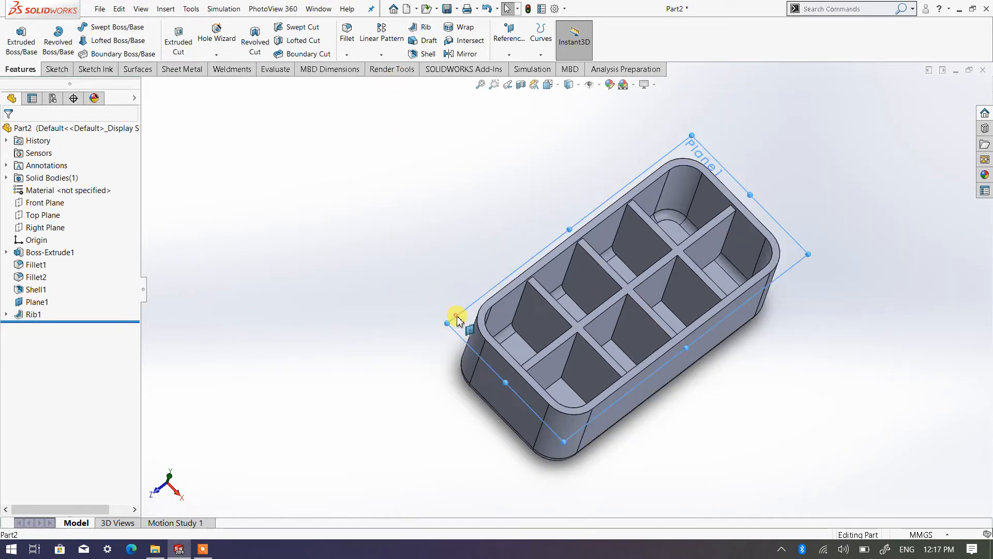
pyautogui.rightClick(455, 315)
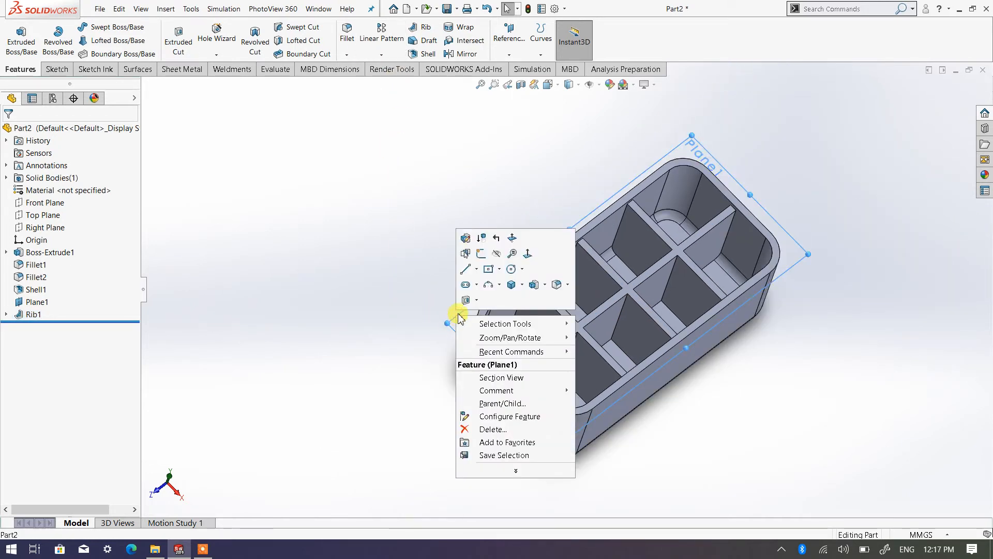
pyautogui.click(497, 254)
# Step: Fillet the edges of the rib network's top face with a 1 mm radius
pyautogui.scroll(-2, 714, 300)
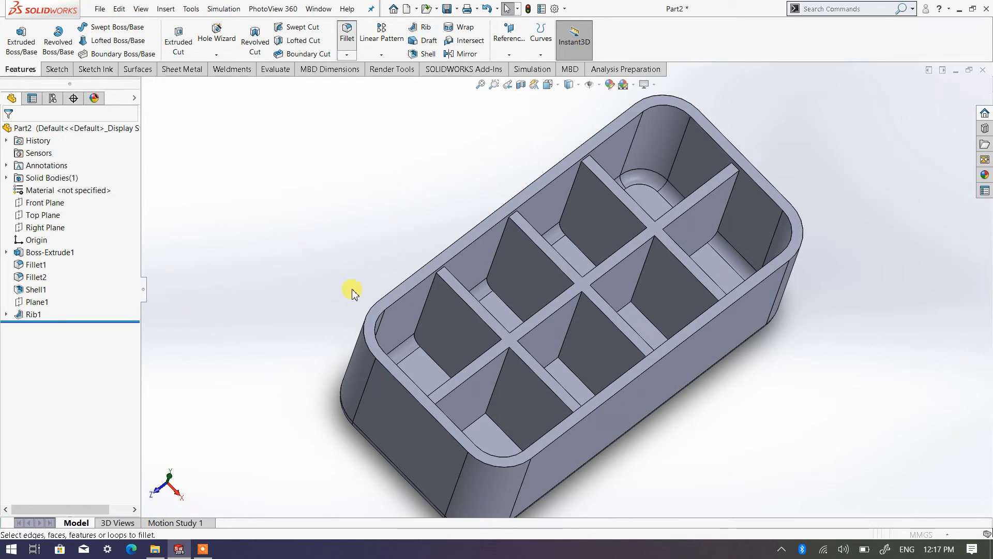
pyautogui.write('1.00mm')
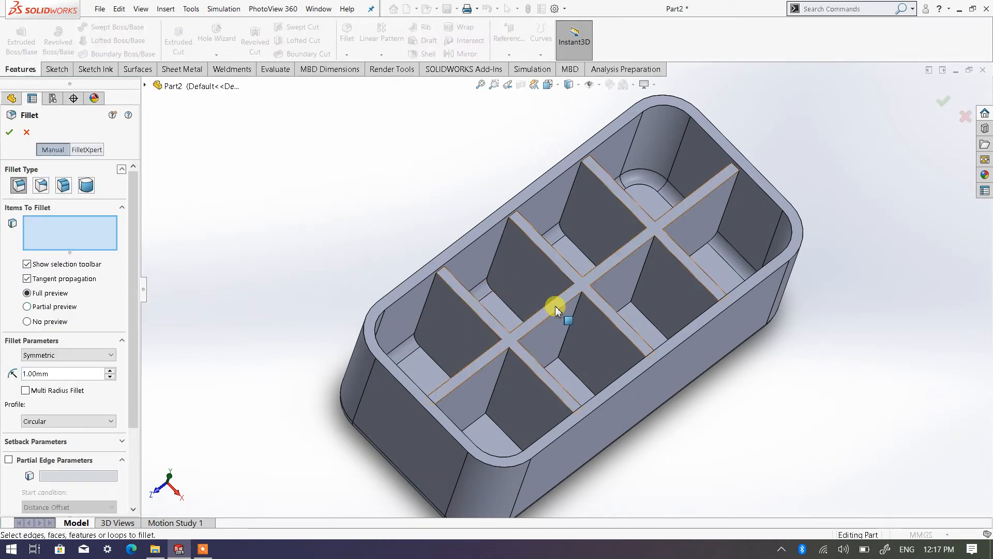
pyautogui.click(455, 310)
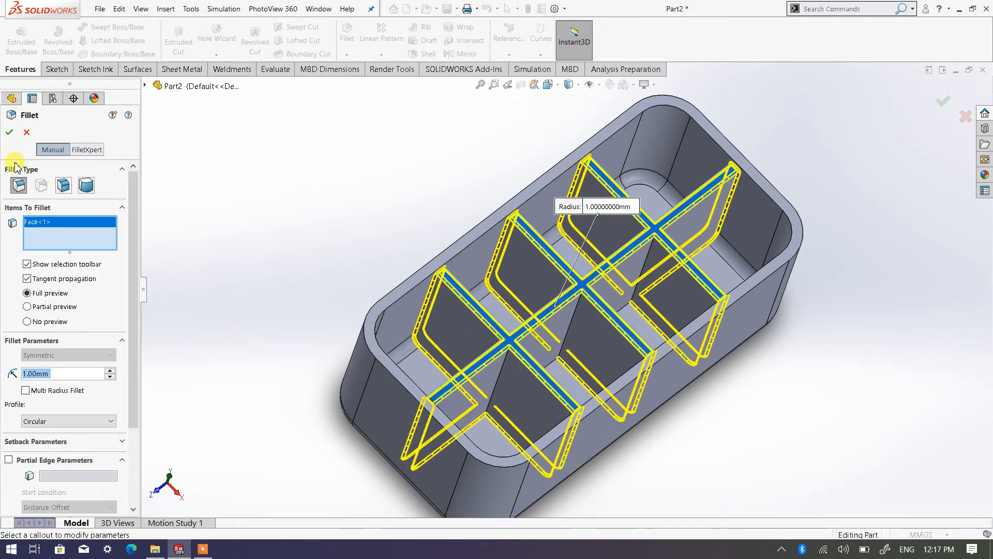
pyautogui.click(11, 132)
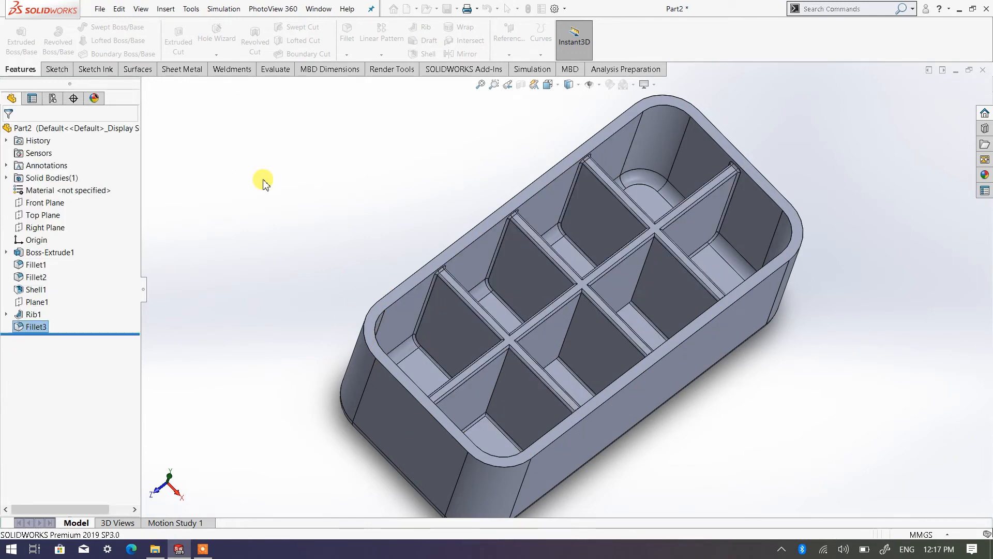
# Step: Fillet the edges of the box's top rim face with a 2 mm radius
pyautogui.click(370, 308)
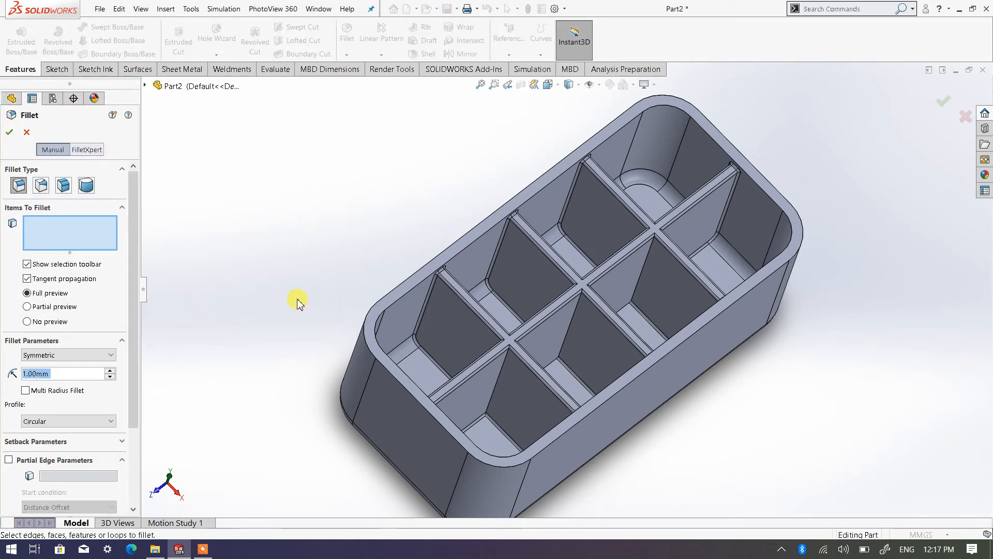
pyautogui.write('2')
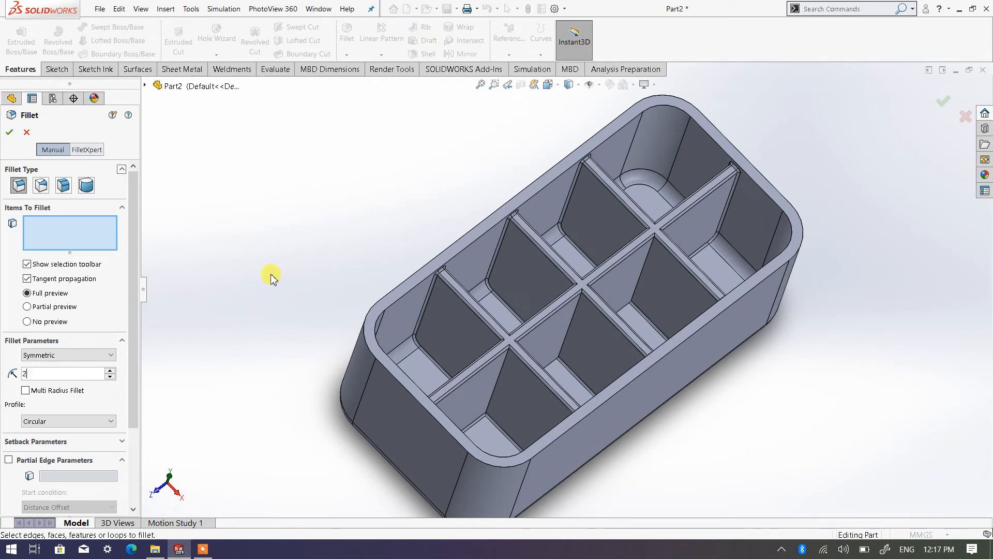
pyautogui.click(418, 285)
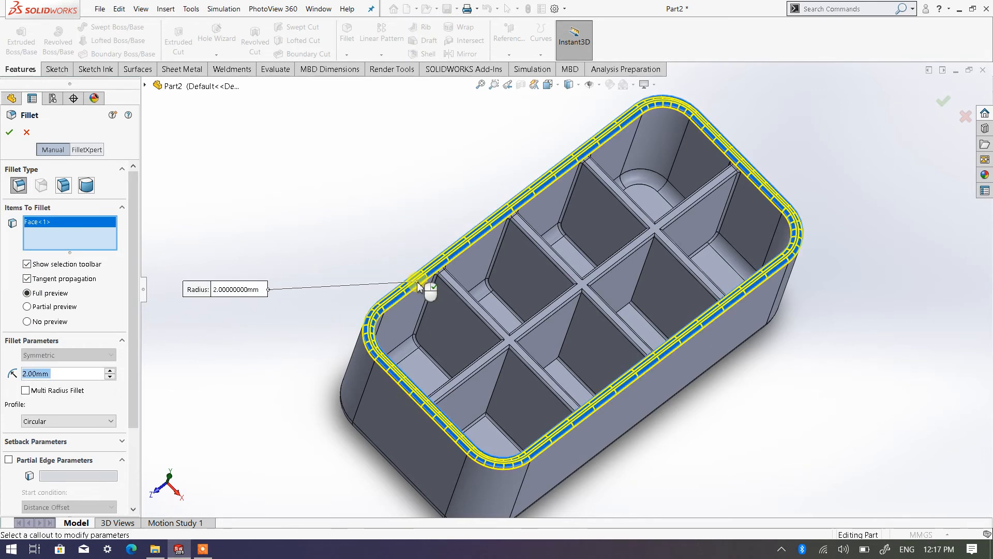
pyautogui.click(11, 133)
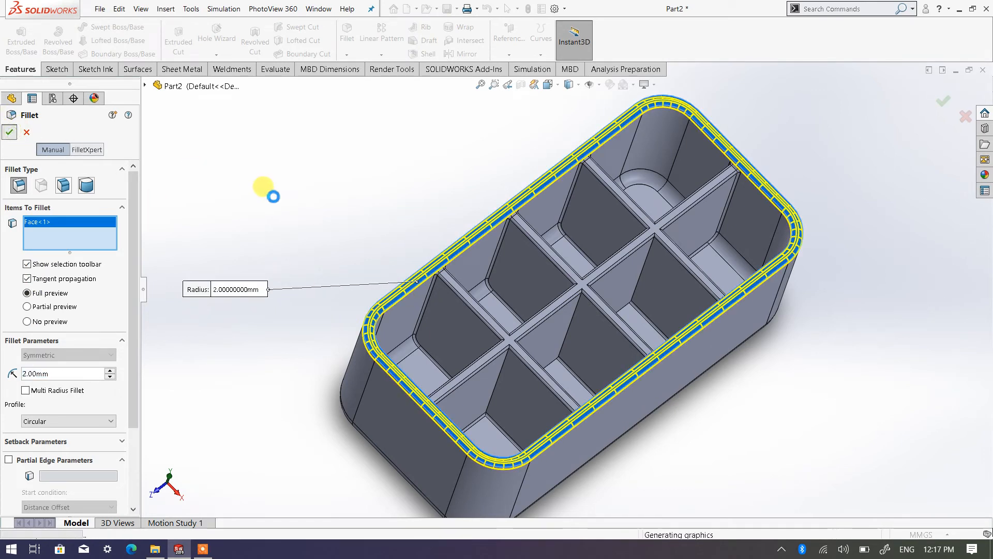
# Step: Close the ribbed box part without saving its changes
pyautogui.moveTo(621, 466); pyautogui.dragTo(535, 366, button='middle')
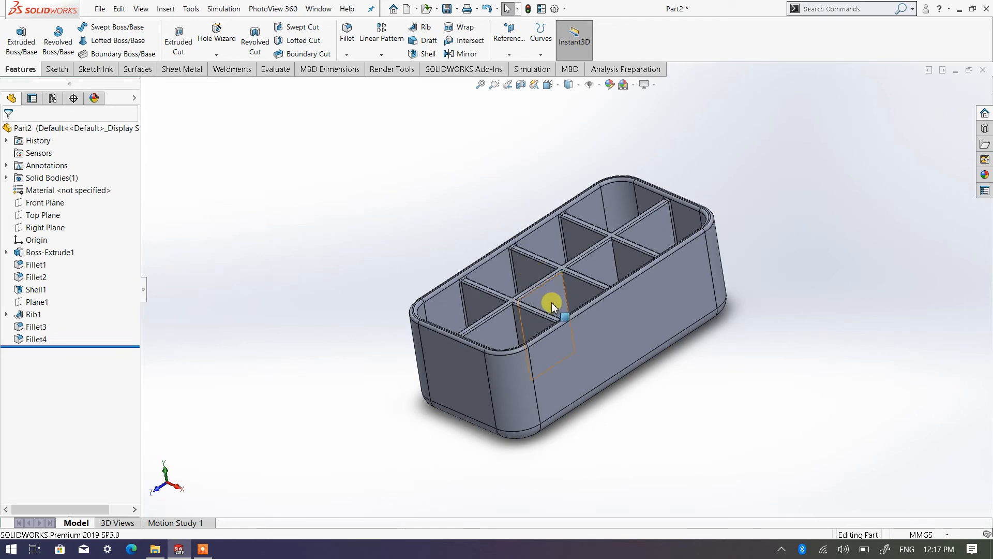
pyautogui.moveTo(553, 306); pyautogui.dragTo(622, 340, button='middle')
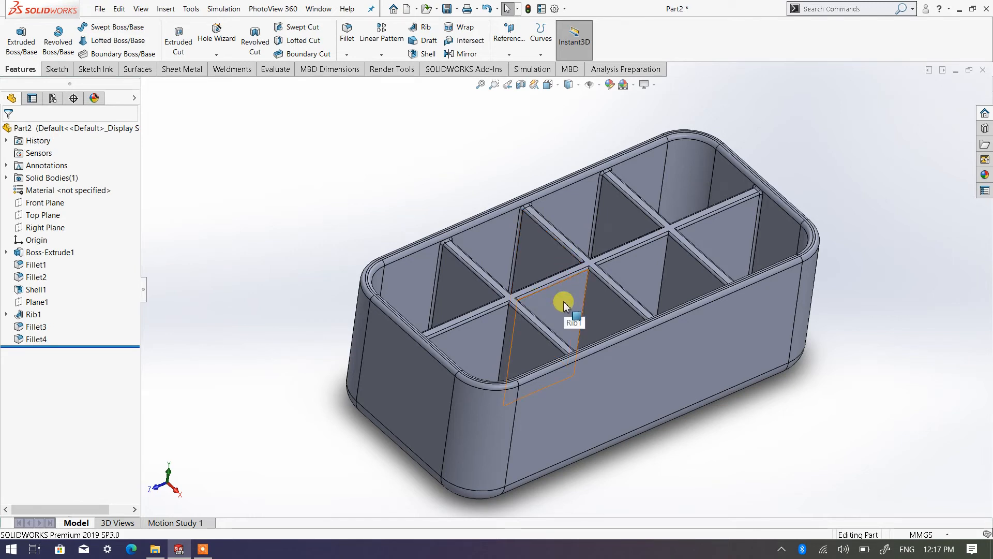
pyautogui.scroll(2, 646, 331)
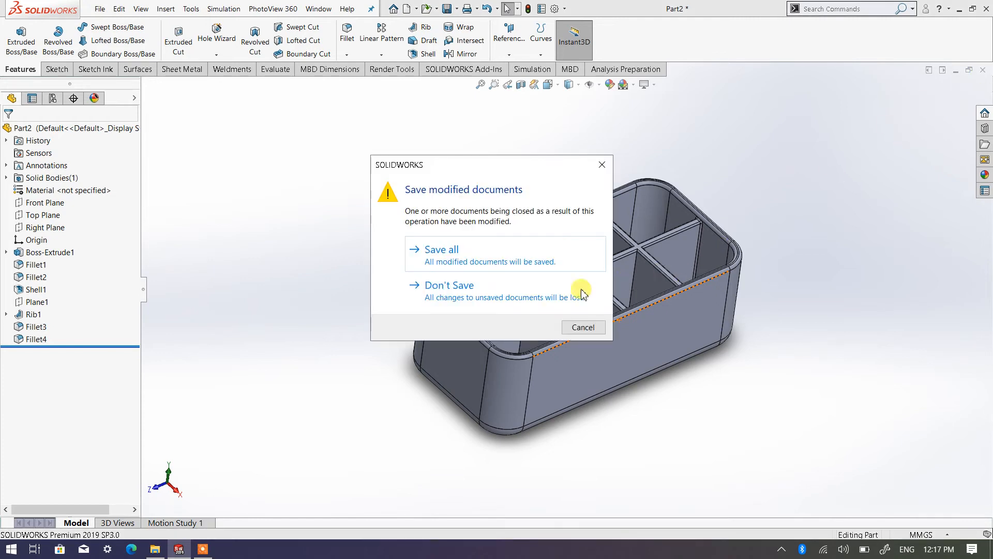
pyautogui.click(476, 287)
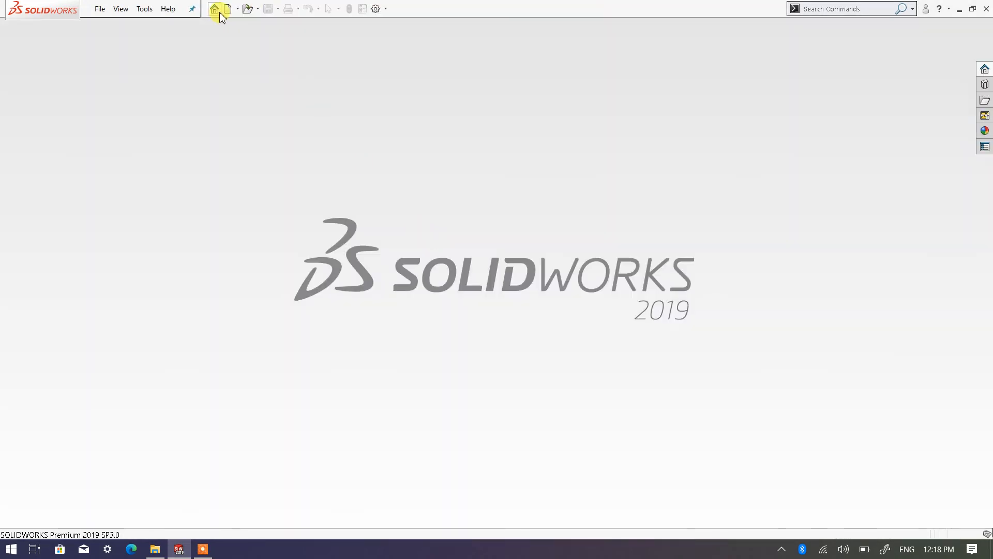
# Step: Create a new part and start a sketch on the Top Plane
pyautogui.click(227, 9)
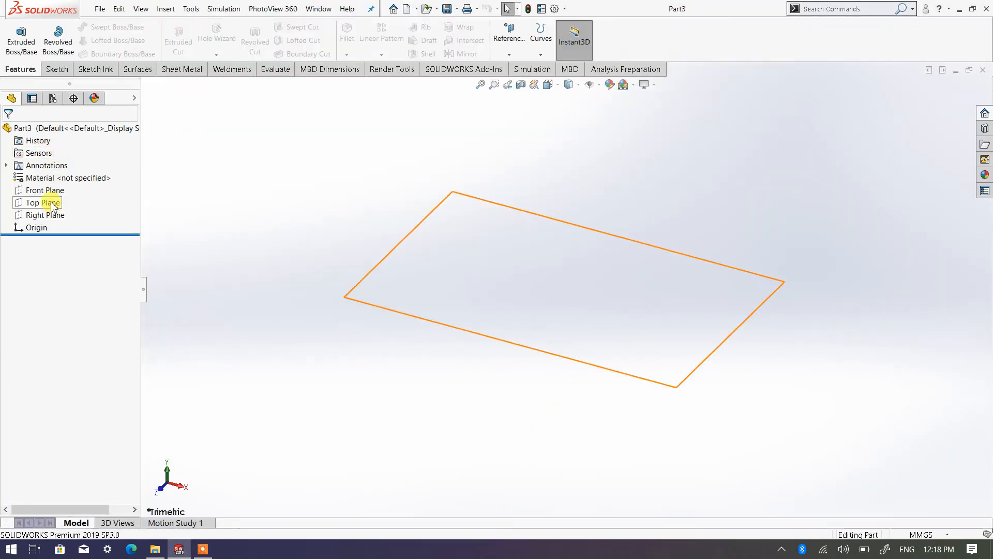
pyautogui.click(52, 206)
pyautogui.click(65, 188)
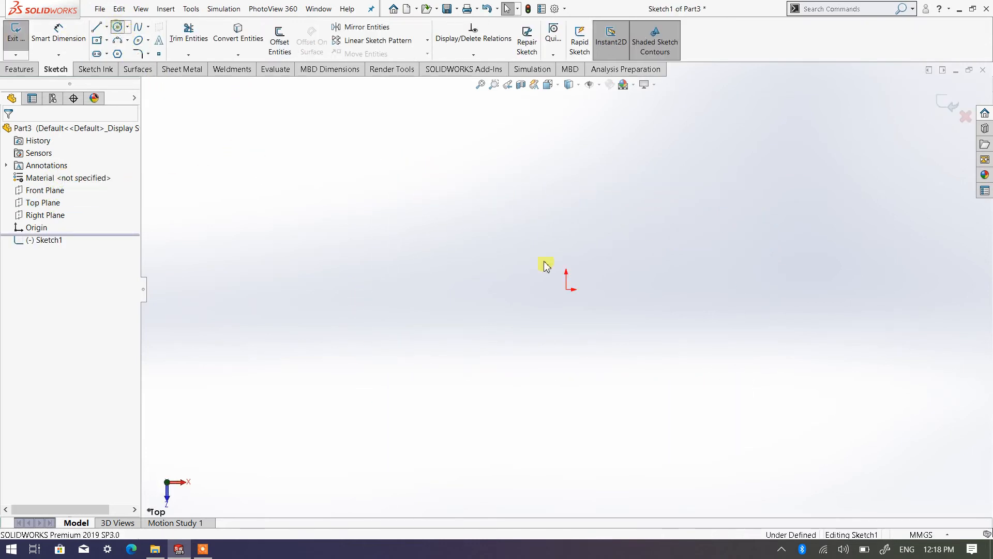
# Step: Sketch a circle centred on the origin and dimension its diameter as 600 mm
pyautogui.click(567, 289)
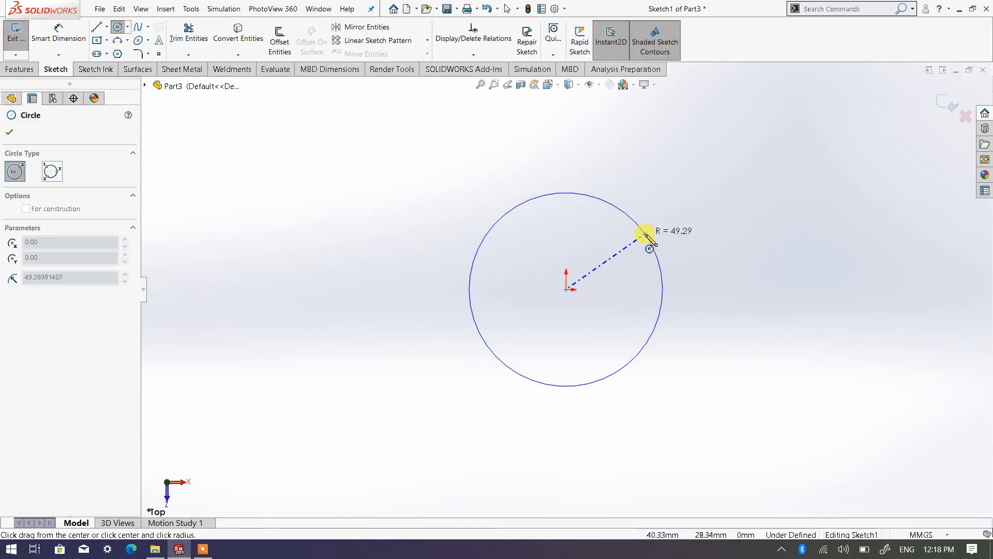
pyautogui.click(646, 235)
pyautogui.rightClick(649, 166)
pyautogui.click(754, 192)
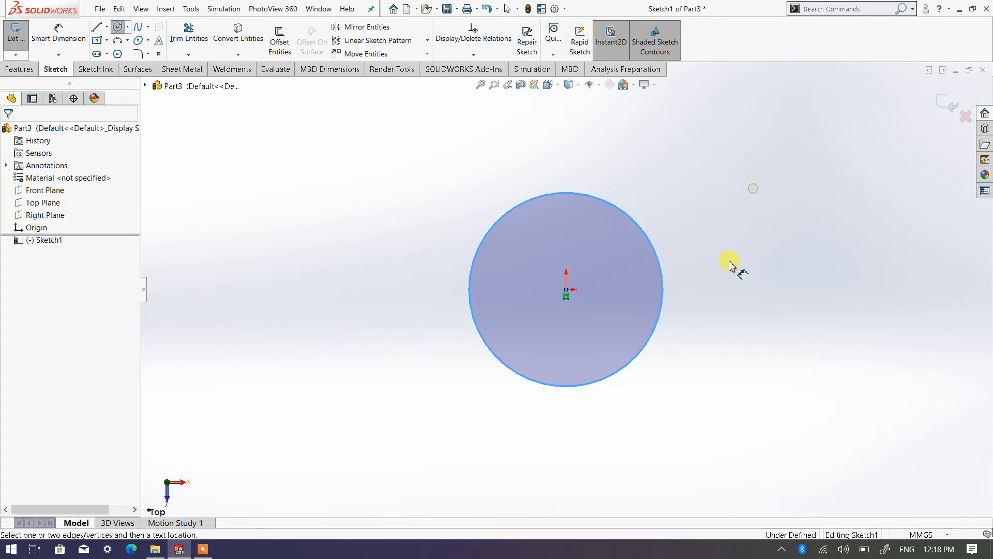
pyautogui.click(666, 291)
pyautogui.click(732, 292)
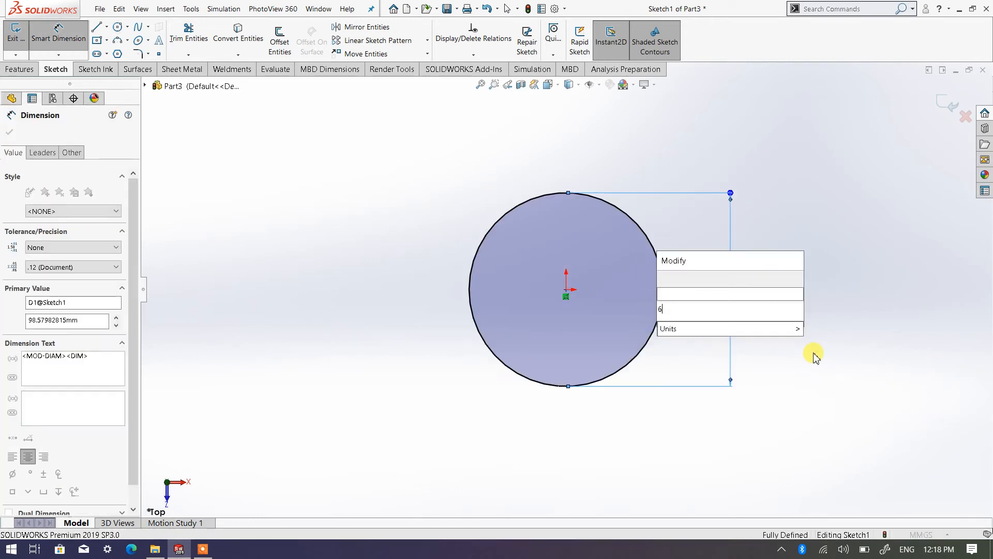
pyautogui.write('600')
pyautogui.click(664, 278)
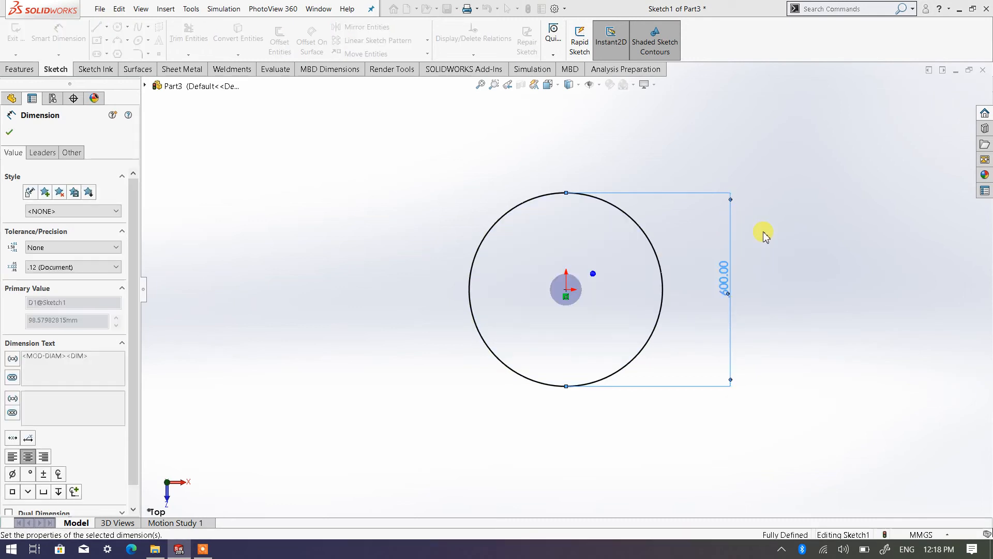
pyautogui.rightClick(786, 231)
pyautogui.click(797, 264)
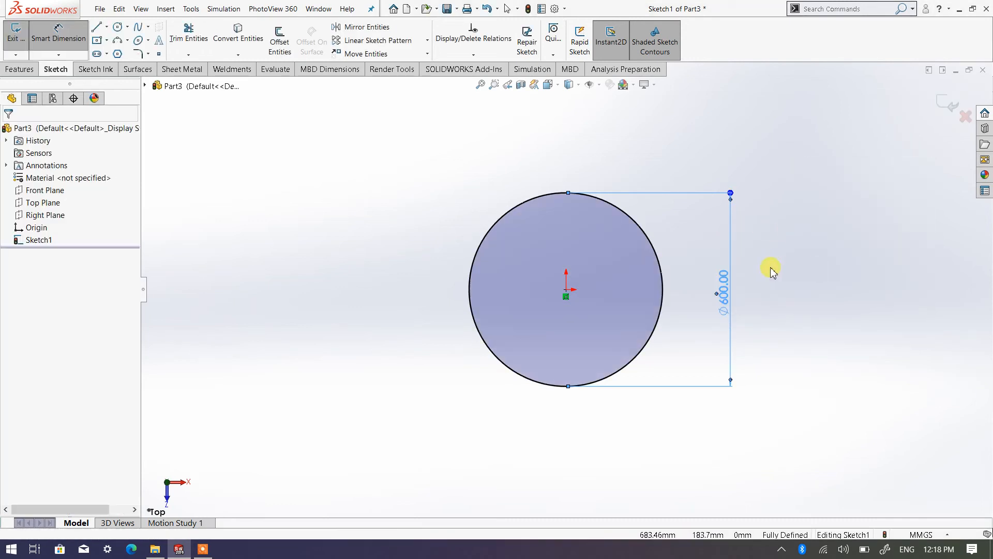
# Step: Switch the circle sketch to the isometric view
pyautogui.click(554, 91)
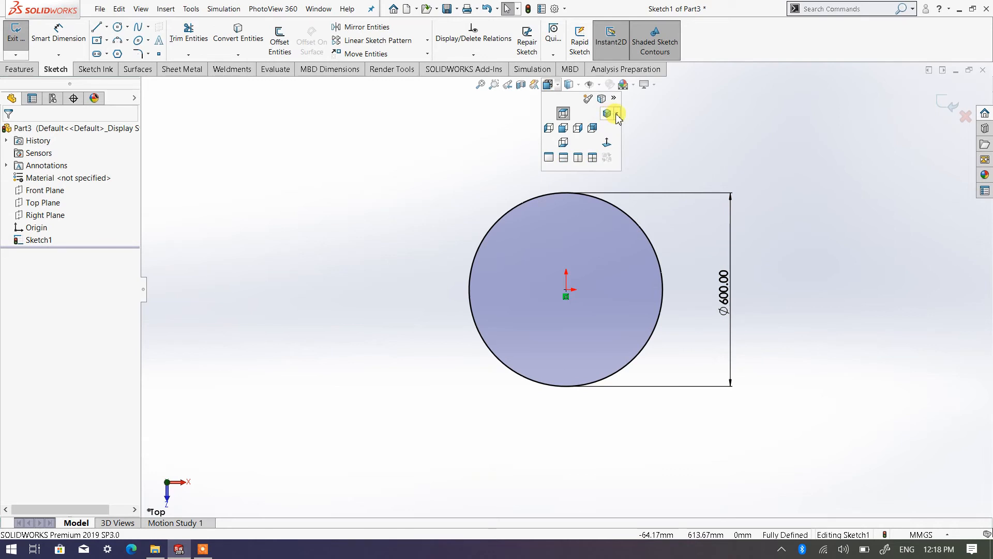
pyautogui.click(616, 115)
pyautogui.click(626, 127)
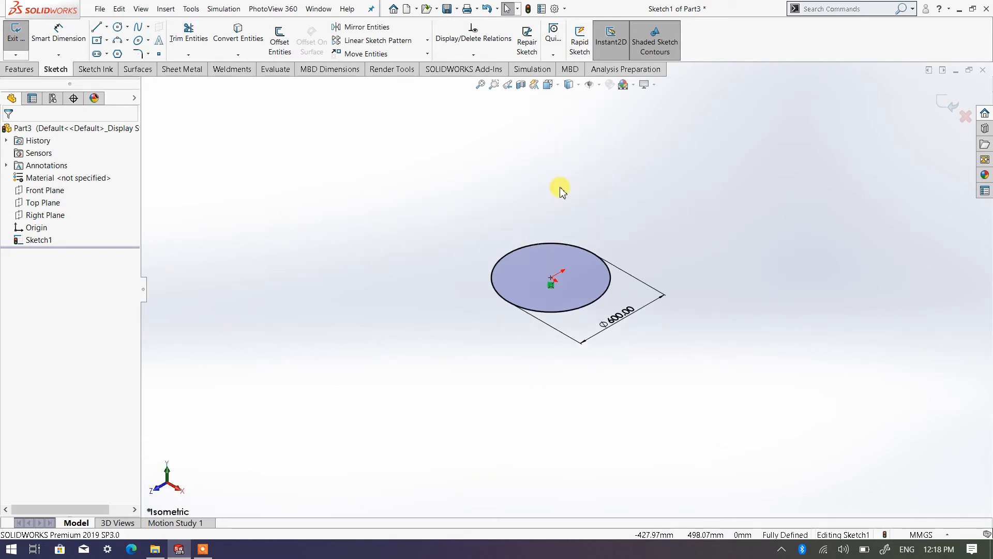
# Step: Start a blind Extruded Boss/Base from the 600 mm circle with a depth of 250 mm
pyautogui.click(20, 69)
pyautogui.click(21, 42)
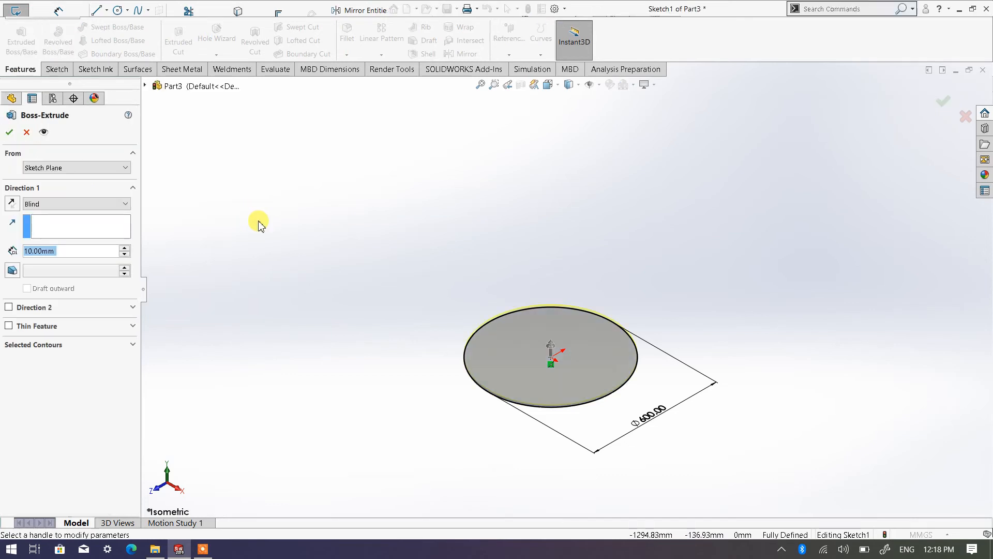
pyautogui.click(125, 249)
pyautogui.click(125, 249)
pyautogui.click(125, 248)
pyautogui.click(125, 249)
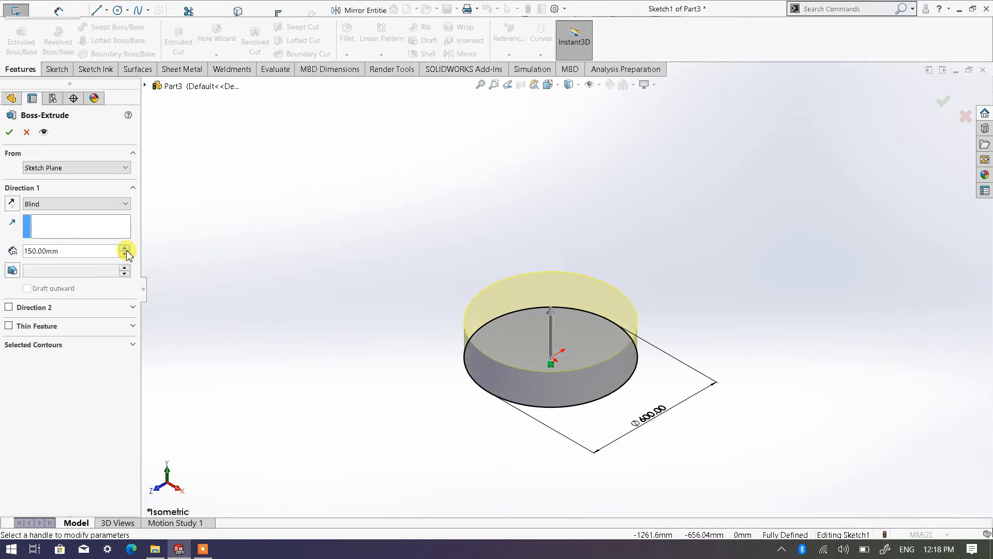
pyautogui.click(125, 248)
pyautogui.click(126, 249)
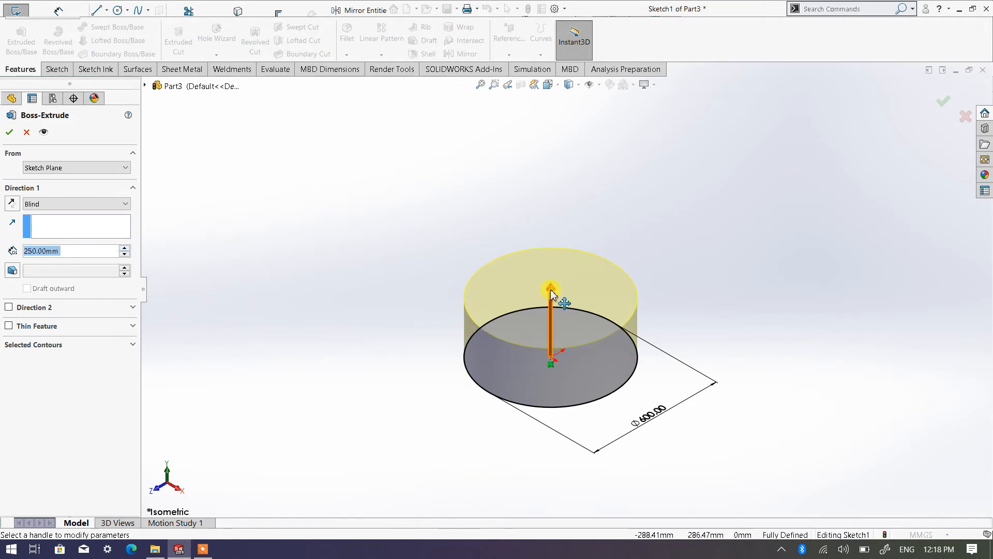
# Step: Try out different extrusion depths for the cylinder, from 346 mm up to 757 mm and back to 415 mm
pyautogui.click(551, 289)
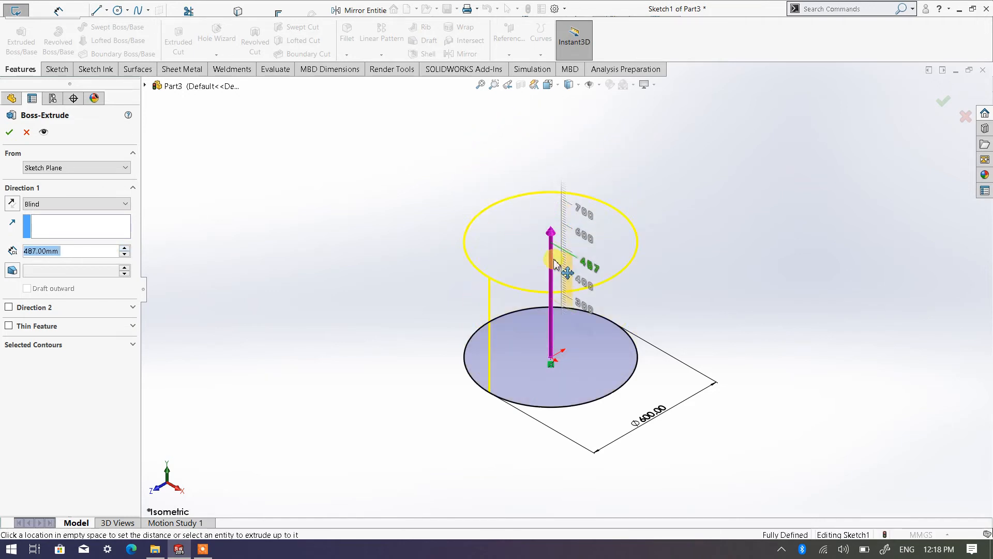
pyautogui.click(558, 280)
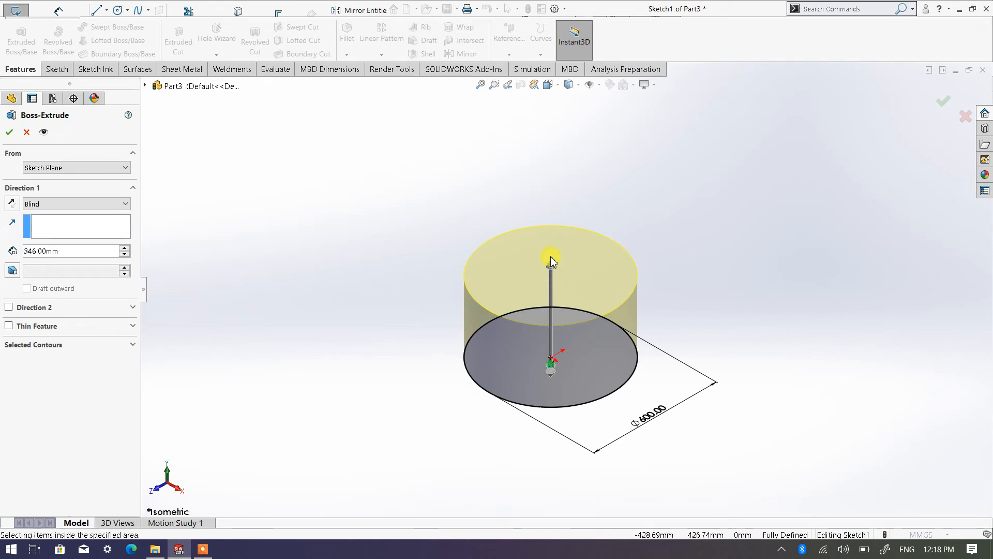
pyautogui.click(551, 268)
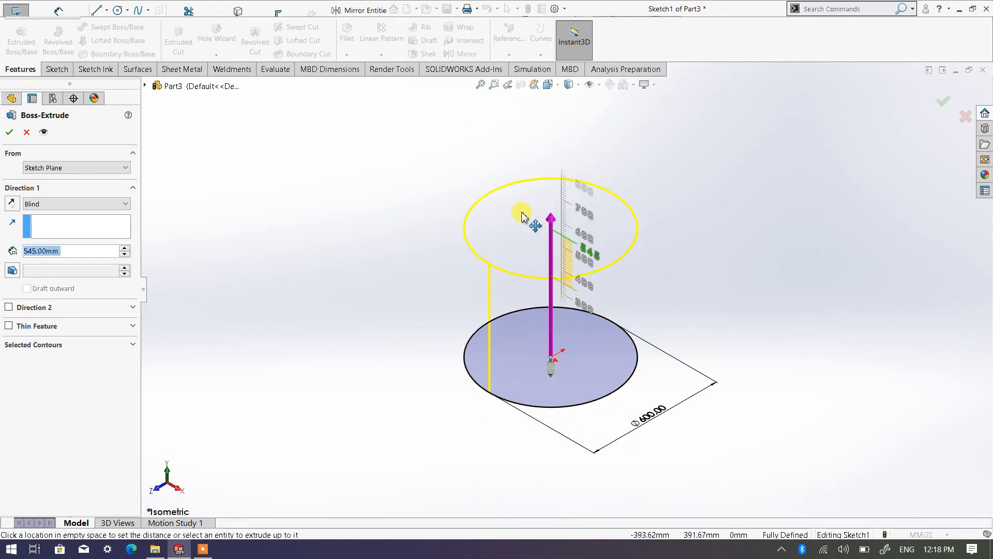
pyautogui.click(519, 164)
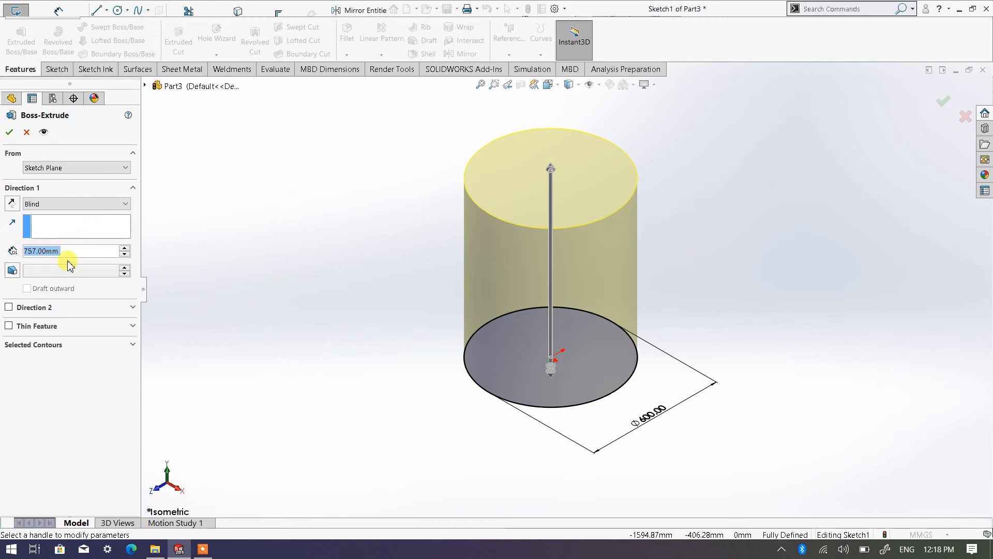
pyautogui.click(556, 191)
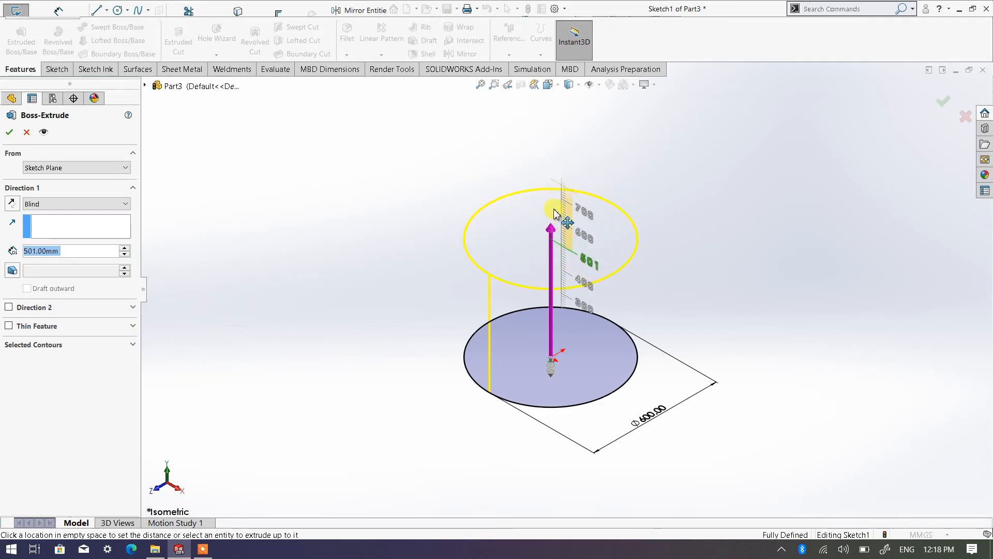
pyautogui.click(556, 220)
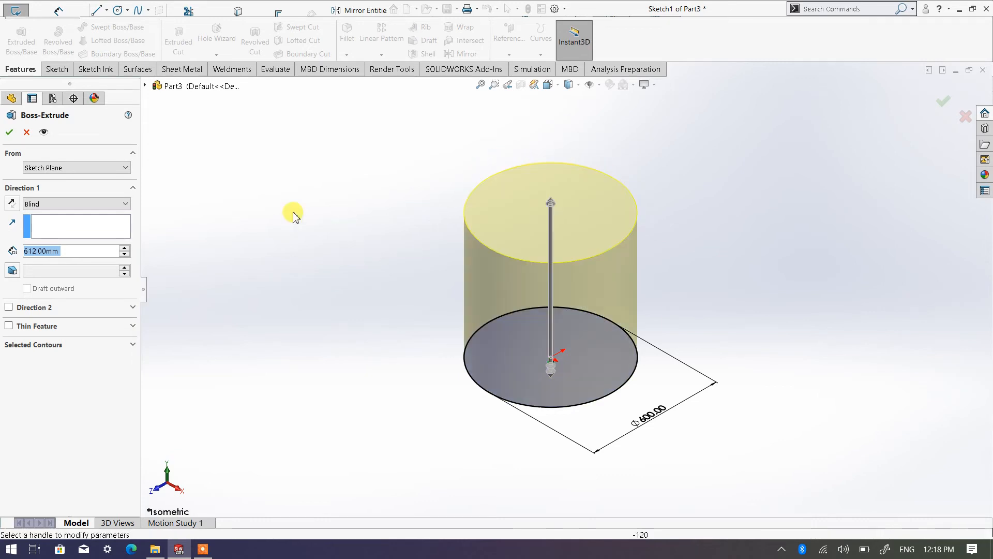
pyautogui.click(125, 254)
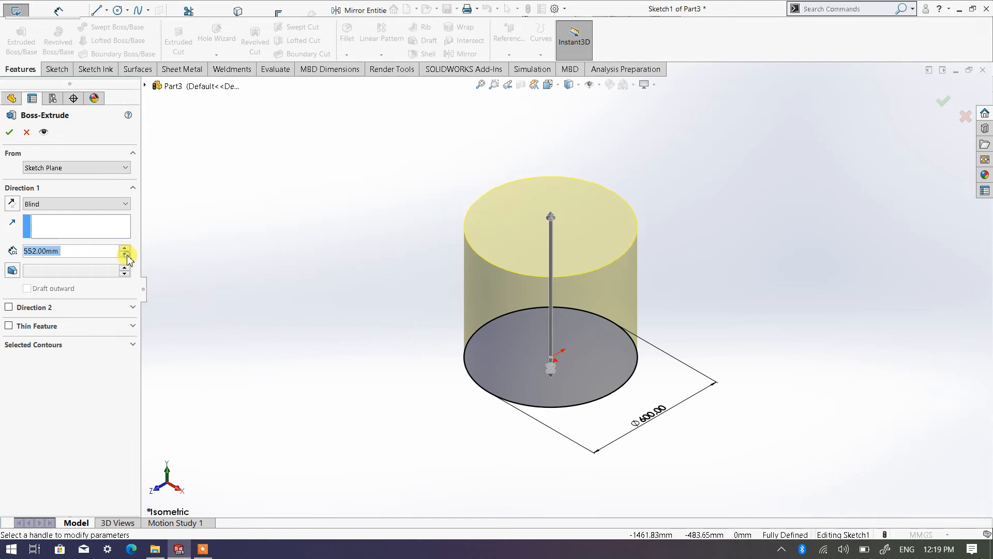
pyautogui.click(551, 217)
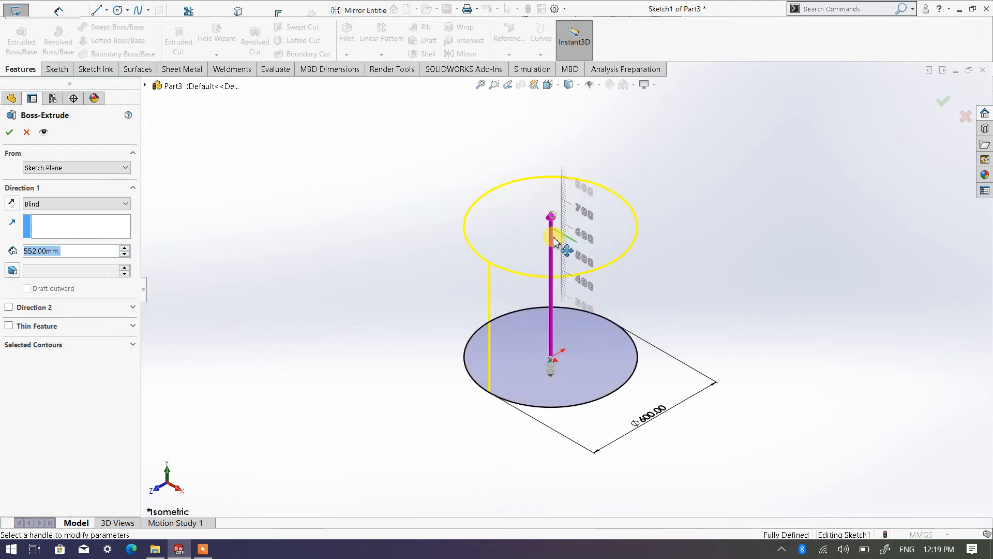
pyautogui.click(550, 259)
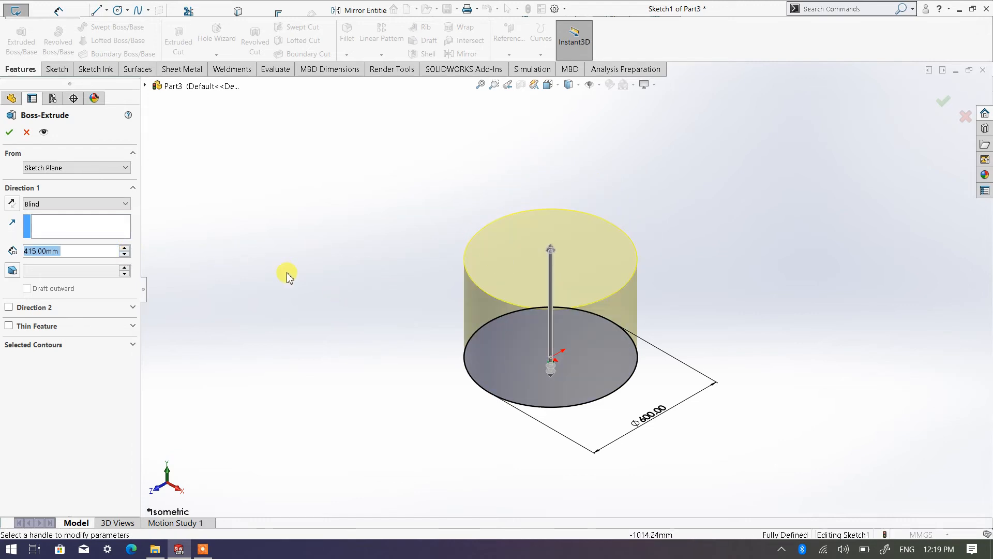
# Step: Set the cylinder's extrusion depth to 400 mm and complete the extrusion
pyautogui.write('400')
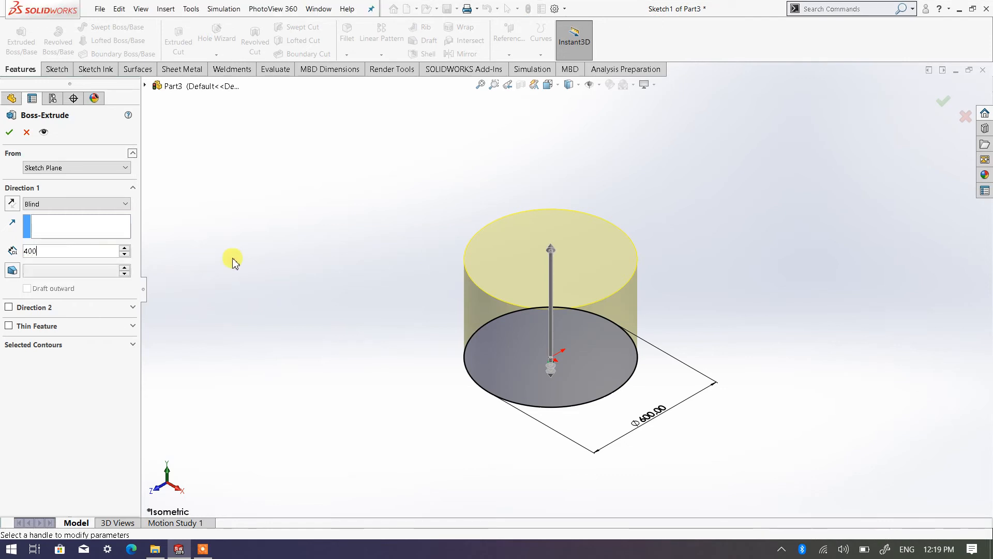
pyautogui.press('Return')
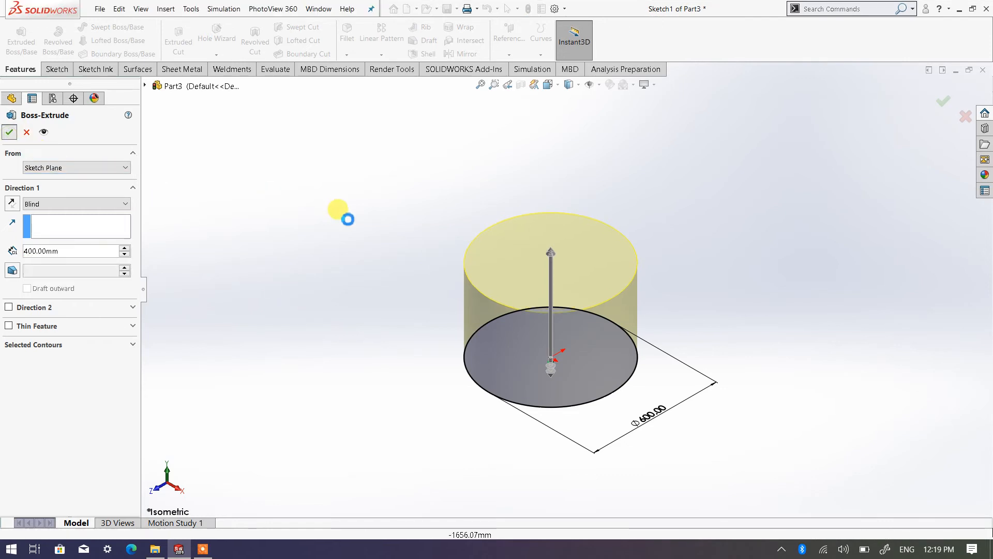
# Step: Fillet the edge of the cylinder's bottom face with a 30 mm radius
pyautogui.scroll(-2, 532, 305)
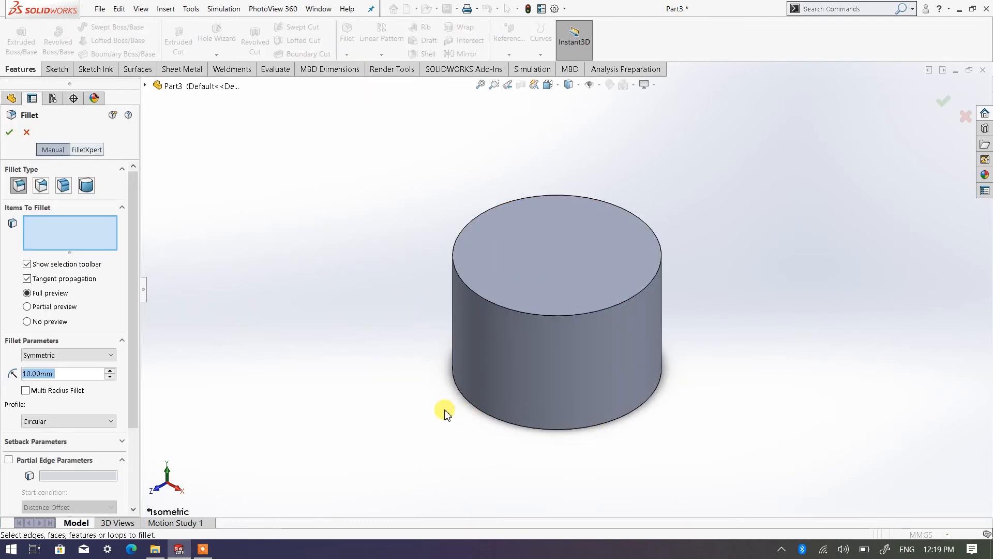
pyautogui.write('5')
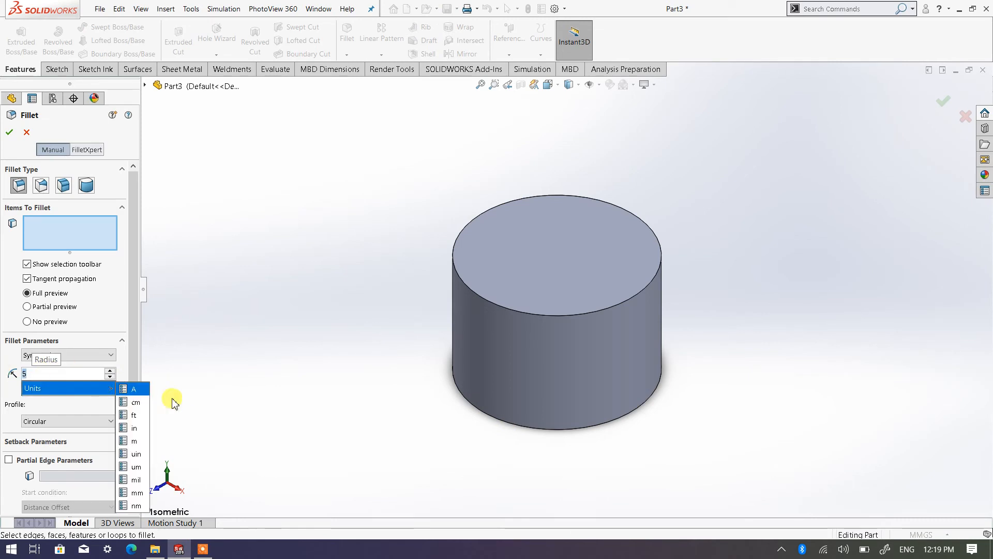
pyautogui.write('10')
pyautogui.press('Return')
pyautogui.moveTo(462, 462); pyautogui.dragTo(523, 343, button='middle')
pyautogui.click(523, 343)
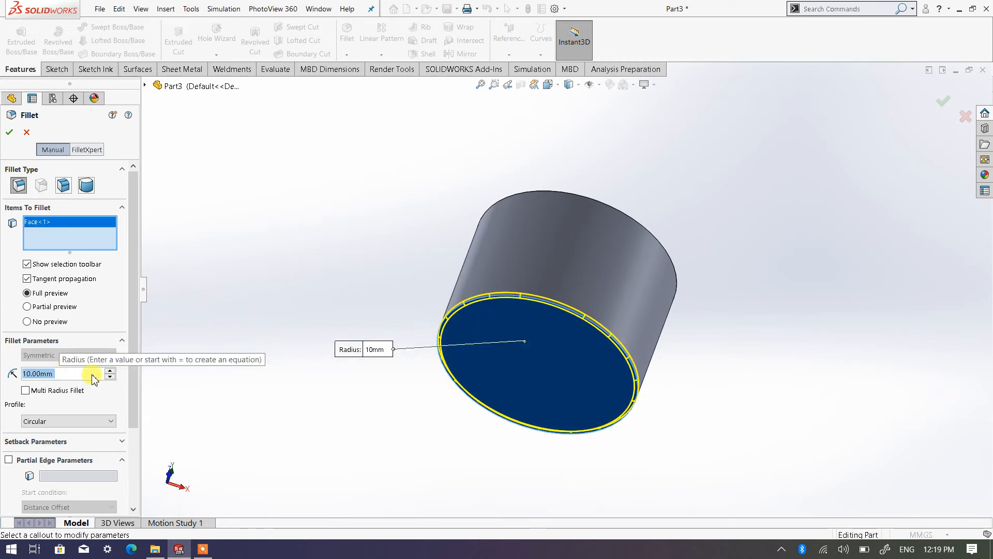
pyautogui.click(110, 370)
pyautogui.click(111, 370)
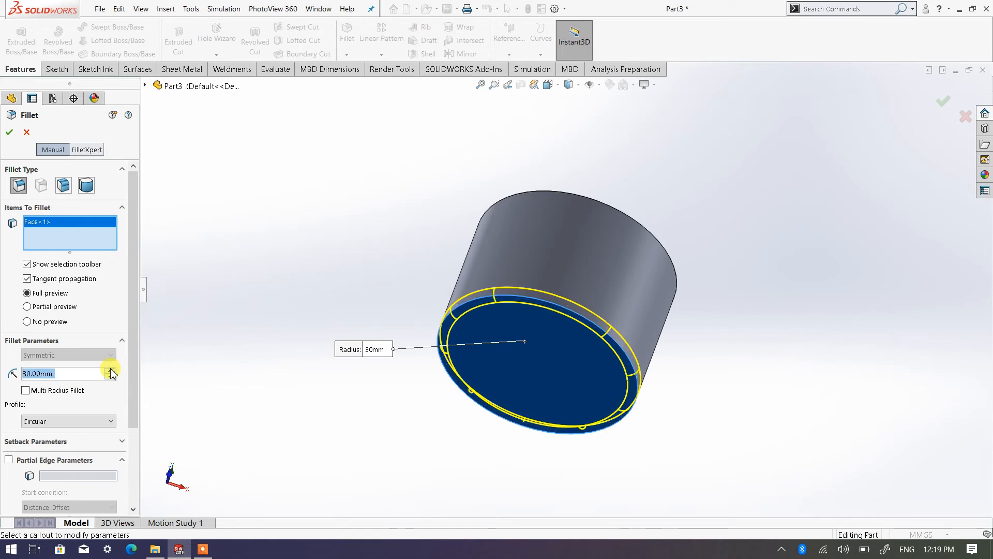
pyautogui.click(10, 136)
# Step: Shell the cylinder with a 10 mm wall thickness, removing the top face and showing the preview
pyautogui.moveTo(428, 272); pyautogui.dragTo(346, 369, button='middle')
pyautogui.moveTo(418, 309); pyautogui.dragTo(400, 323, button='middle')
pyautogui.scroll(-3, 591, 306)
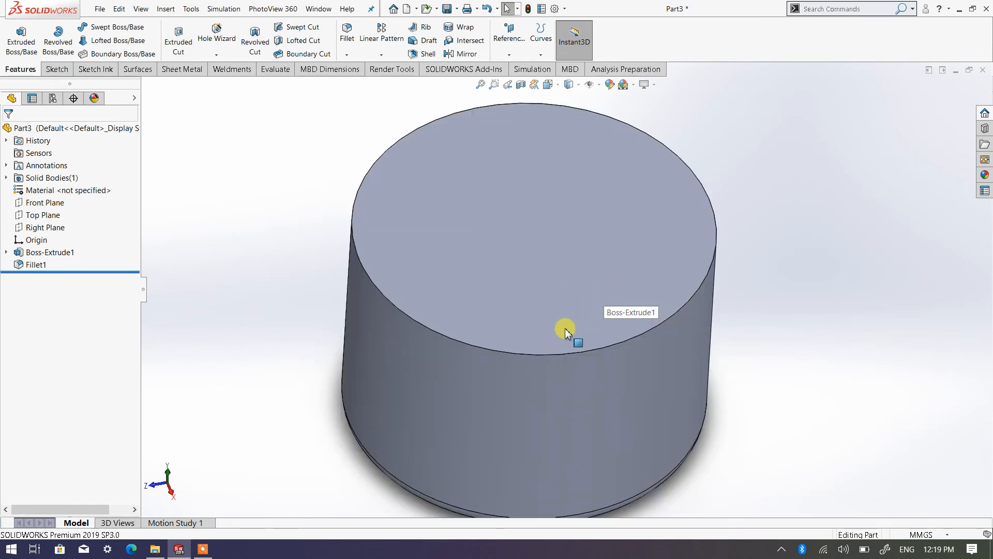
pyautogui.scroll(2, 551, 333)
pyautogui.moveTo(537, 335); pyautogui.dragTo(554, 304, button='middle')
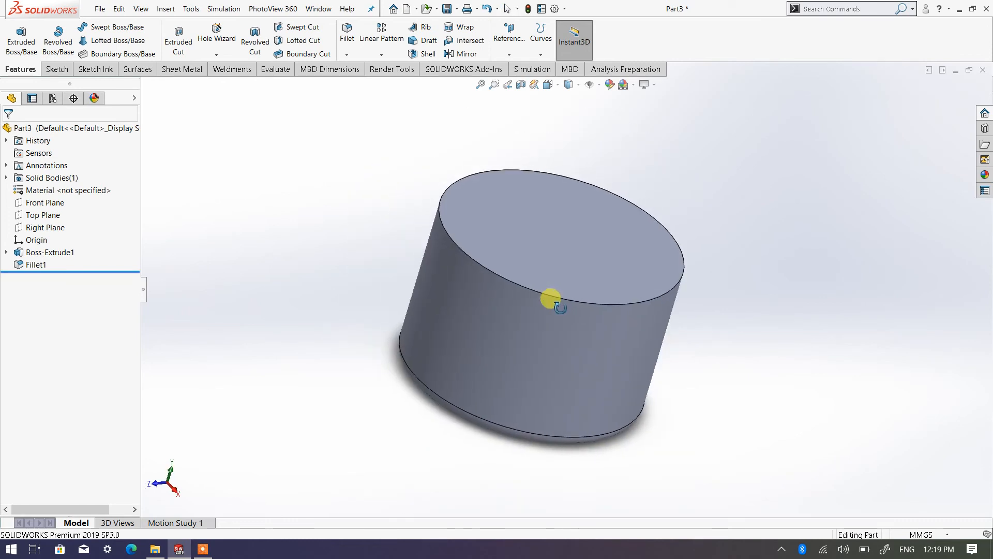
pyautogui.moveTo(553, 250); pyautogui.dragTo(503, 278, button='middle')
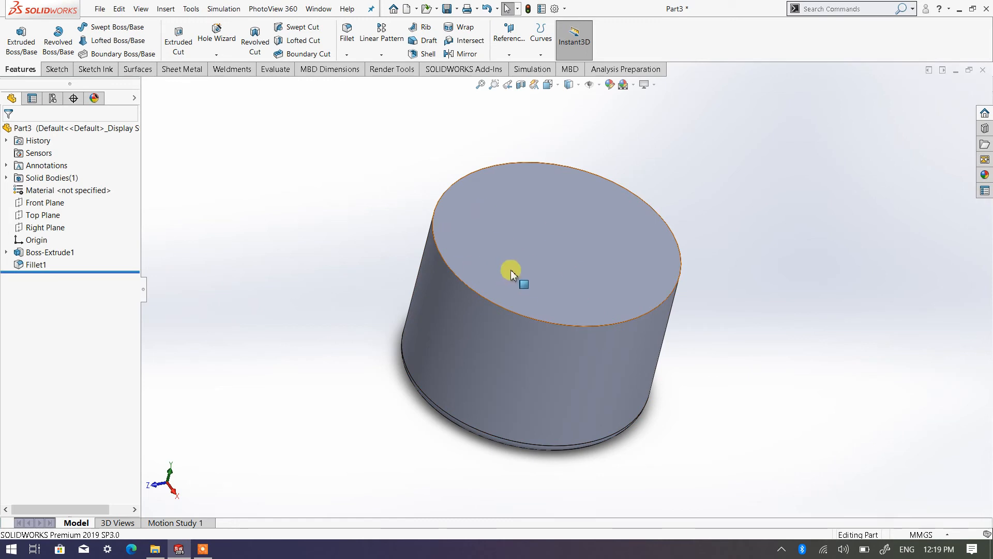
pyautogui.click(425, 54)
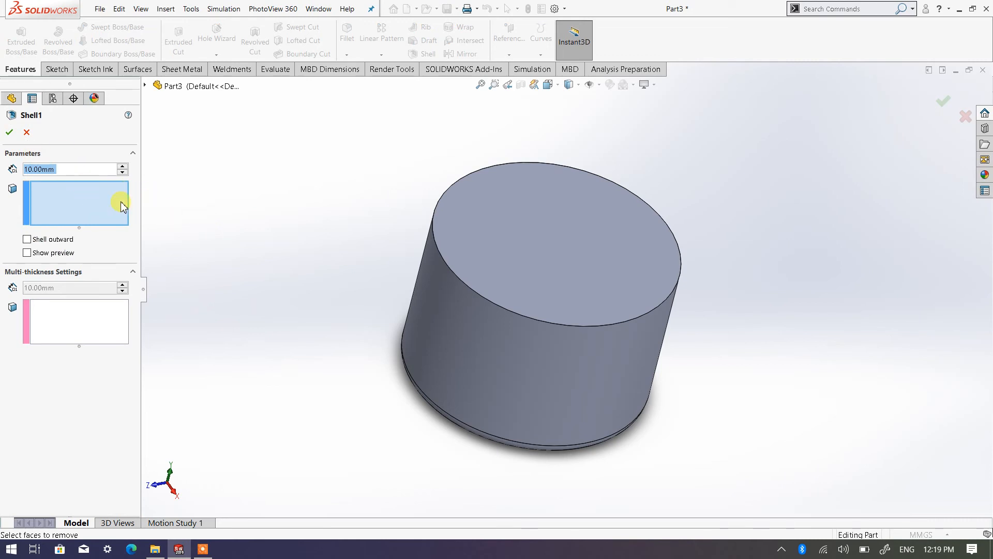
pyautogui.click(27, 253)
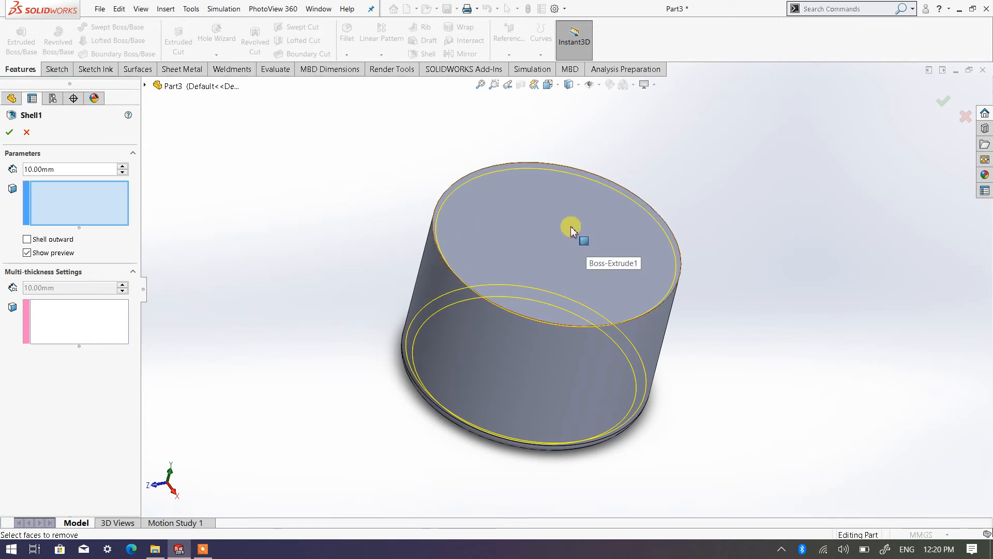
pyautogui.click(476, 298)
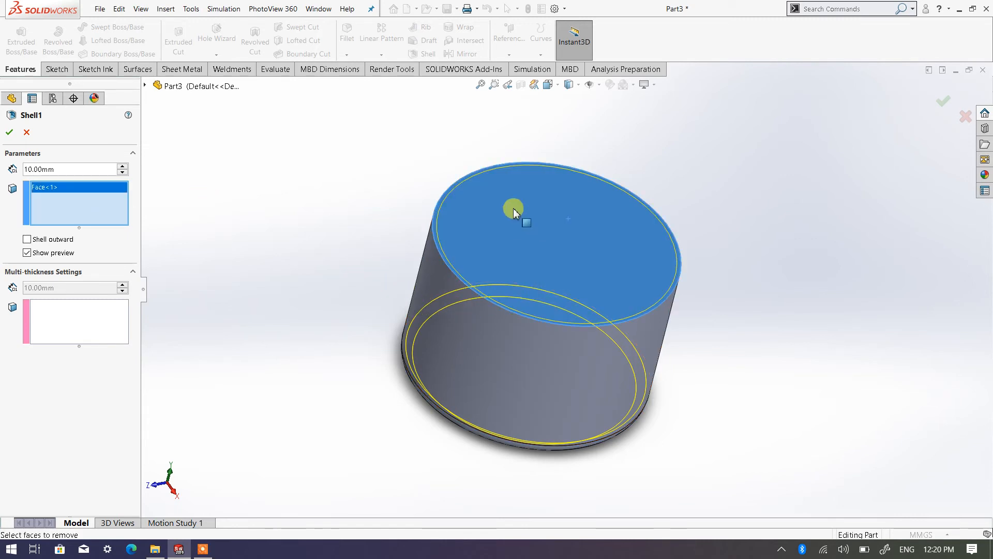
pyautogui.click(10, 134)
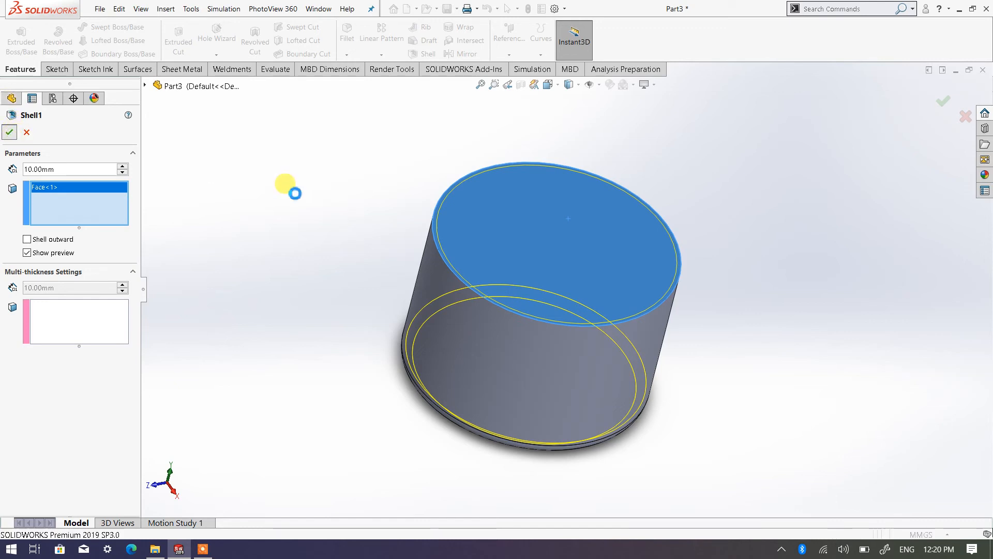
# Step: Start a reference plane based on the top rim face of the shelled cylinder
pyautogui.moveTo(498, 326); pyautogui.dragTo(472, 357, button='middle')
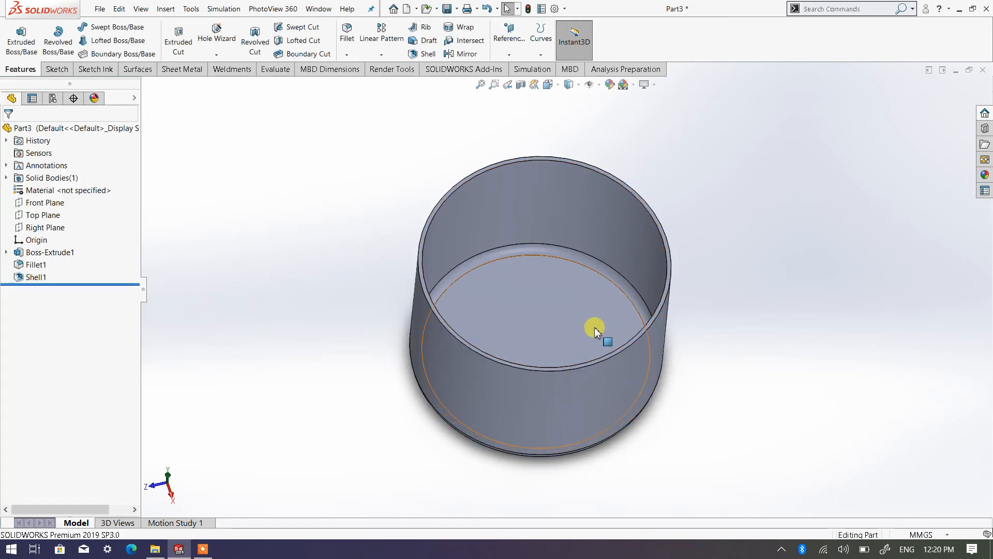
pyautogui.moveTo(594, 328); pyautogui.dragTo(577, 348, button='middle')
pyautogui.moveTo(489, 291); pyautogui.dragTo(474, 325, button='middle')
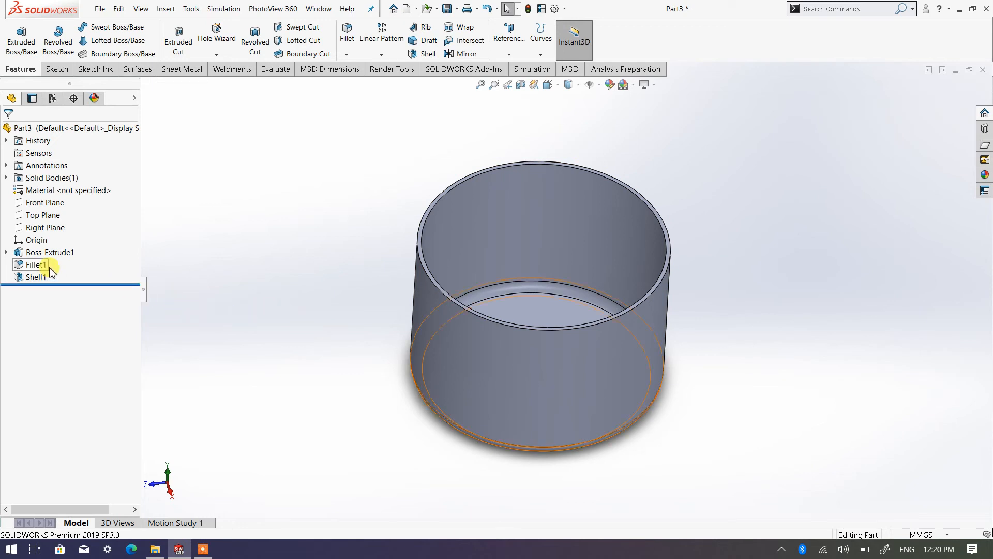
pyautogui.scroll(-5, 580, 326)
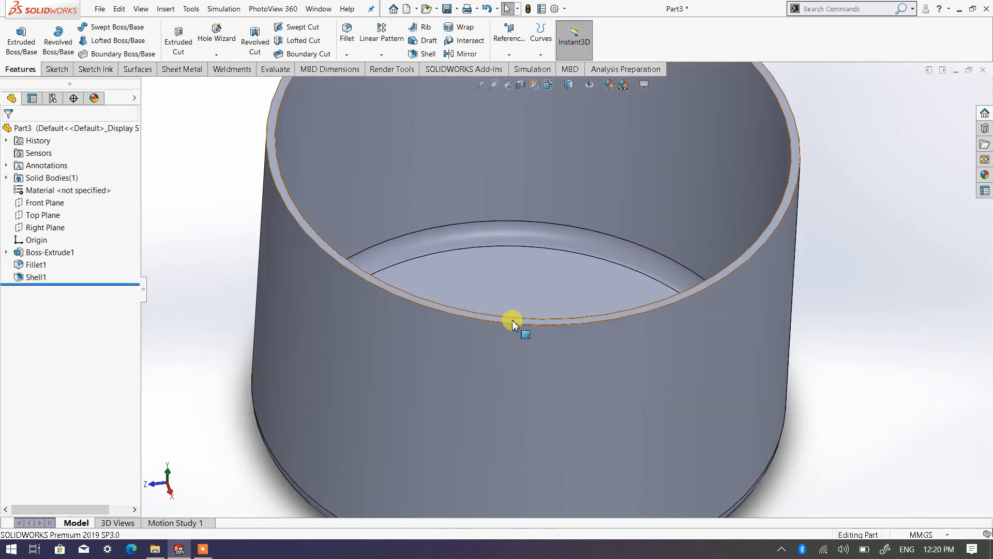
pyautogui.scroll(-3, 512, 320)
pyautogui.click(510, 320)
pyautogui.scroll(6, 510, 320)
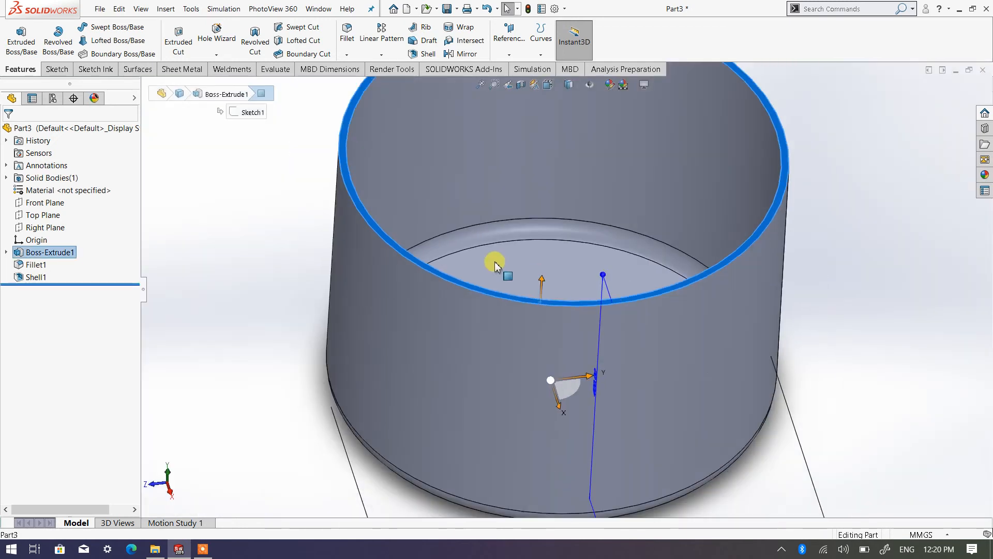
pyautogui.click(509, 36)
pyautogui.click(522, 72)
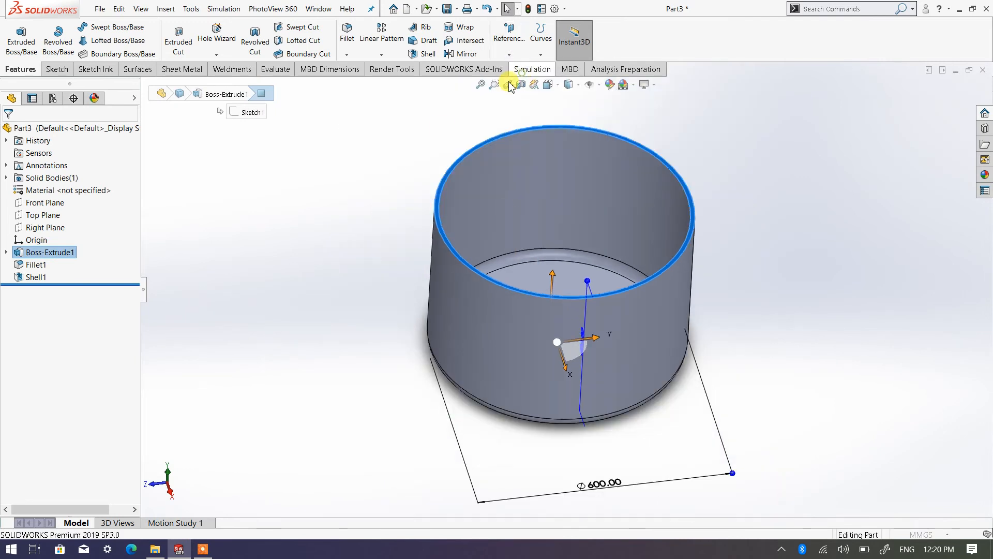
# Step: Flip the reference plane's offset to below the rim, set its distance to 10 mm, and complete the plane
pyautogui.moveTo(418, 327); pyautogui.dragTo(466, 291, button='middle')
pyautogui.click(29, 316)
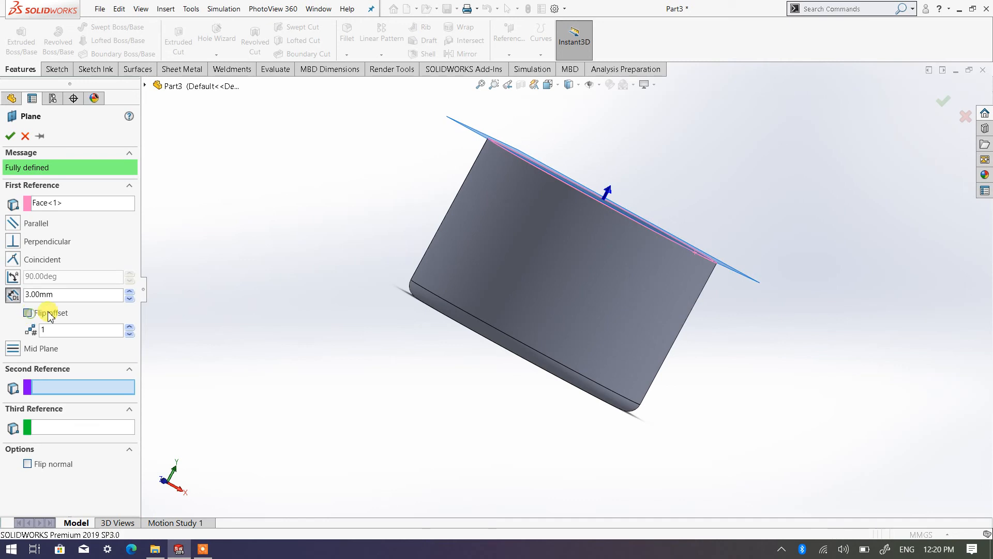
pyautogui.click(76, 298)
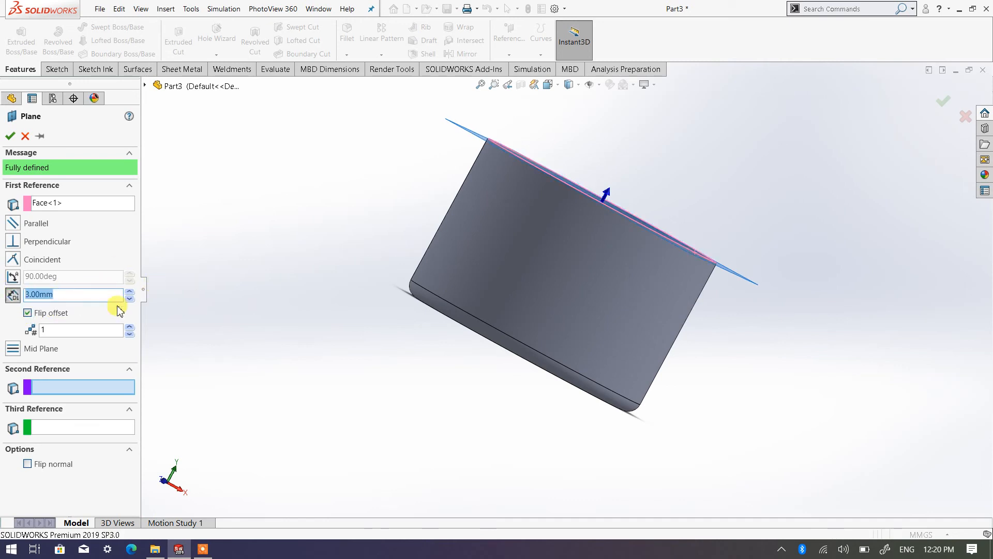
pyautogui.press('Return')
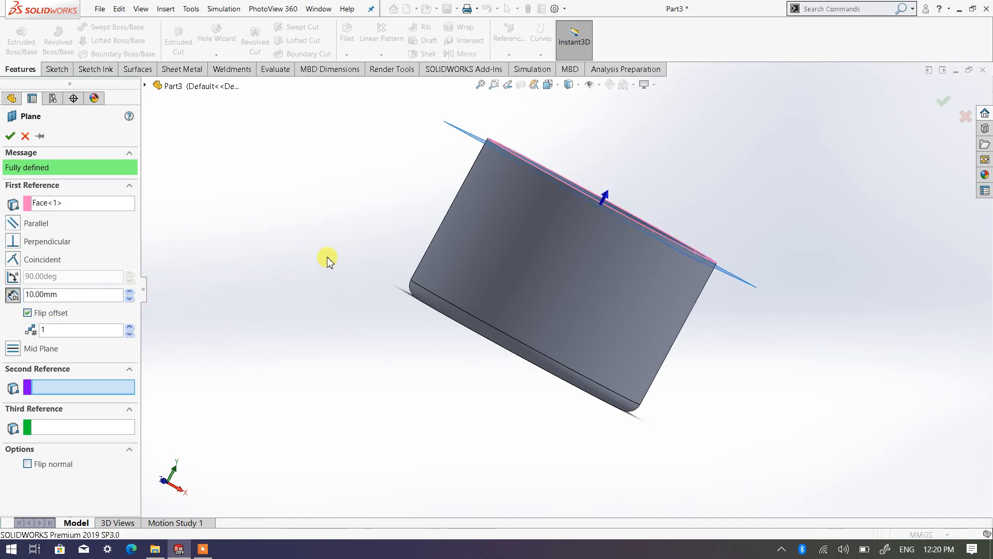
pyautogui.scroll(-5, 585, 166)
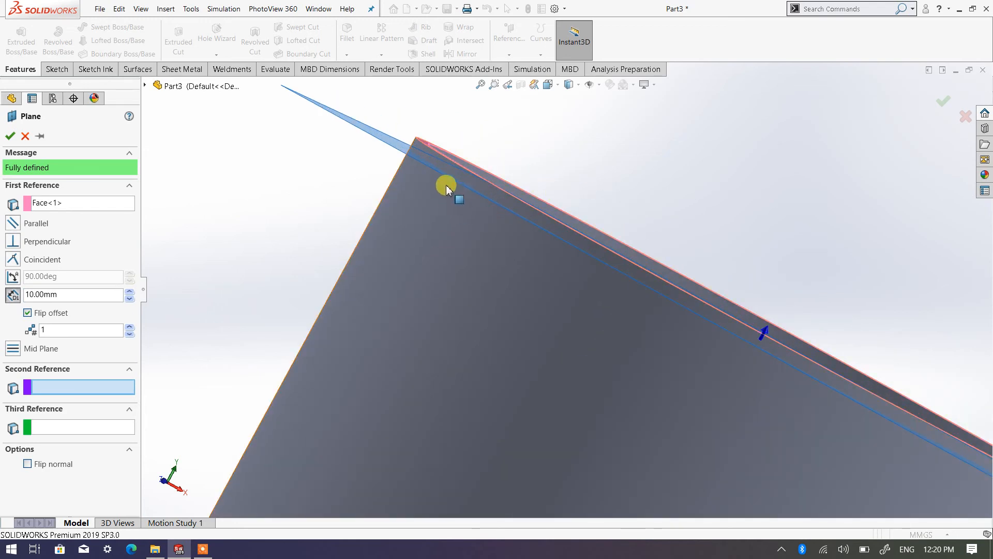
pyautogui.scroll(-1, 437, 160)
pyautogui.moveTo(437, 160); pyautogui.dragTo(388, 191, button='middle')
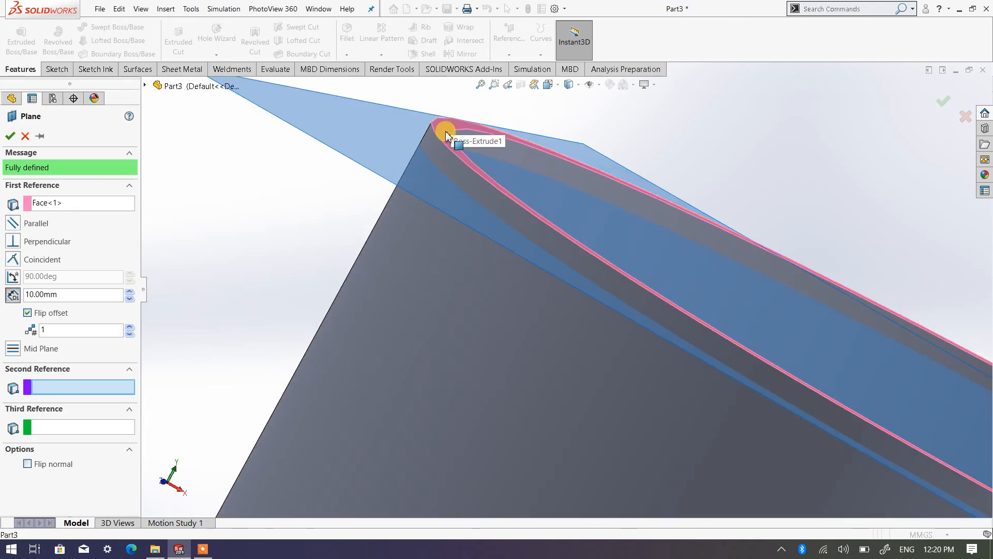
pyautogui.scroll(10, 317, 259)
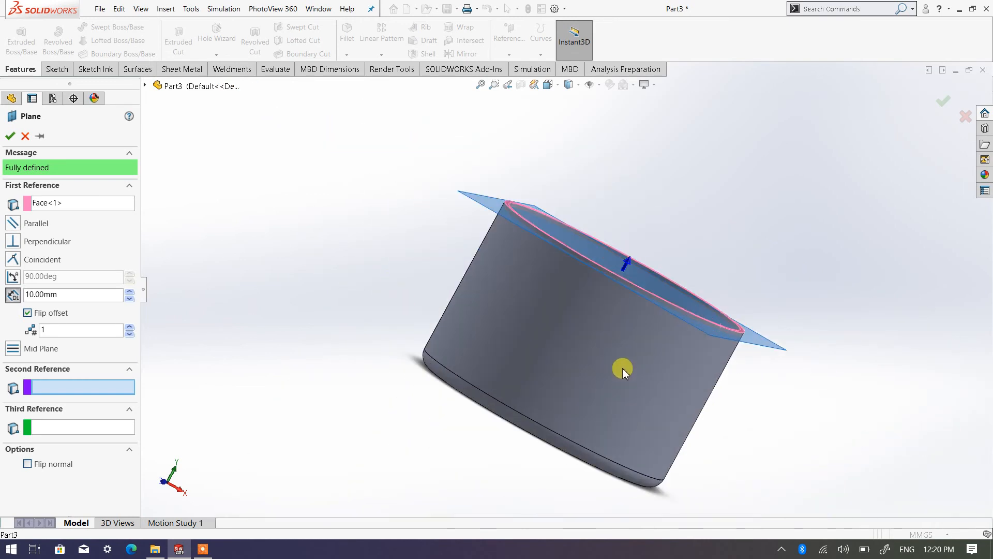
pyautogui.scroll(-2, 623, 372)
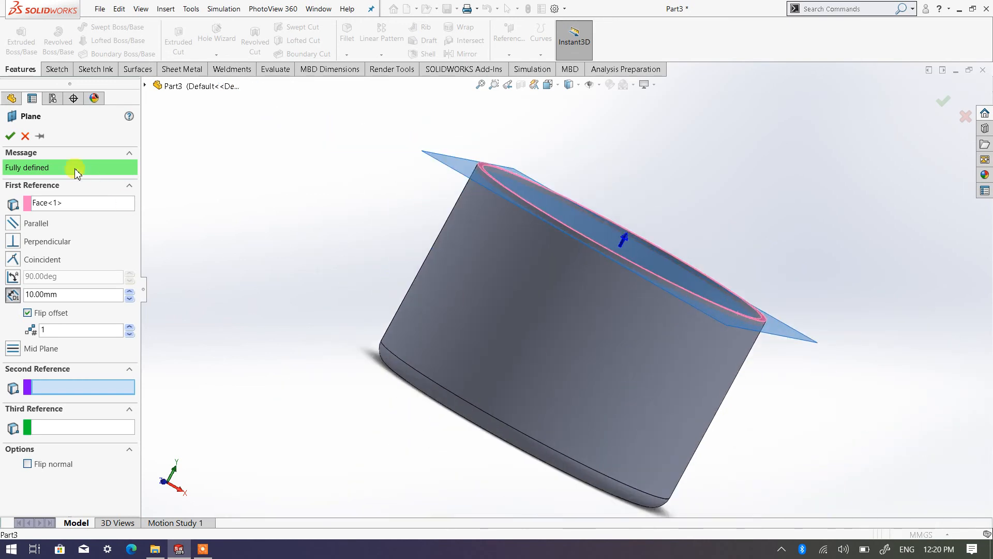
pyautogui.rightClick(326, 201)
# Step: Open a sketch on the new offset plane below the rim and view it face-on
pyautogui.scroll(-1, 598, 315)
pyautogui.moveTo(598, 315); pyautogui.dragTo(559, 355, button='middle')
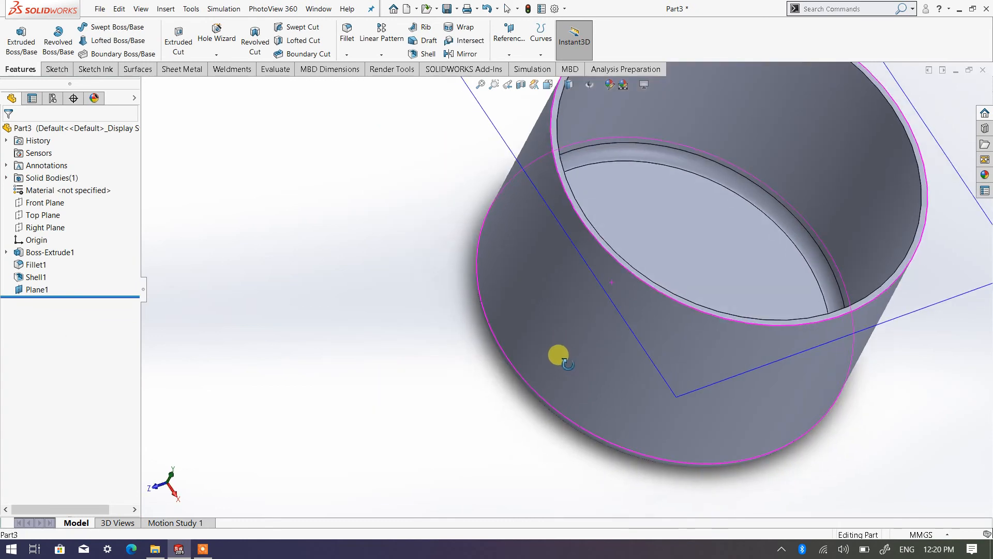
pyautogui.scroll(6, 640, 310)
pyautogui.scroll(-5, 634, 251)
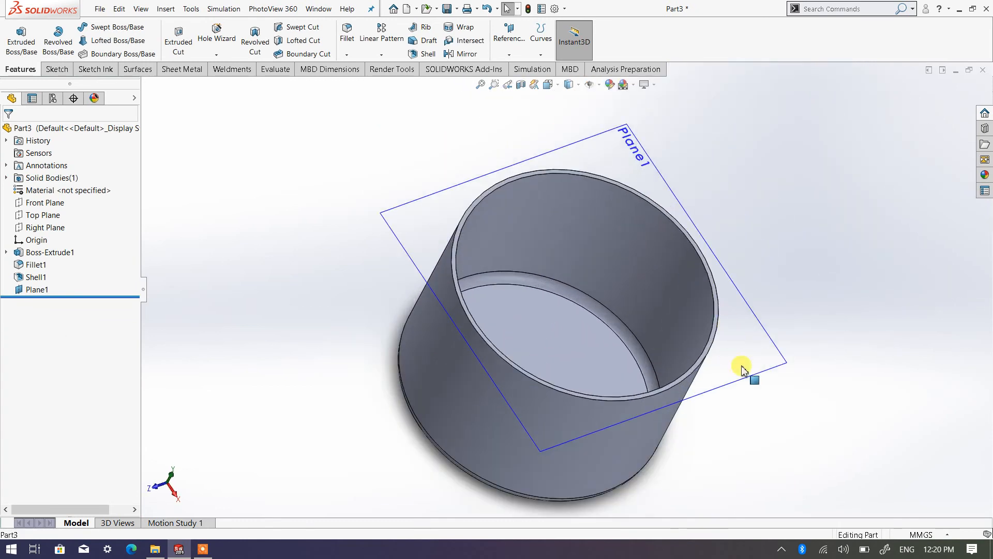
pyautogui.click(748, 380)
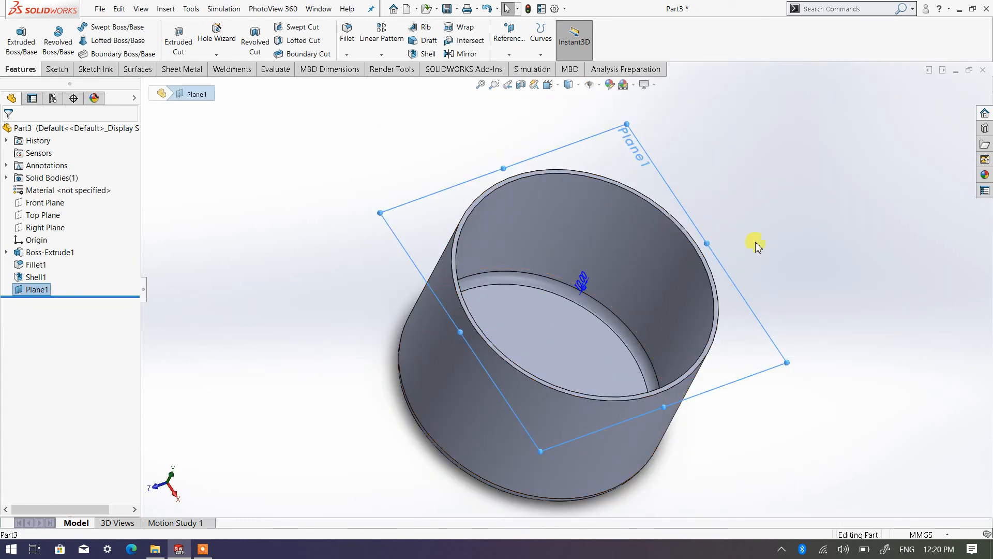
pyautogui.click(51, 72)
pyautogui.click(15, 36)
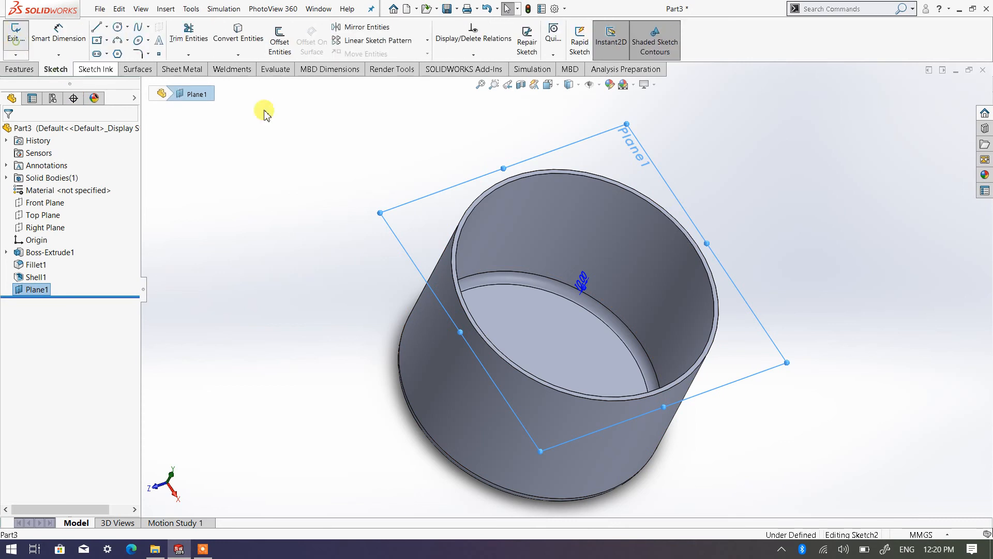
pyautogui.click(562, 92)
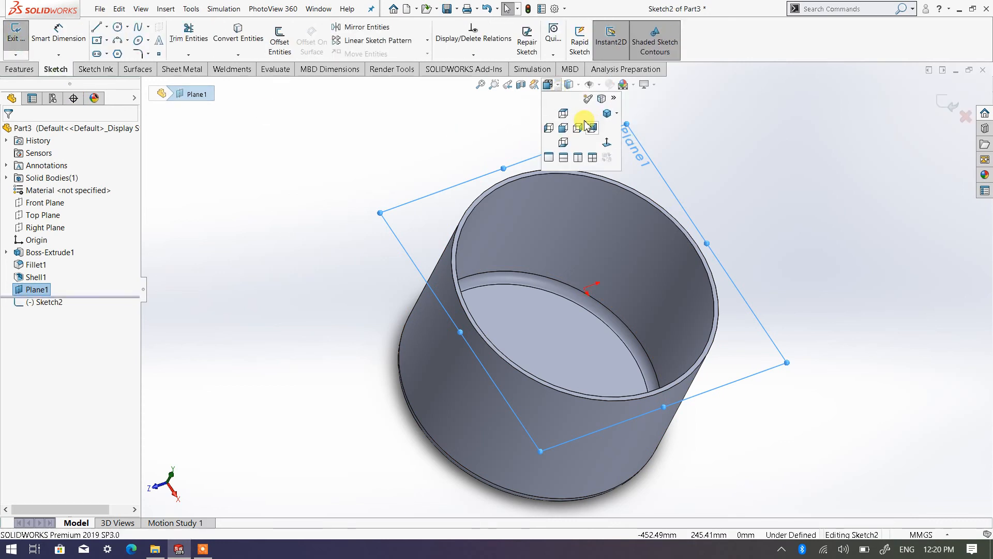
pyautogui.click(607, 145)
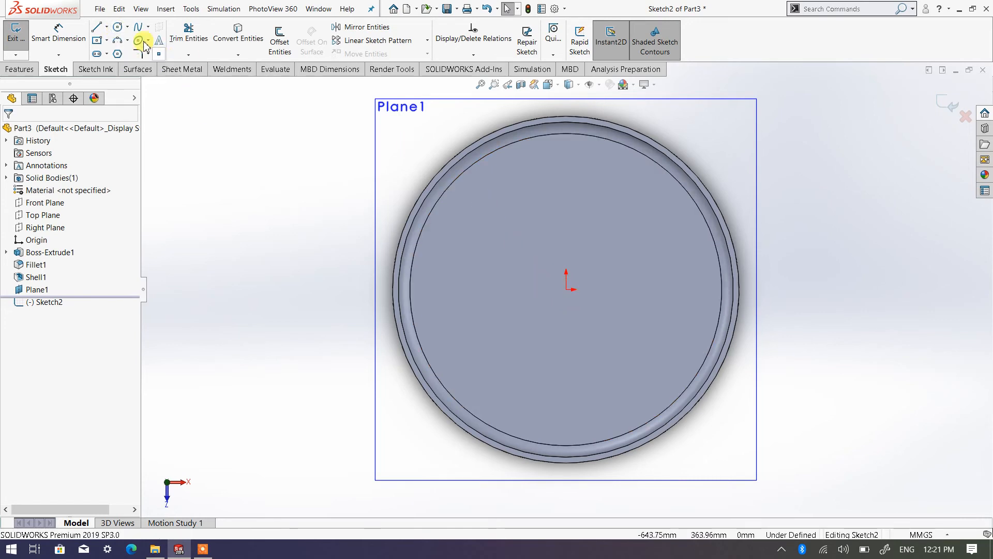
# Step: Sketch a circle with a radius of about 168 mm centred on the origin
pyautogui.click(123, 30)
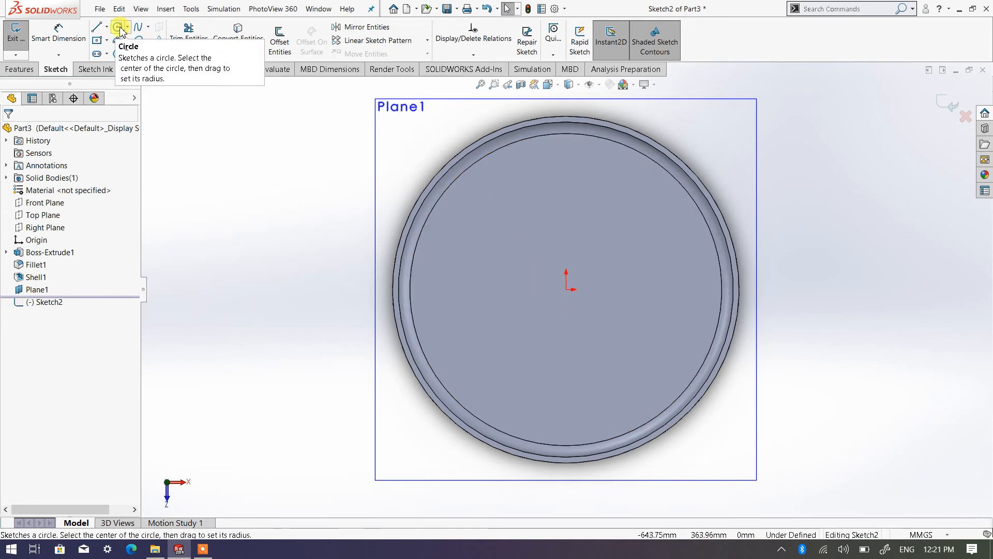
pyautogui.click(568, 288)
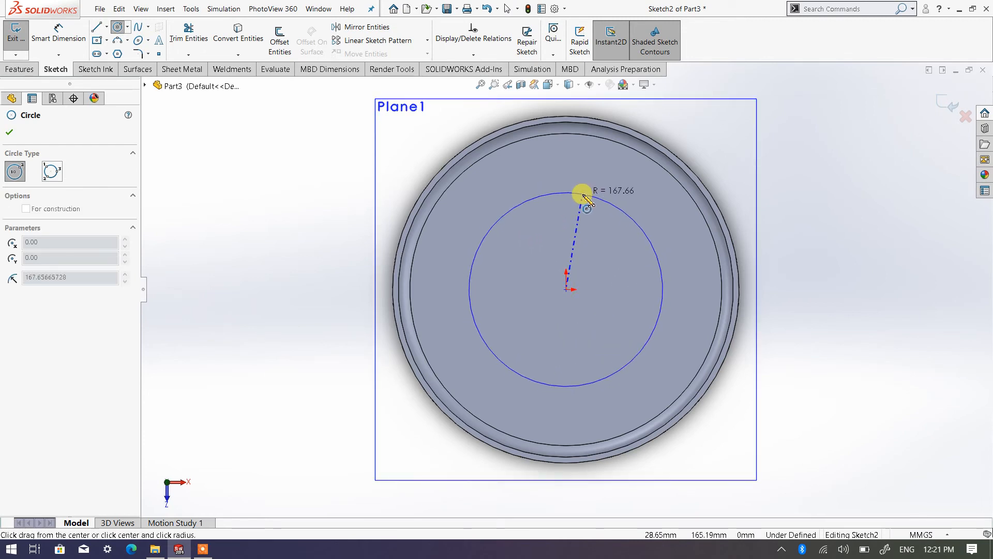
pyautogui.click(584, 196)
# Step: Dimension the sketched circle's diameter to 350 mm and leave the dimension tool
pyautogui.rightClick(863, 232)
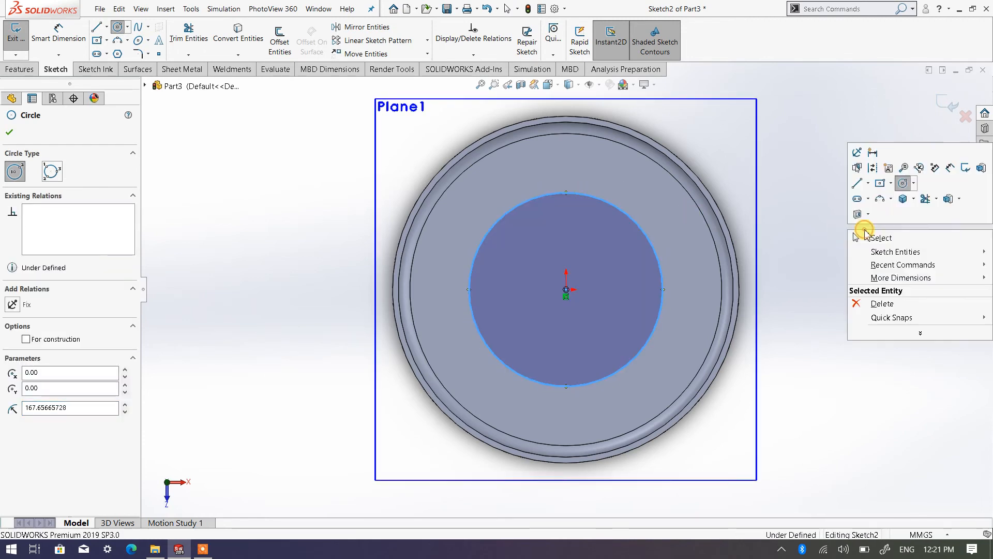
pyautogui.click(949, 168)
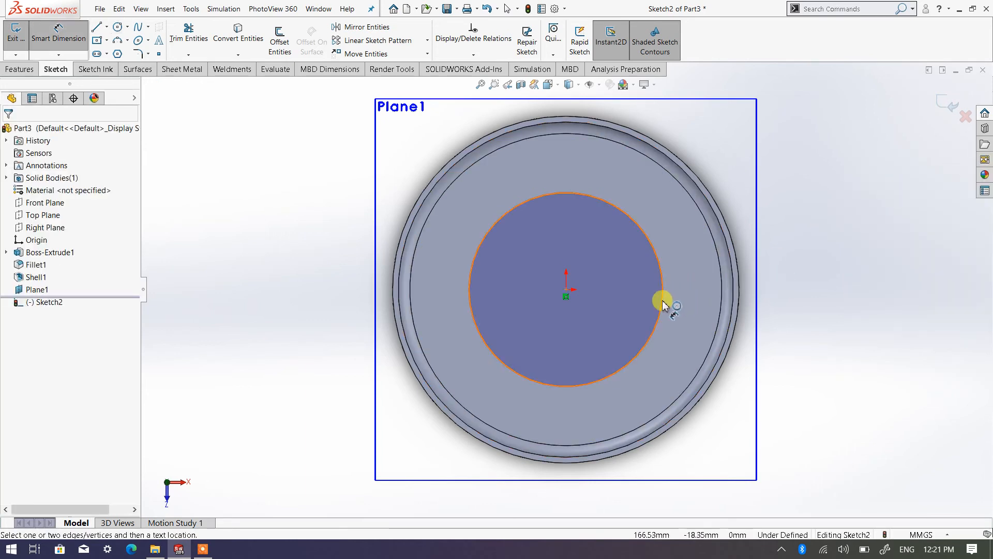
pyautogui.click(663, 300)
pyautogui.click(835, 282)
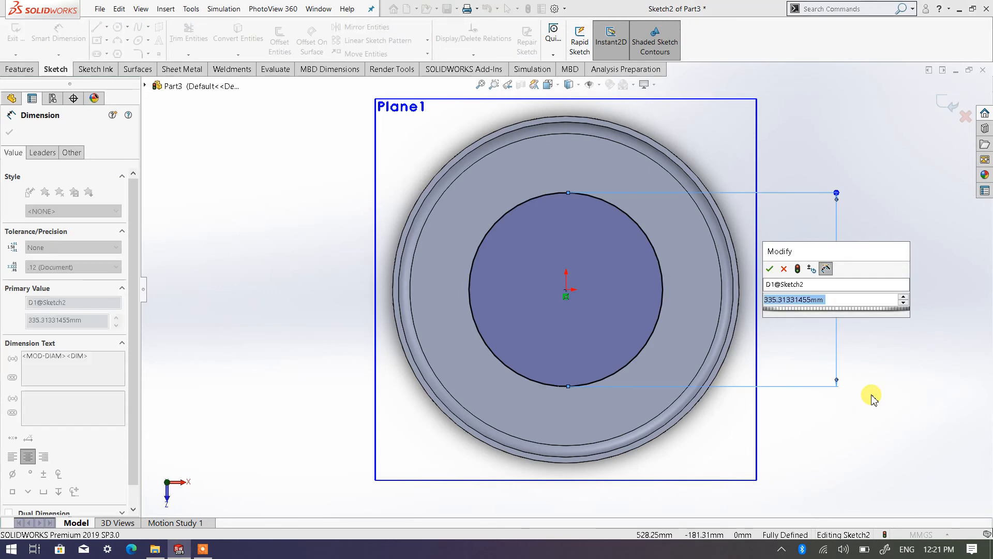
pyautogui.write('350')
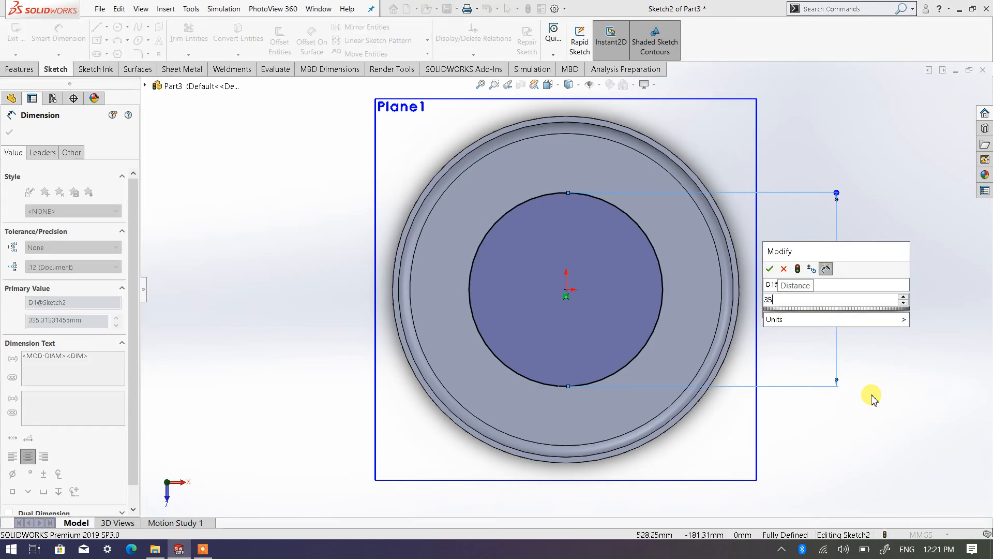
pyautogui.click(768, 268)
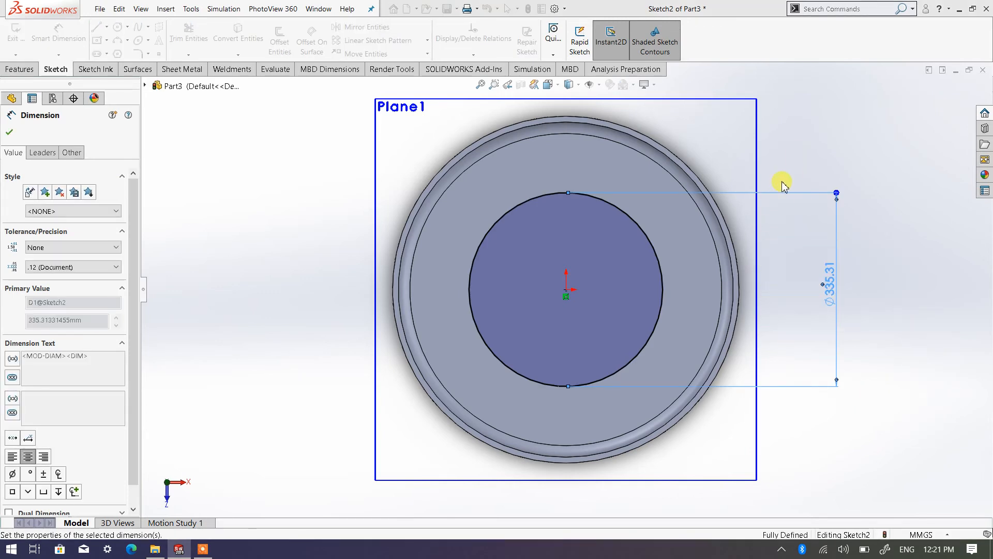
pyautogui.rightClick(802, 131)
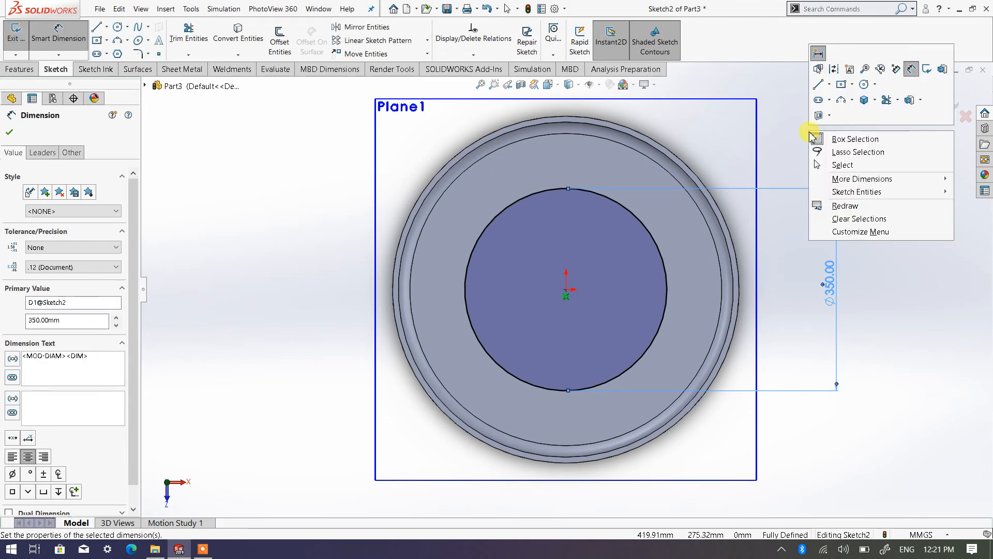
pyautogui.click(845, 164)
# Step: Sketch a vertical line through the origin, extending past the circle at both ends but staying inside the cylinder wall
pyautogui.scroll(1, 715, 218)
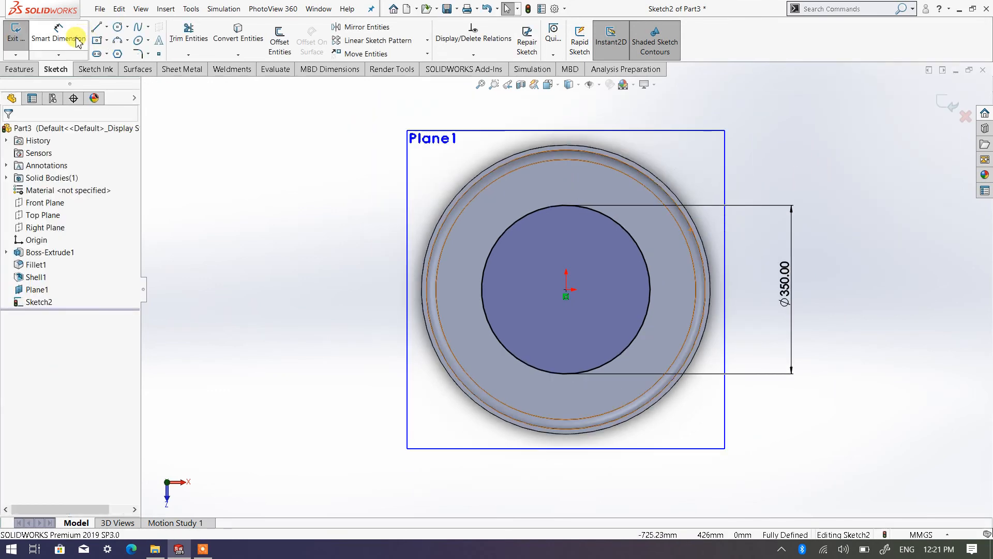
pyautogui.click(96, 28)
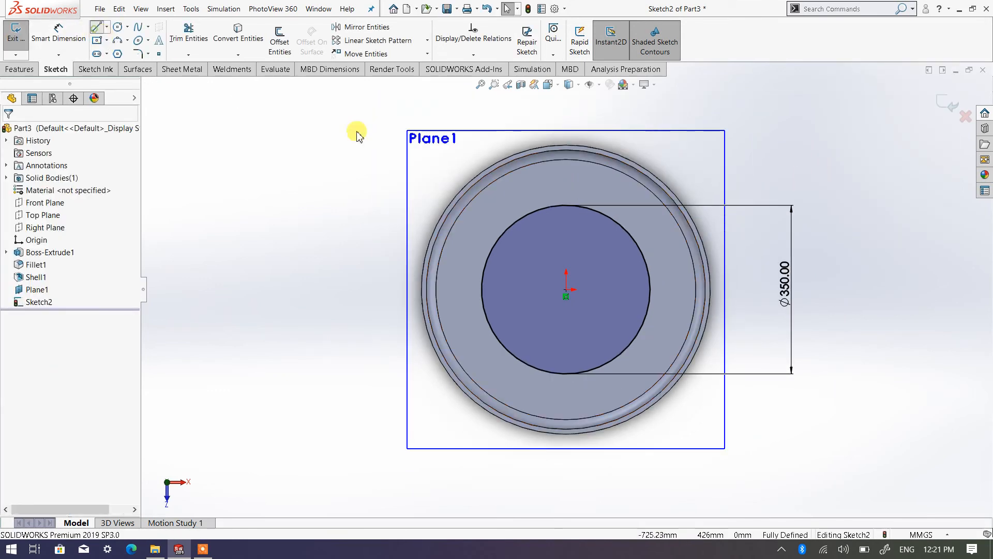
pyautogui.click(565, 179)
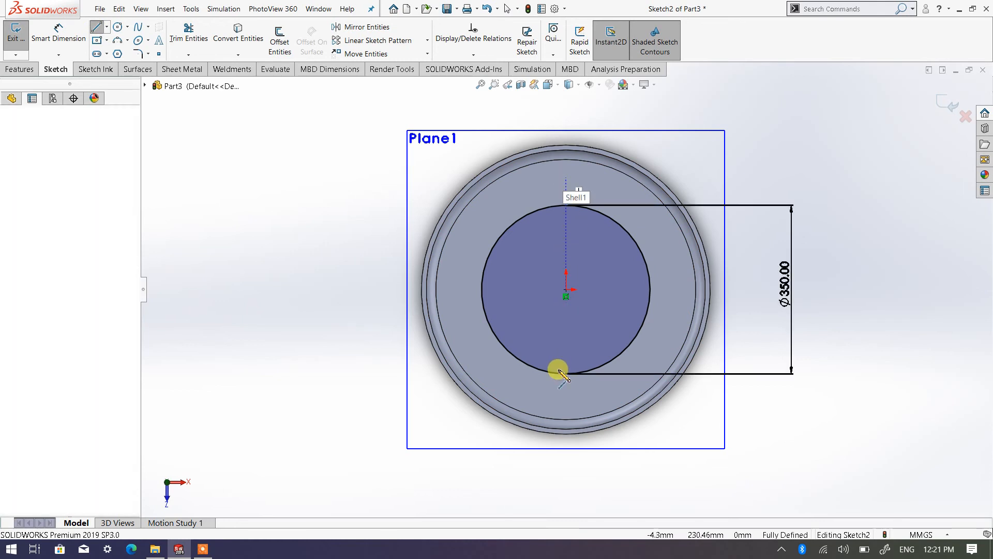
pyautogui.click(566, 404)
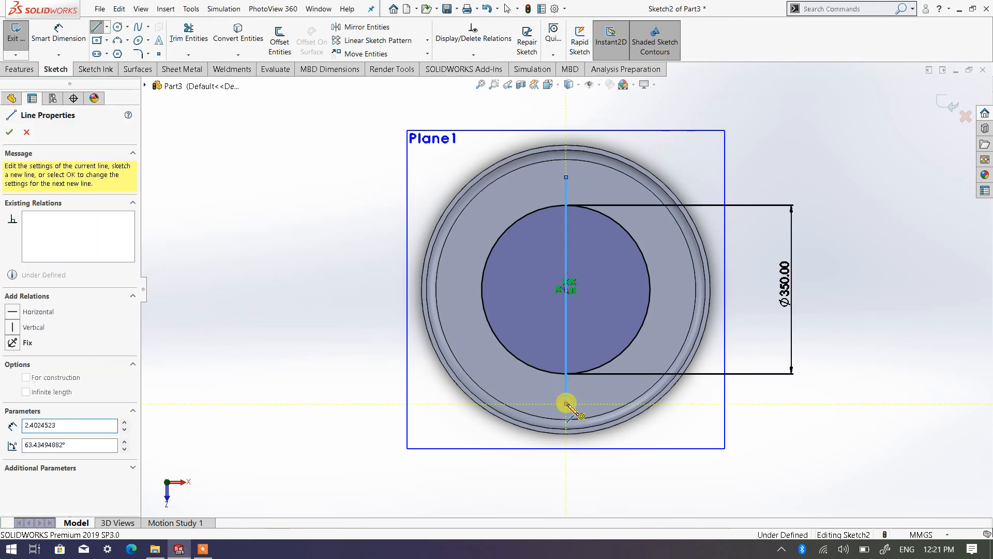
pyautogui.rightClick(566, 406)
pyautogui.click(582, 409)
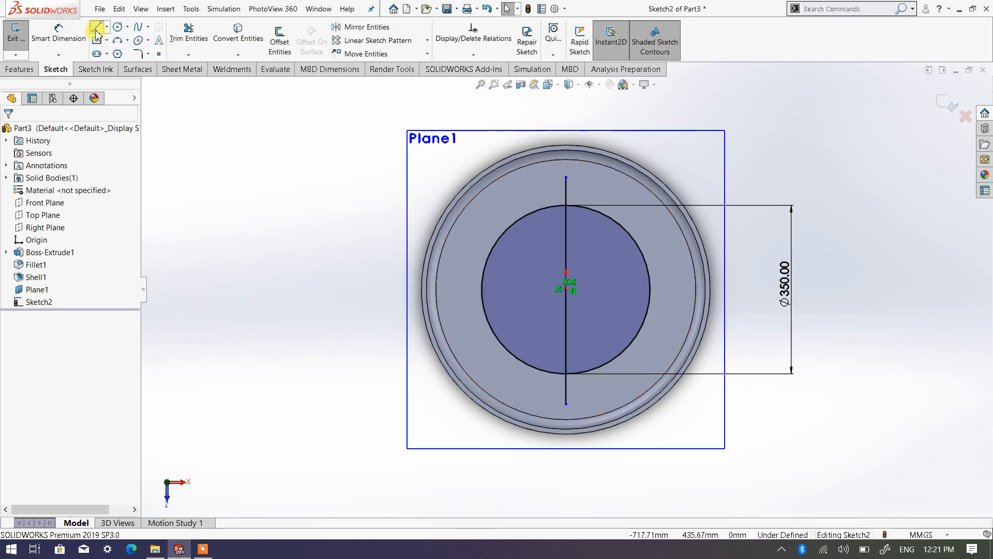
# Step: Sketch a horizontal line about 466 mm long through the origin, crossing the circle and extending past it on both sides
pyautogui.press('l')
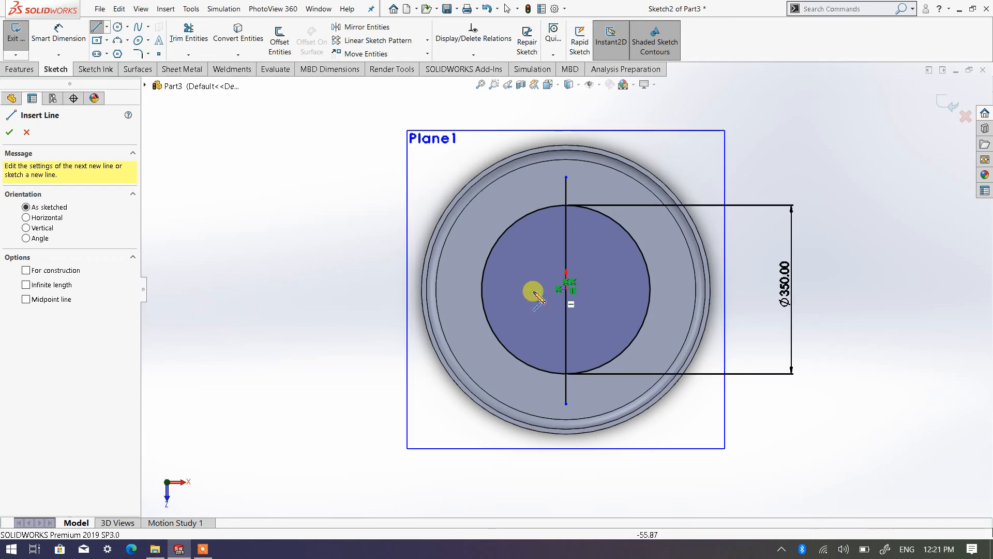
pyautogui.click(453, 288)
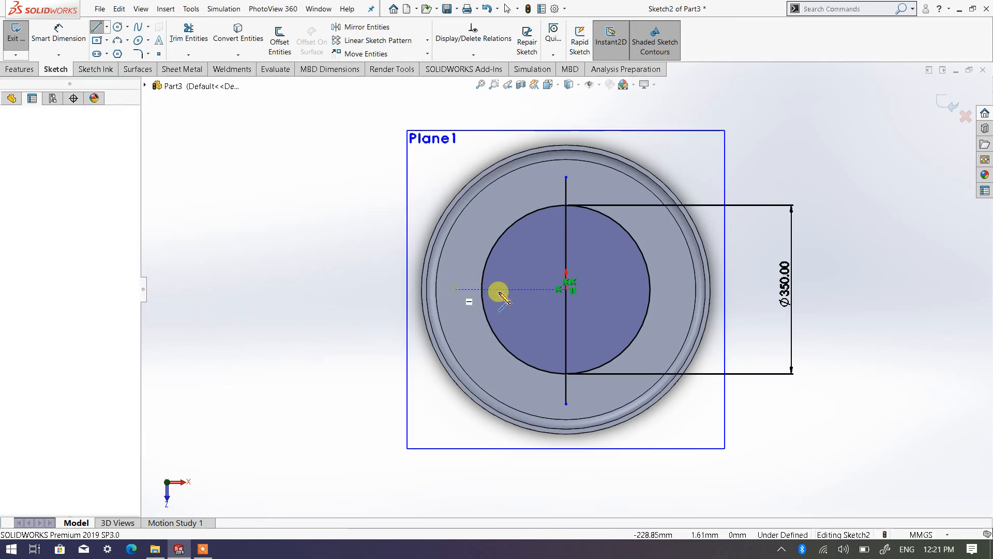
pyautogui.click(679, 289)
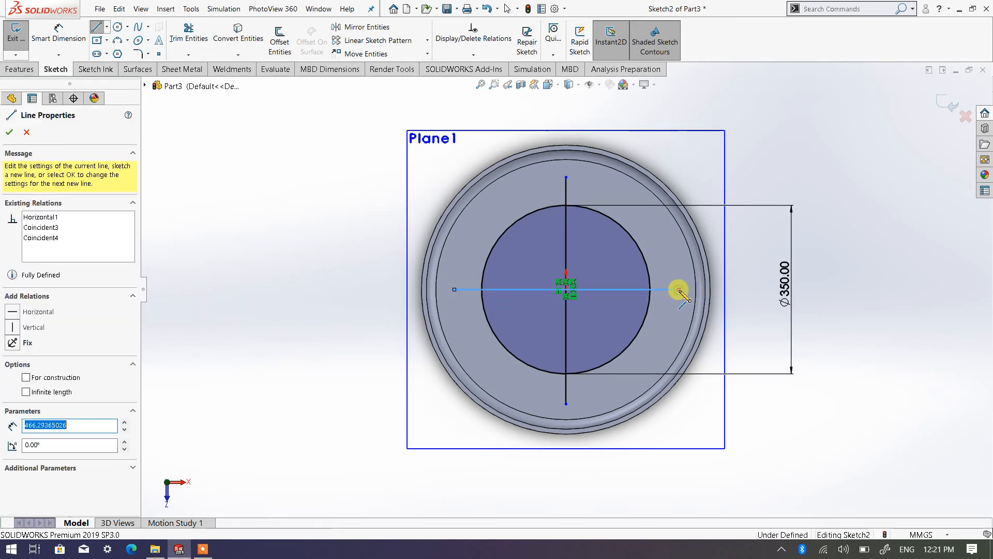
pyautogui.rightClick(680, 291)
pyautogui.click(698, 299)
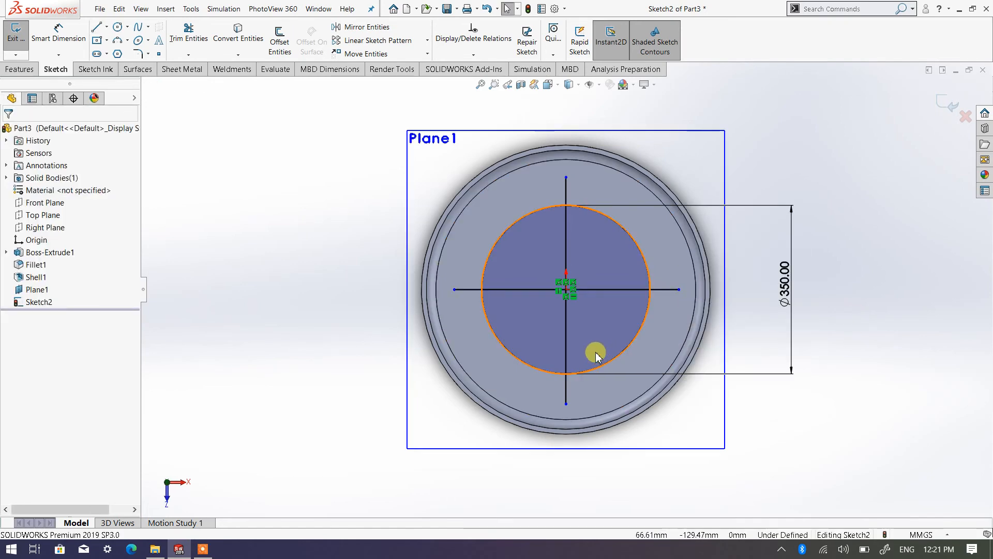
# Step: Start a Rib feature from the circle-and-cross sketch and set its thickness to 15 mm, applied on both sides
pyautogui.moveTo(595, 350)
pyautogui.mouseDown(button='middle')
pyautogui.moveTo(543, 306)
pyautogui.moveTo(603, 328)
pyautogui.moveTo(538, 271)
pyautogui.moveTo(572, 259)
pyautogui.mouseUp(button='middle')
pyautogui.scroll(1, 541, 232)
pyautogui.scroll(-1, 542, 234)
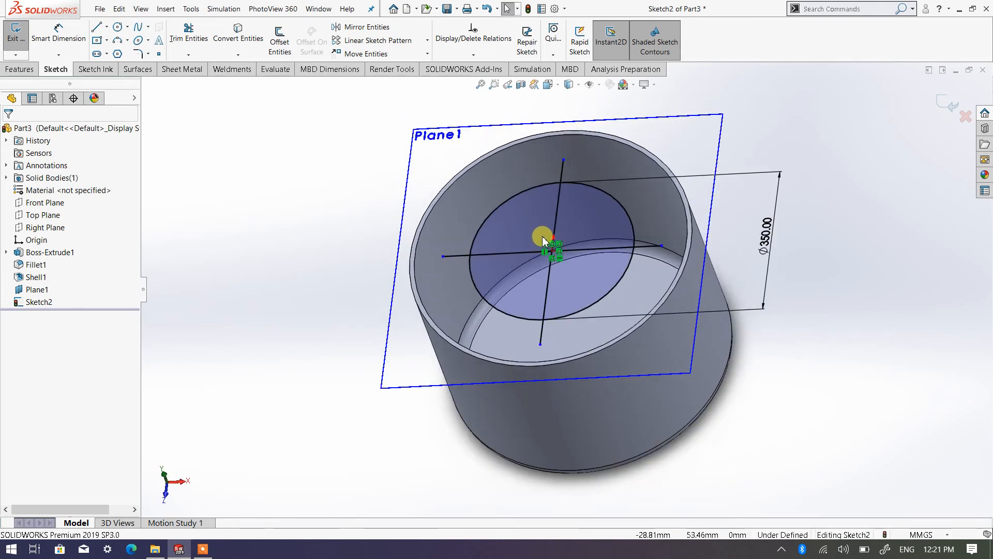
pyautogui.click(22, 72)
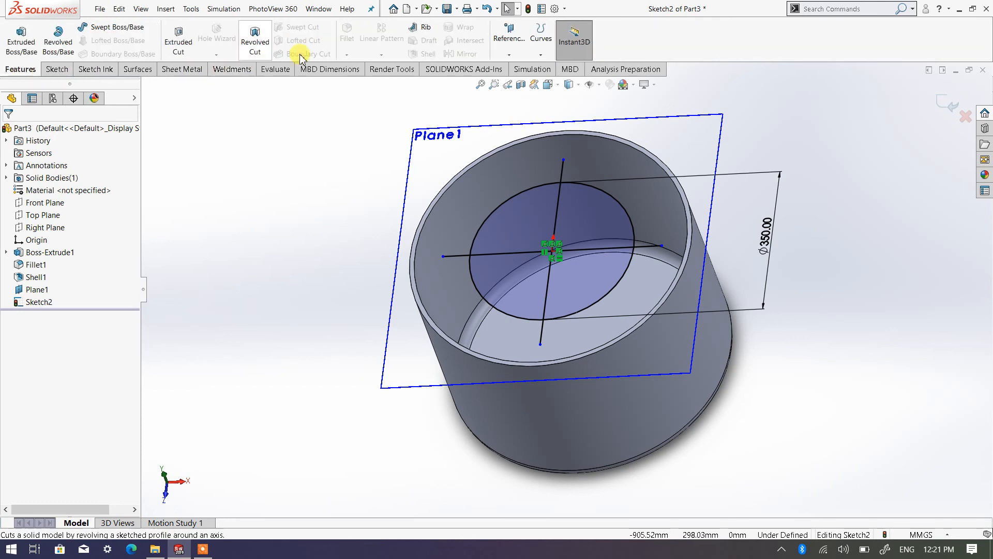
pyautogui.click(54, 70)
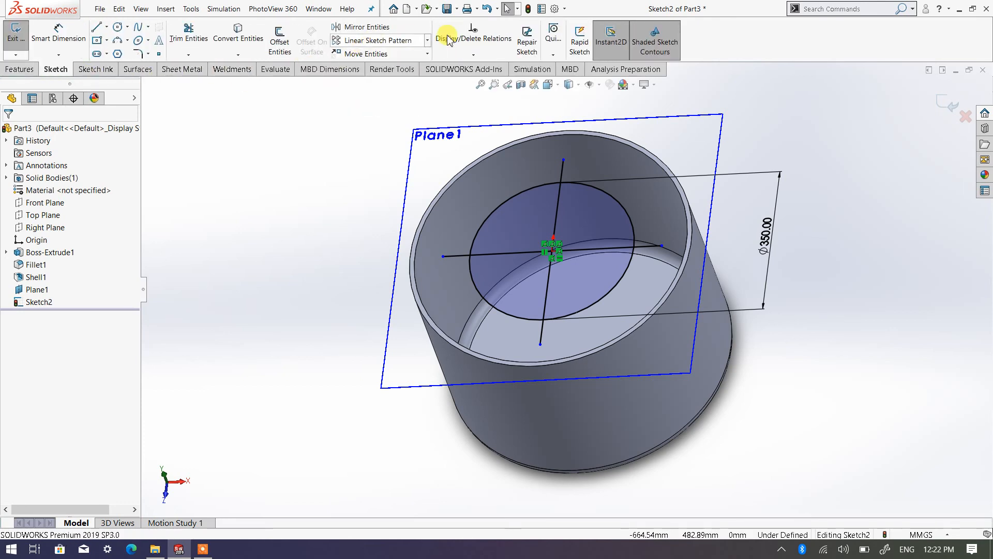
pyautogui.click(22, 70)
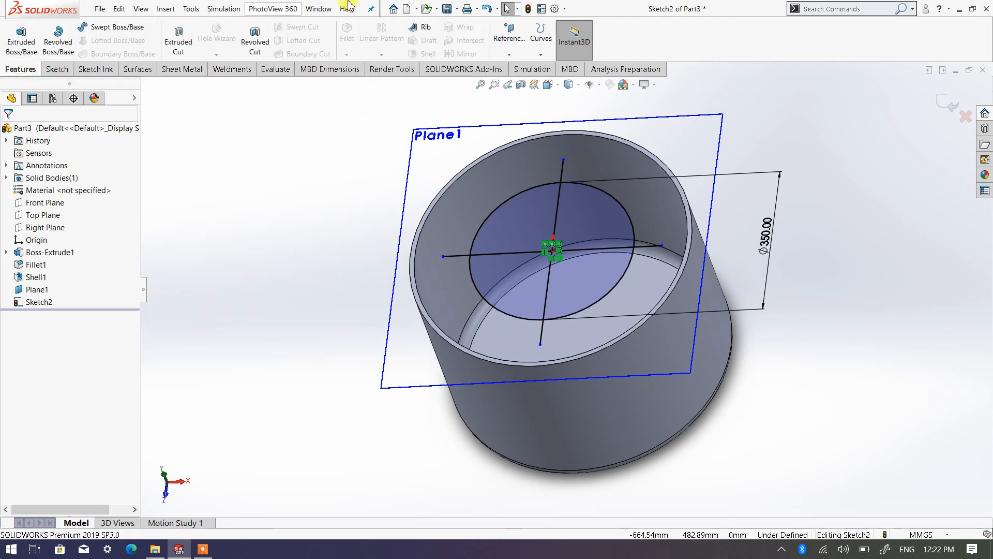
pyautogui.click(424, 29)
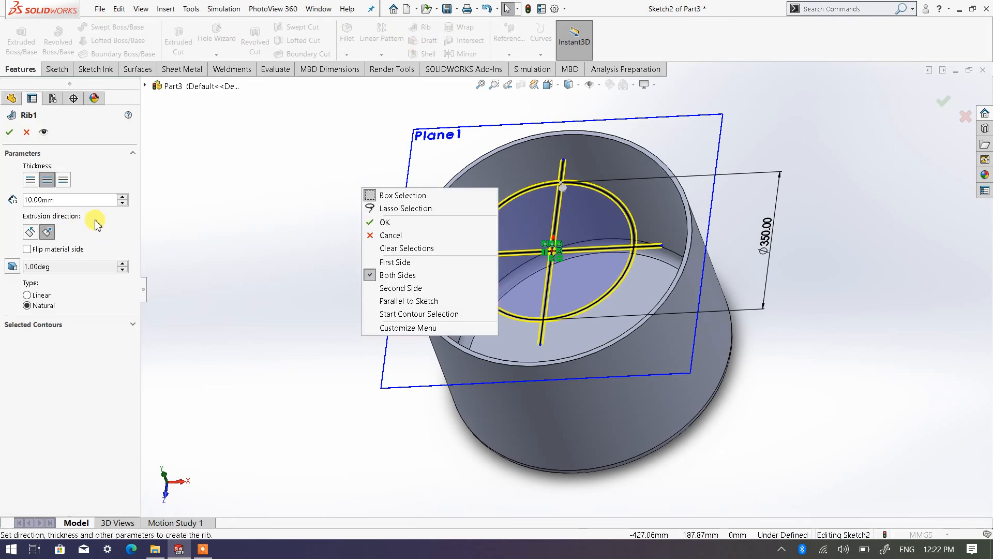
pyautogui.moveTo(73, 208); pyautogui.dragTo(32, 203)
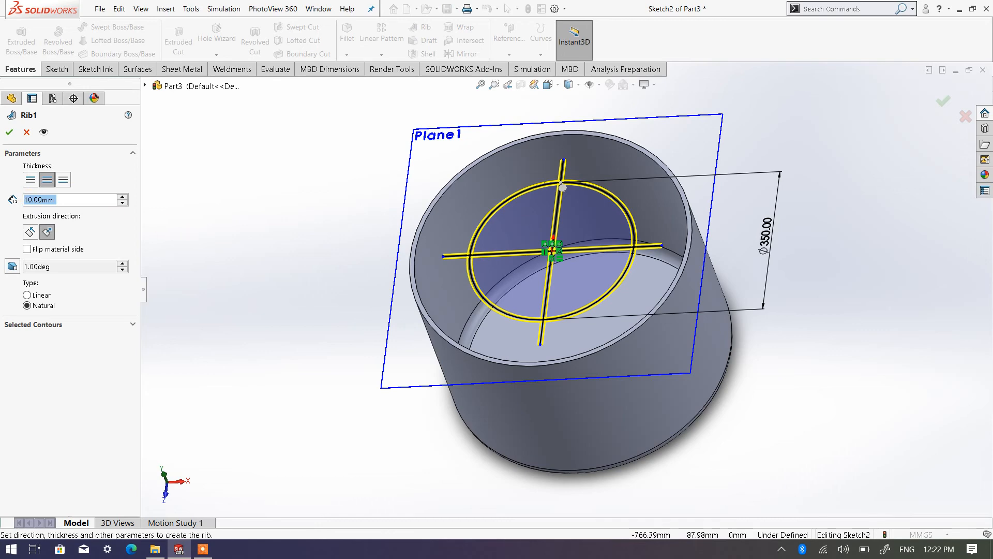
pyautogui.write('15')
pyautogui.click(244, 207)
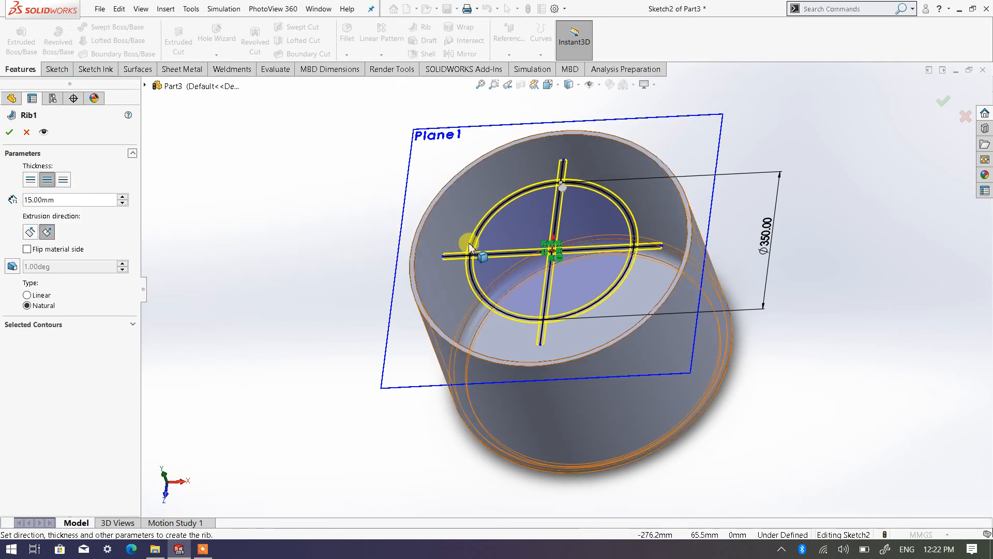
# Step: Check the rib preview from several angles and create the rib normal to the sketch with the Natural type
pyautogui.scroll(-3, 466, 257)
pyautogui.scroll(5, 348, 272)
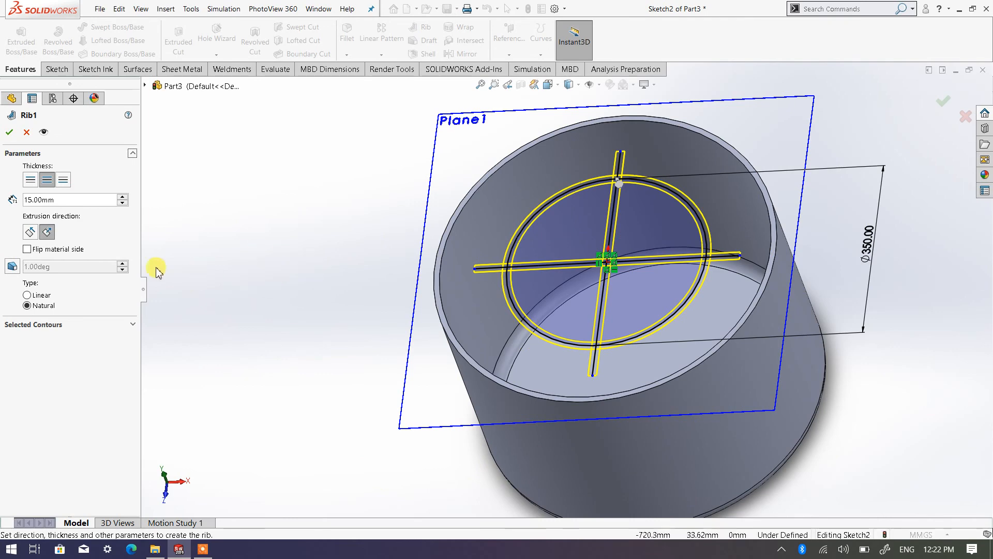
pyautogui.moveTo(816, 392)
pyautogui.mouseDown(button='middle')
pyautogui.moveTo(781, 348)
pyautogui.moveTo(163, 201)
pyautogui.mouseUp(button='middle')
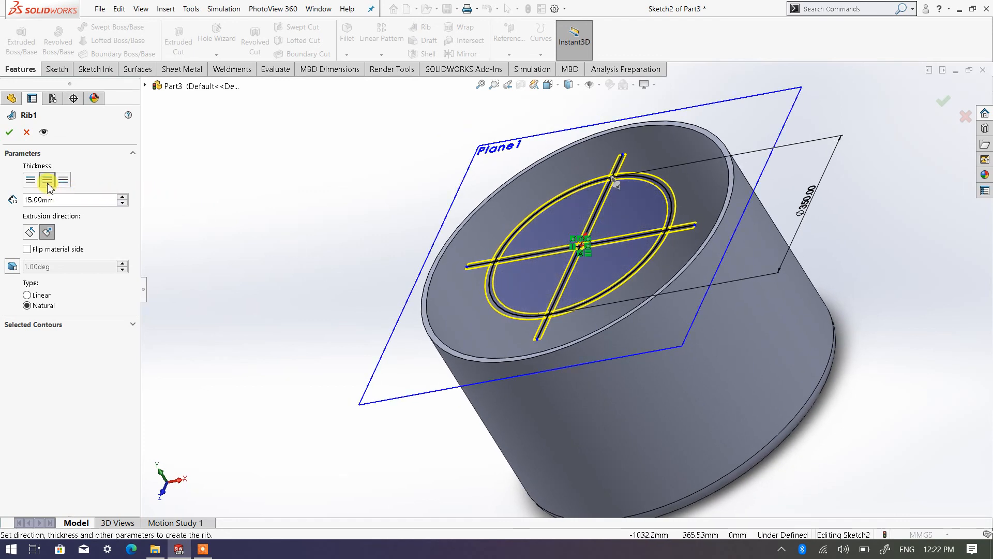
pyautogui.scroll(-2, 364, 264)
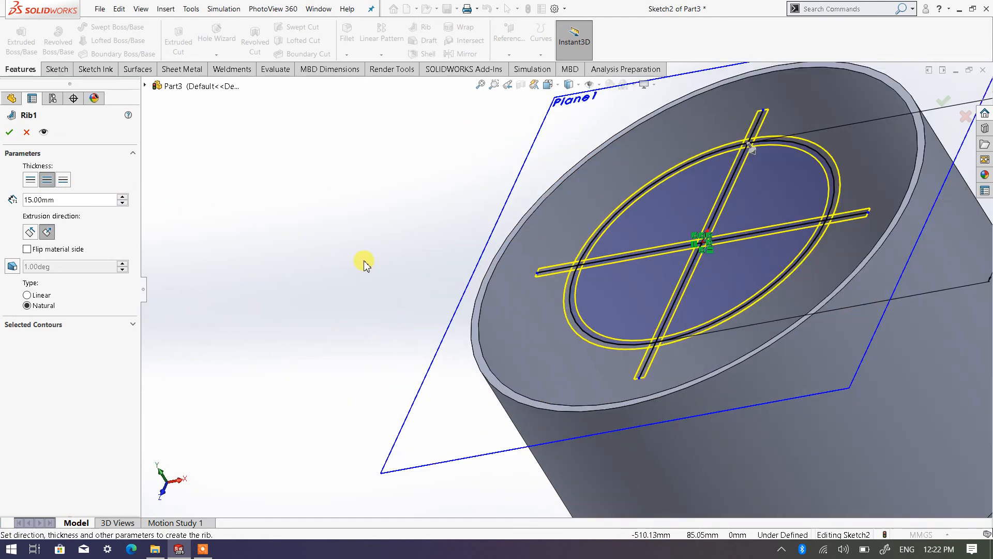
pyautogui.scroll(1, 931, 397)
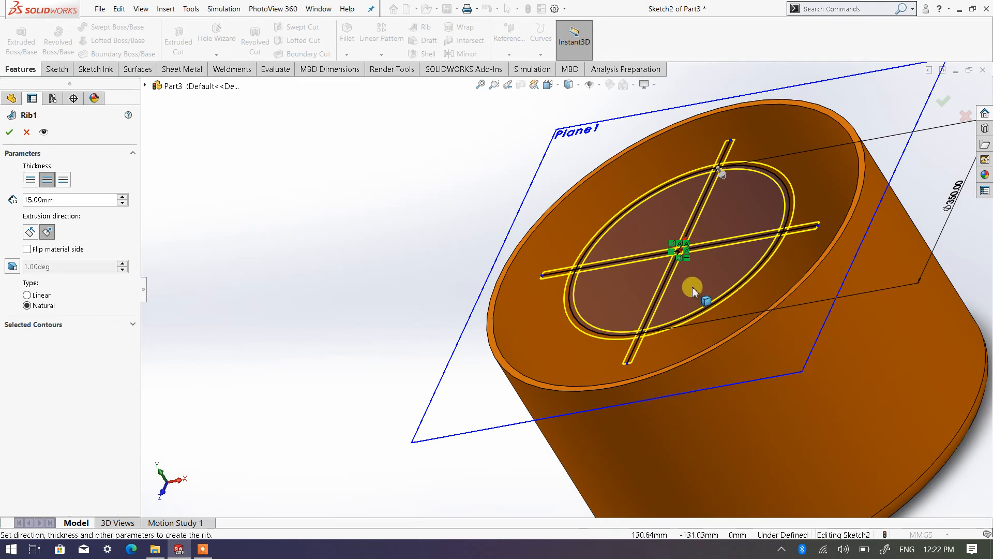
pyautogui.scroll(-1, 694, 287)
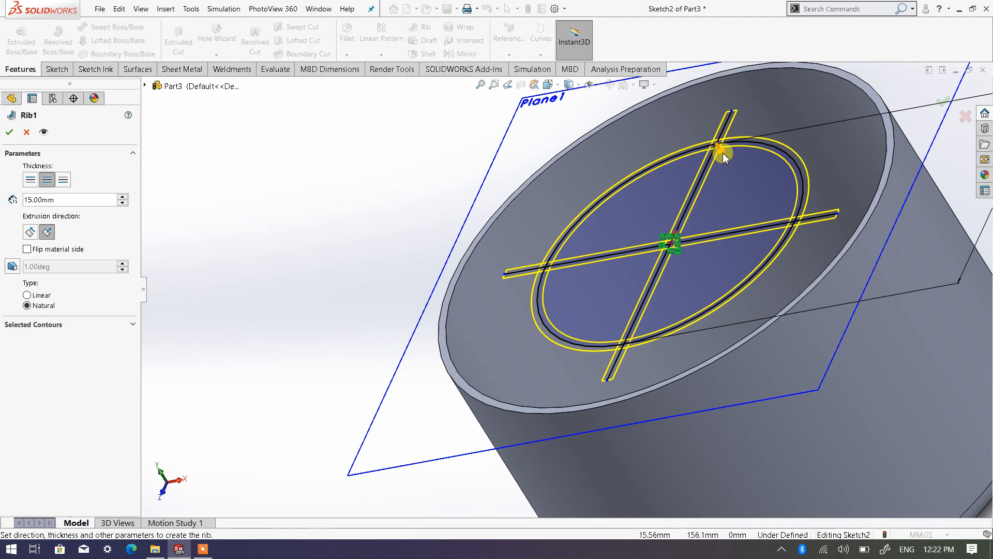
pyautogui.scroll(2, 439, 211)
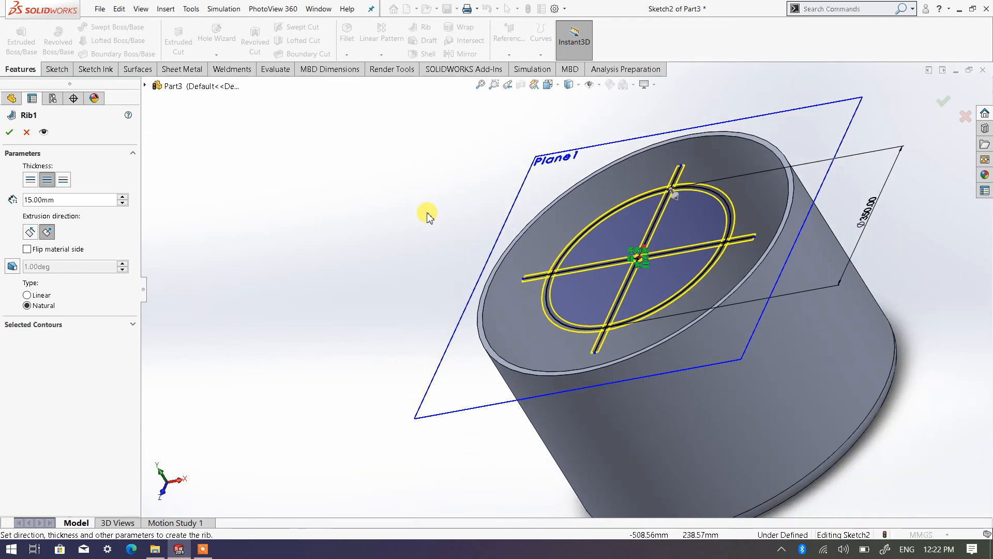
pyautogui.moveTo(428, 213); pyautogui.dragTo(504, 248, button='middle')
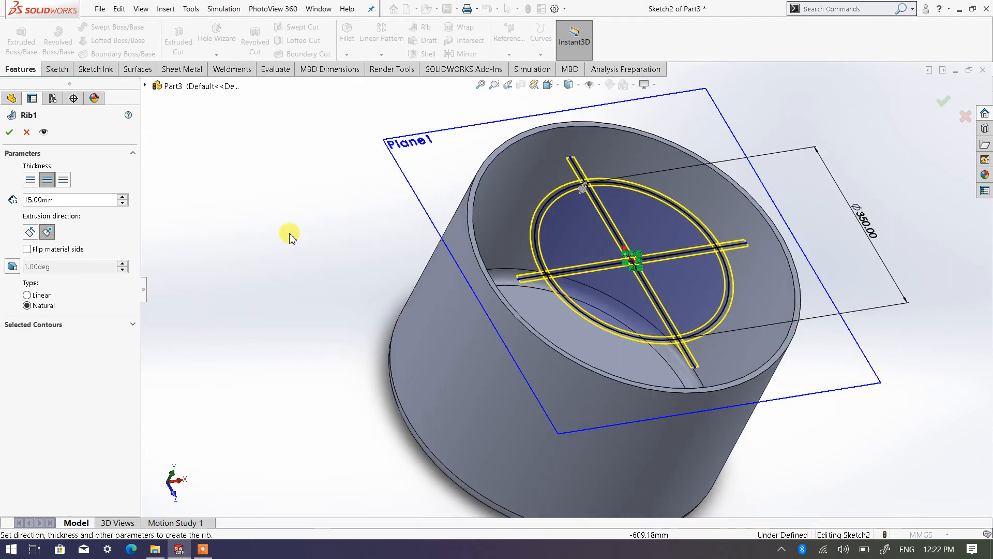
pyautogui.click(10, 134)
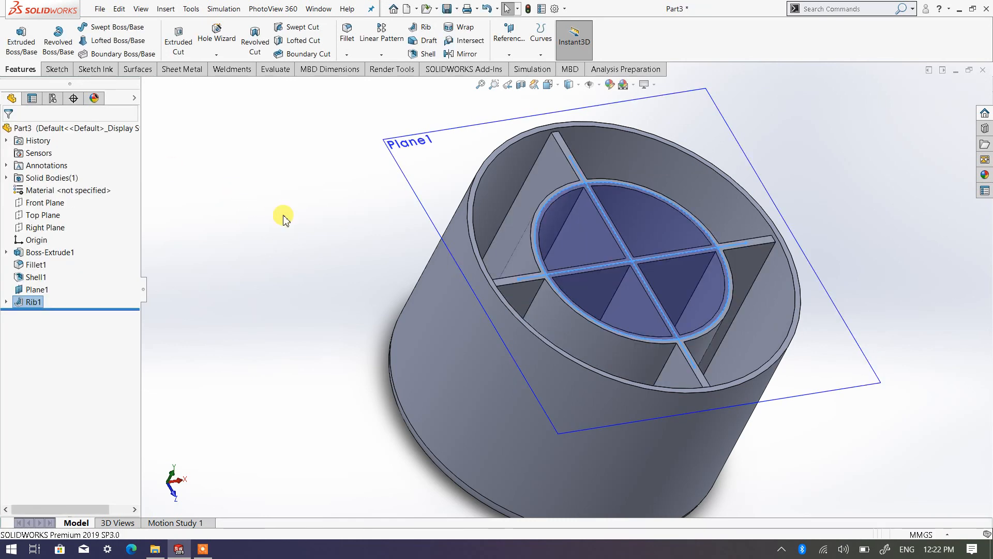
# Step: Hide the offset plane Plane1 around the cylinder's opening
pyautogui.moveTo(869, 295); pyautogui.dragTo(807, 419, button='middle')
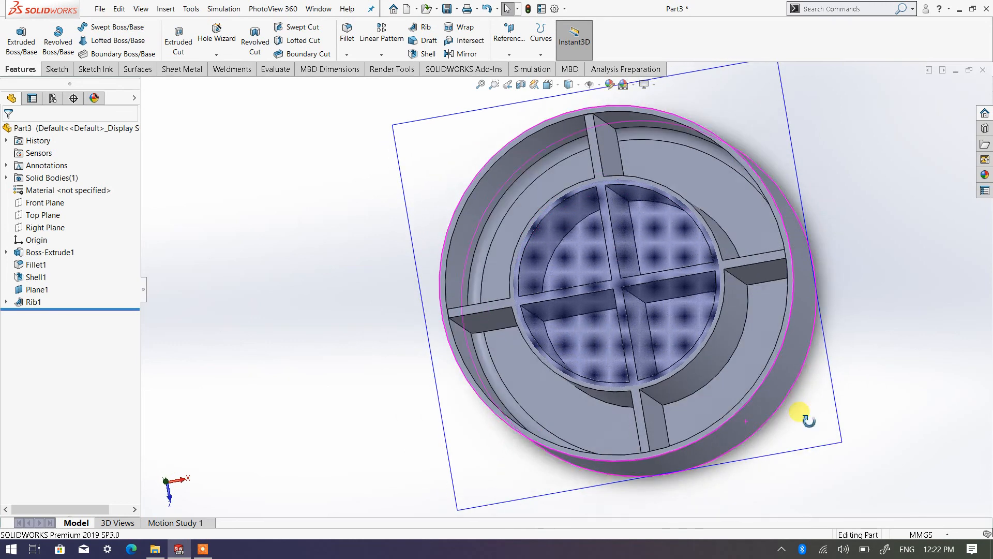
pyautogui.moveTo(812, 353); pyautogui.dragTo(844, 331, button='middle')
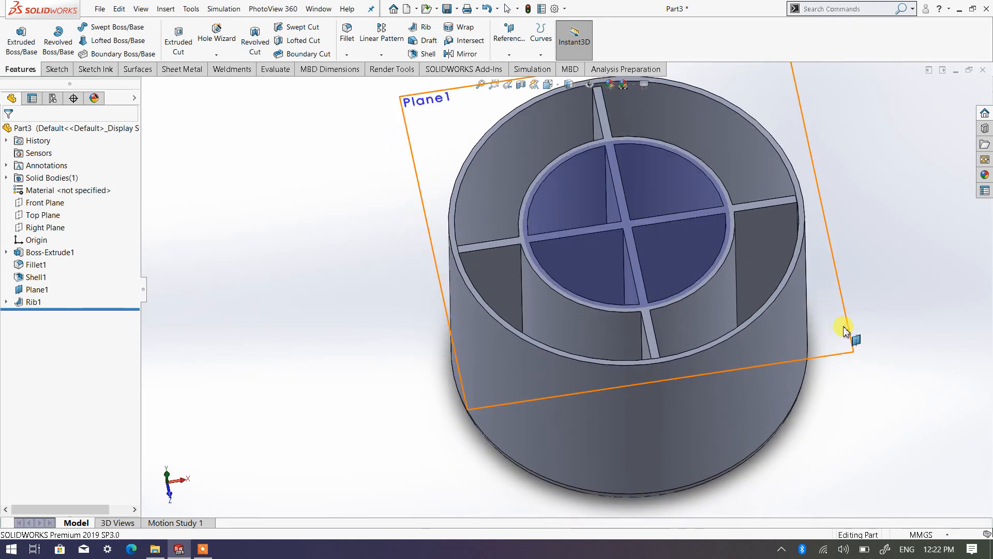
pyautogui.rightClick(846, 354)
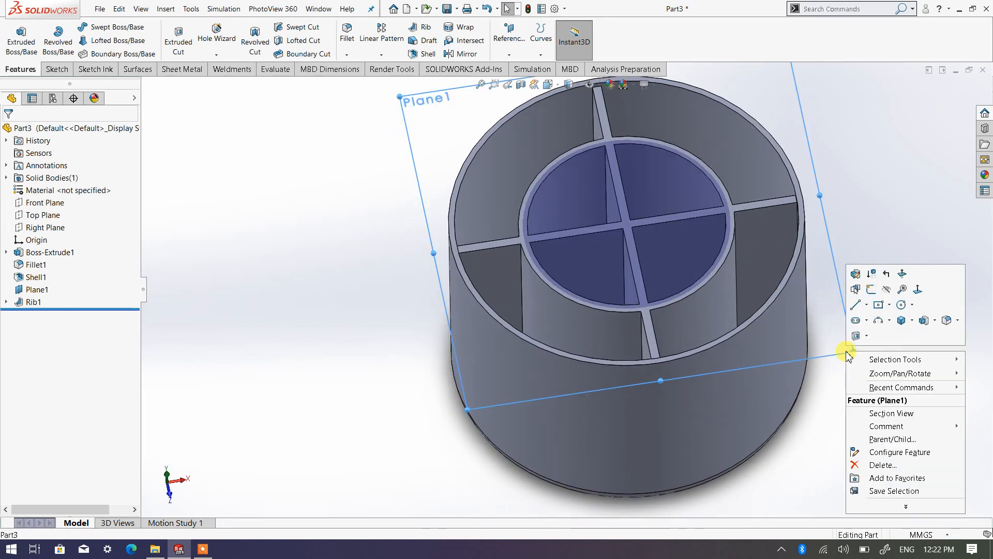
pyautogui.click(885, 294)
# Step: Examine the circular and crossed ribs inside the cylinder, including one rib side face, and clear the selection
pyautogui.scroll(5, 869, 295)
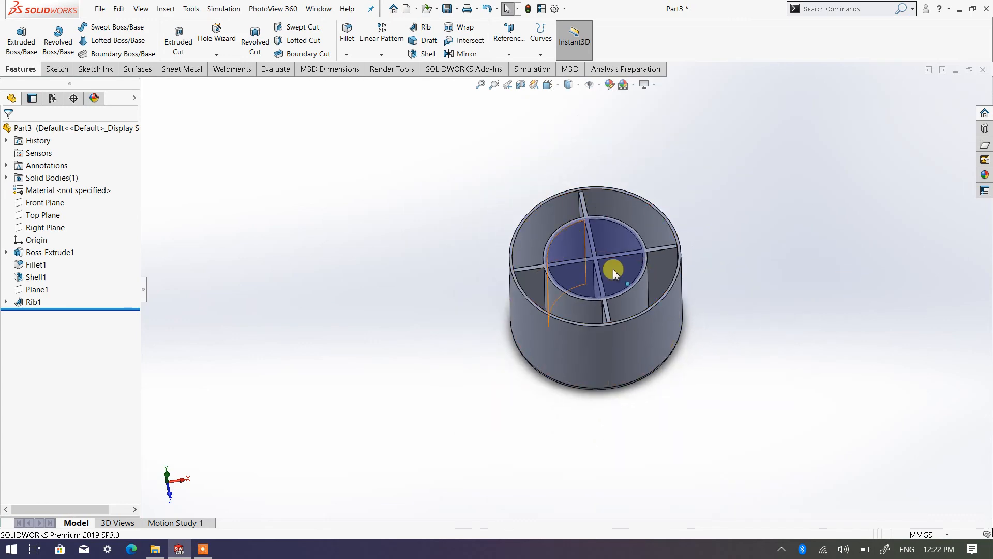
pyautogui.scroll(3, 600, 280)
pyautogui.scroll(-3, 589, 287)
pyautogui.moveTo(492, 237); pyautogui.dragTo(536, 439, button='middle')
pyautogui.click(574, 222)
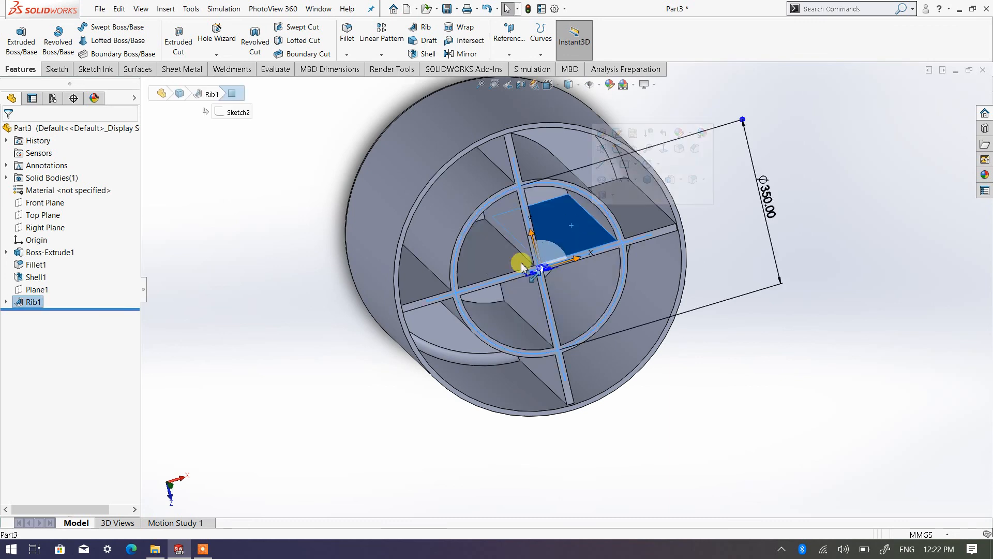
pyautogui.click(301, 255)
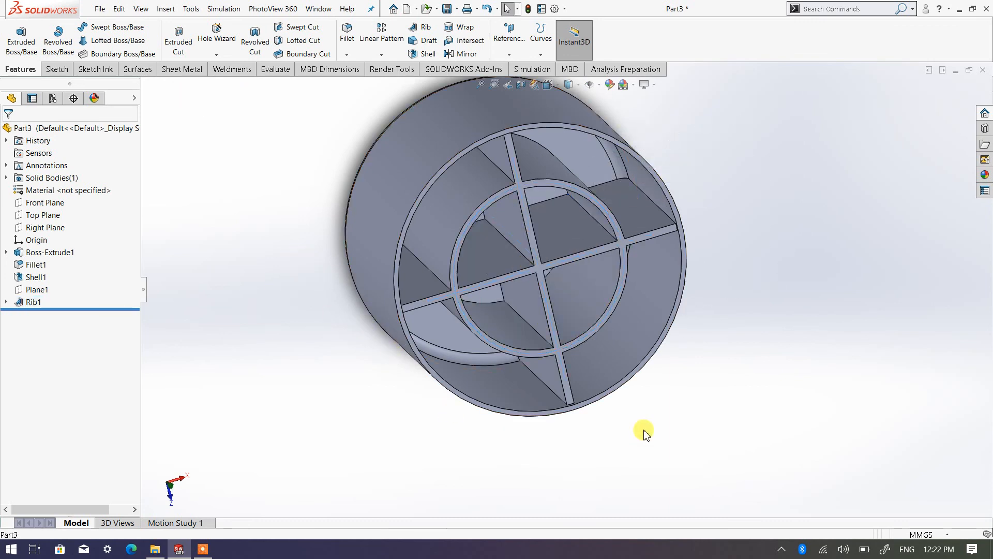
# Step: Fillet the top face of the ribs with a symmetric 5 mm radius, keeping tangent propagation and full preview on
pyautogui.moveTo(644, 432); pyautogui.dragTo(496, 275, button='middle')
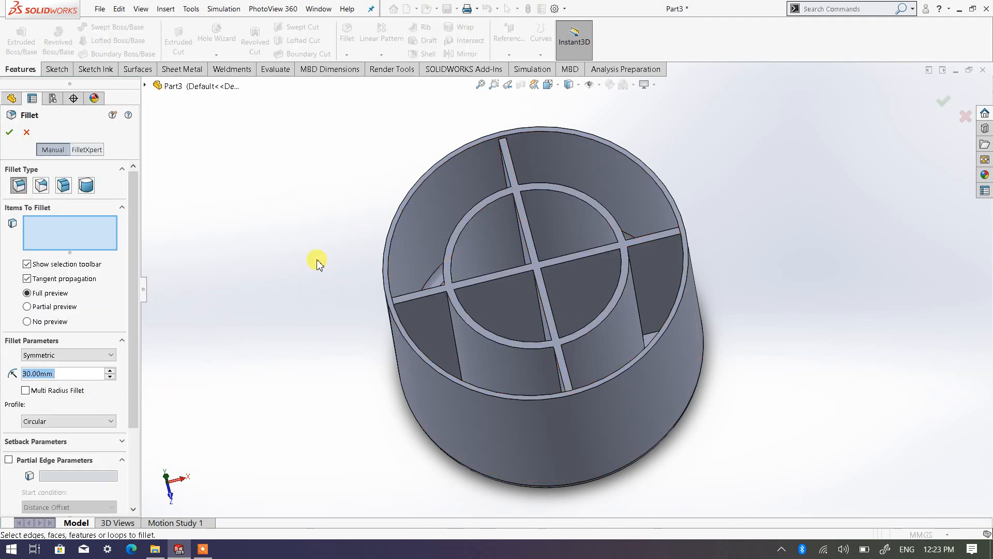
pyautogui.write('5')
pyautogui.press('Return')
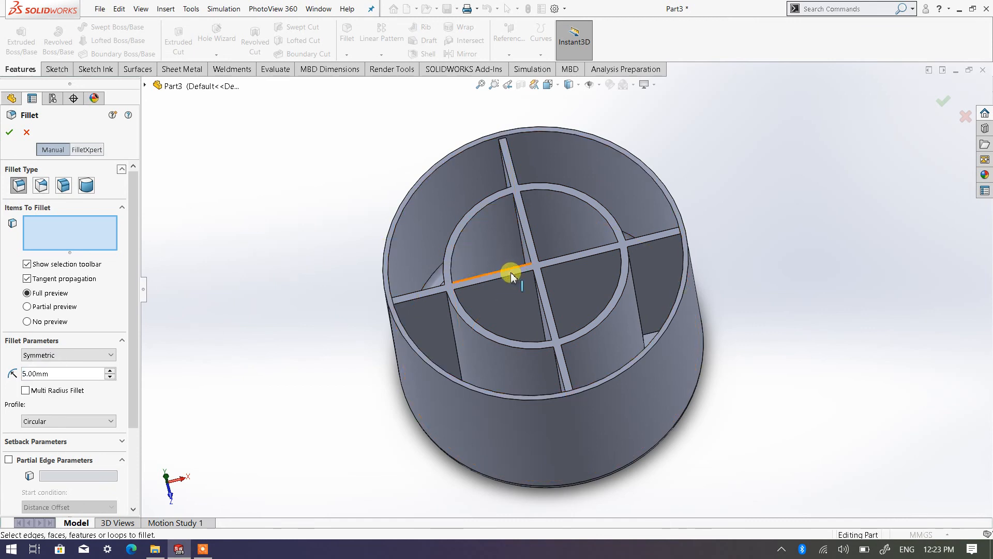
pyautogui.scroll(-2, 509, 271)
pyautogui.click(557, 266)
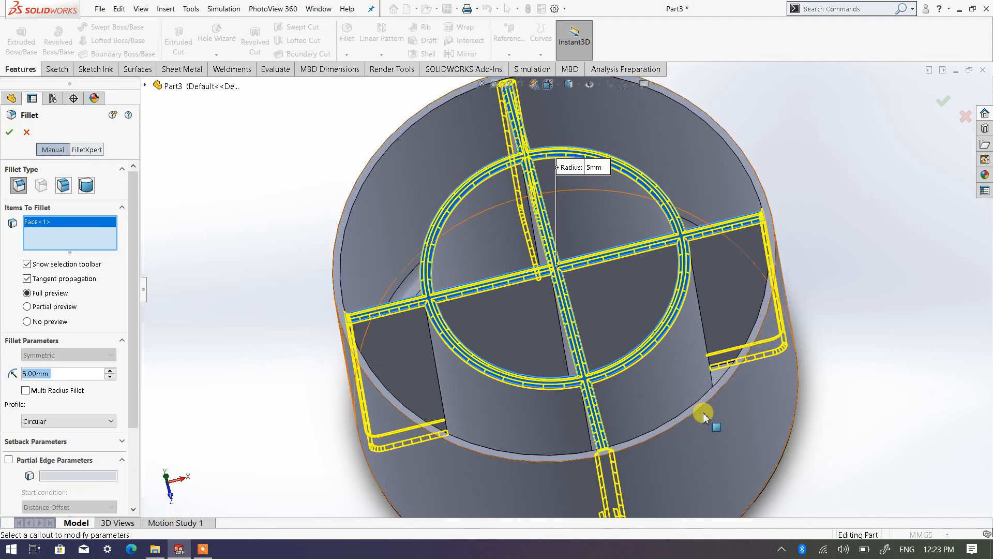
pyautogui.scroll(5, 700, 414)
pyautogui.scroll(-2, 697, 414)
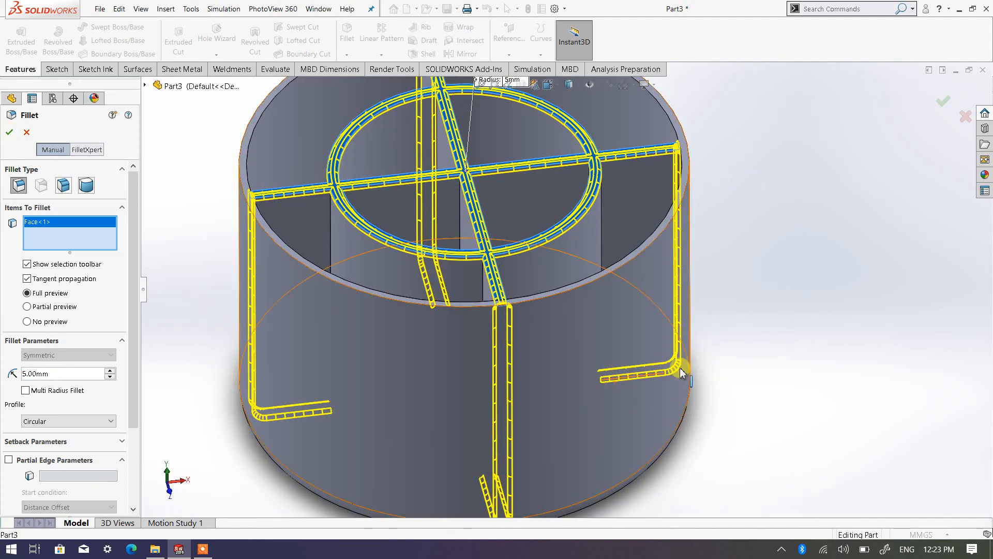
pyautogui.moveTo(650, 359); pyautogui.dragTo(618, 368, button='middle')
pyautogui.scroll(3, 603, 323)
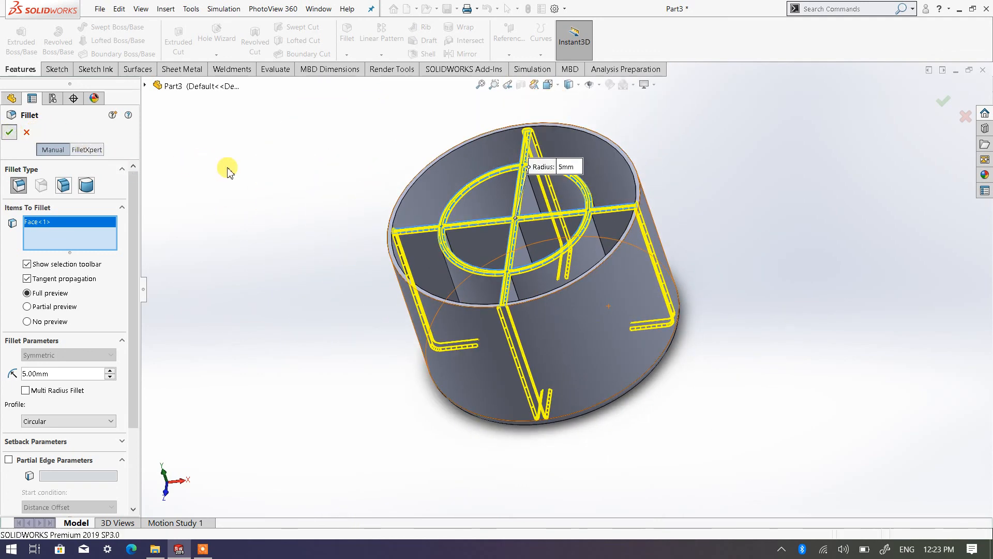
pyautogui.press('Return')
# Step: Apply a red colour appearance from the standard swatches to the whole part
pyautogui.moveTo(342, 268); pyautogui.dragTo(343, 290, button='middle')
pyautogui.moveTo(483, 239); pyautogui.dragTo(543, 224, button='middle')
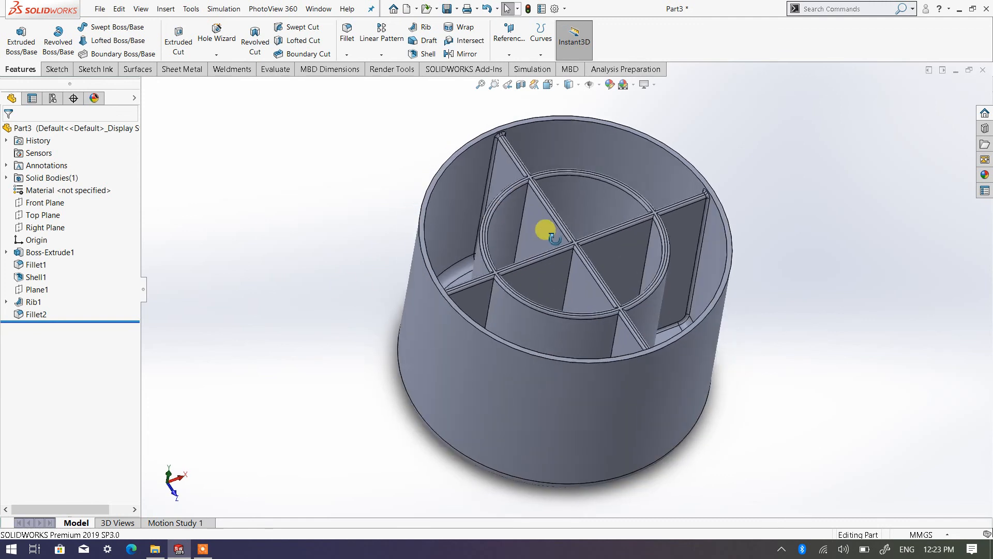
pyautogui.rightClick(48, 134)
pyautogui.click(83, 115)
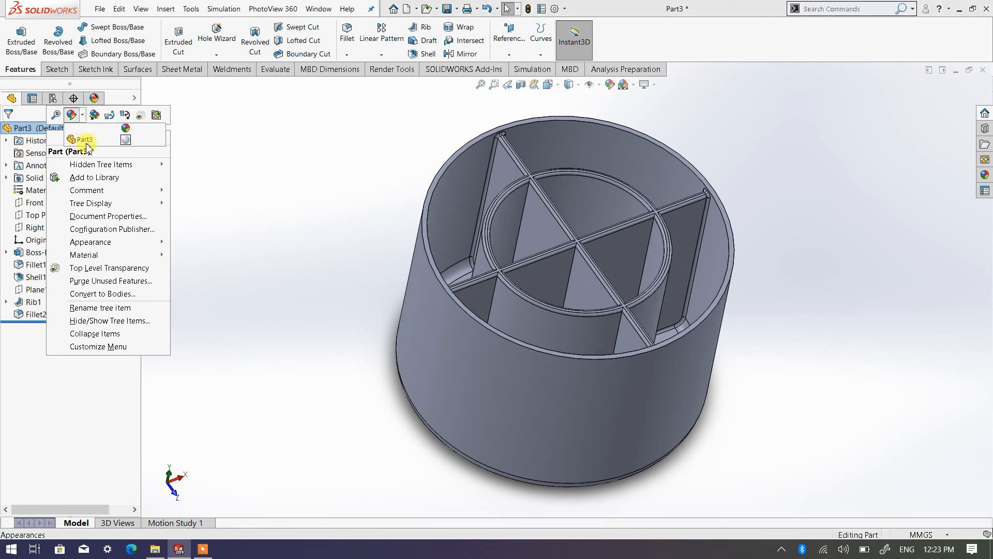
pyautogui.click(94, 140)
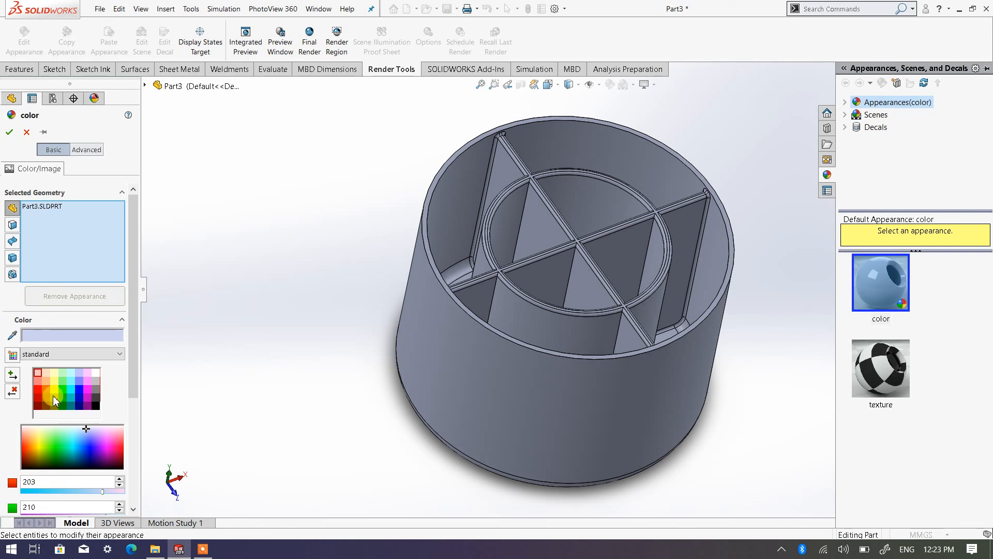
pyautogui.click(42, 386)
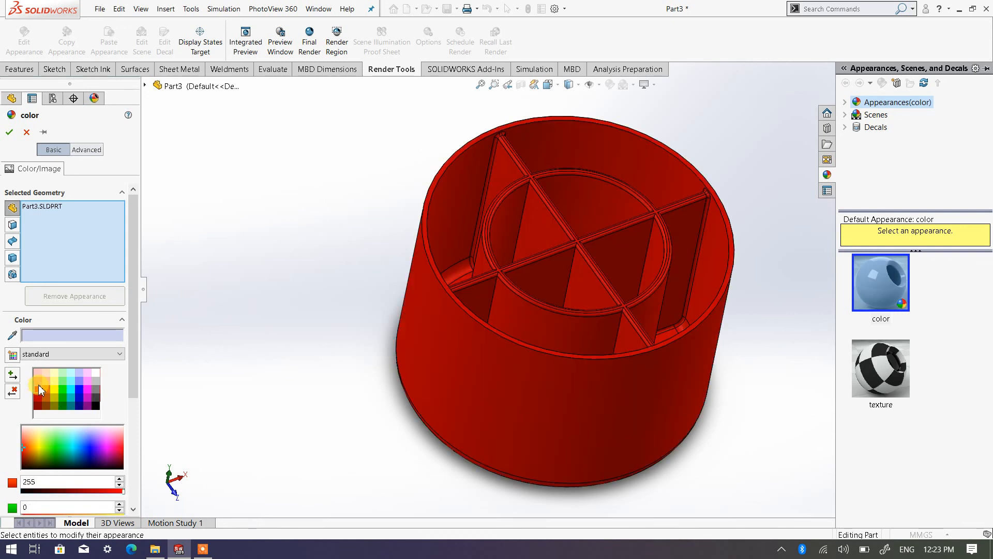
pyautogui.click(11, 134)
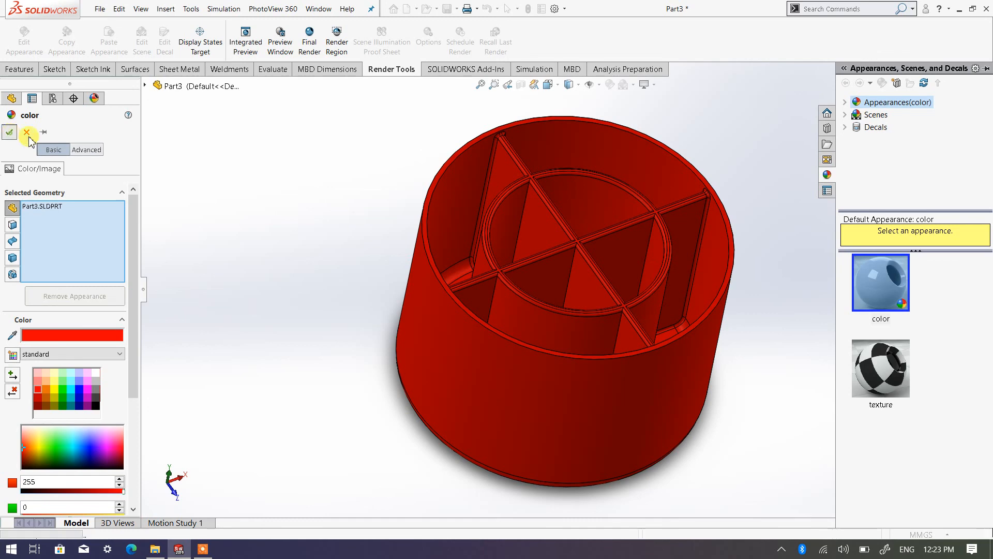
# Step: Switch the display style to Shaded without edges and look into the ribbed cylinder
pyautogui.moveTo(554, 336); pyautogui.dragTo(579, 100, button='middle')
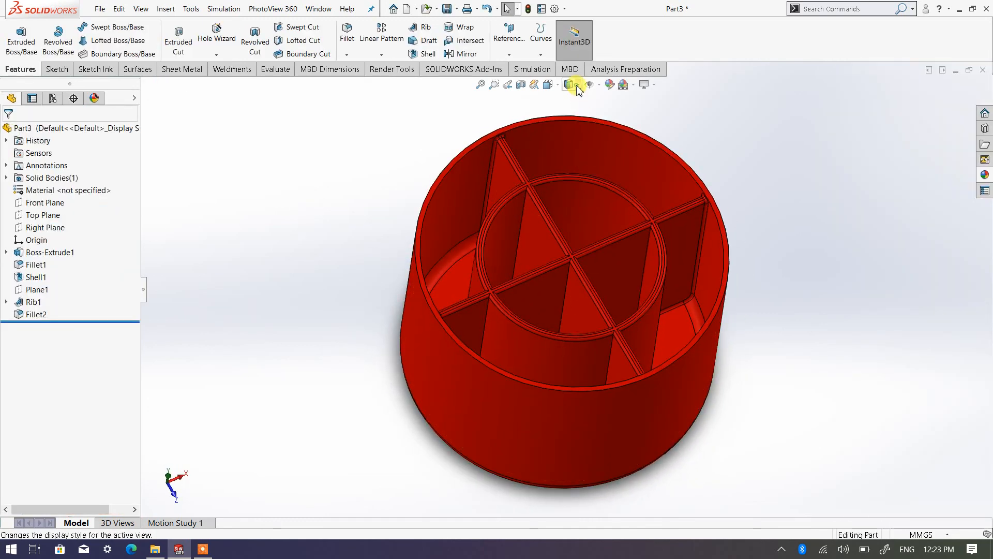
pyautogui.click(570, 85)
pyautogui.click(569, 114)
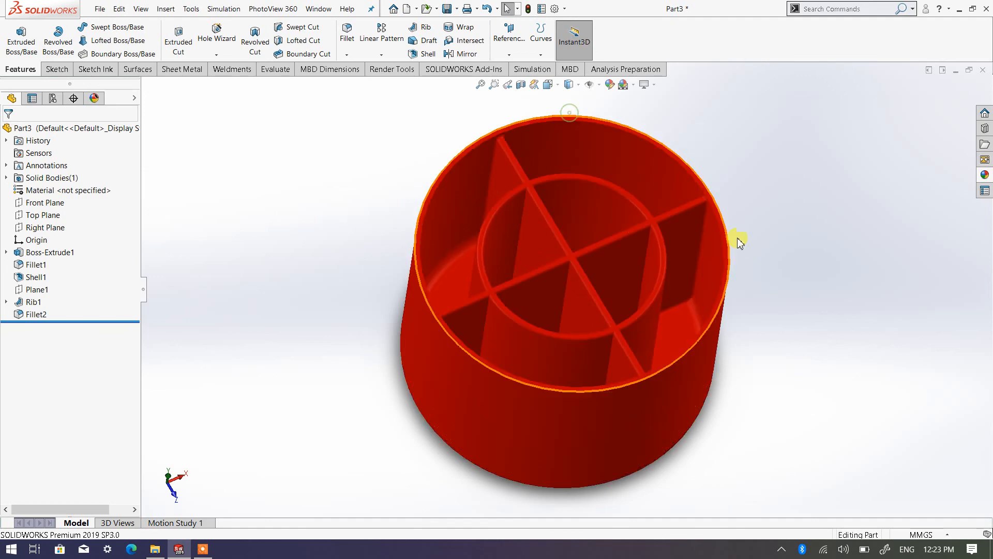
pyautogui.moveTo(738, 240)
pyautogui.mouseDown(button='middle')
pyautogui.moveTo(598, 381)
pyautogui.moveTo(615, 433)
pyautogui.moveTo(650, 412)
pyautogui.moveTo(541, 337)
pyautogui.moveTo(555, 292)
pyautogui.moveTo(610, 424)
pyautogui.moveTo(579, 454)
pyautogui.moveTo(616, 397)
pyautogui.moveTo(594, 275)
pyautogui.mouseUp(button='middle')
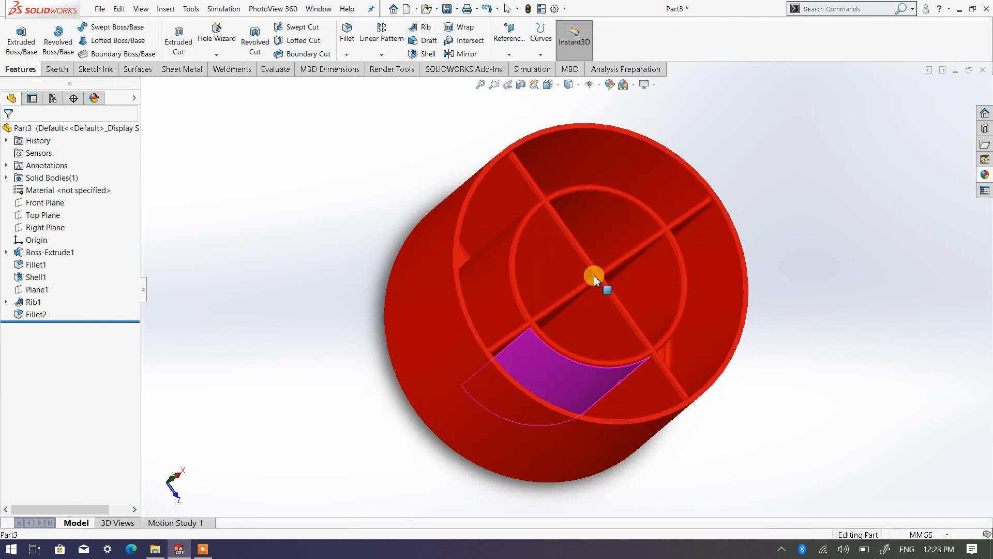
# Step: Restore the Shaded With Edges display style and view the ribbed cylinder from another angle
pyautogui.click(571, 84)
pyautogui.click(569, 99)
pyautogui.moveTo(780, 325)
pyautogui.mouseDown(button='middle')
pyautogui.moveTo(623, 379)
pyautogui.moveTo(598, 454)
pyautogui.moveTo(587, 422)
pyautogui.mouseUp(button='middle')
pyautogui.scroll(-4, 584, 419)
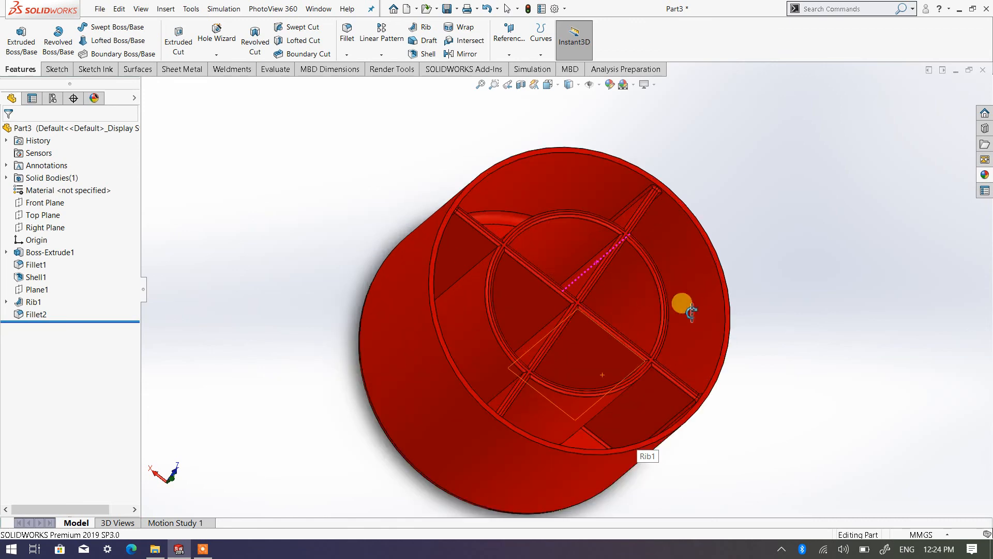
# Step: Examine the finished red cylinder's circle-and-cross ribs and their filleted edges from several angles and distances
pyautogui.moveTo(796, 291); pyautogui.dragTo(595, 409, button='middle')
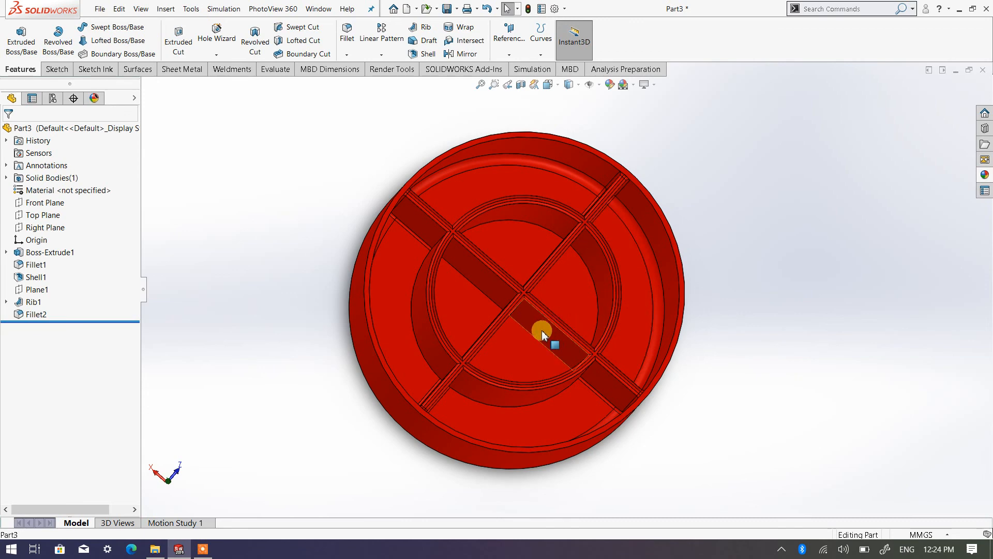
pyautogui.moveTo(541, 333); pyautogui.dragTo(582, 290, button='middle')
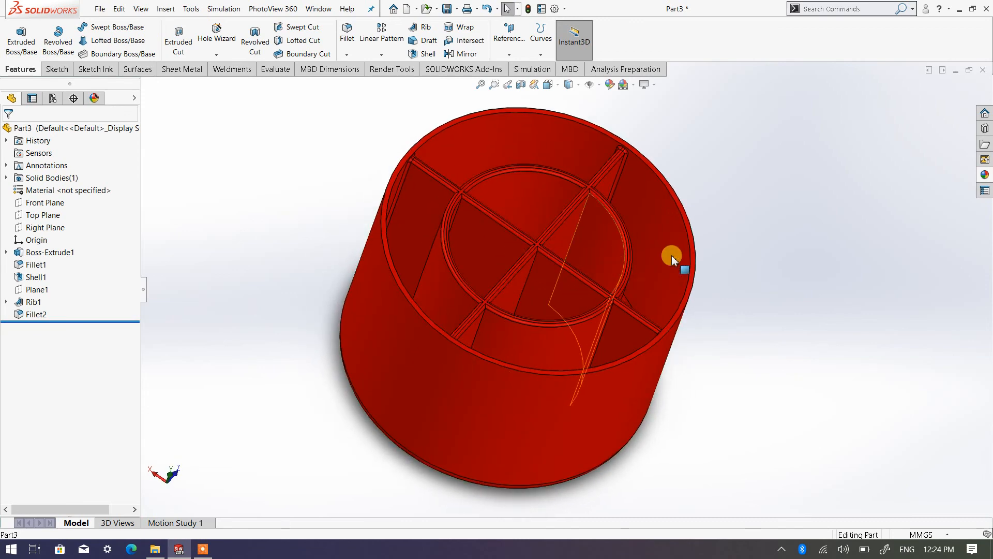
pyautogui.scroll(2, 599, 251)
pyautogui.scroll(-3, 613, 265)
pyautogui.scroll(2, 516, 262)
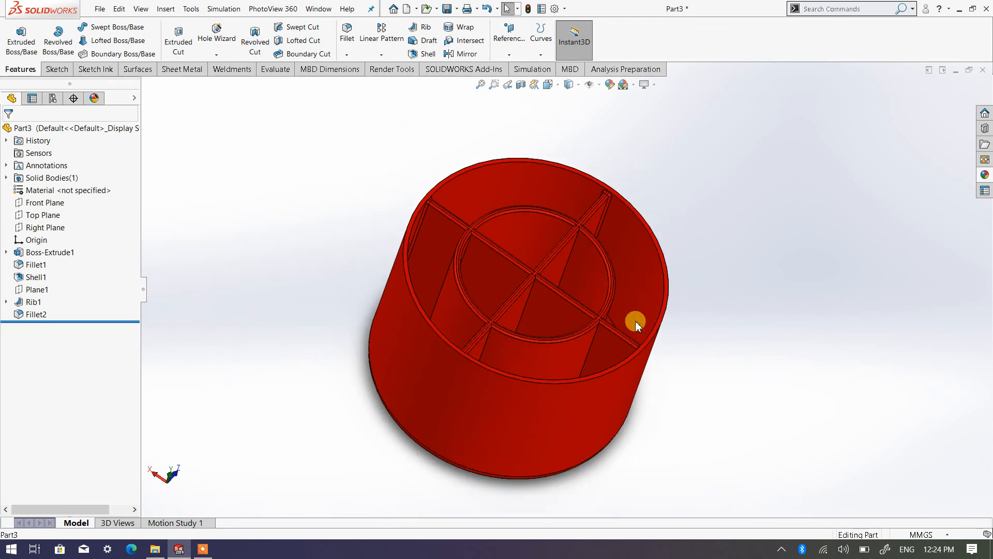
pyautogui.scroll(2, 588, 361)
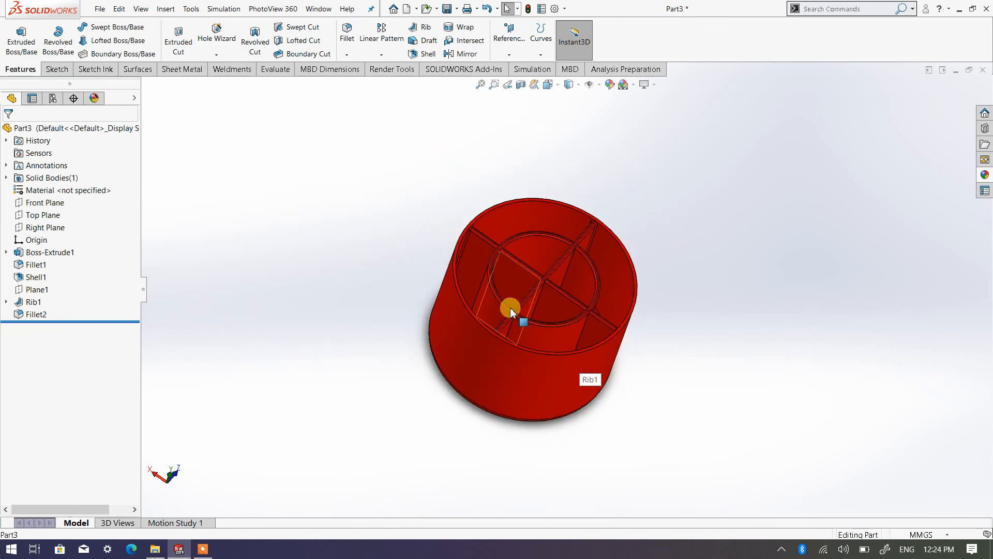
pyautogui.scroll(-2, 510, 307)
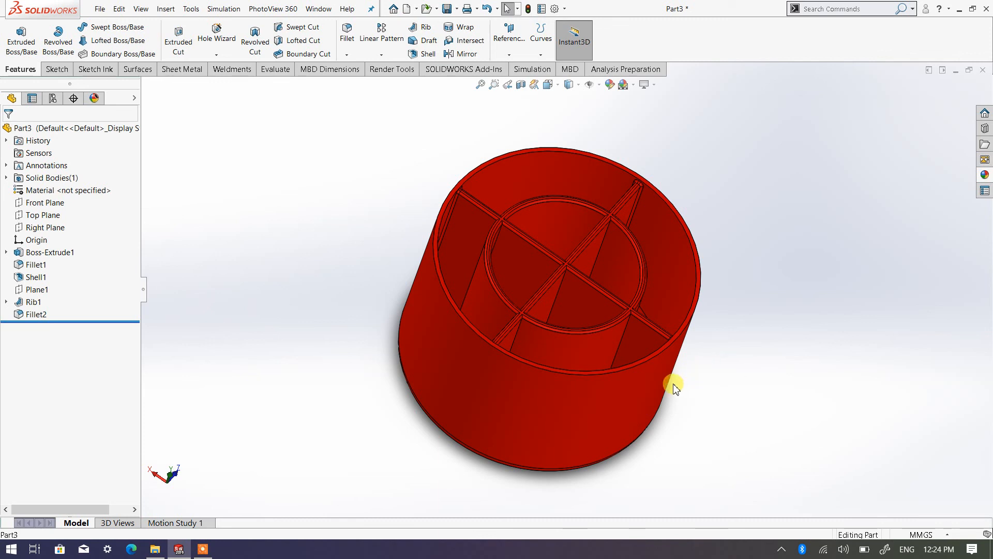
pyautogui.moveTo(675, 387); pyautogui.dragTo(616, 377, button='middle')
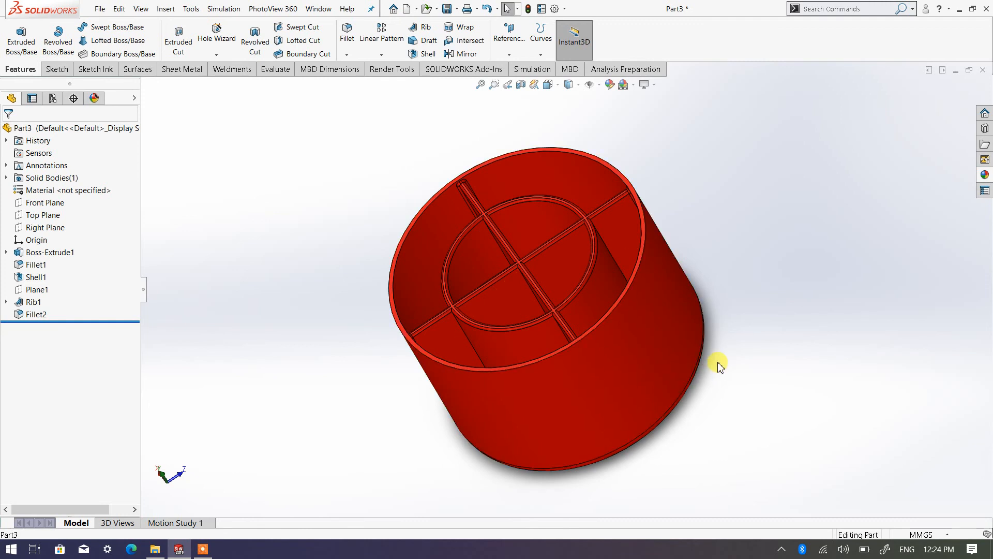